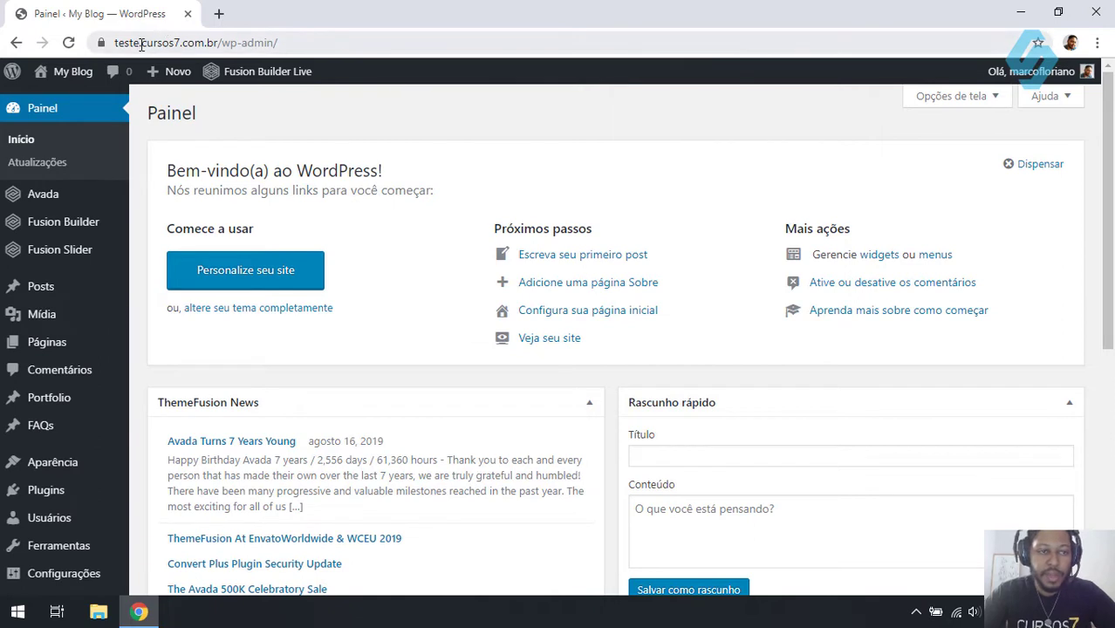
click(214, 43)
drag(201, 42, 140, 42)
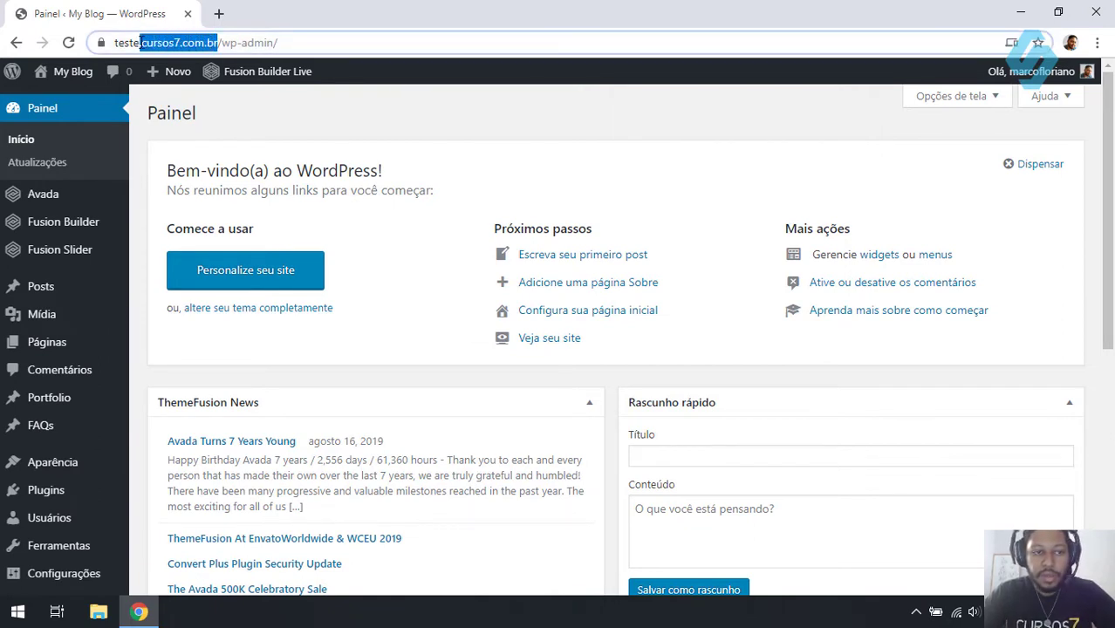
click(468, 109)
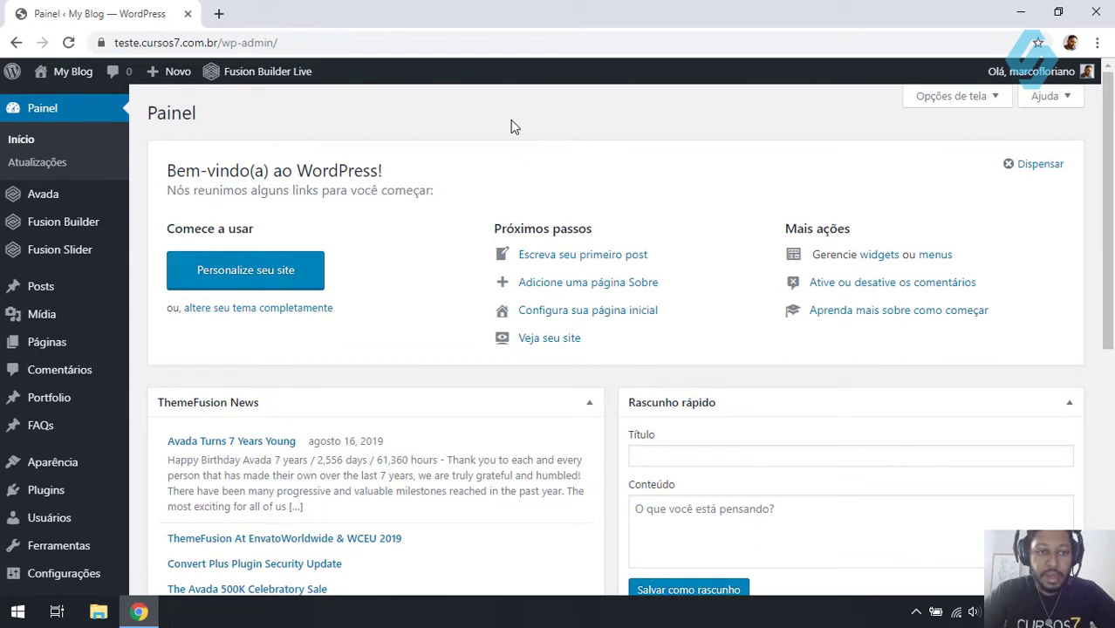
- Open the Avada theme's welcome page from the WordPress dashboard and look over its sections
mouse_move(52, 202)
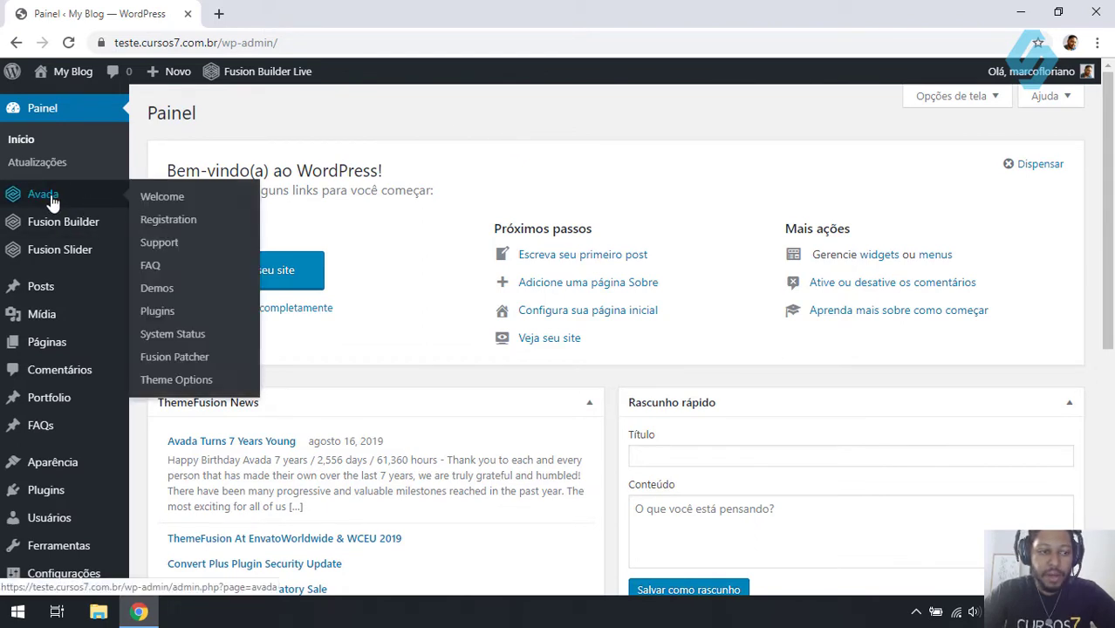
click(50, 199)
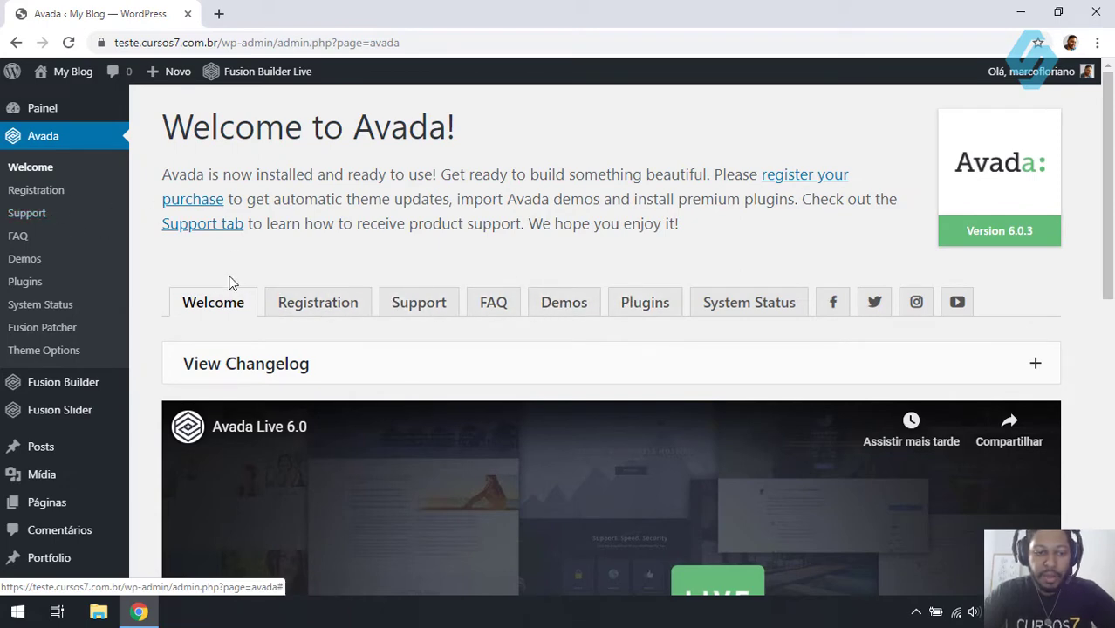
drag(1108, 127, 1110, 88)
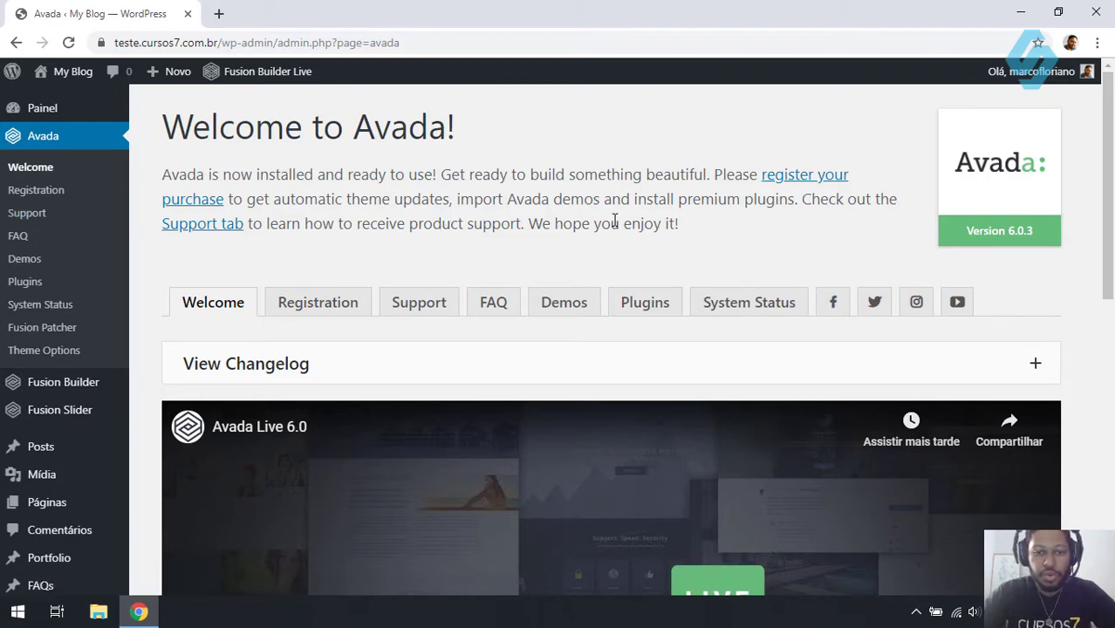
drag(1111, 218, 1098, 190)
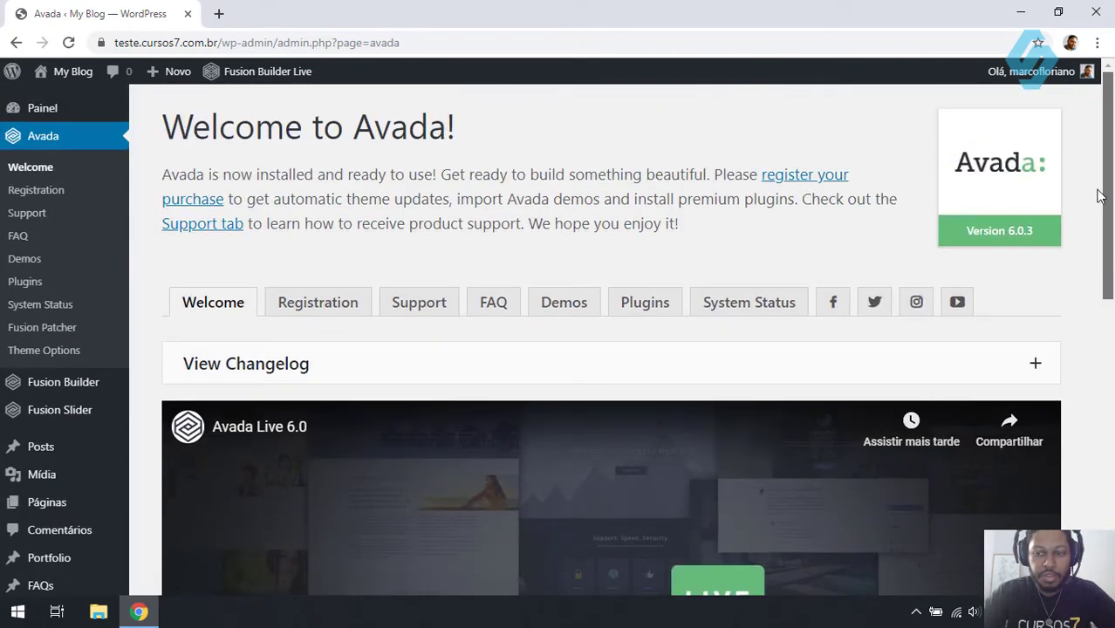
- Open Avada's Registration page and examine the product registration status and the token field
click(316, 305)
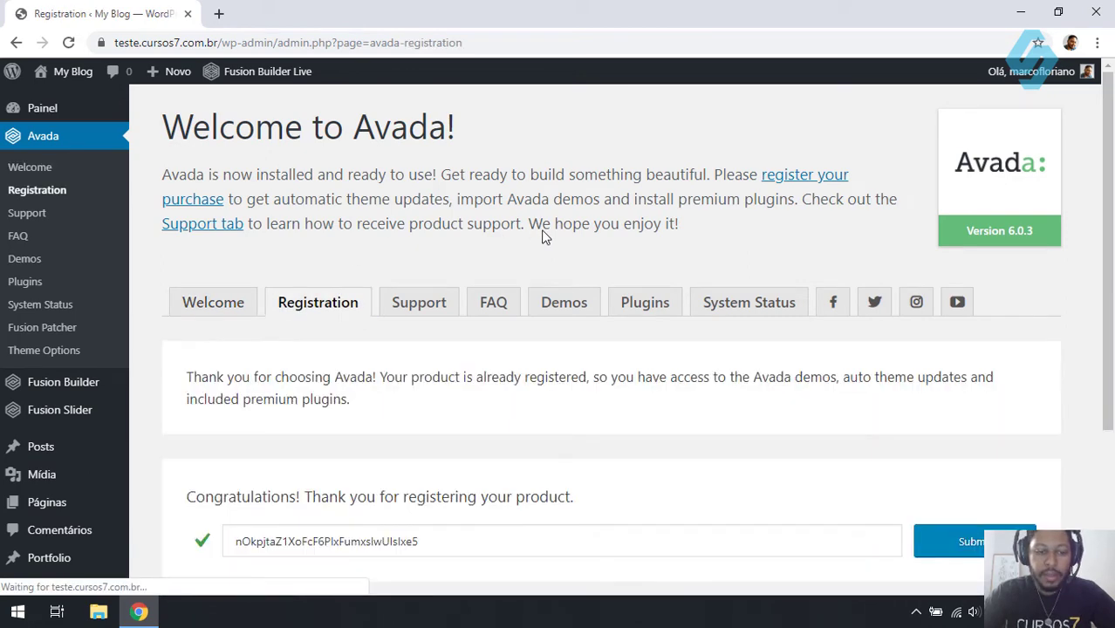
drag(1108, 201, 1112, 266)
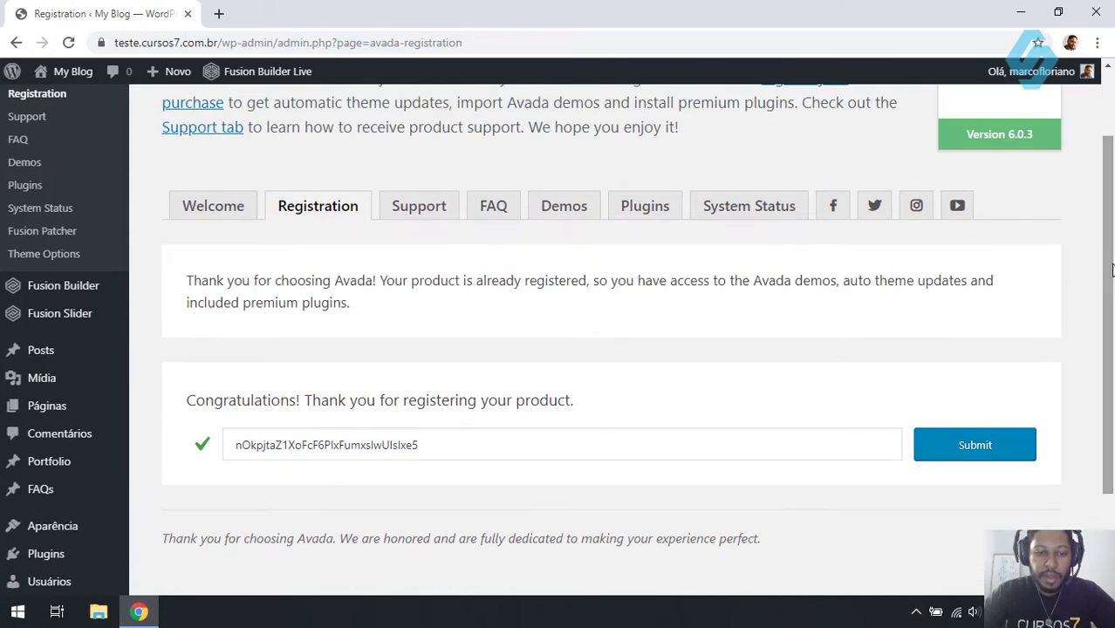
drag(433, 445, 236, 442)
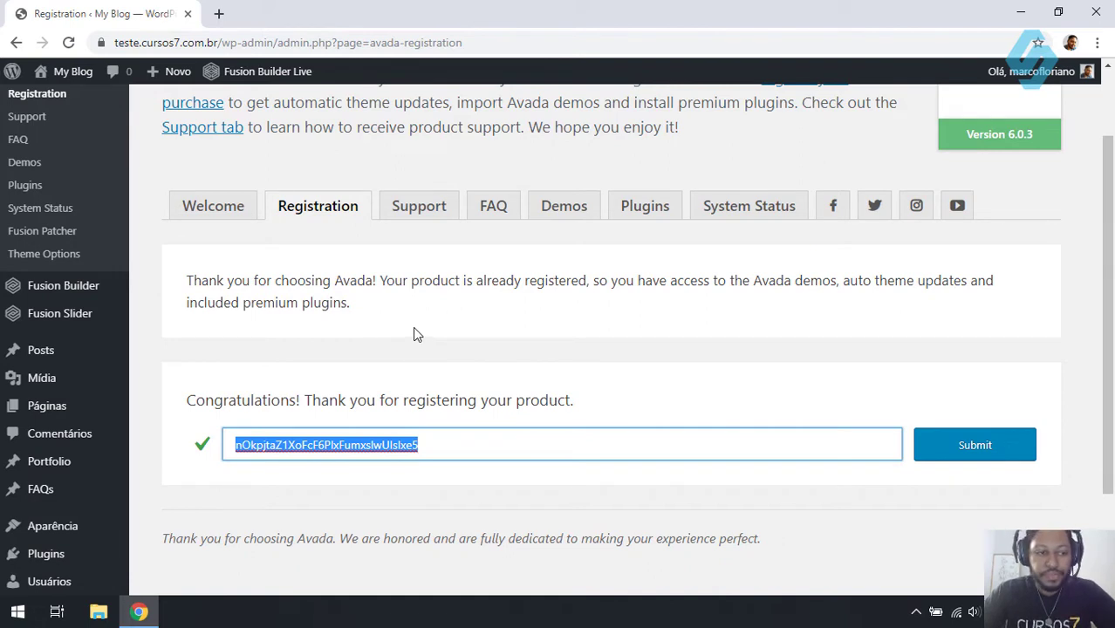
scroll(452, 325, up, 2)
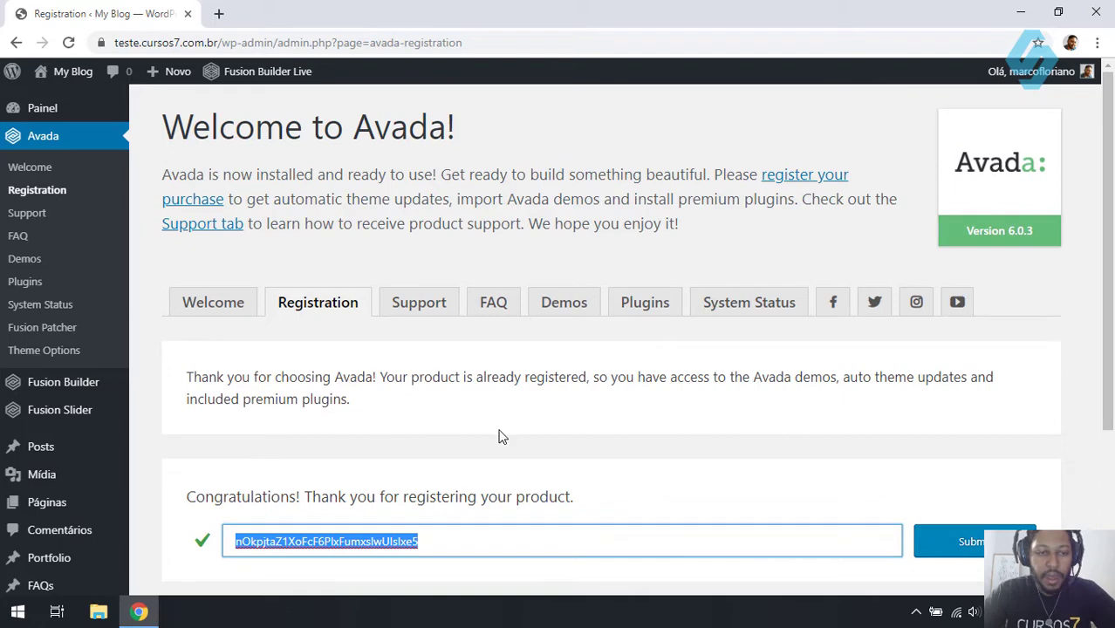
scroll(480, 301, down, 1)
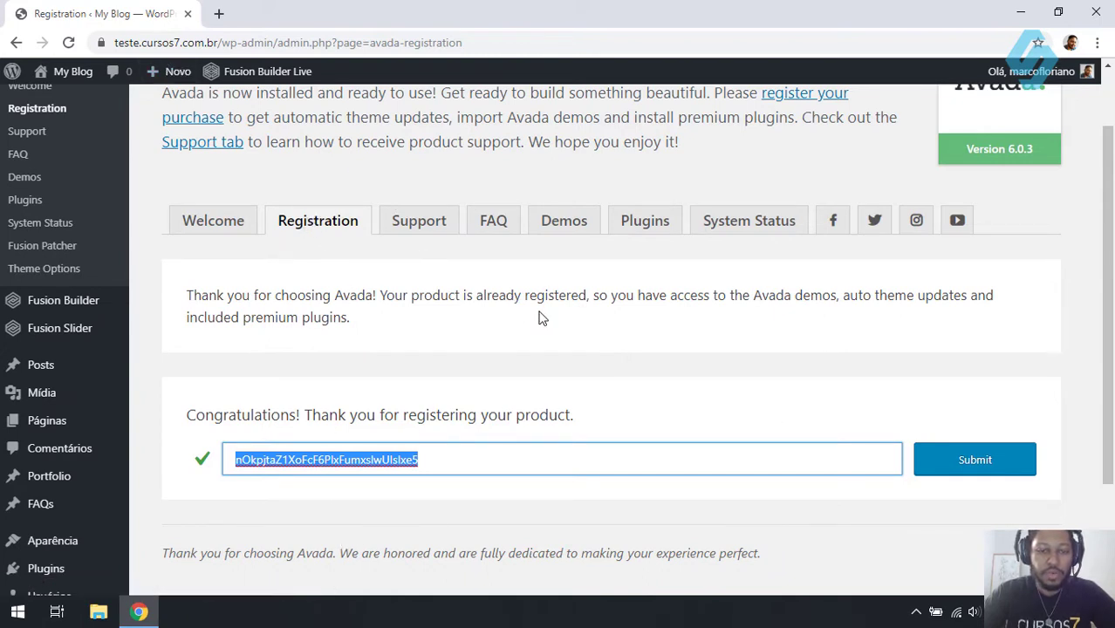
- Review Avada's Plugins page with the required and premium plugins, and look through the Demos page
scroll(540, 319, up, 1)
click(630, 310)
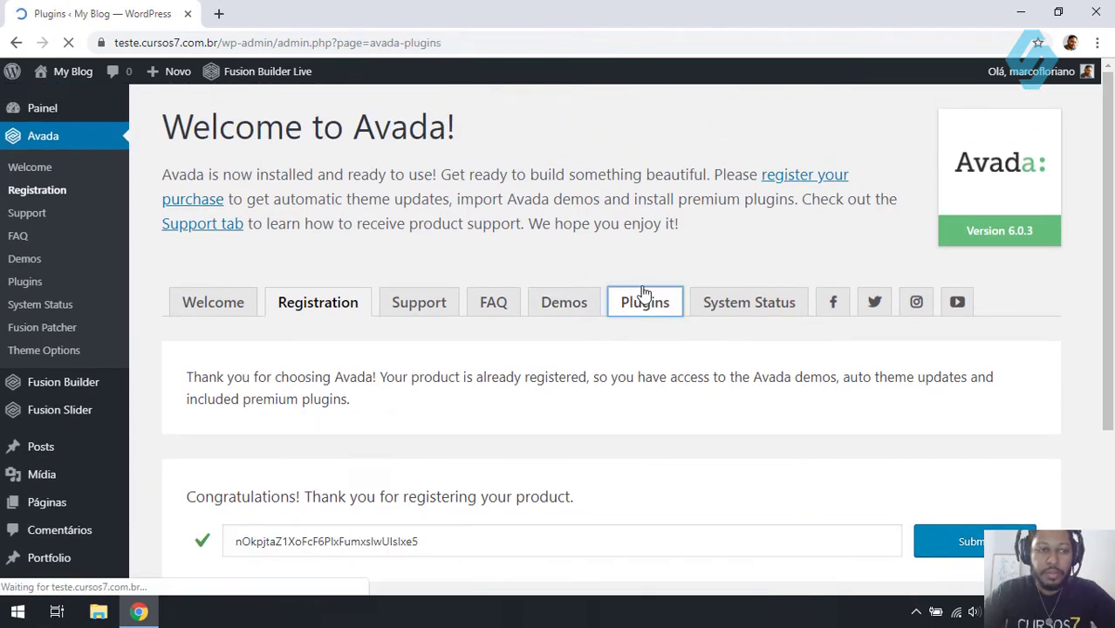
scroll(642, 277, down, 2)
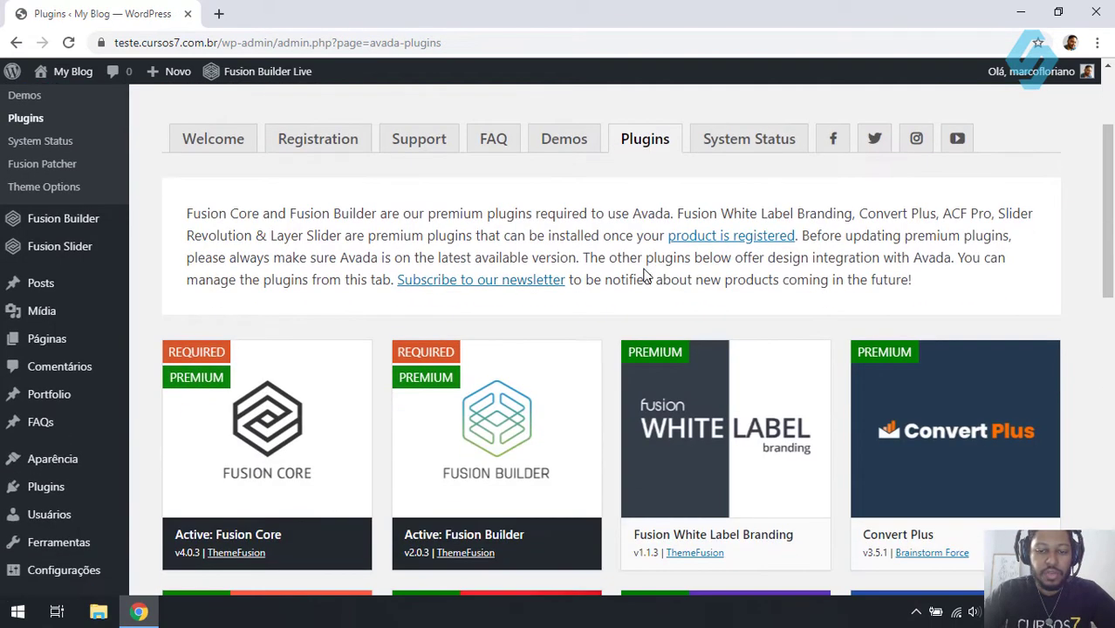
click(558, 144)
scroll(615, 253, down, 1)
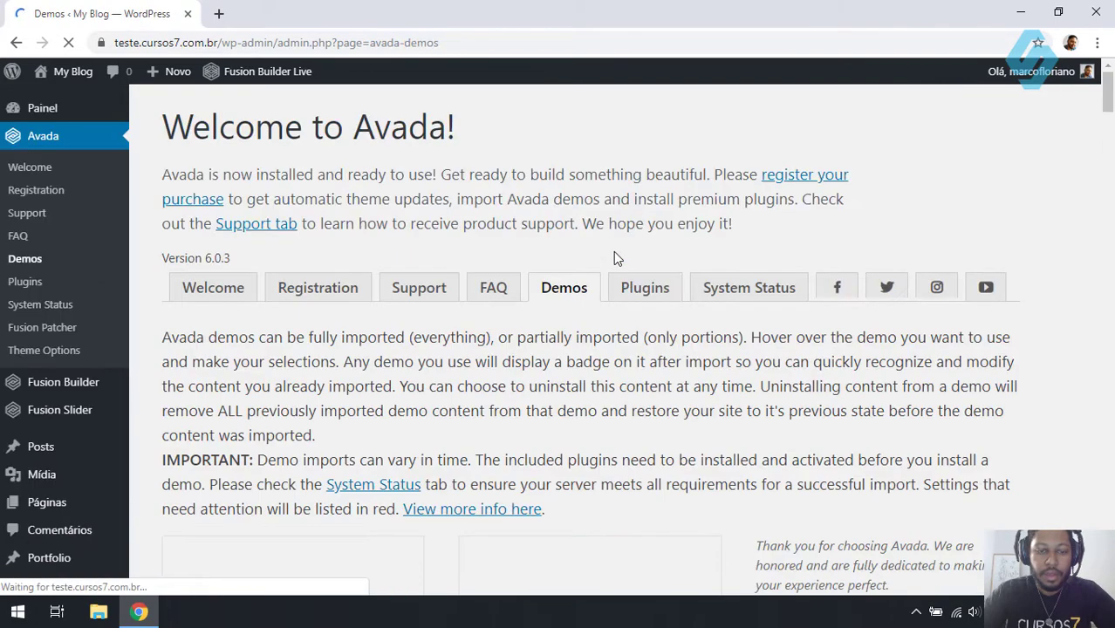
scroll(613, 255, down, 4)
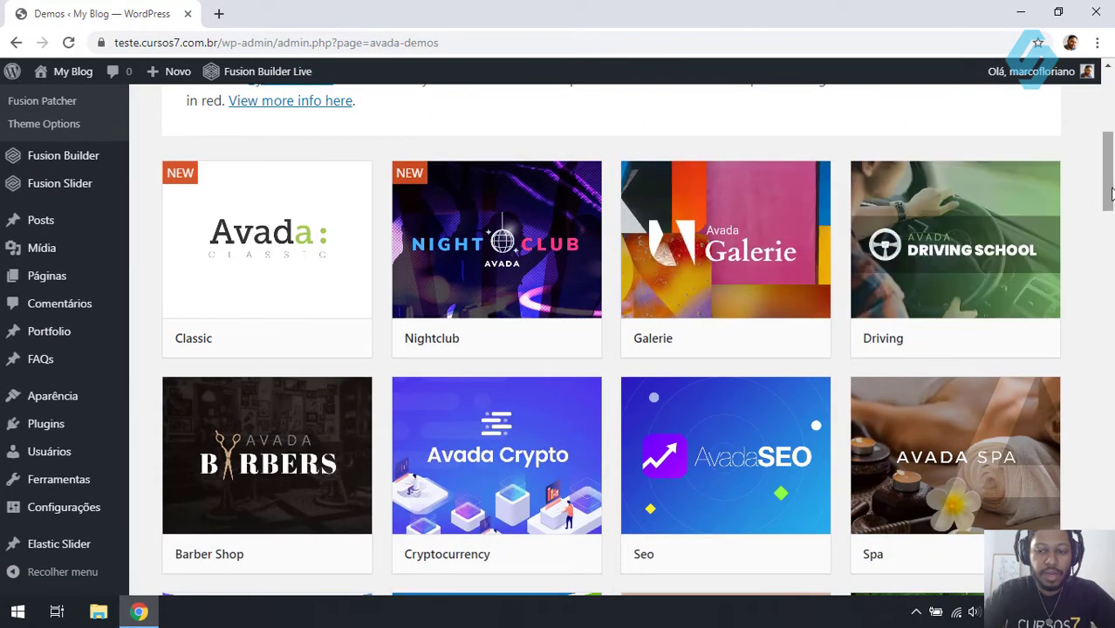
scroll(321, 303, up, 5)
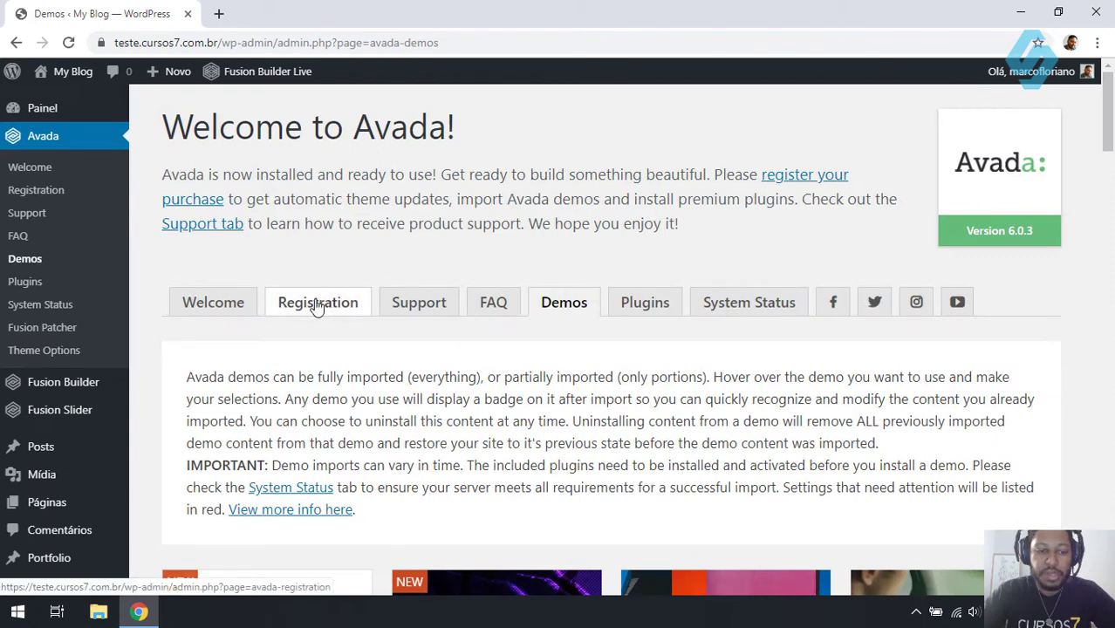
- Return to Avada's Registration page and review the purchase registration details again
click(318, 303)
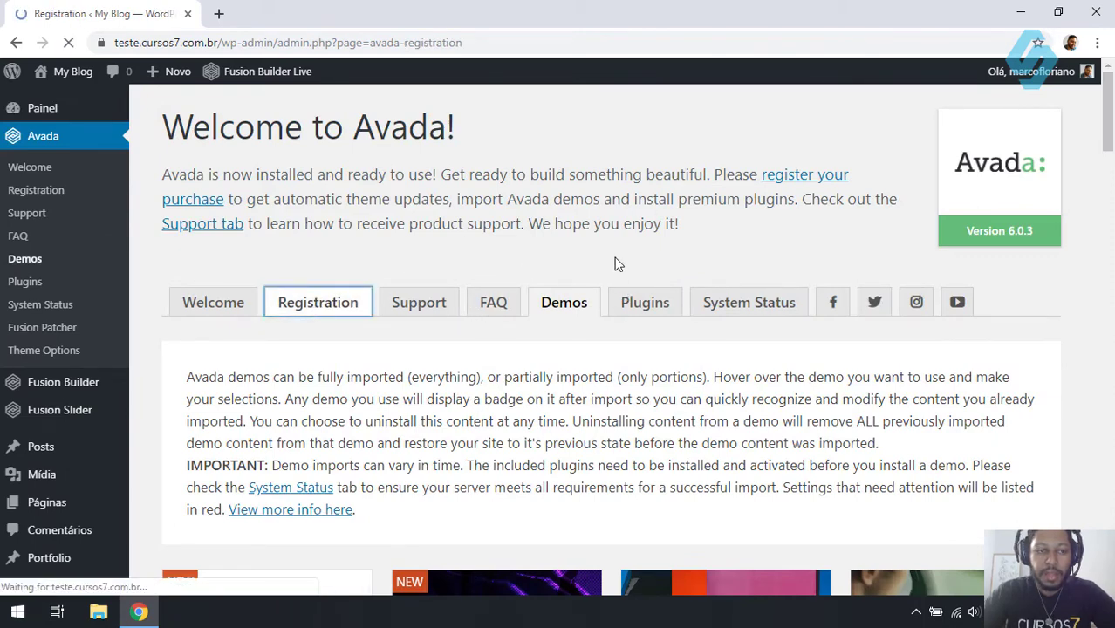
scroll(843, 352, down, 2)
scroll(842, 352, up, 2)
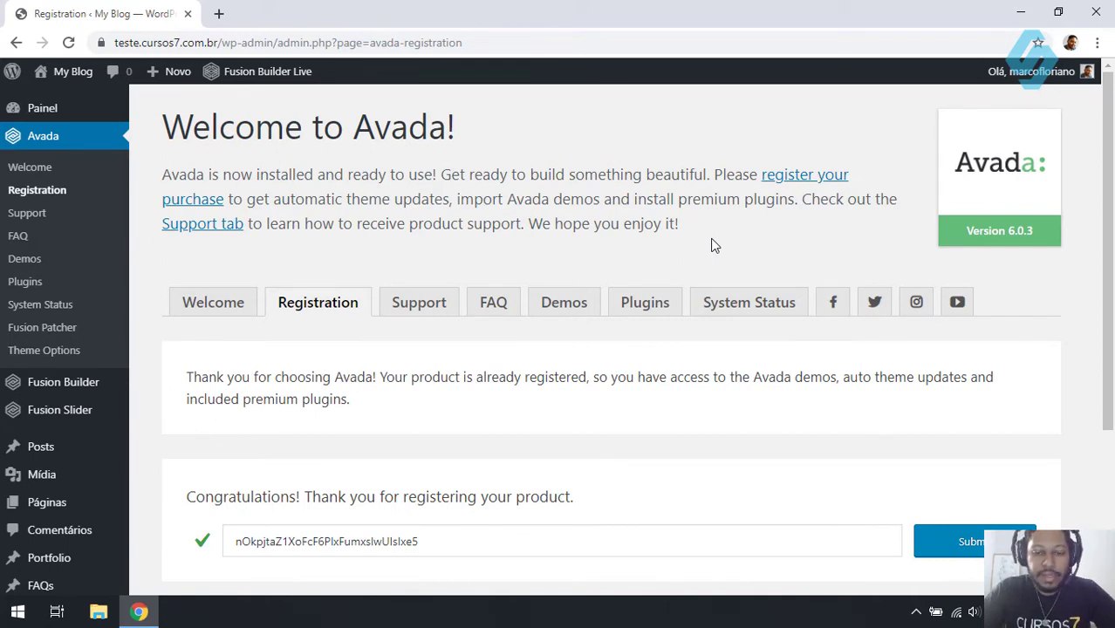
- Browse the Avada demo gallery and check the available actions on the Health and Construction demos
click(580, 303)
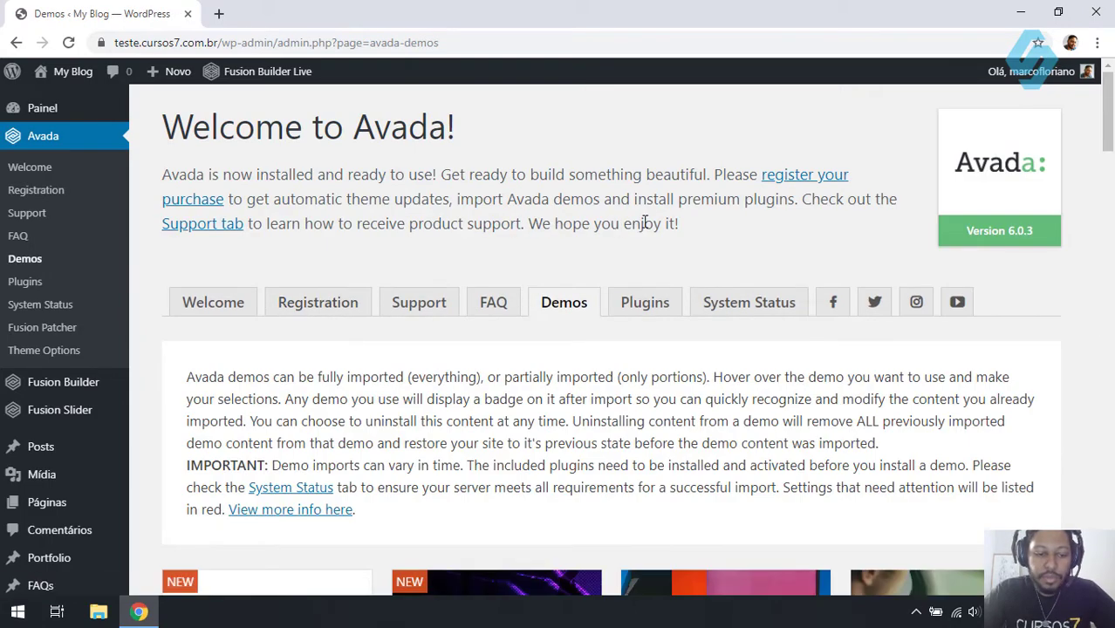
drag(1108, 119, 1111, 384)
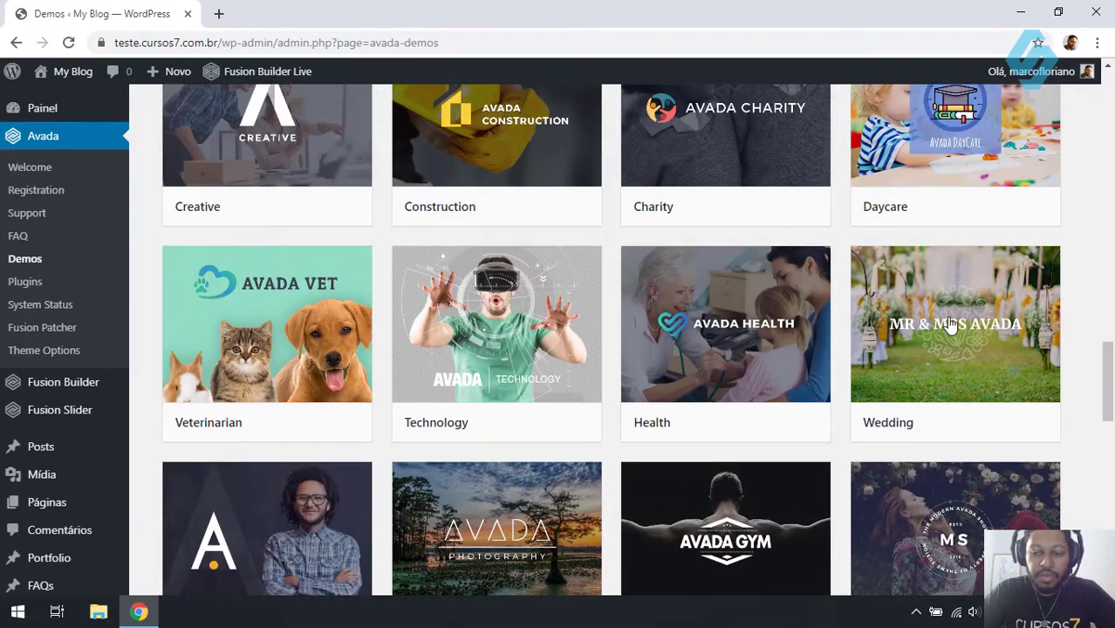
mouse_move(724, 314)
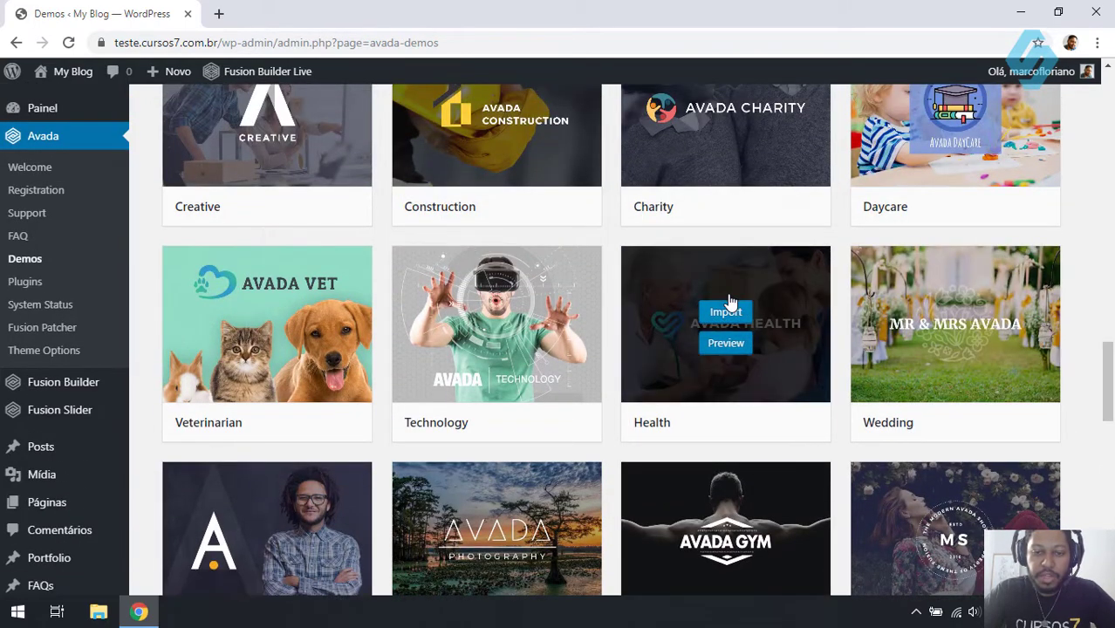
scroll(612, 287, up, 2)
mouse_move(527, 281)
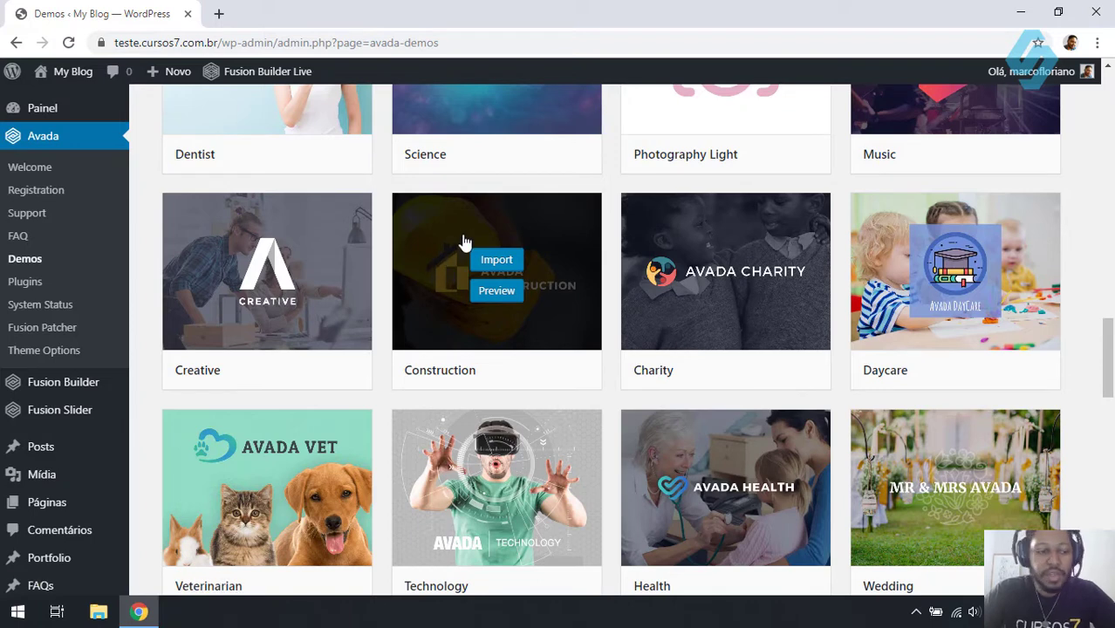
- Open the Fusion Builder welcome page and look at the options offered under Fusion Slider
click(45, 139)
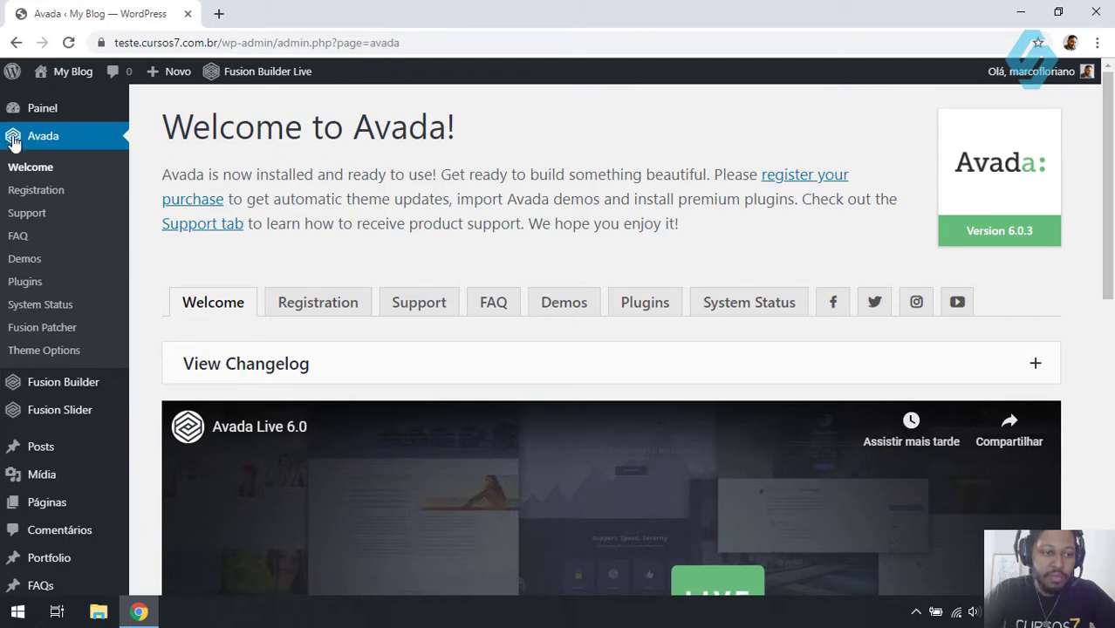
scroll(26, 218, down, 2)
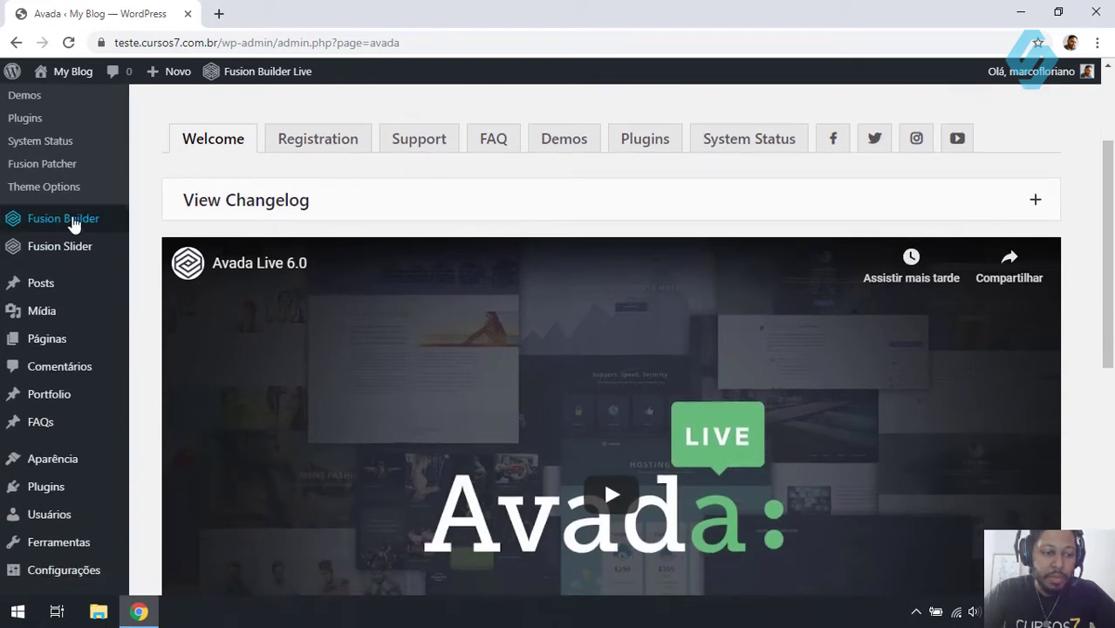
mouse_move(74, 225)
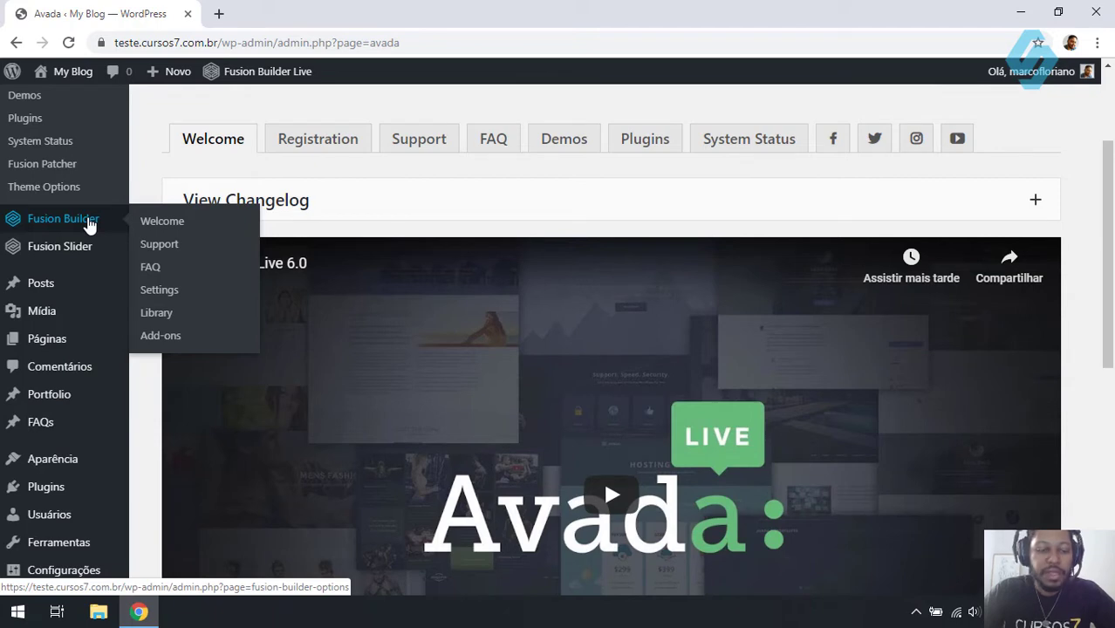
click(89, 225)
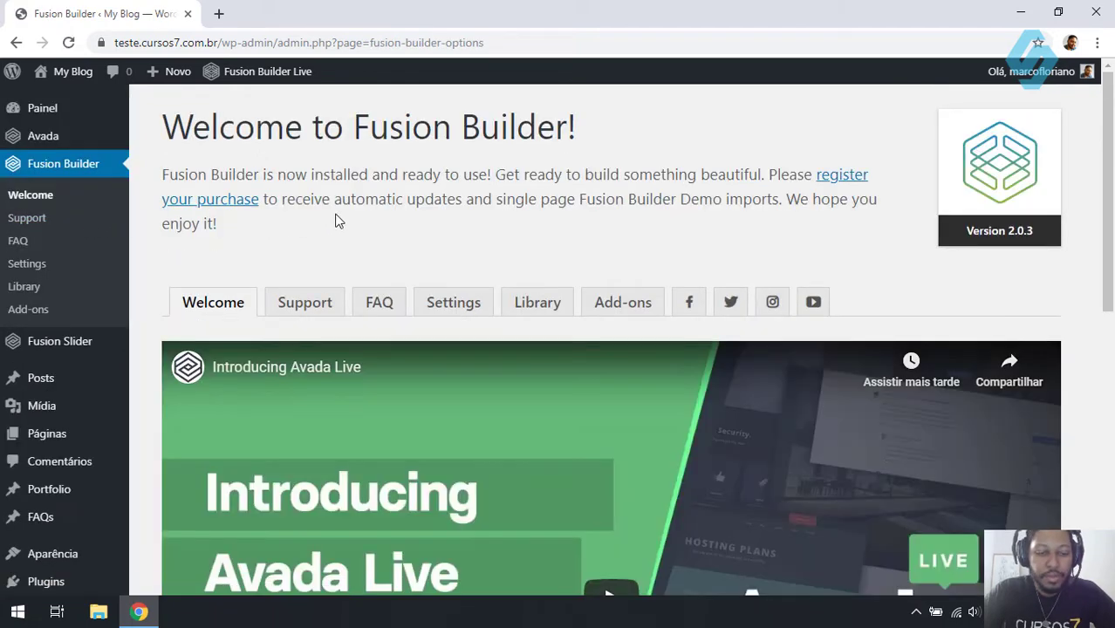
mouse_move(86, 345)
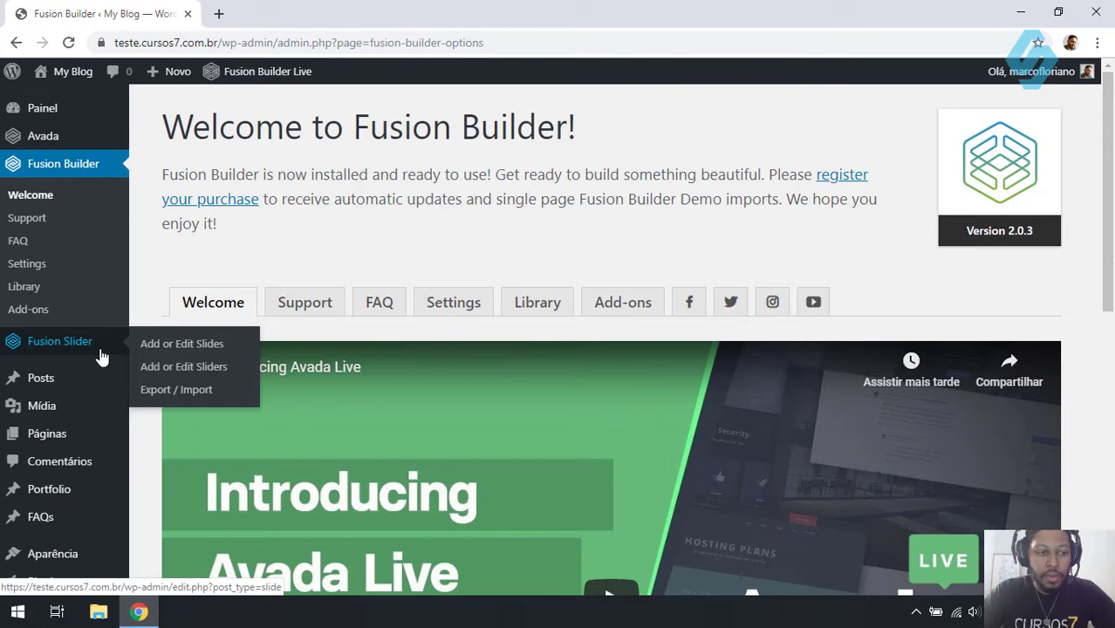
- Open Avada's Theme Options and look through the Layout settings and the list of option categories
click(47, 147)
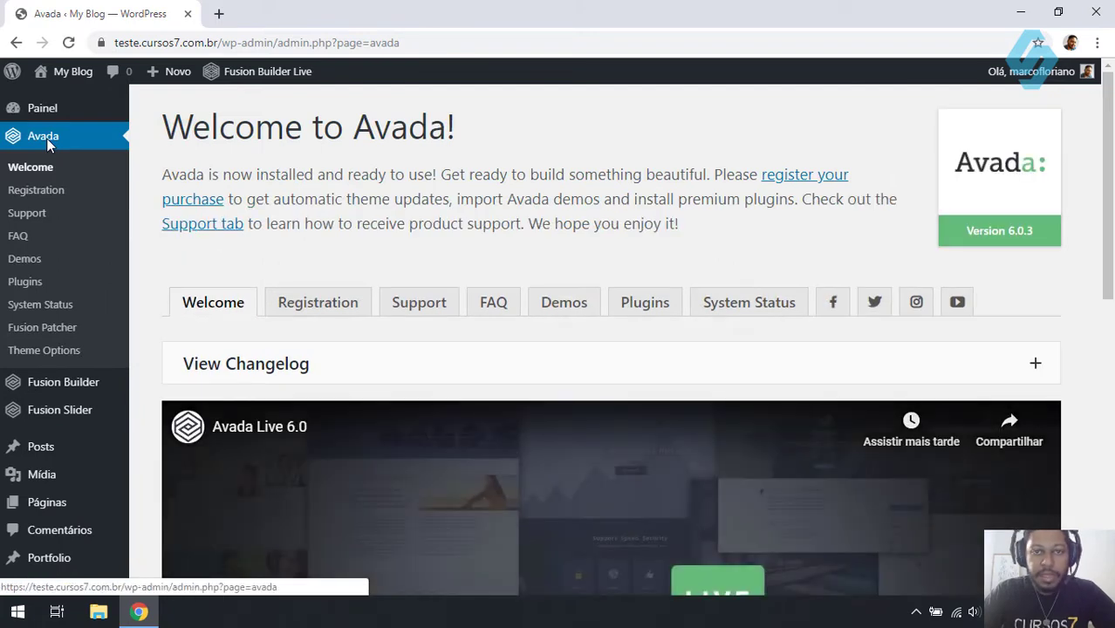
click(67, 356)
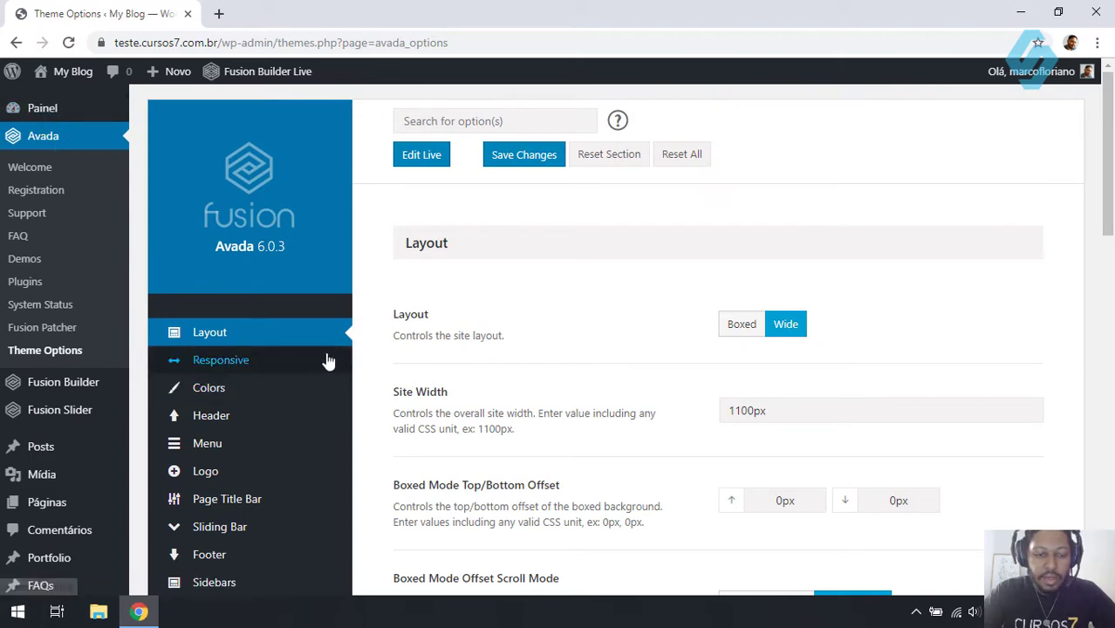
scroll(506, 367, down, 3)
scroll(510, 353, down, 4)
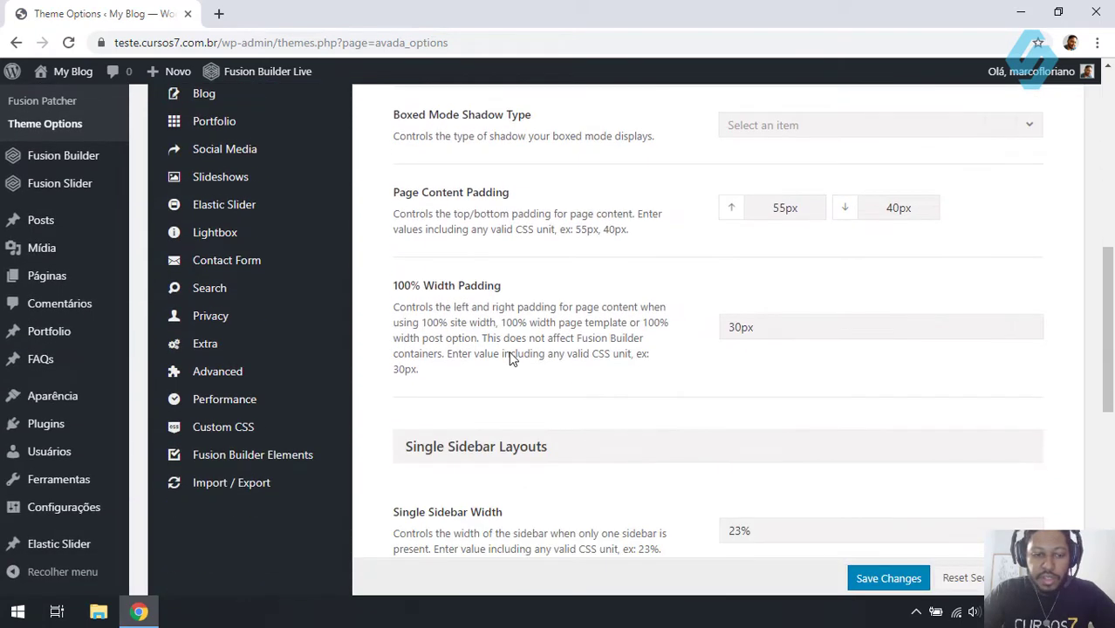
scroll(509, 351, up, 3)
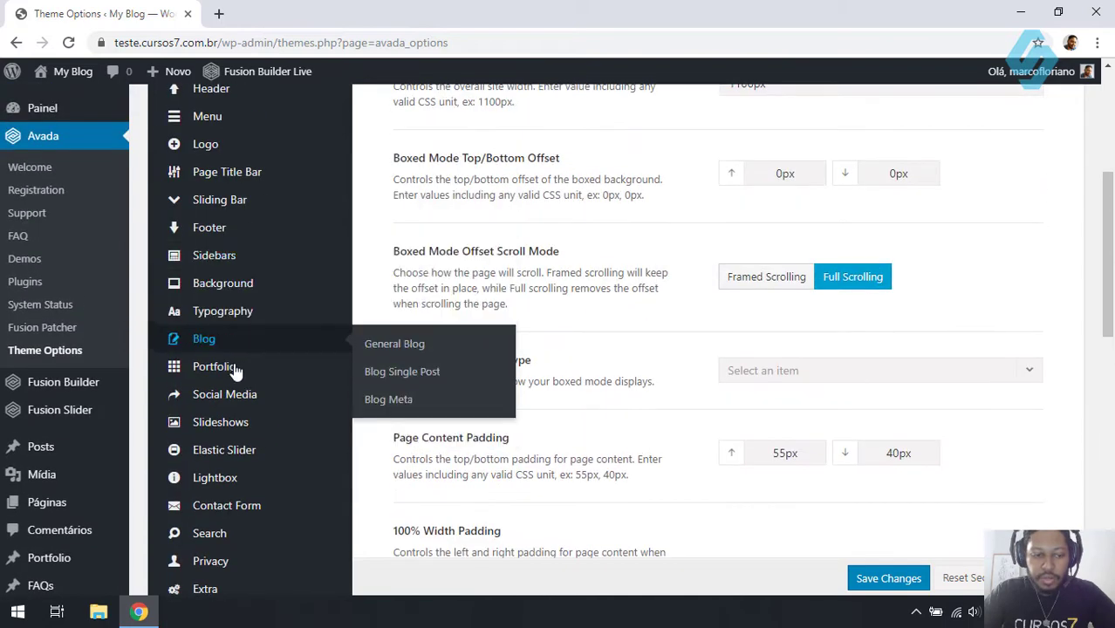
scroll(228, 333, up, 3)
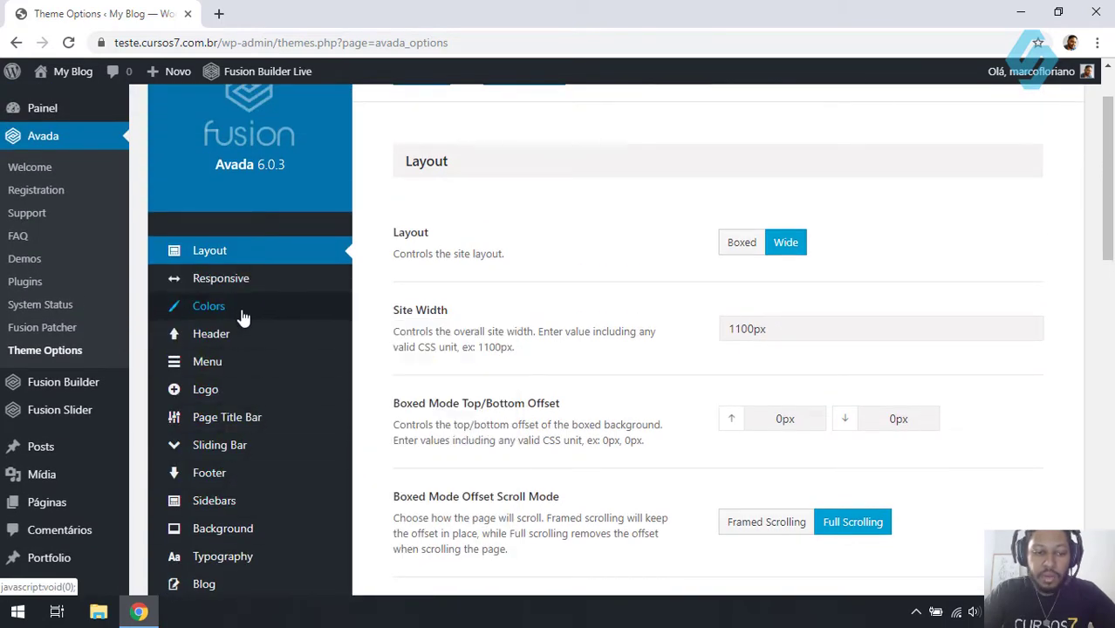
- Reopen the Fusion Builder welcome page and look through its content
click(85, 391)
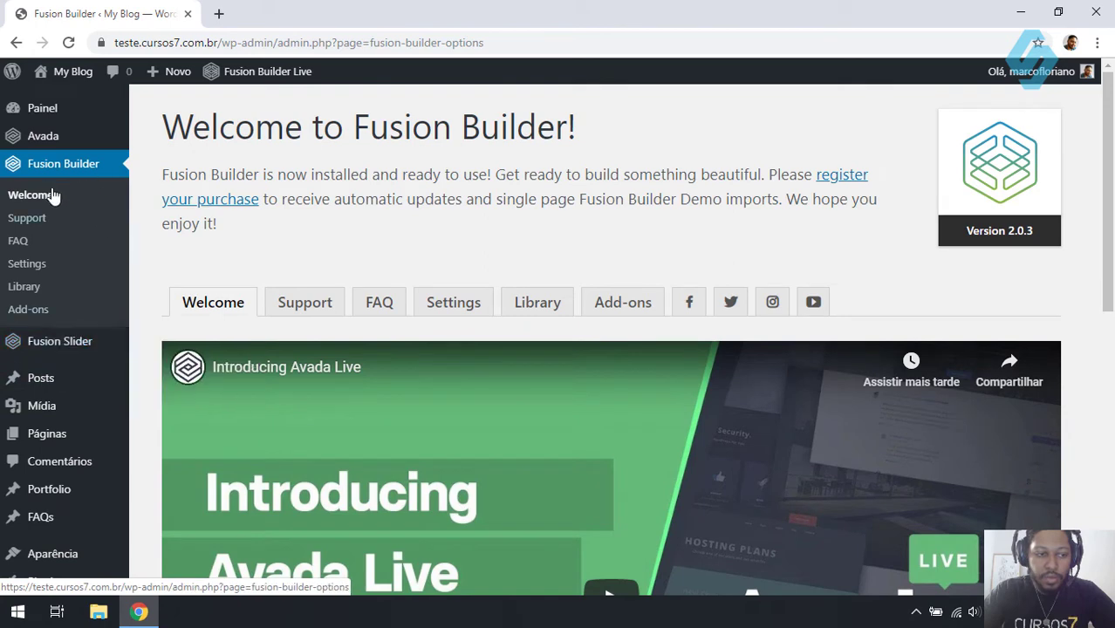
scroll(466, 231, down, 2)
scroll(471, 231, down, 3)
scroll(491, 230, up, 5)
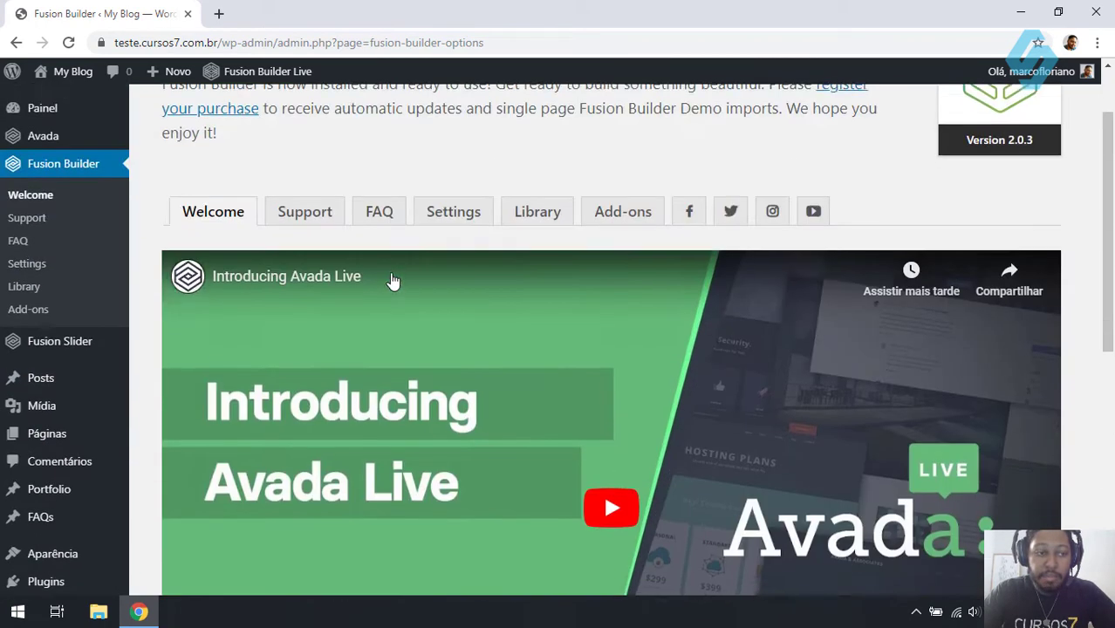
mouse_move(54, 148)
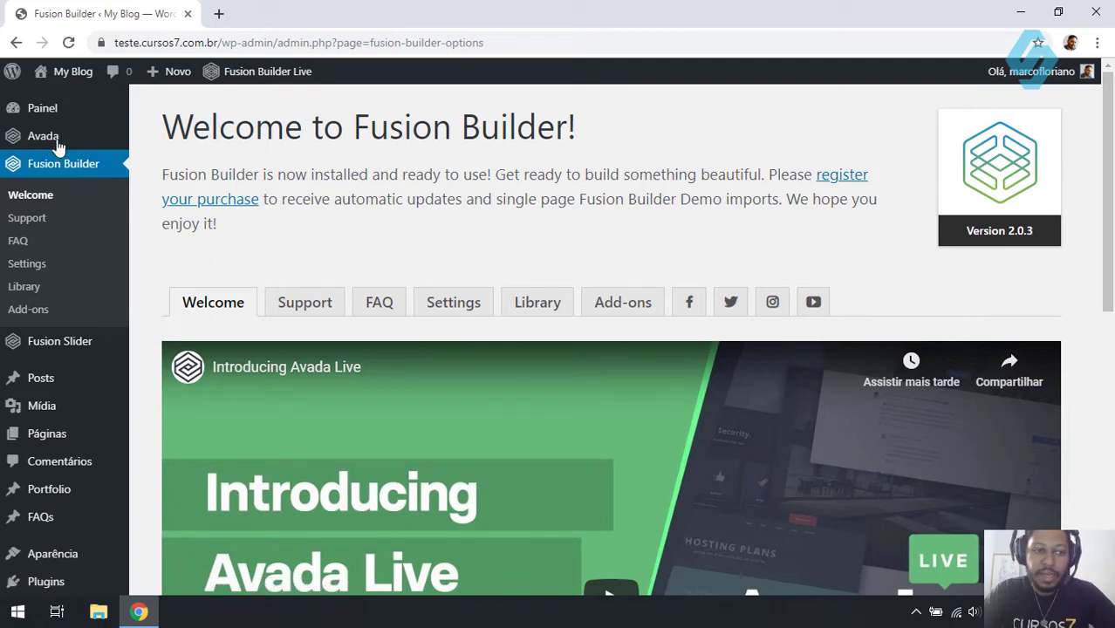
- Open the Fusion Builder settings and look through the auto activation option and the list of elements
click(47, 263)
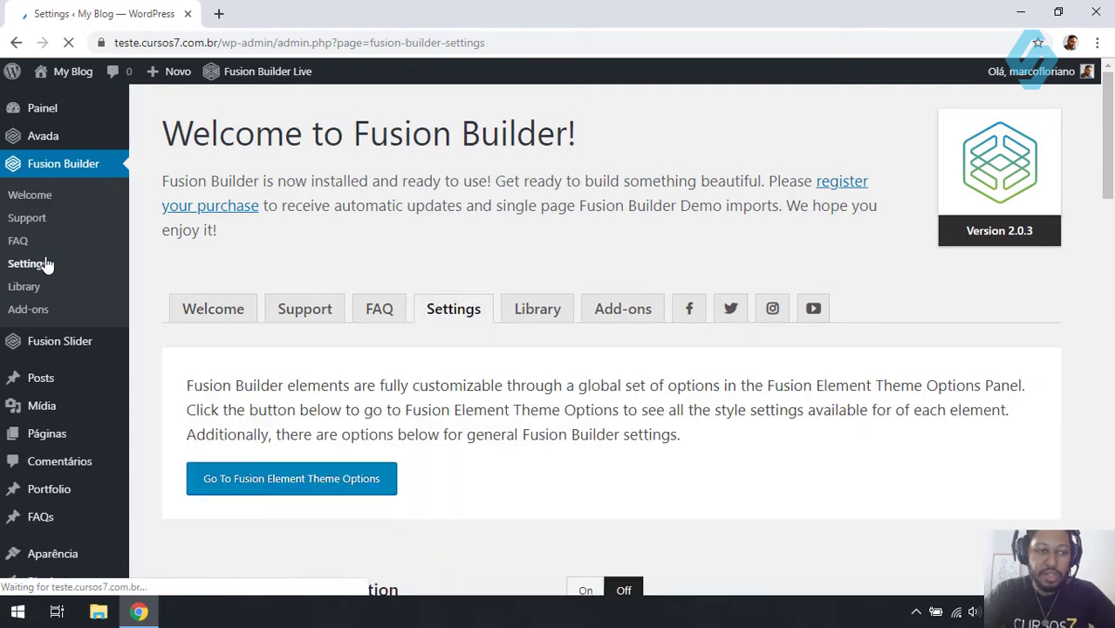
scroll(502, 224, down, 8)
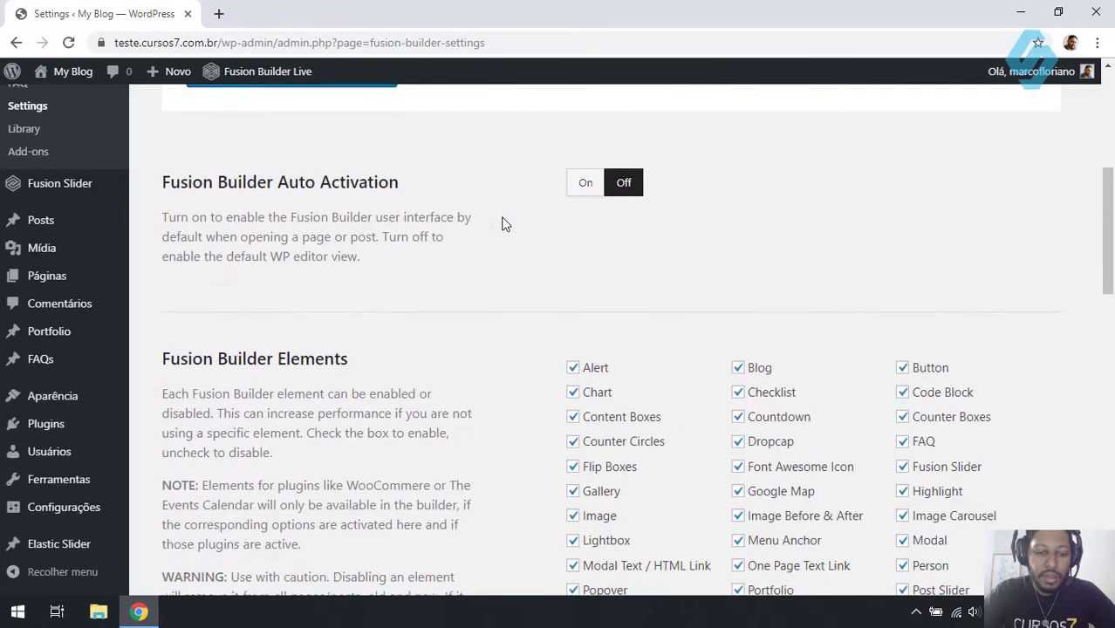
scroll(503, 225, down, 3)
scroll(503, 224, up, 8)
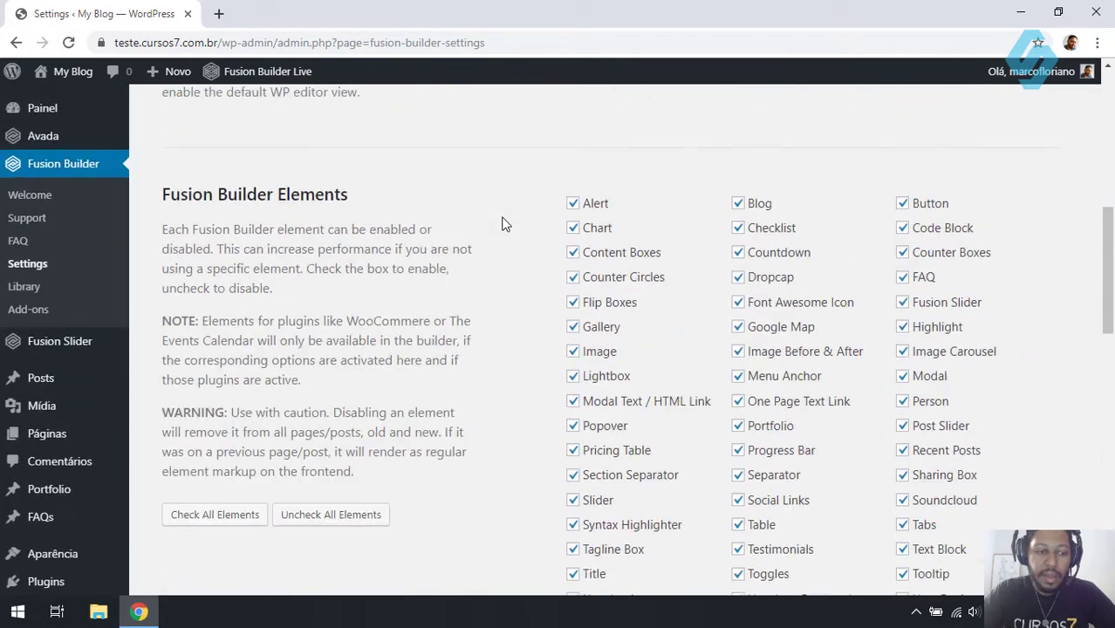
scroll(502, 224, up, 2)
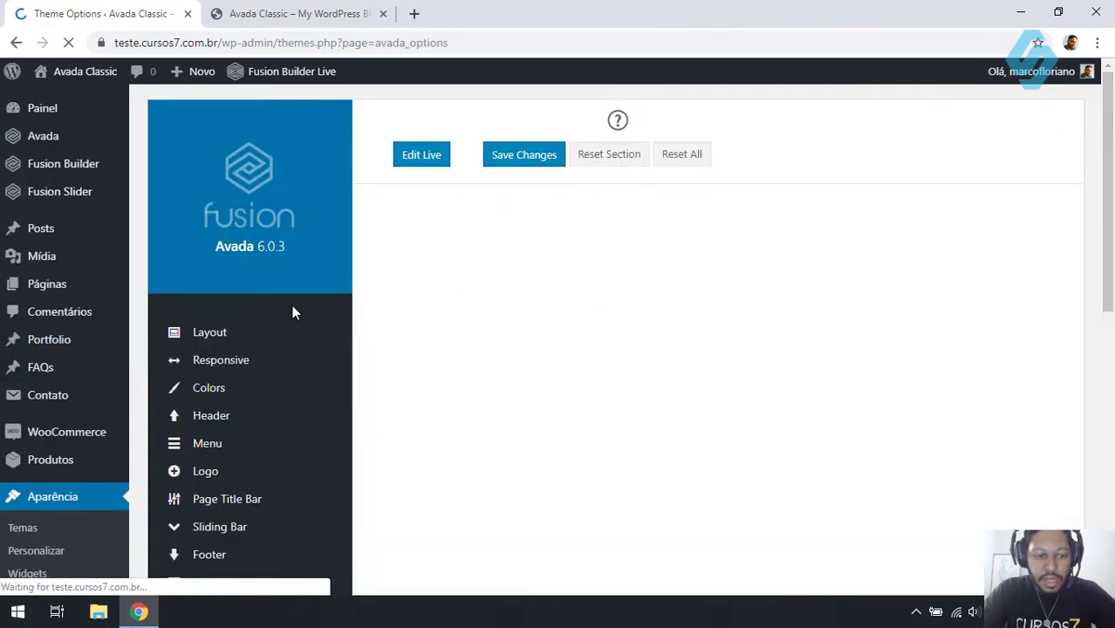
- Look through the Layout settings and the full list of option categories in Avada's Theme Options
scroll(293, 311, down, 3)
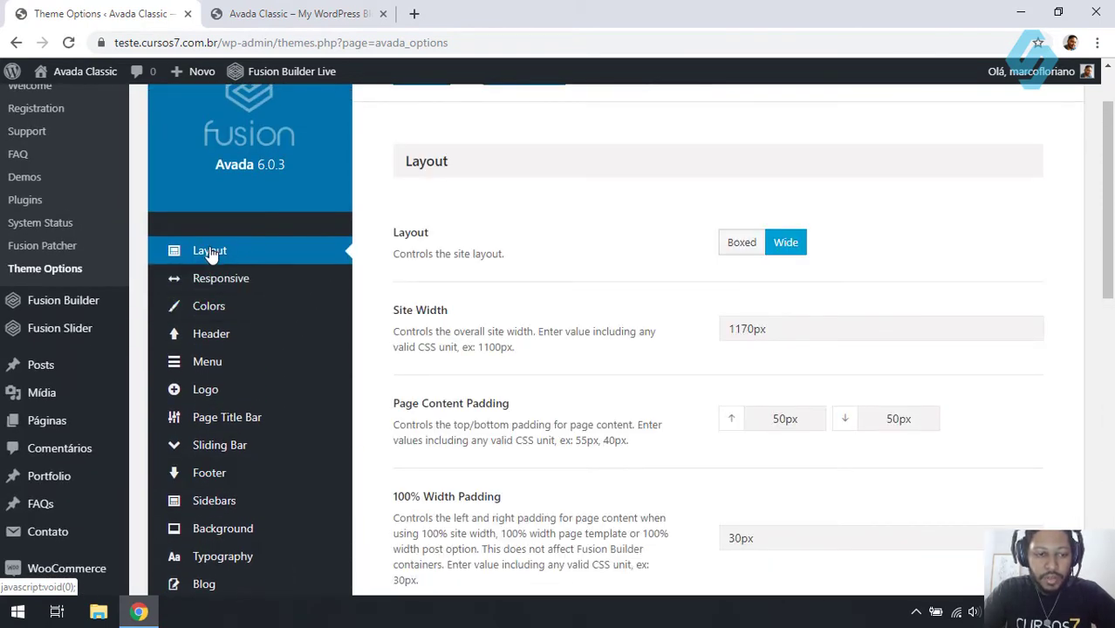
scroll(262, 282, down, 1)
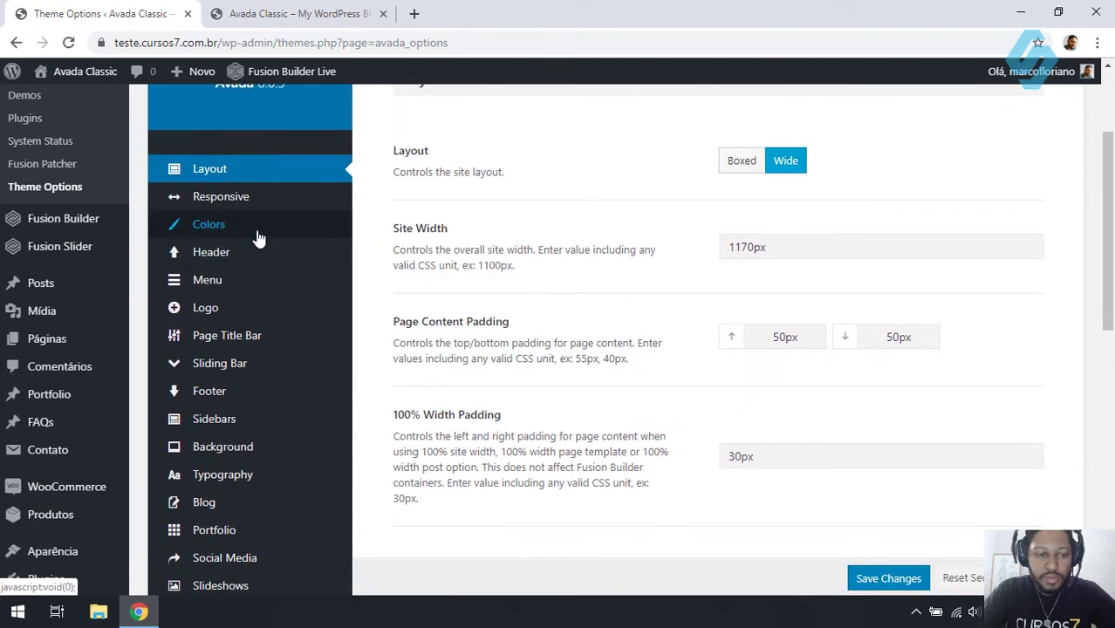
mouse_move(246, 266)
mouse_move(251, 318)
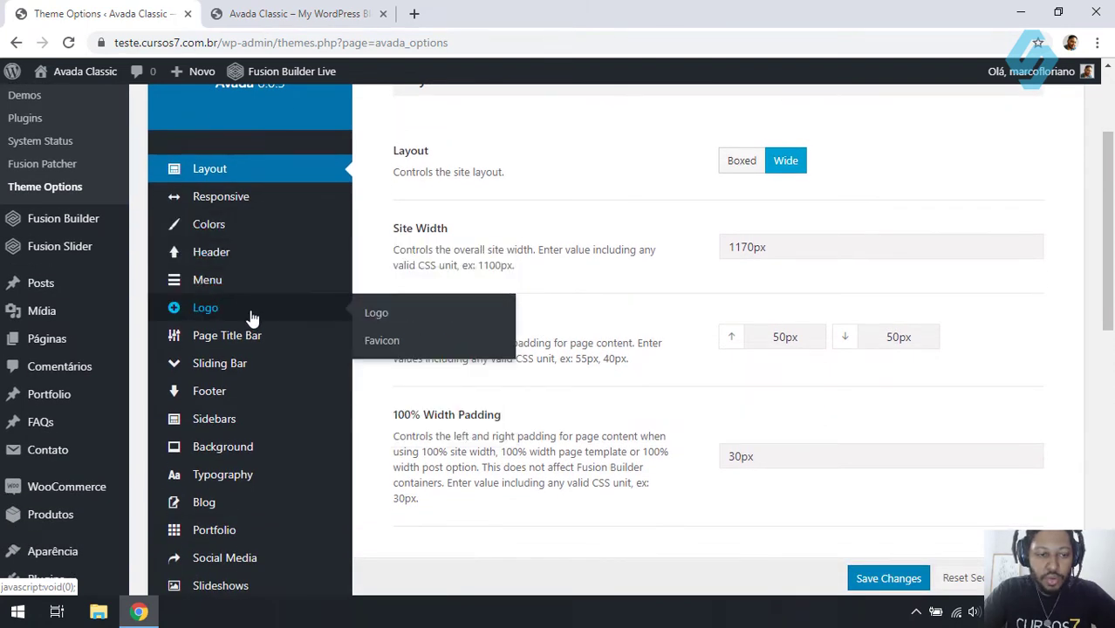
scroll(251, 310, down, 1)
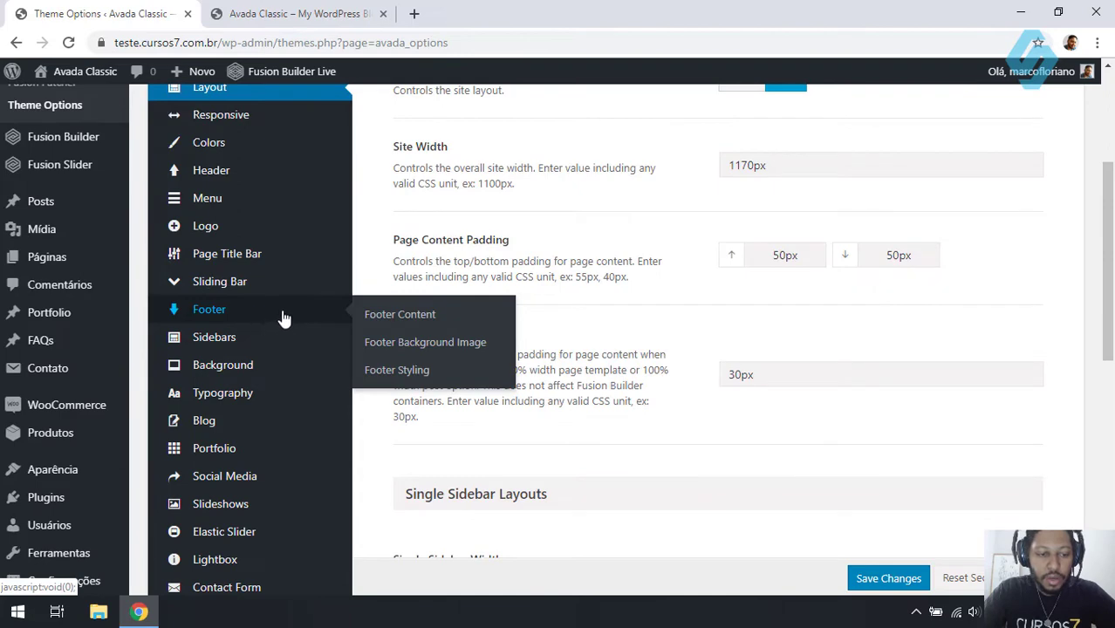
scroll(316, 301, down, 5)
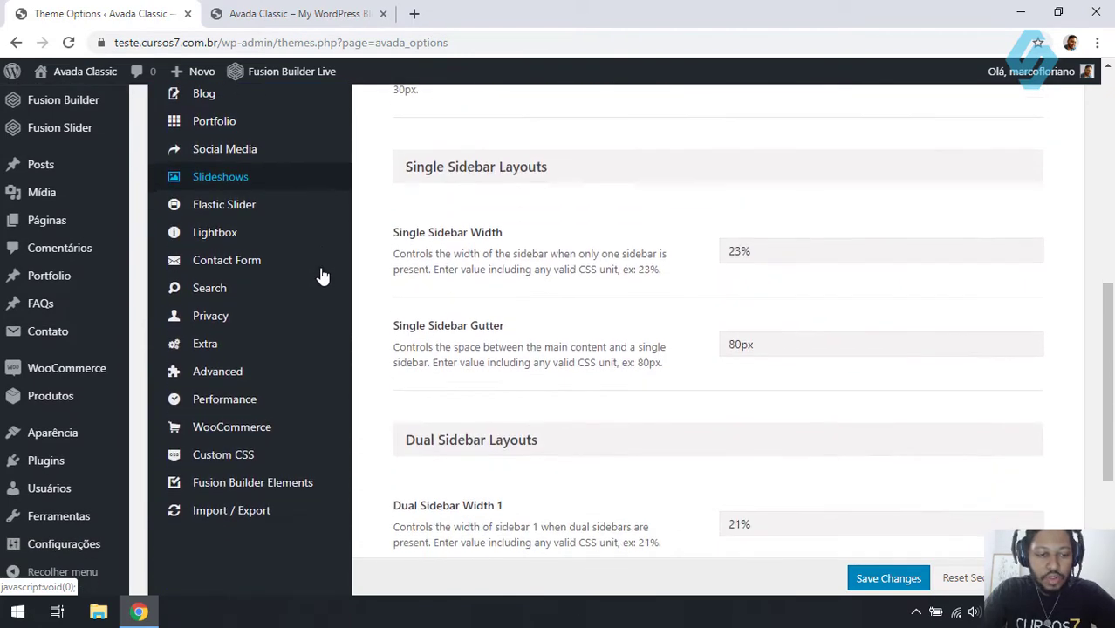
scroll(252, 445, up, 5)
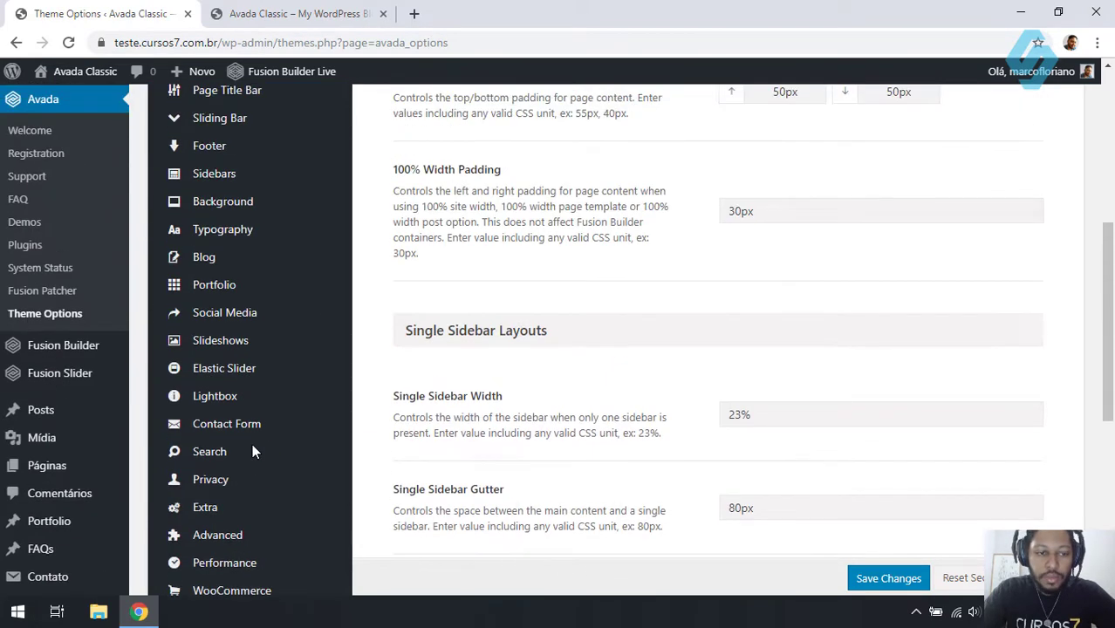
scroll(252, 449, up, 3)
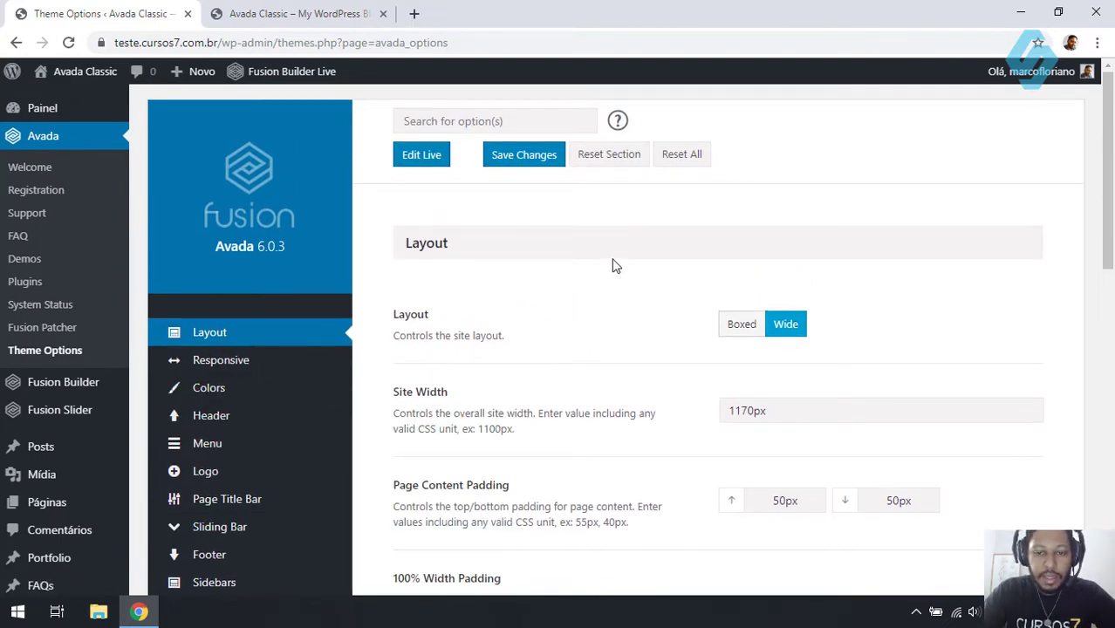
- View the Avada Classic home page on the live site, then return to Theme Options
click(296, 13)
scroll(1106, 131, down, 3)
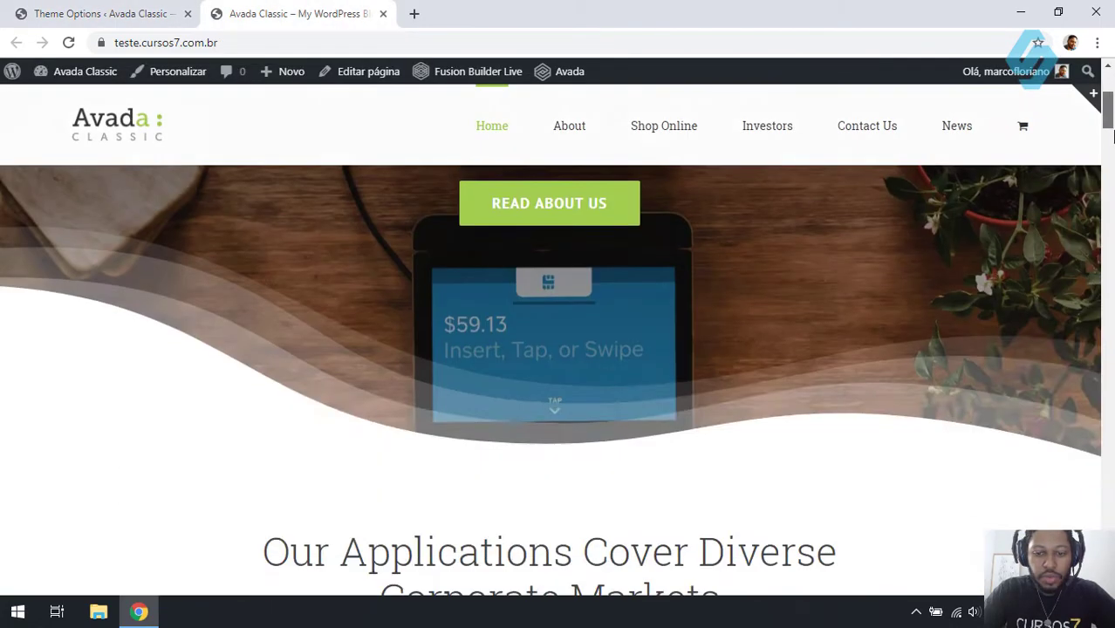
drag(1113, 131, 1103, 80)
click(140, 13)
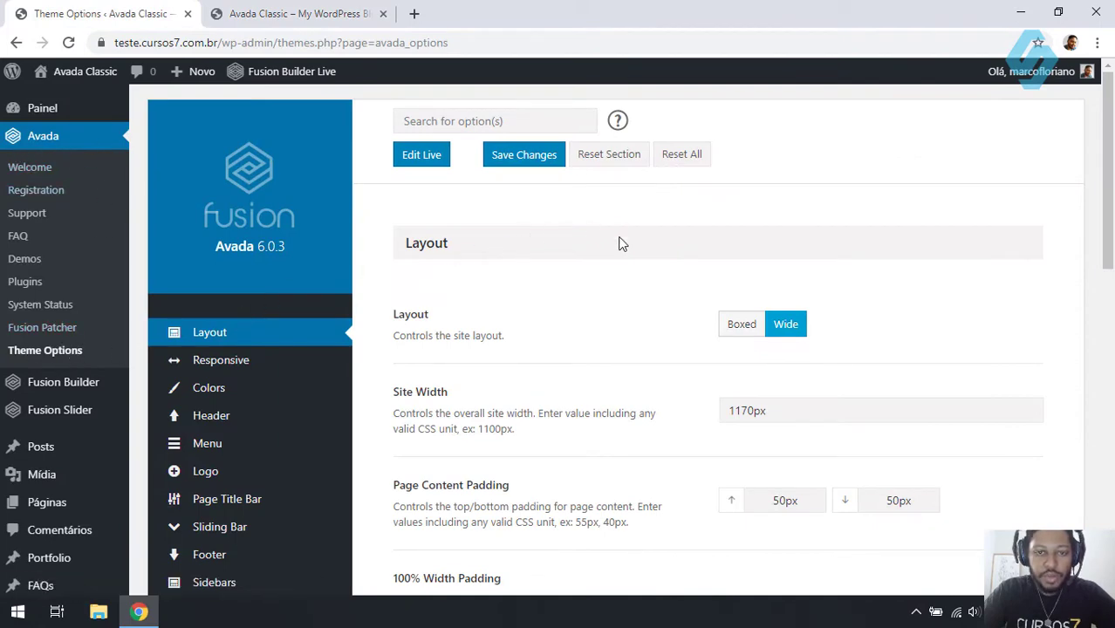
- Examine the sub-options of Theme Options categories such as Logo, Page Title Bar, Blog, Portfolio and Social Media
scroll(375, 323, down, 2)
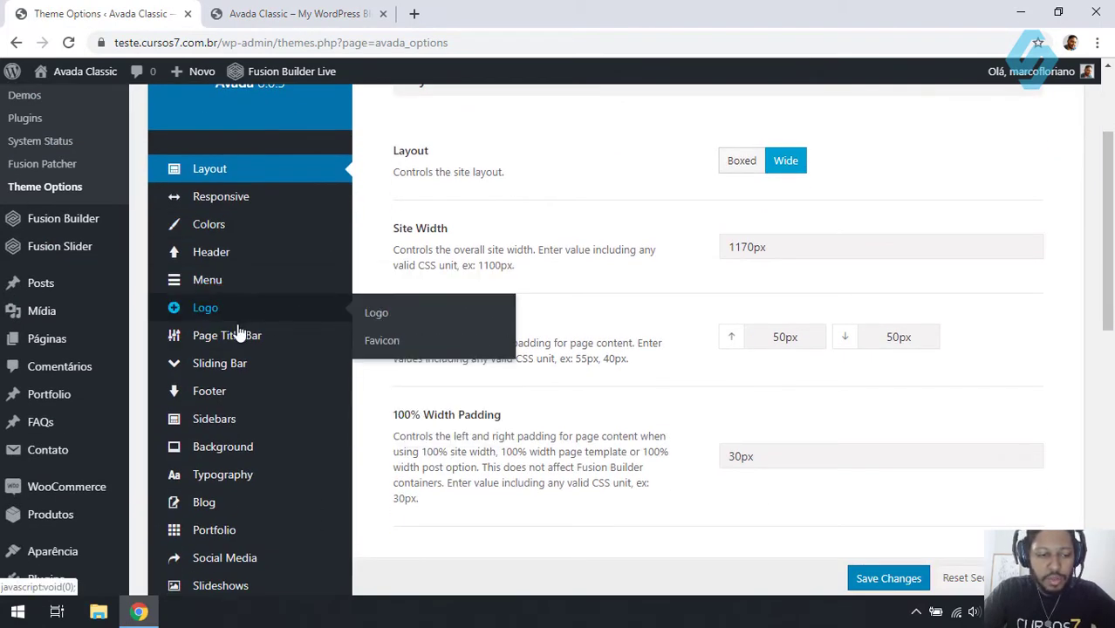
mouse_move(246, 348)
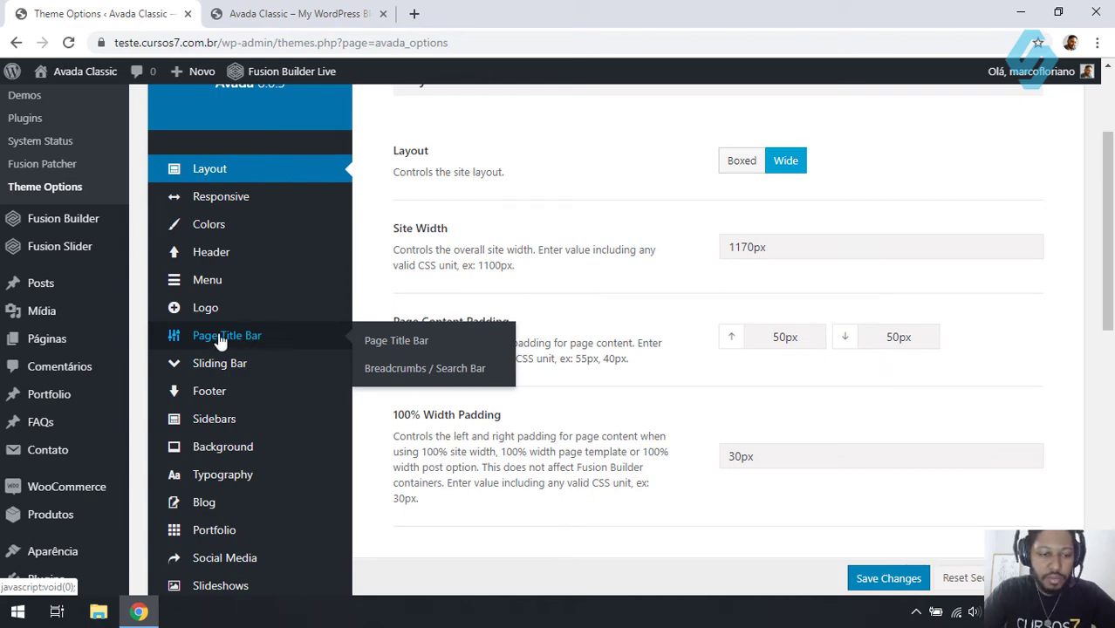
scroll(288, 340, down, 2)
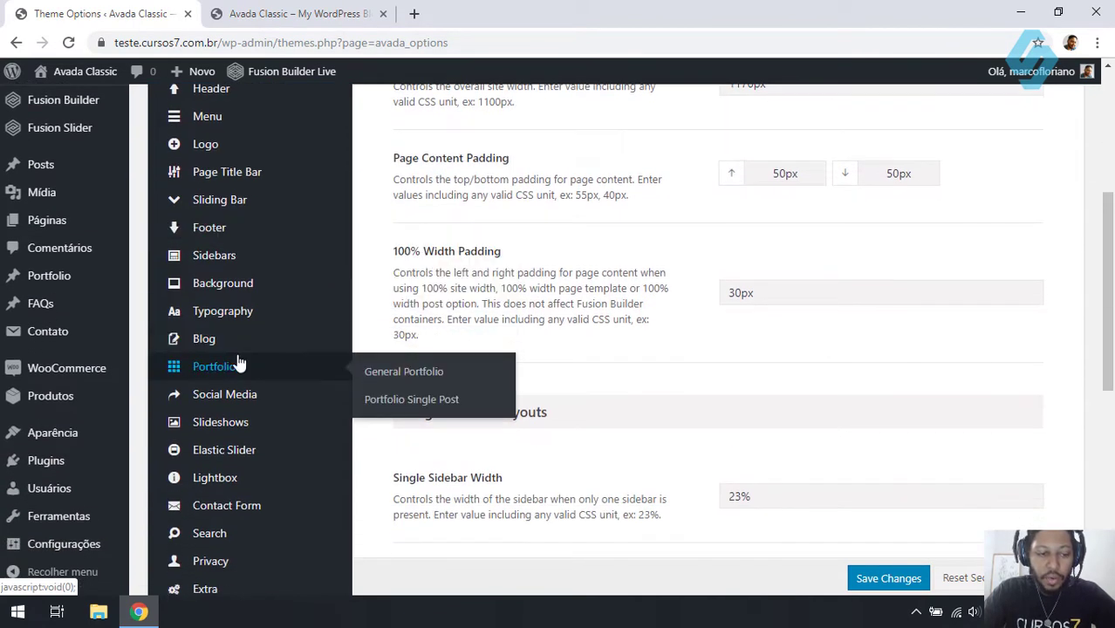
mouse_move(231, 370)
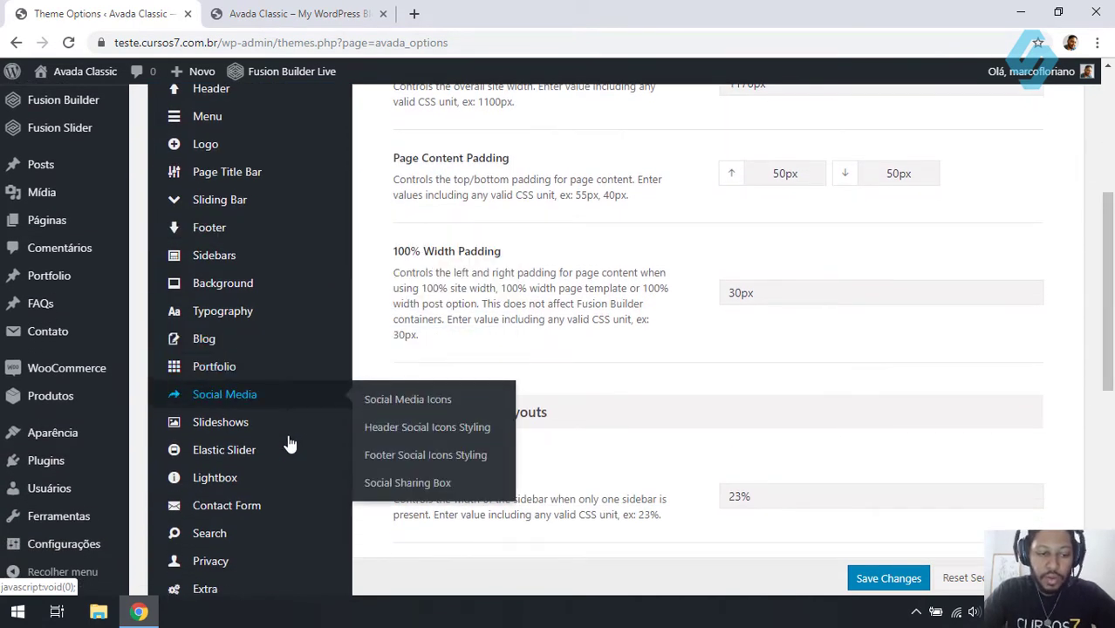
scroll(260, 492, up, 2)
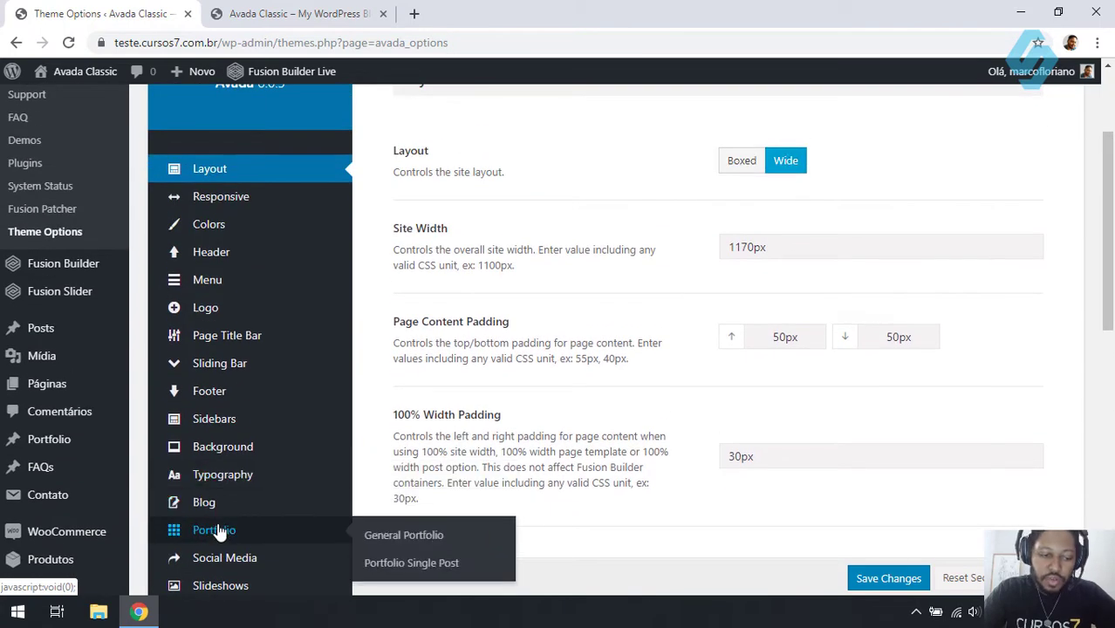
mouse_move(231, 465)
mouse_move(216, 513)
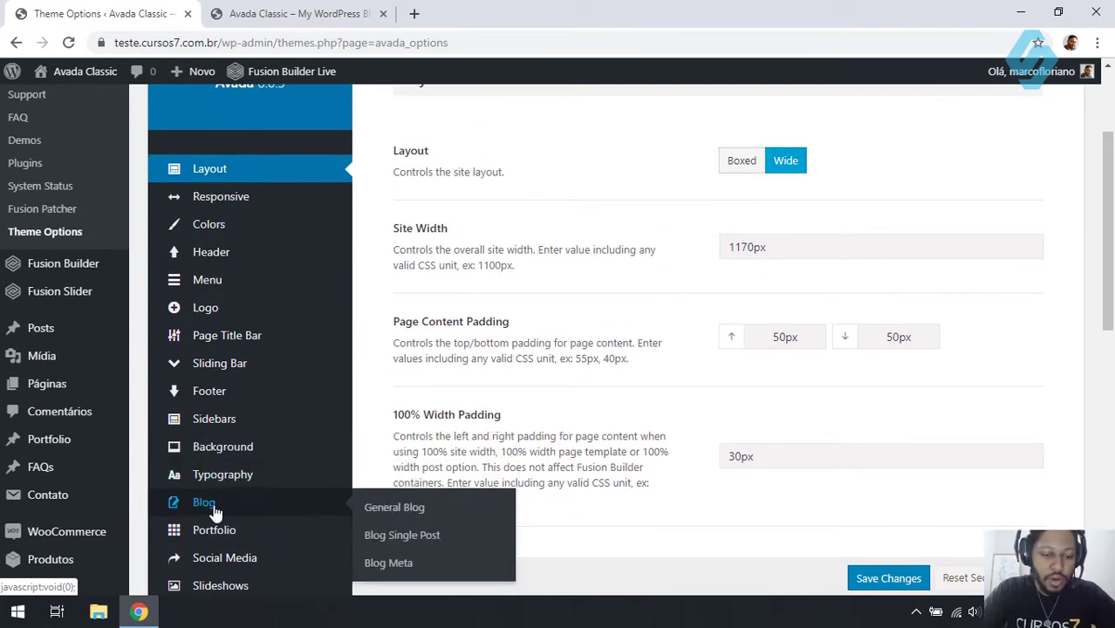
scroll(279, 281, up, 2)
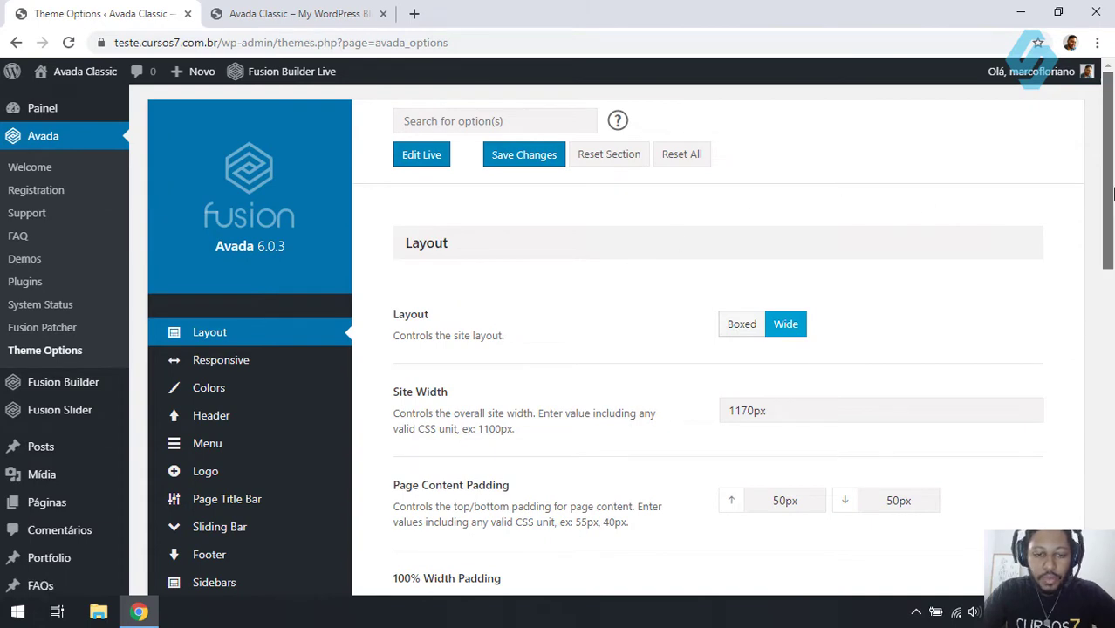
- Check the site layout setting and examine how the Wide layout looks on the home page
scroll(1062, 197, down, 1)
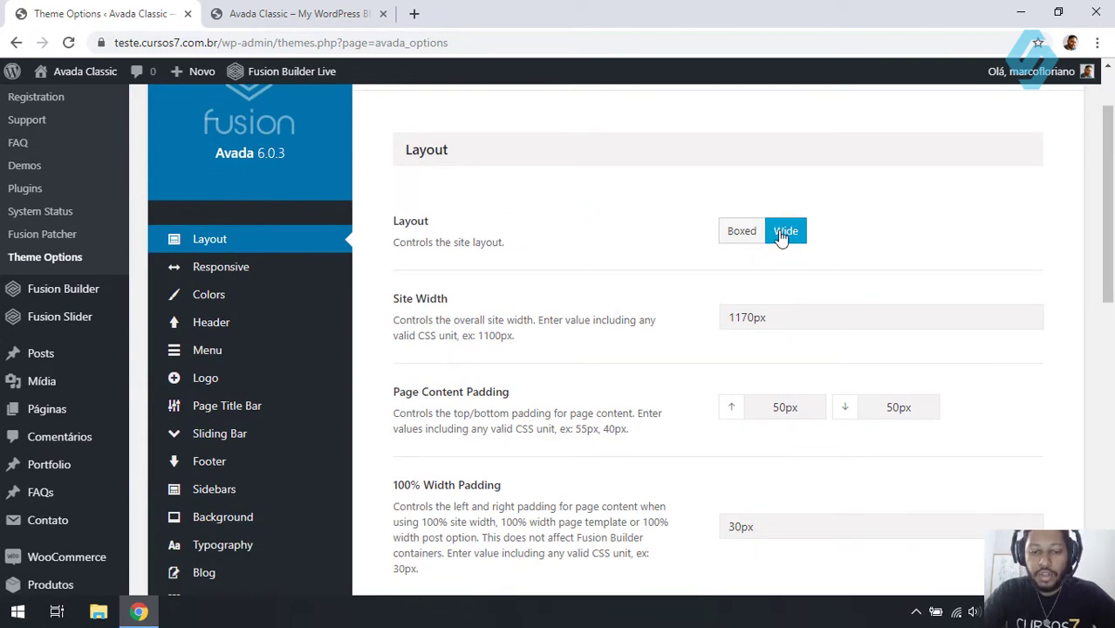
click(340, 12)
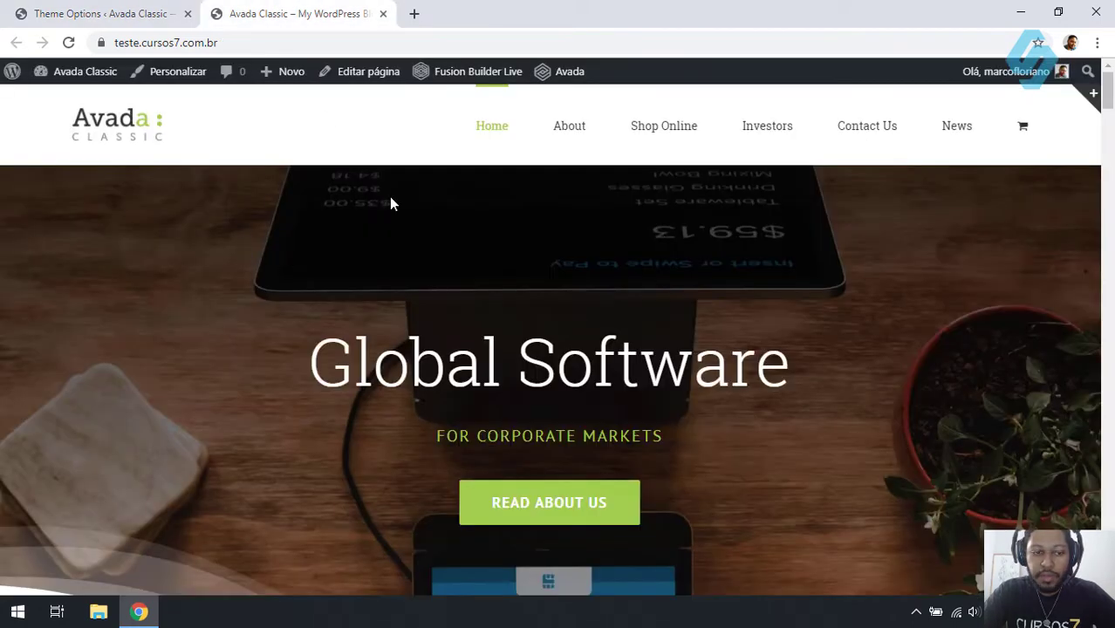
scroll(100, 218, down, 10)
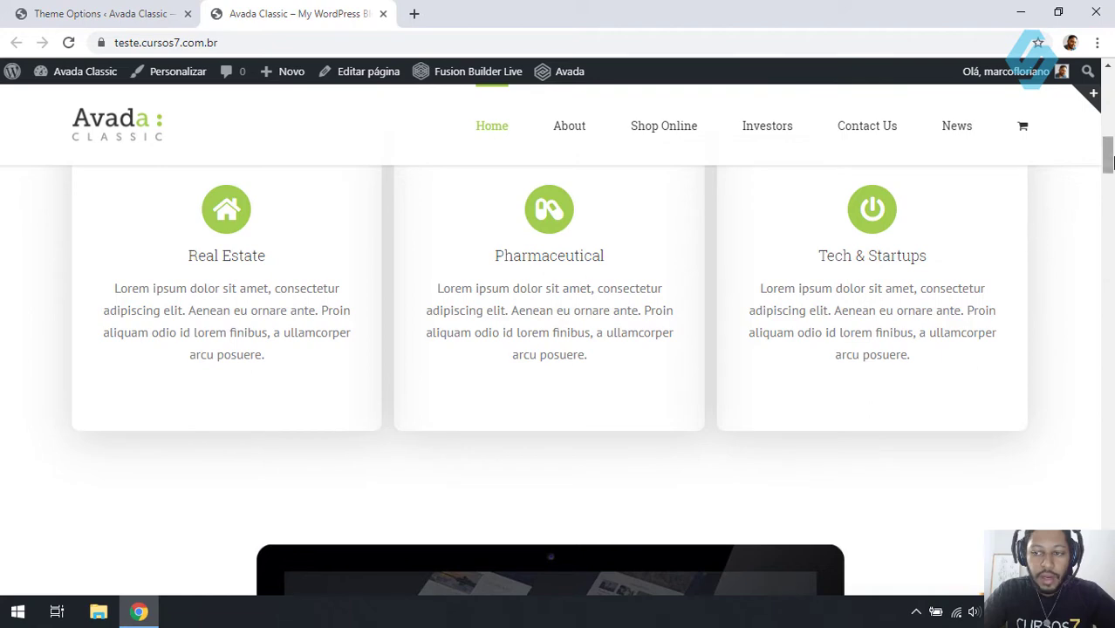
drag(1108, 159, 1087, 96)
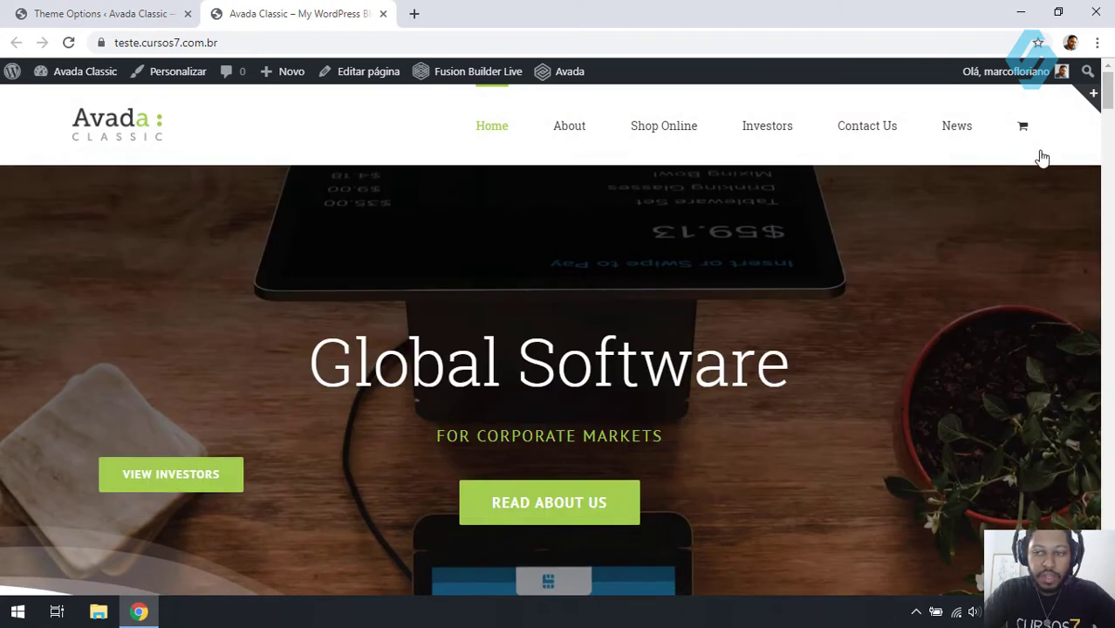
- Set the site layout to Boxed in Theme Options and save the changes
click(144, 12)
click(735, 238)
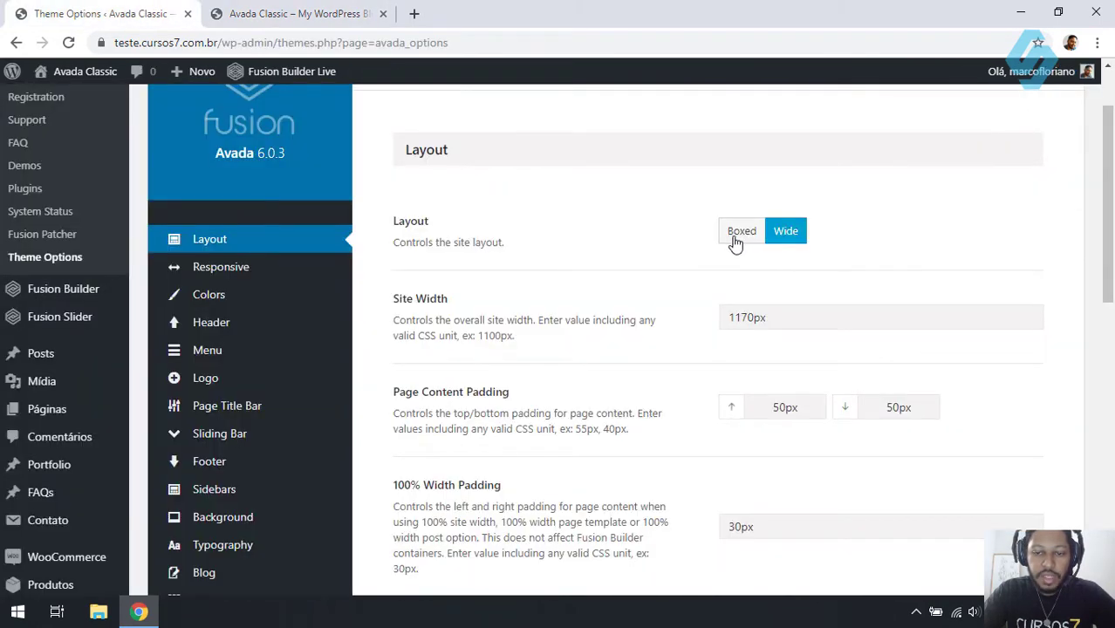
scroll(738, 237, up, 2)
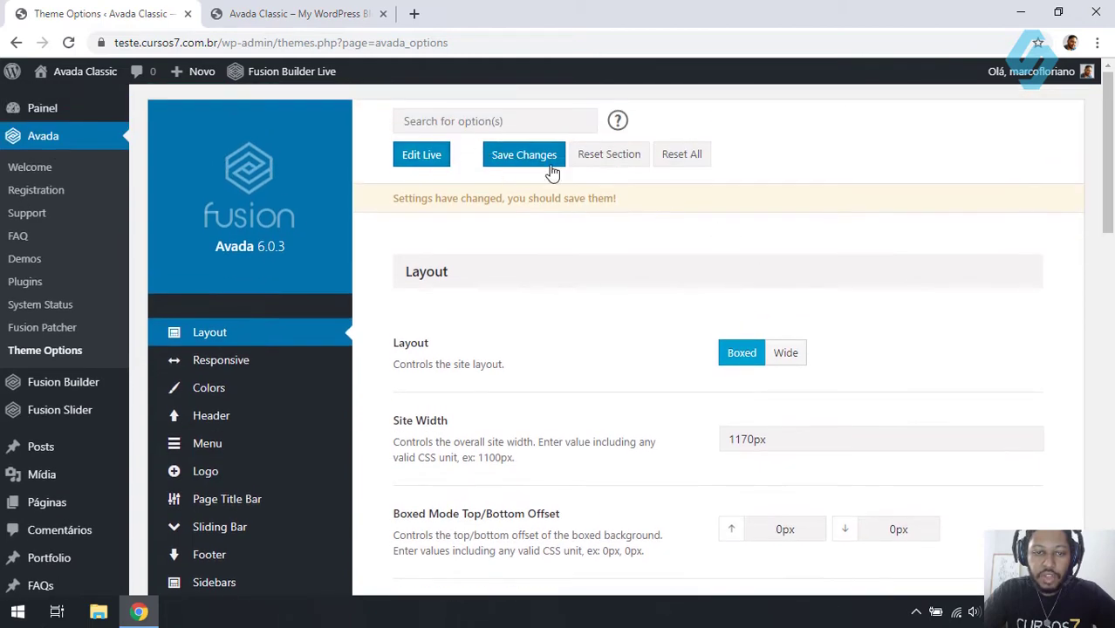
click(513, 168)
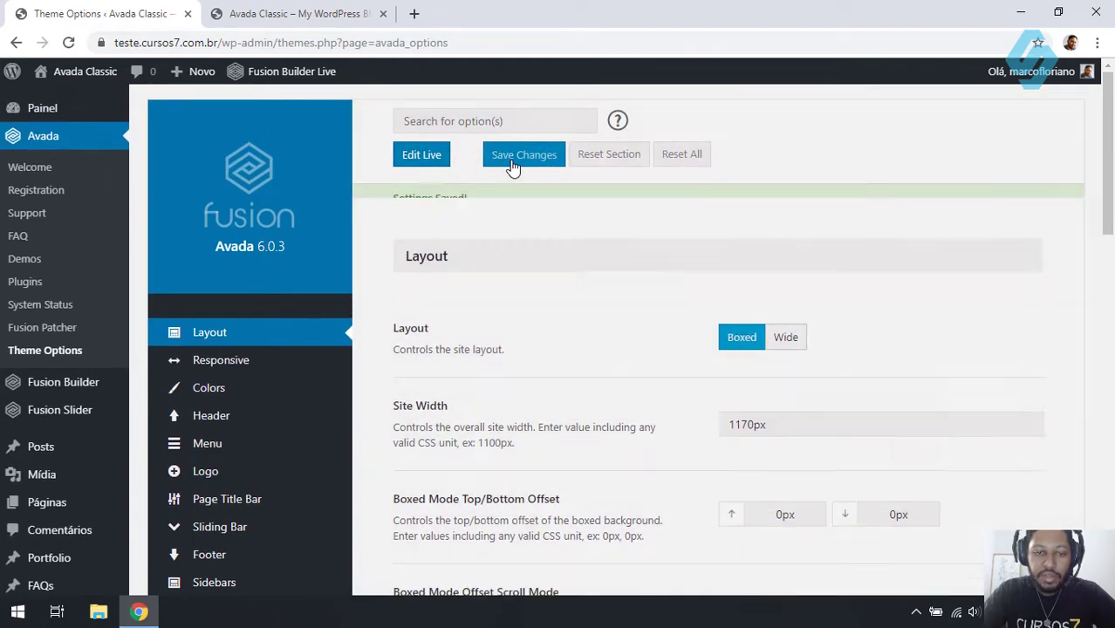
- Reload the site's home page to review the boxed layout, and check it on the About page too
click(324, 13)
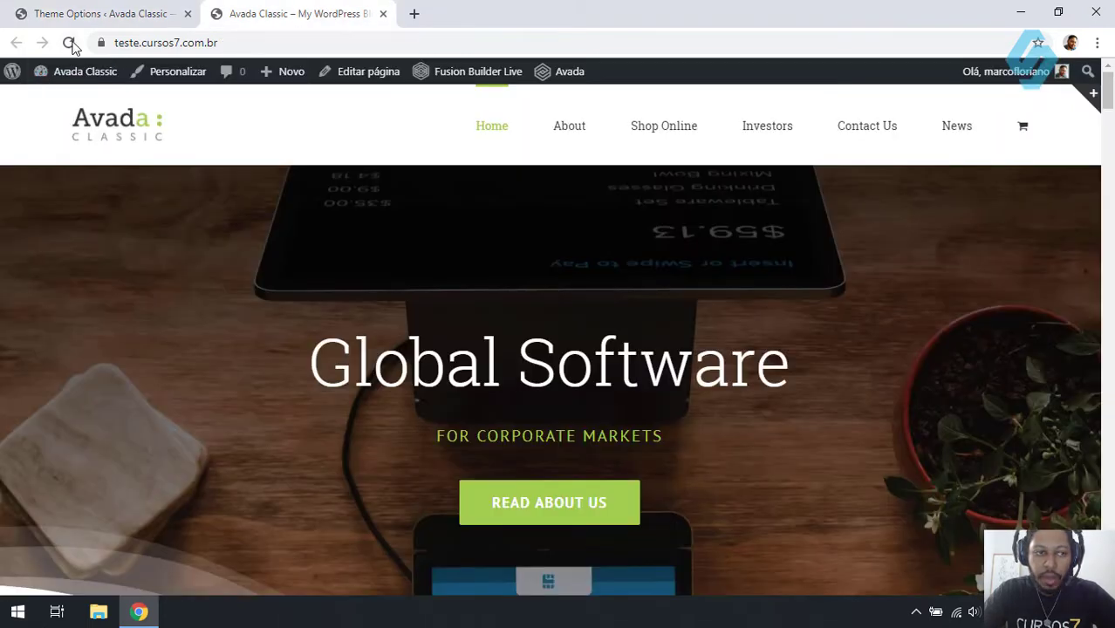
click(69, 43)
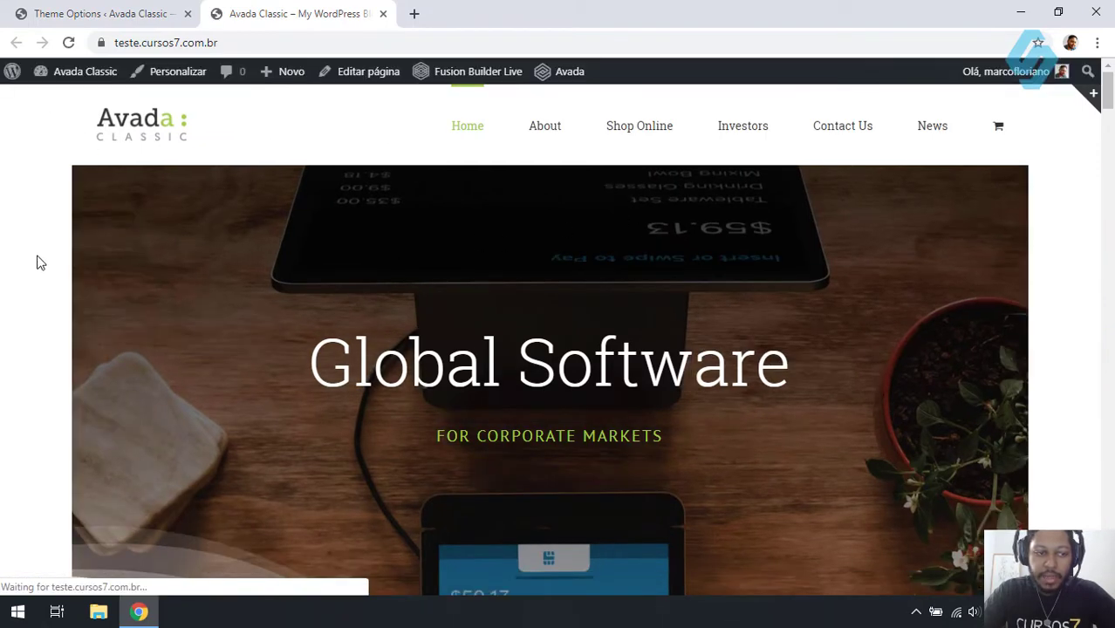
drag(1108, 92, 1108, 397)
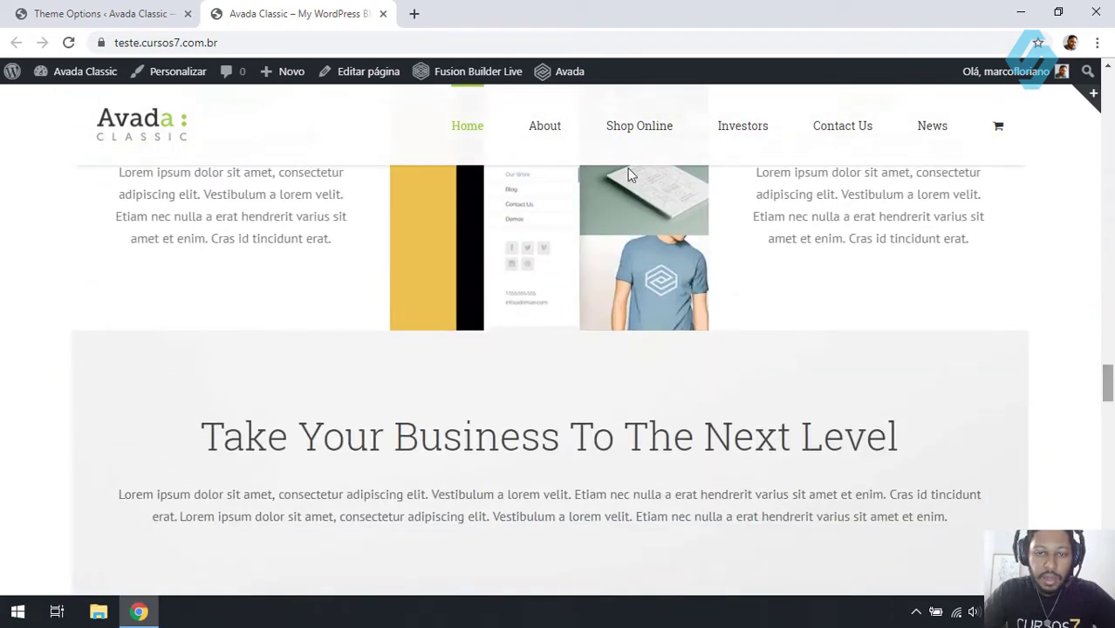
click(543, 137)
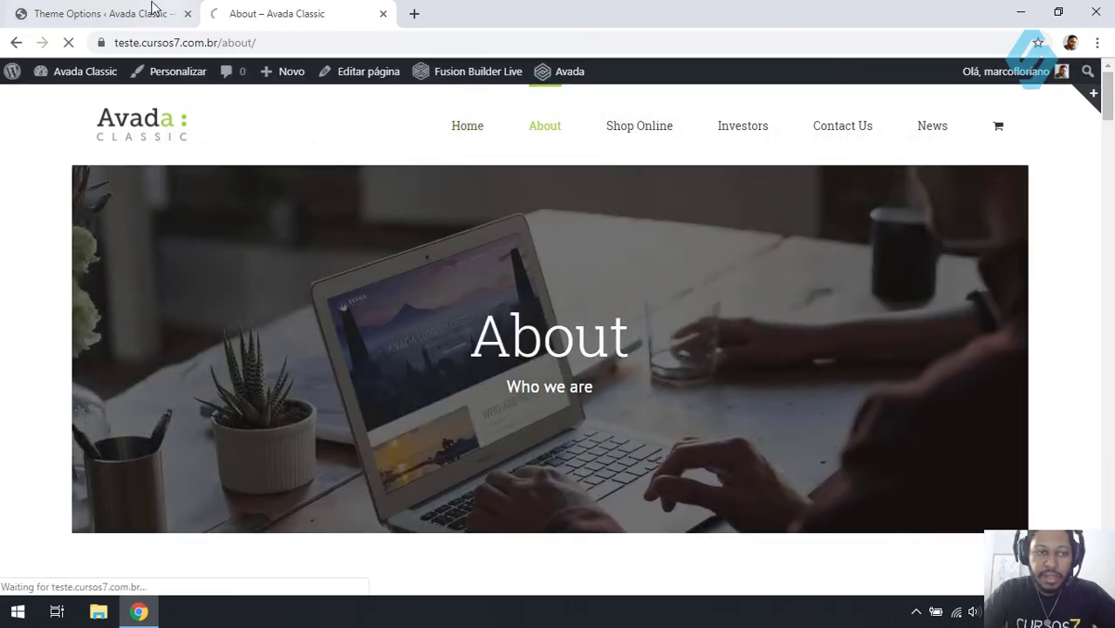
- Return to Theme Options, set the site layout back to Wide and save the changes
click(153, 11)
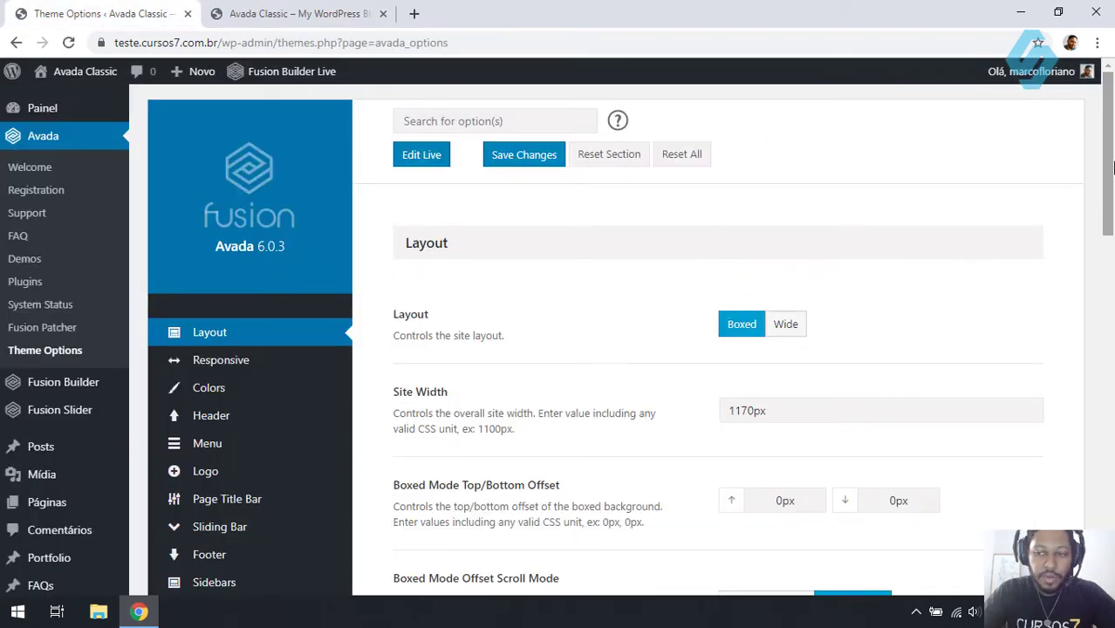
drag(1108, 168, 1112, 230)
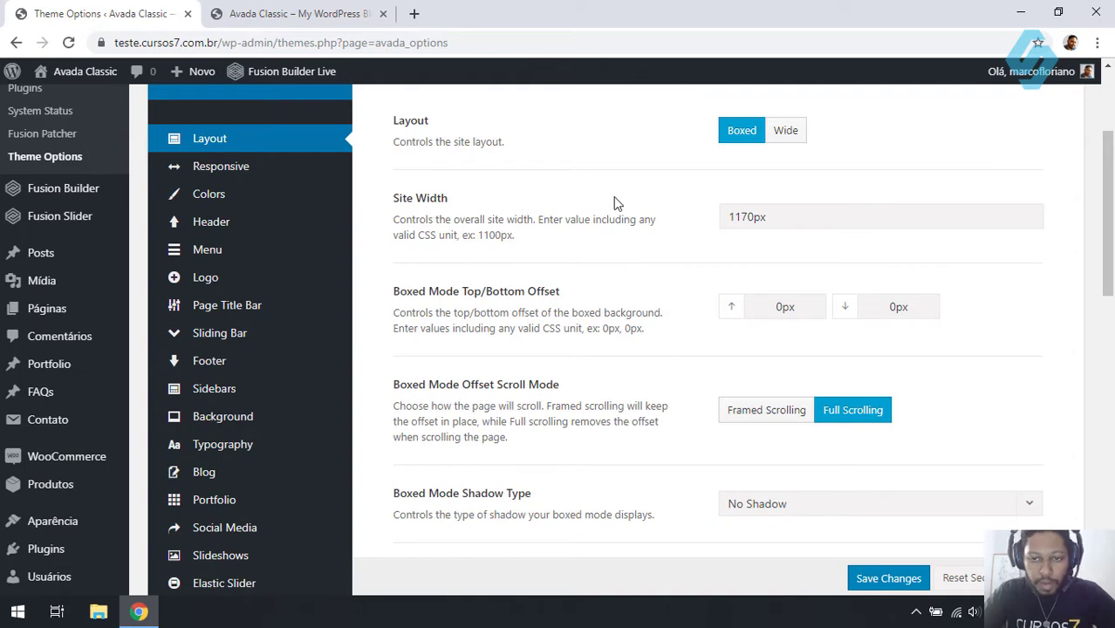
click(785, 132)
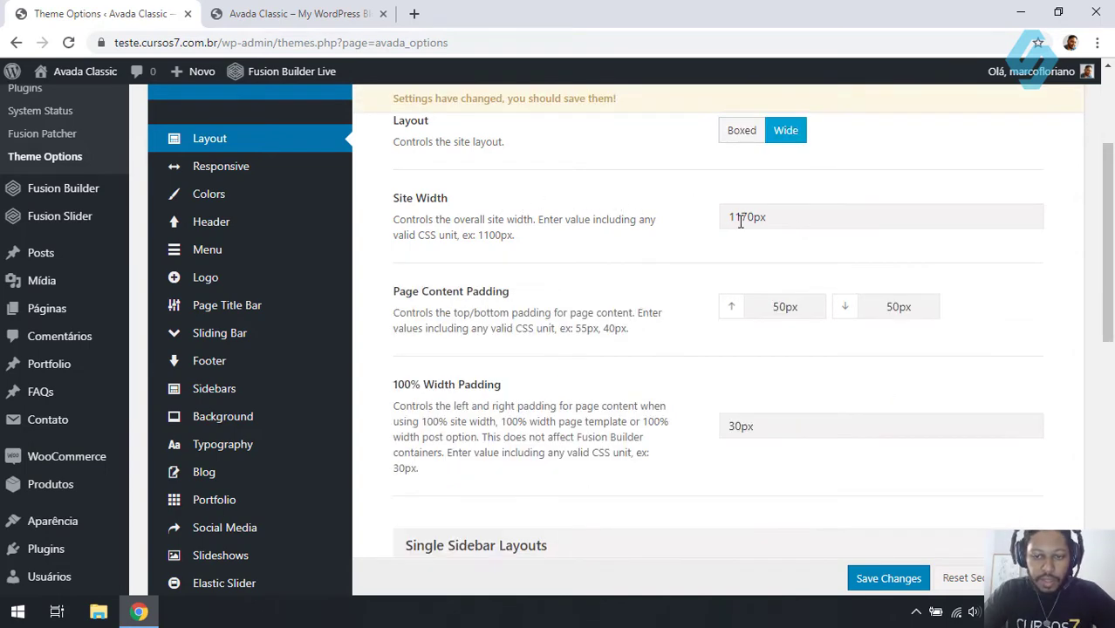
scroll(759, 227, up, 3)
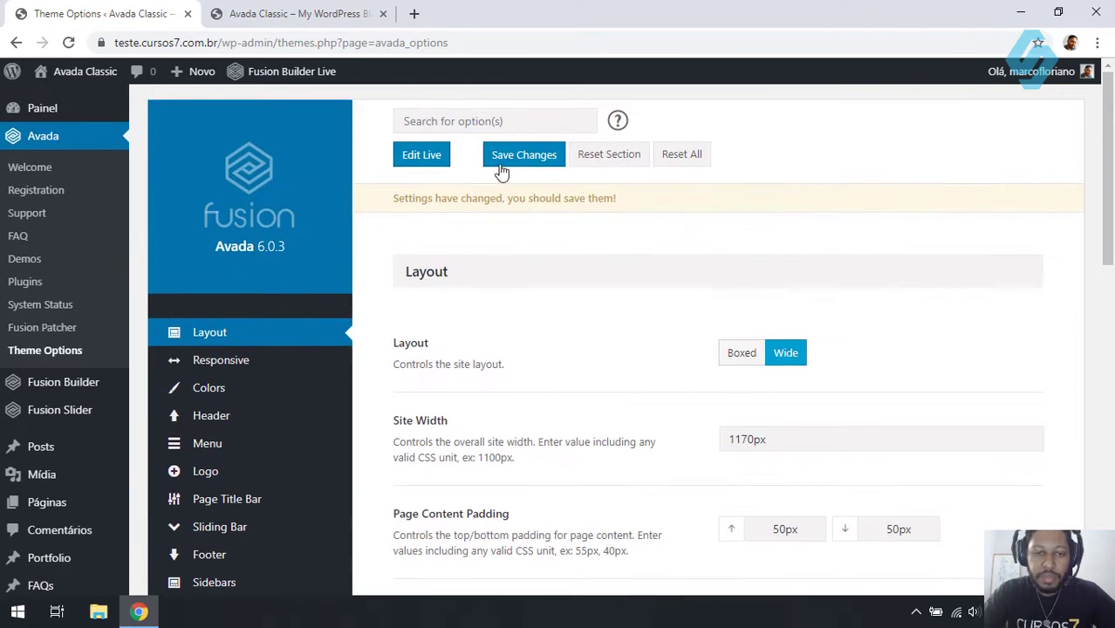
click(531, 156)
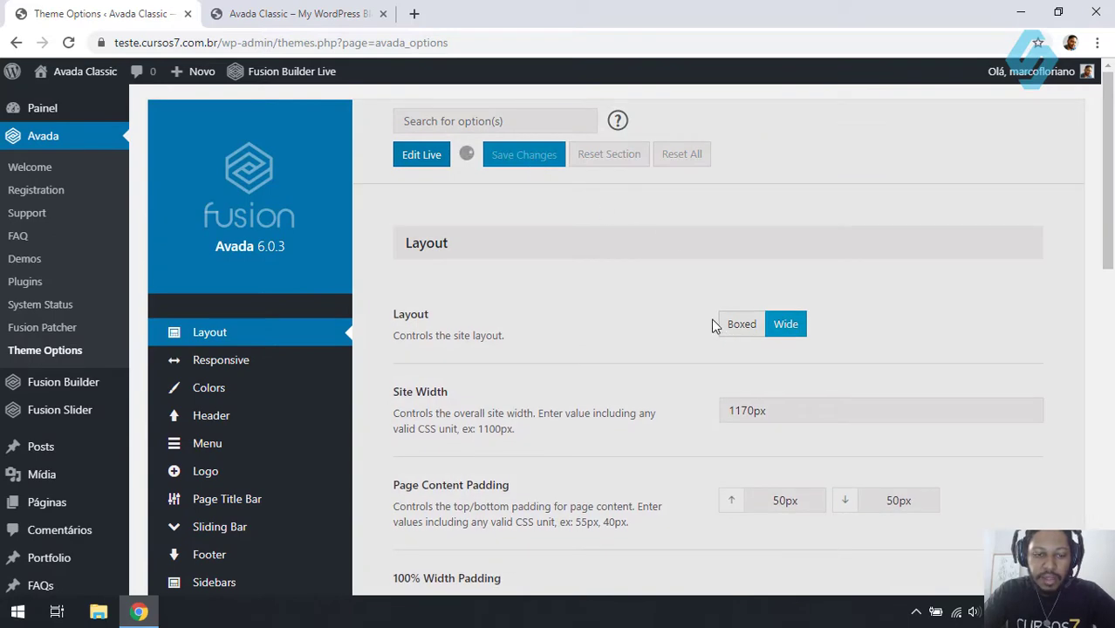
- Examine the remaining Layout options, including 100% Width Padding, Single Sidebar Layouts and Dual Sidebar Layouts
scroll(714, 314, down, 5)
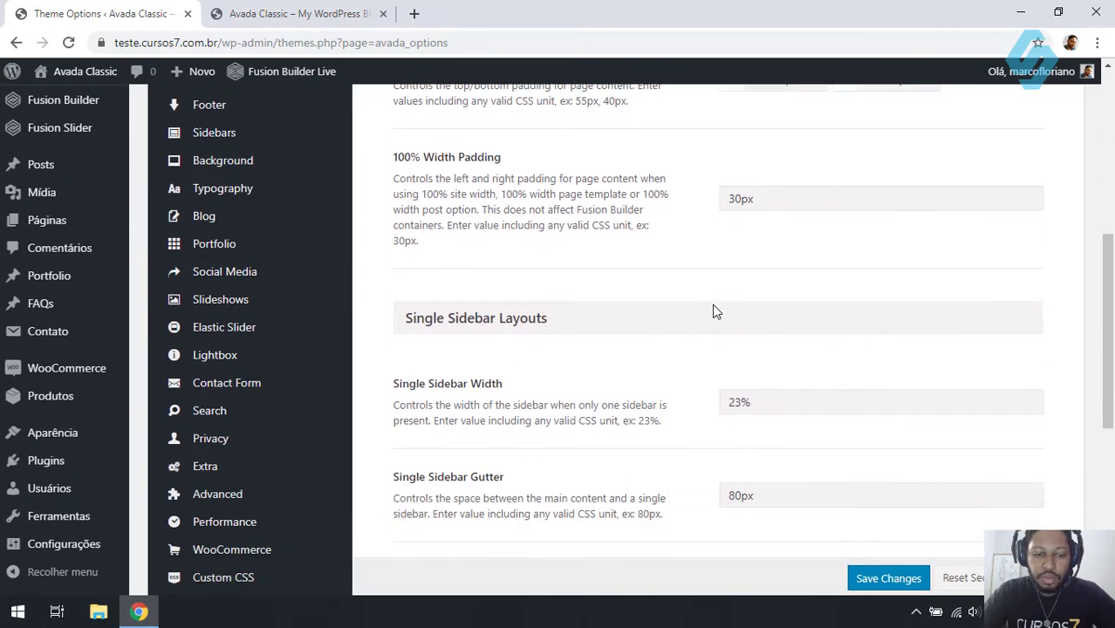
scroll(714, 312, down, 1)
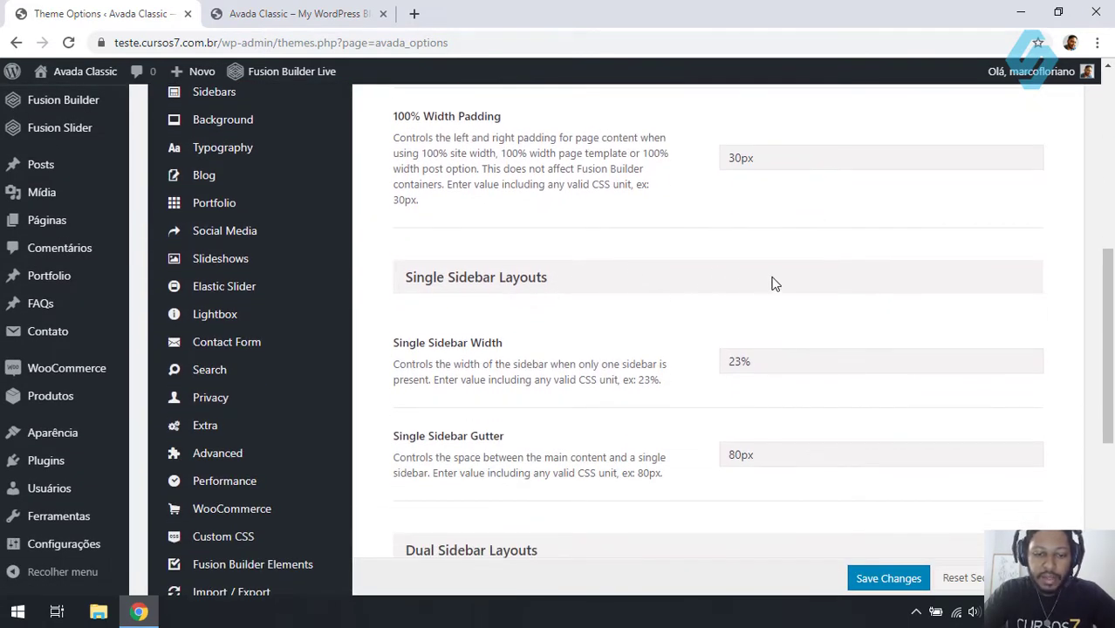
scroll(593, 237, down, 2)
scroll(568, 253, down, 2)
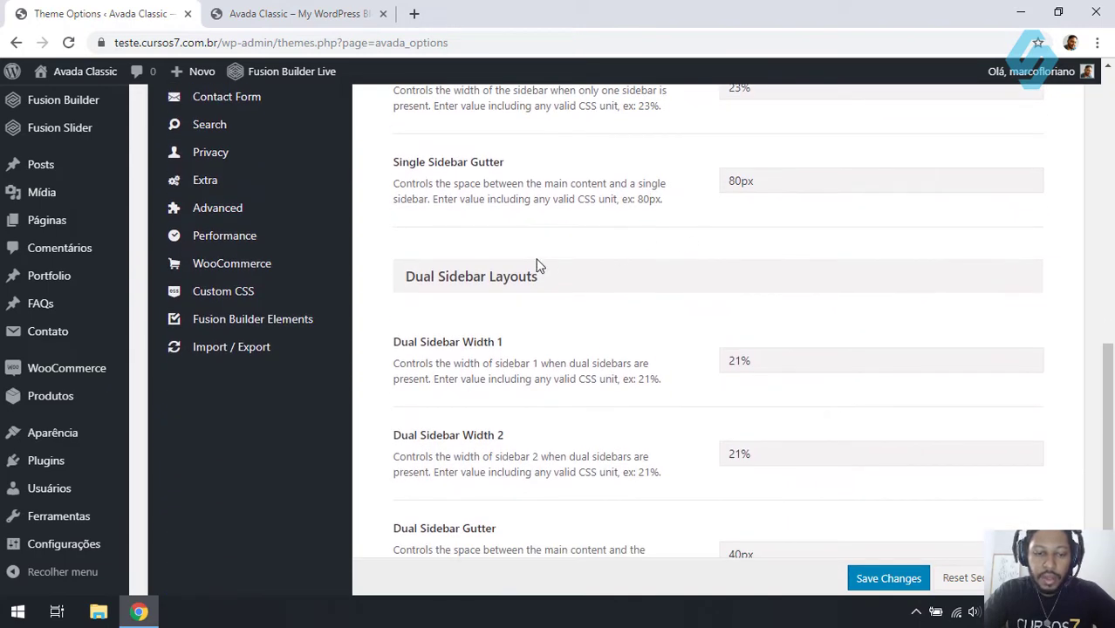
scroll(737, 291, down, 2)
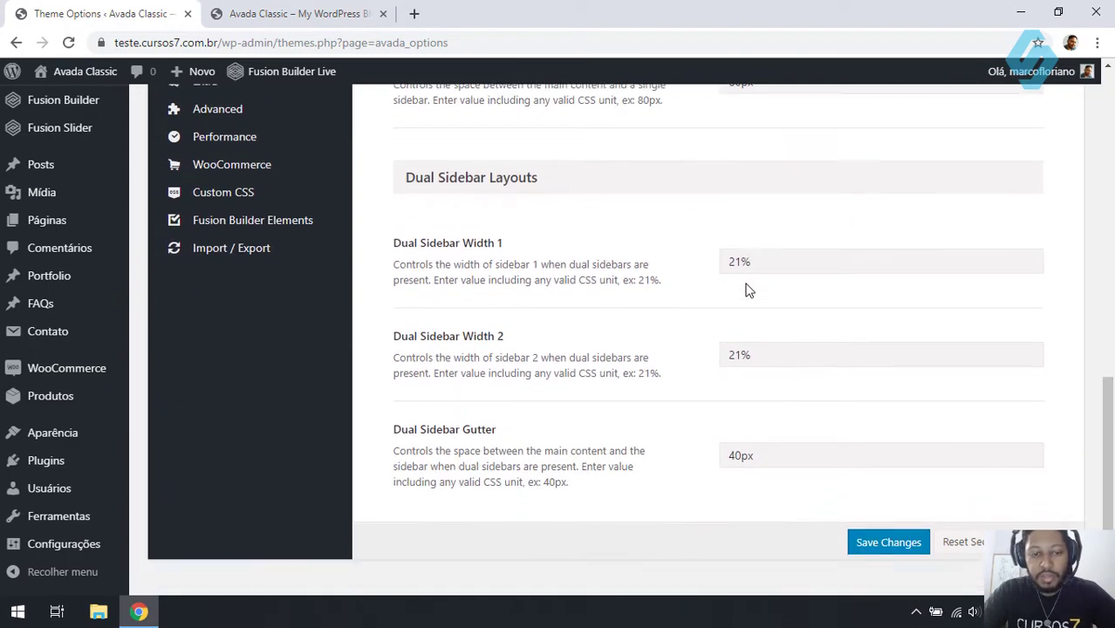
key(Home)
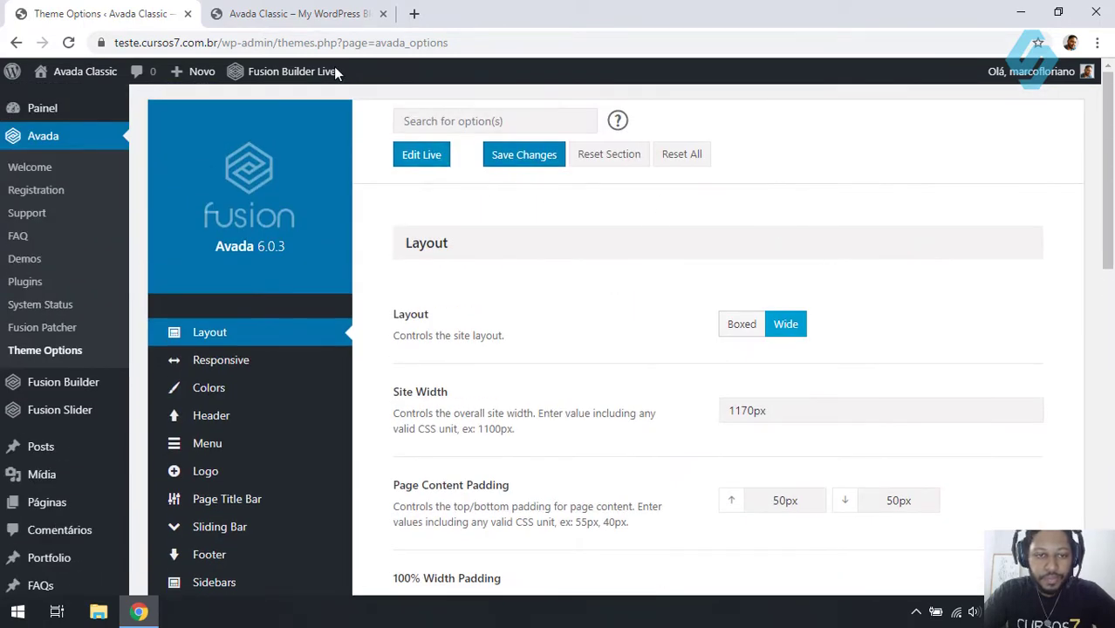
- Reload the site's home page to review the Wide layout, and return to Theme Options
click(288, 13)
click(68, 42)
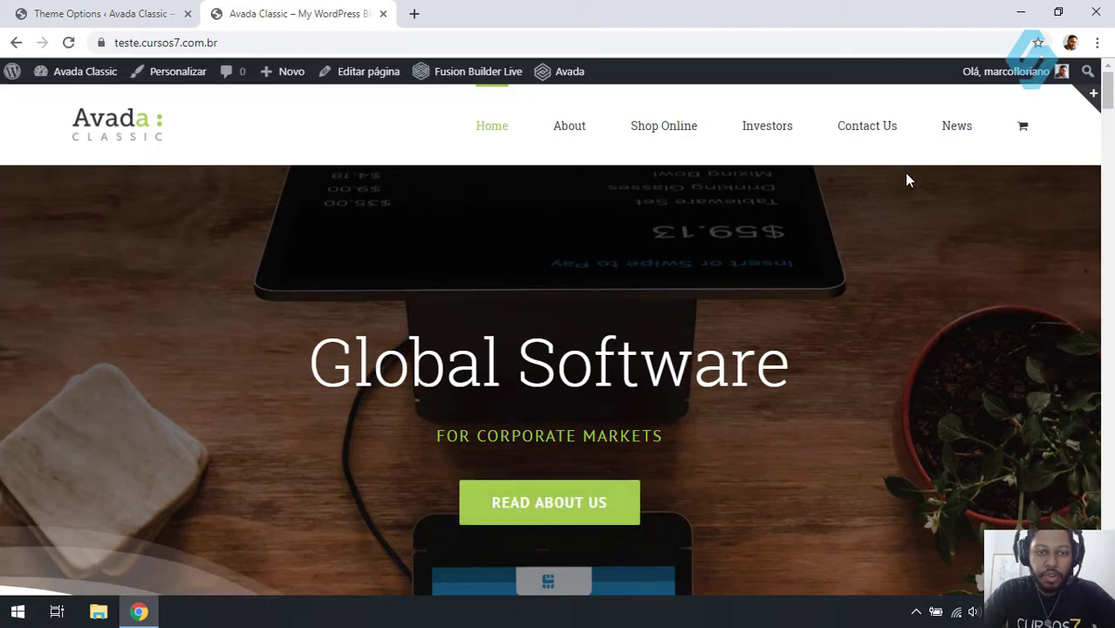
click(135, 13)
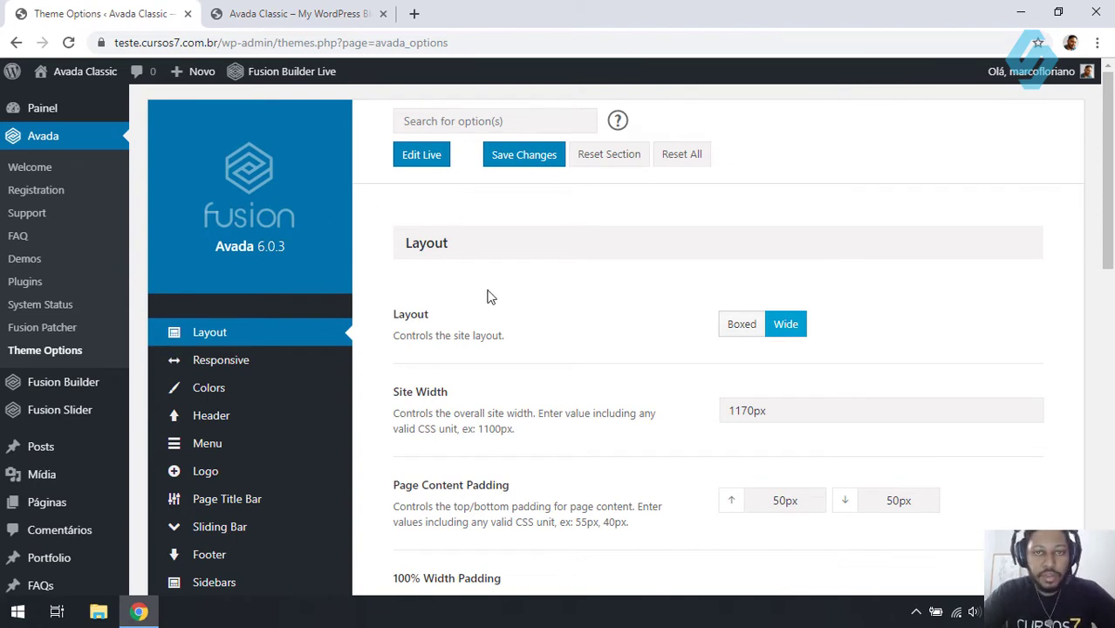
scroll(87, 314, down, 4)
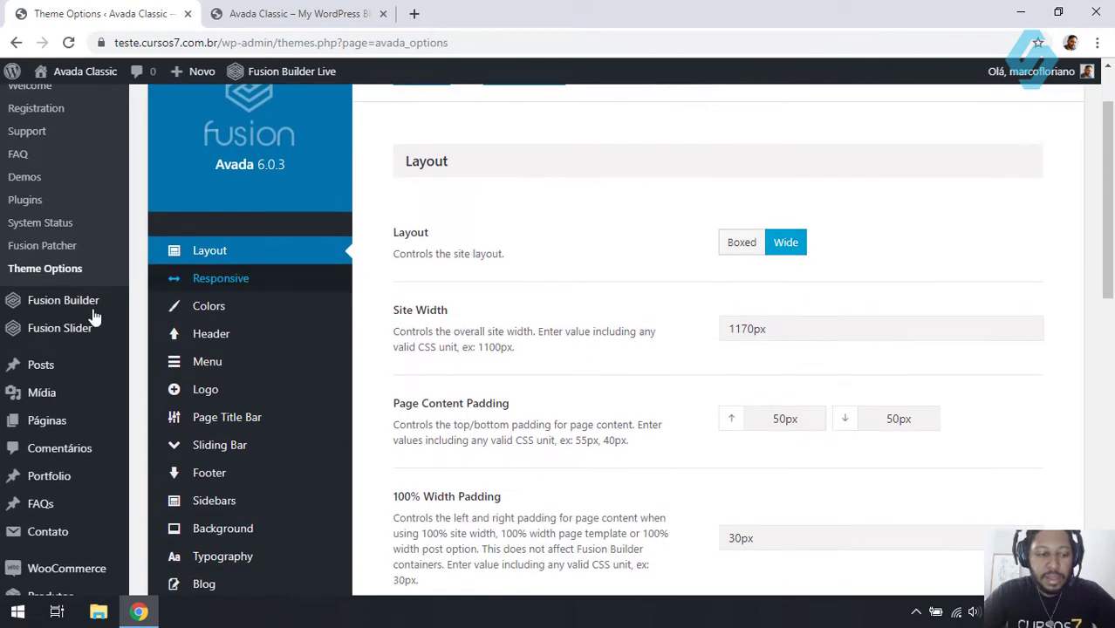
mouse_move(70, 443)
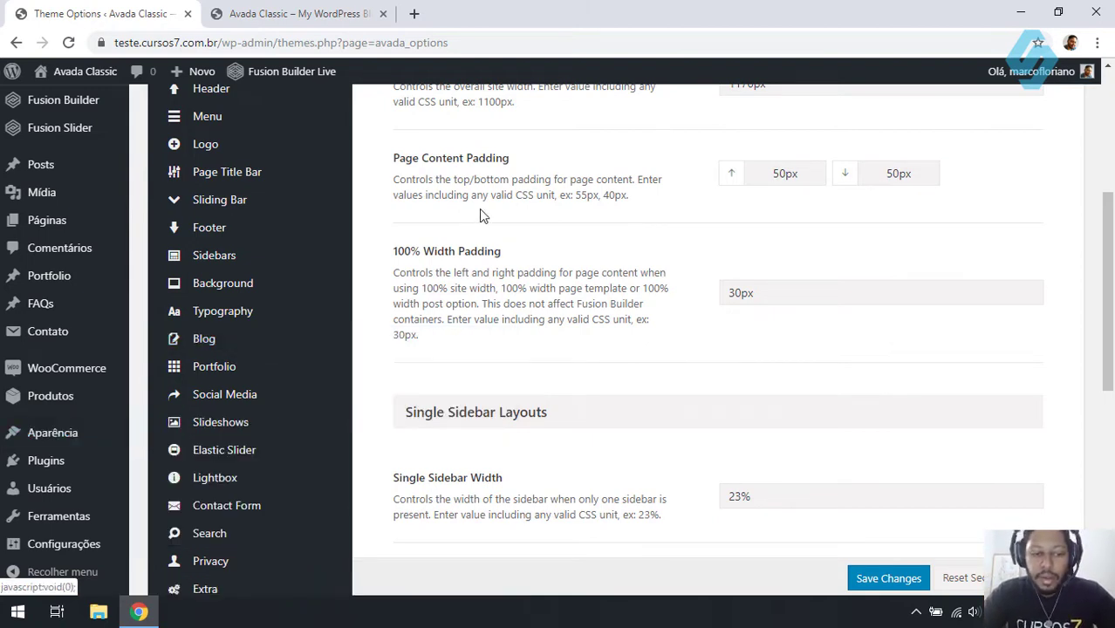
scroll(1100, 220, up, 1)
drag(1100, 220, 1109, 135)
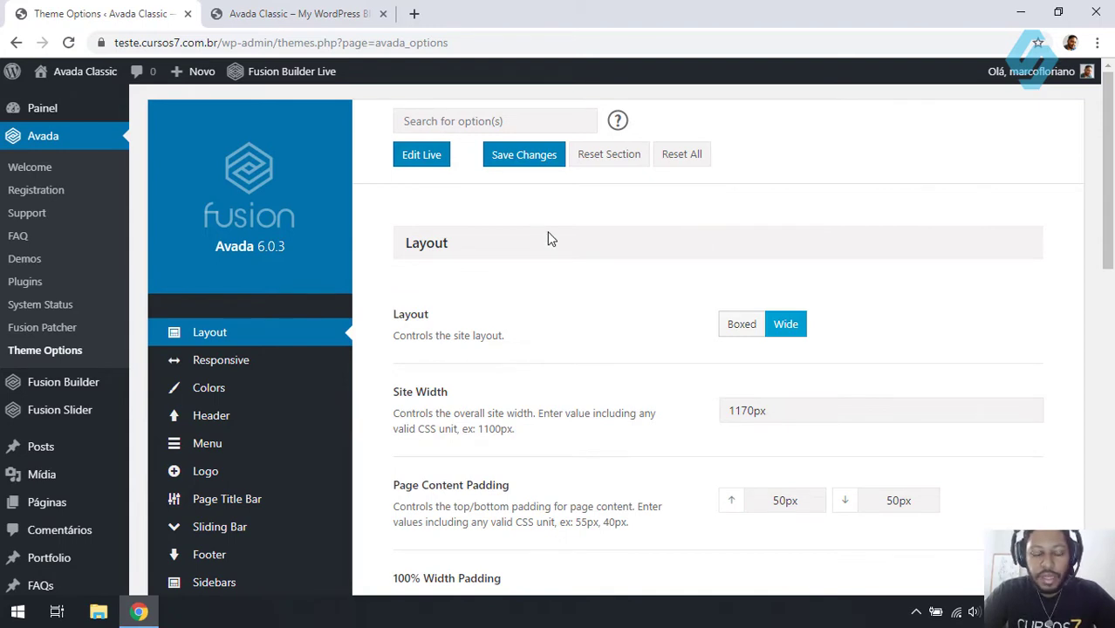
- Search the theme options for "post" and examine the matching sections, such as Main Menu, Breadcrumbs, Portfolio Posts and Blog Posts
click(509, 122)
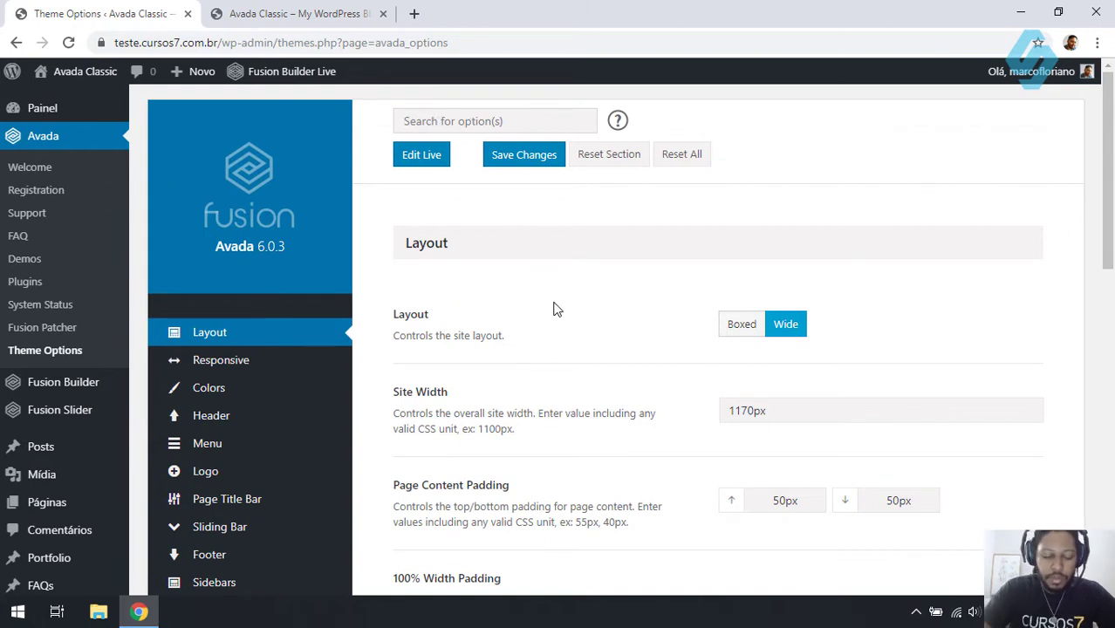
text(post)
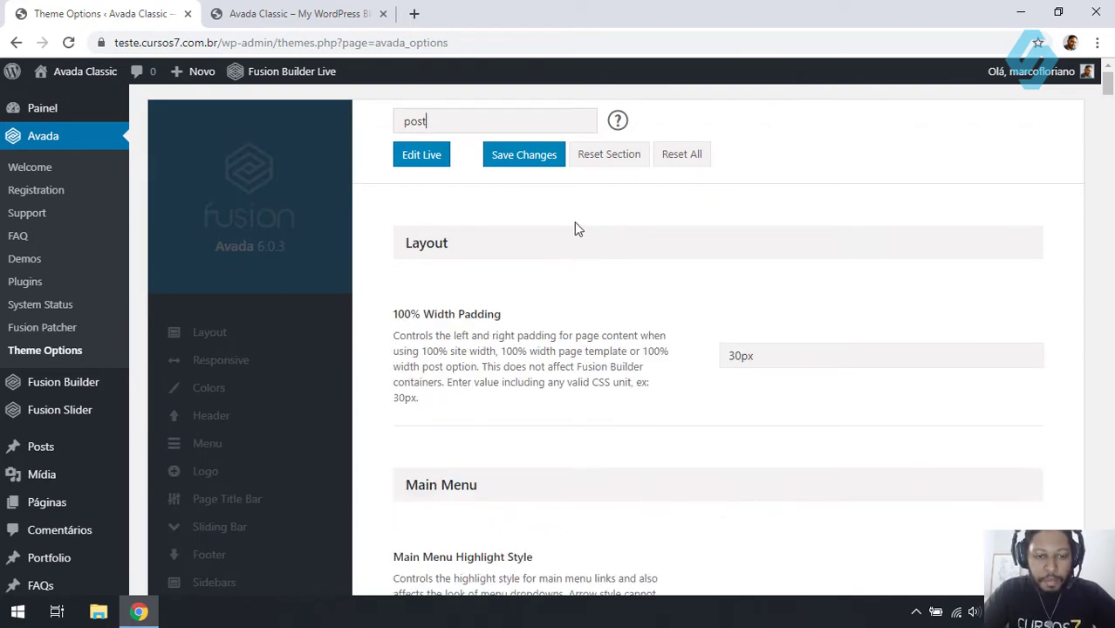
scroll(306, 231, down, 6)
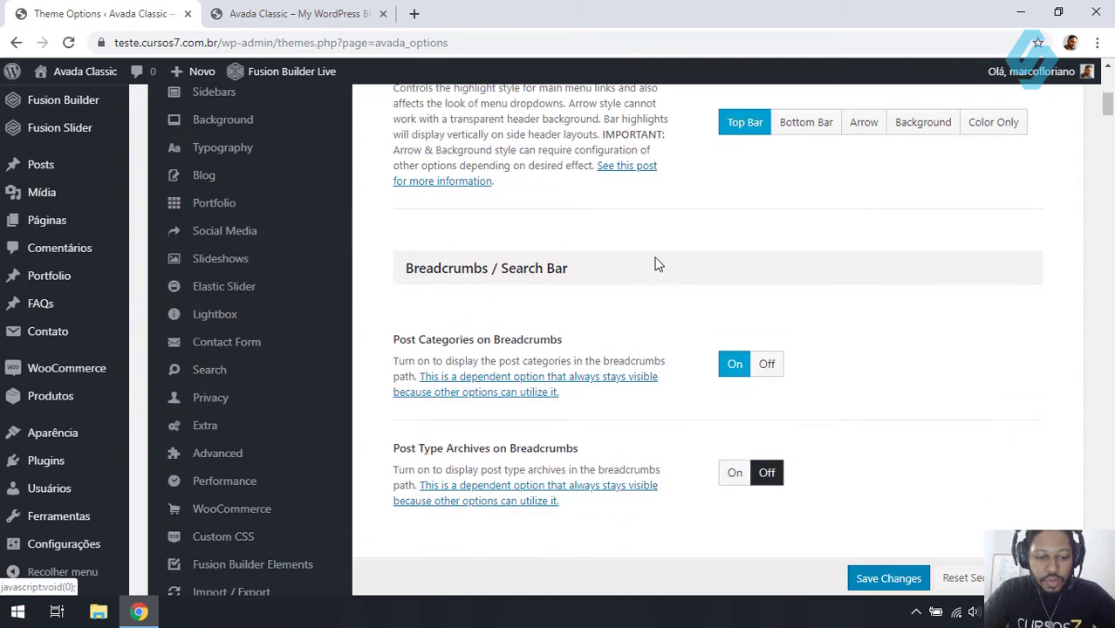
scroll(790, 253, up, 6)
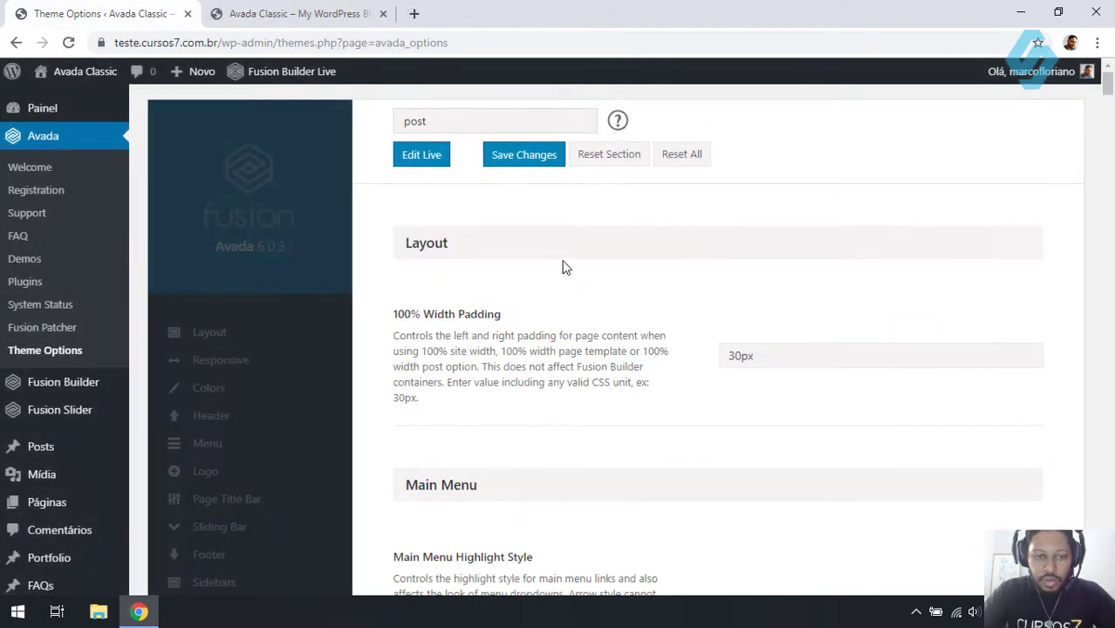
scroll(1108, 97, down, 3)
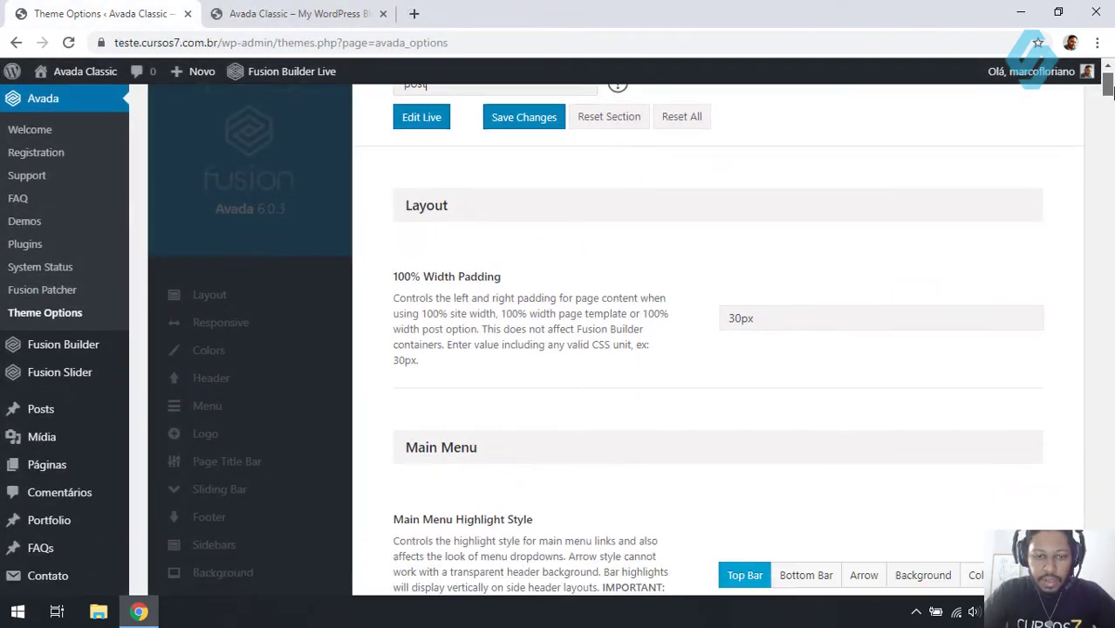
scroll(1108, 98, down, 2)
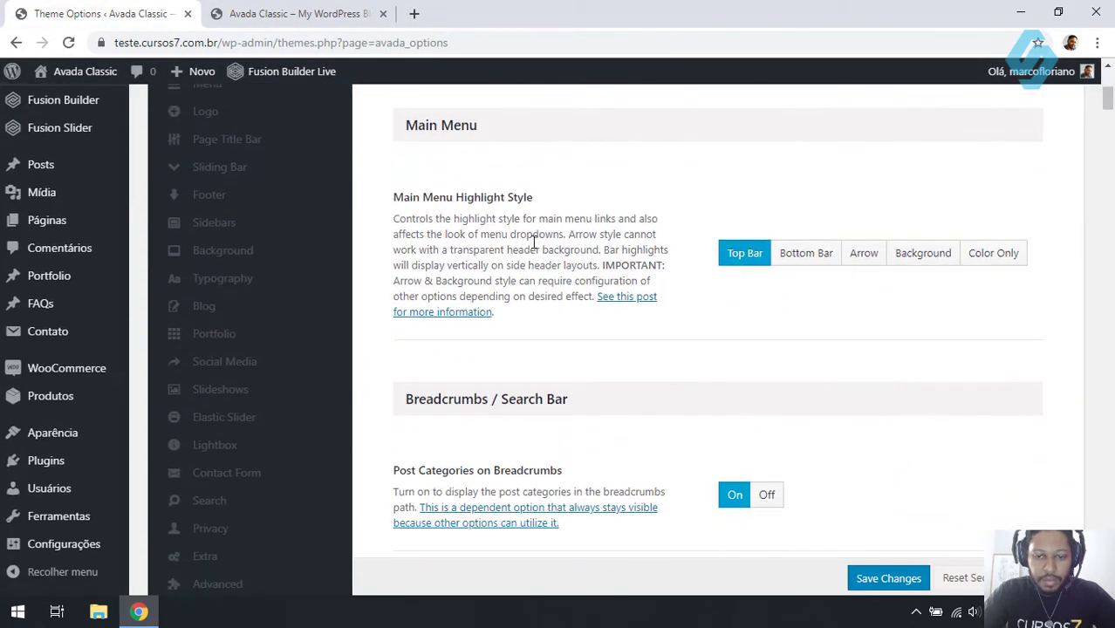
scroll(479, 202, down, 3)
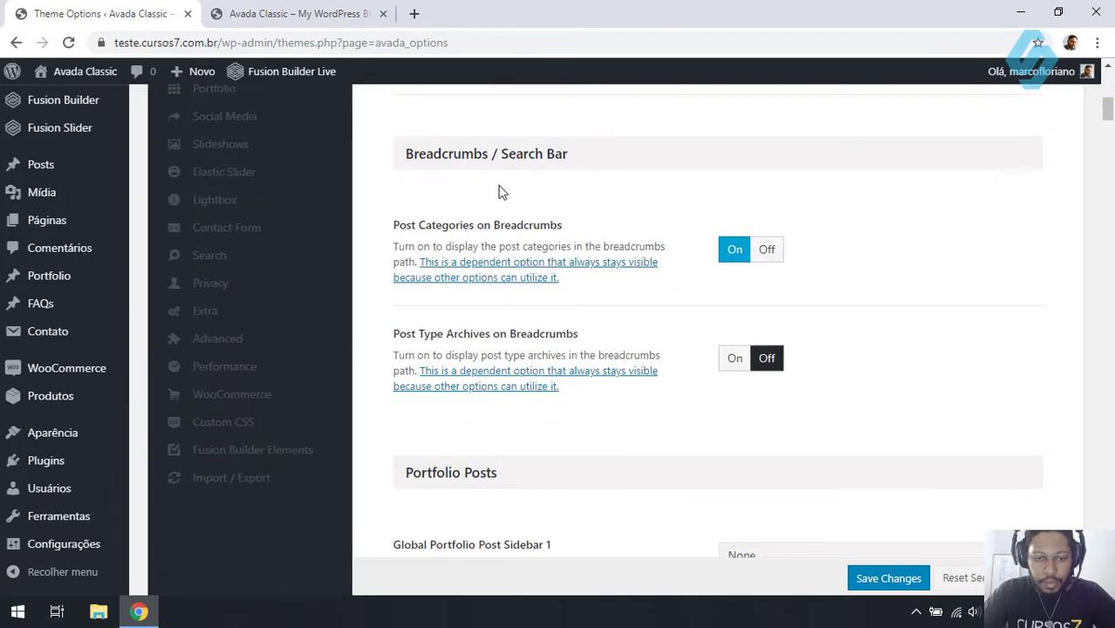
scroll(569, 179, down, 2)
drag(514, 322, 428, 309)
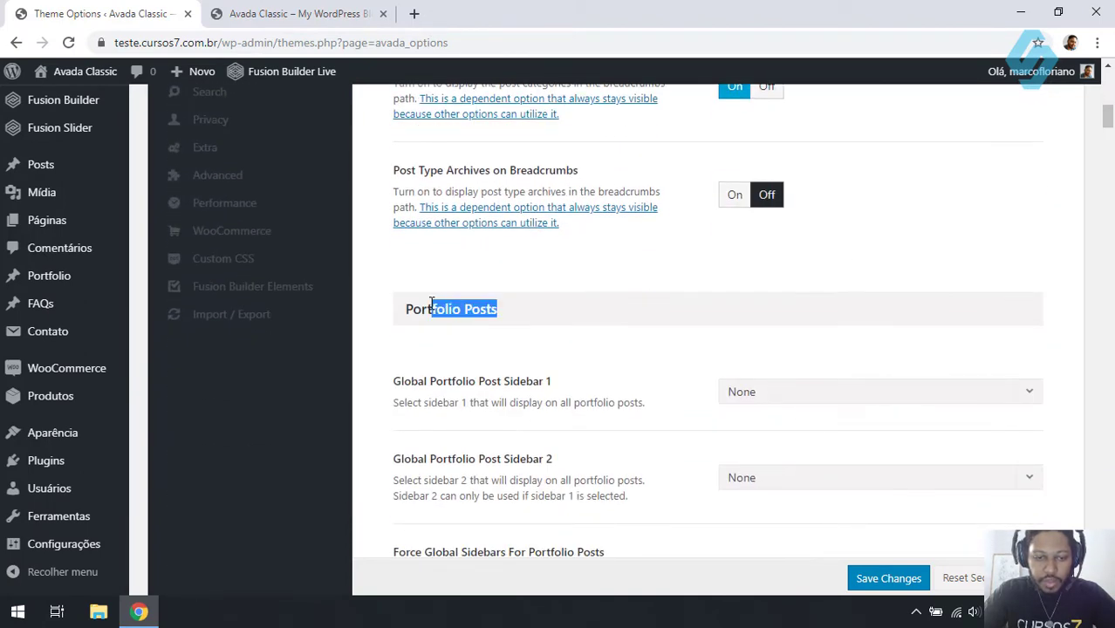
scroll(486, 241, down, 6)
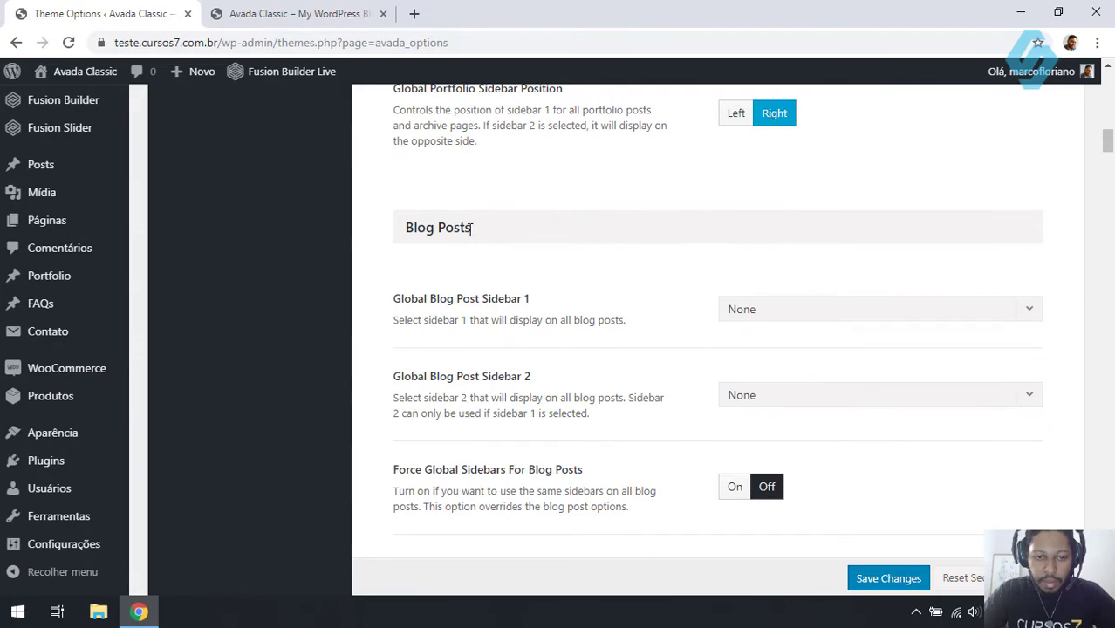
scroll(634, 245, down, 2)
- Search the theme options for "portfolio" instead and examine the Portfolio Posts, Portfolio Archive and Portfolio Single Post settings
drag(1108, 158, 1110, 88)
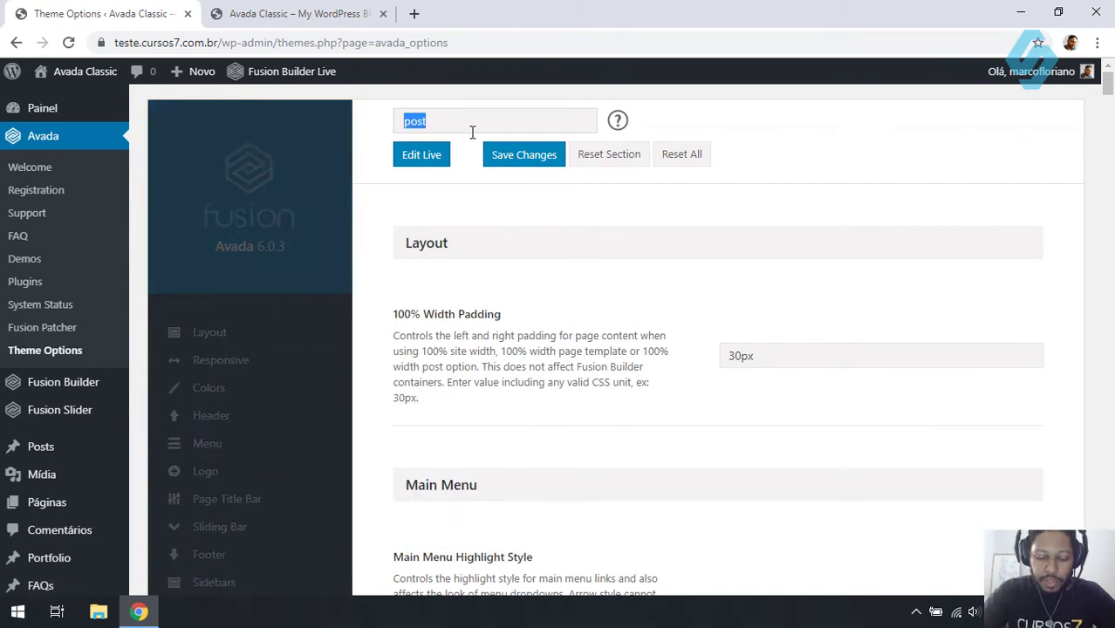
key(BackSpace)
text(portfol)
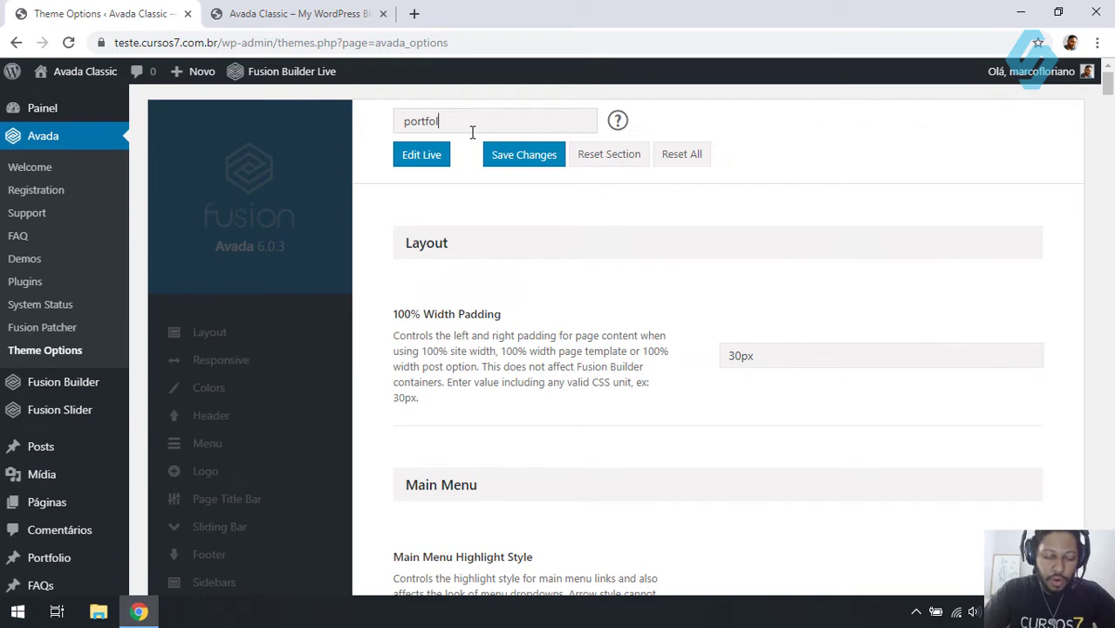
text(io)
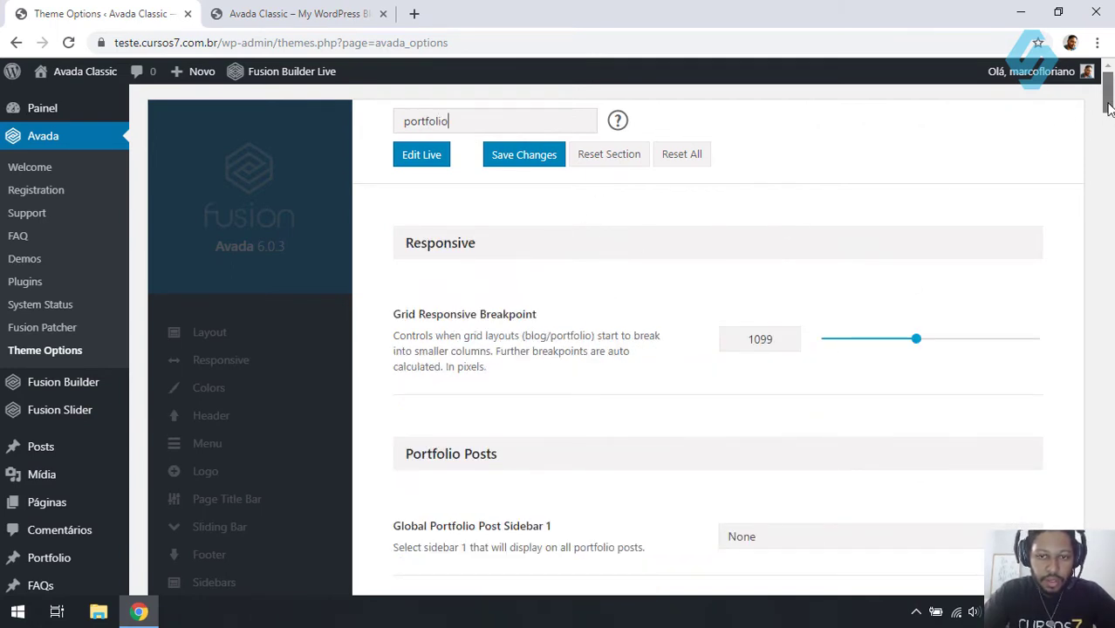
drag(1108, 104, 1111, 124)
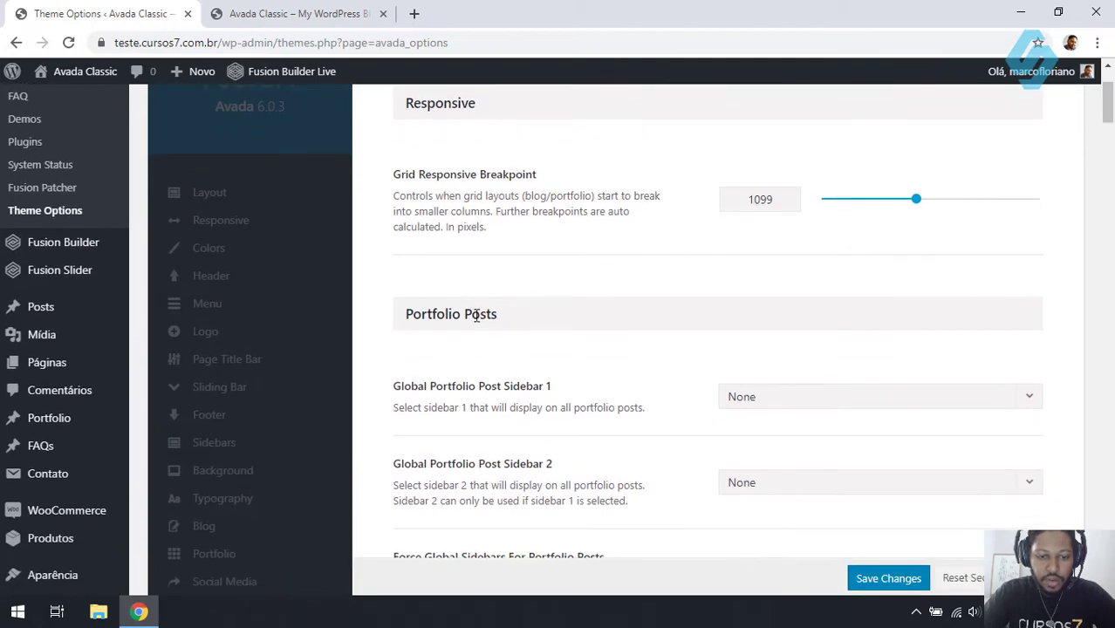
scroll(476, 316, down, 6)
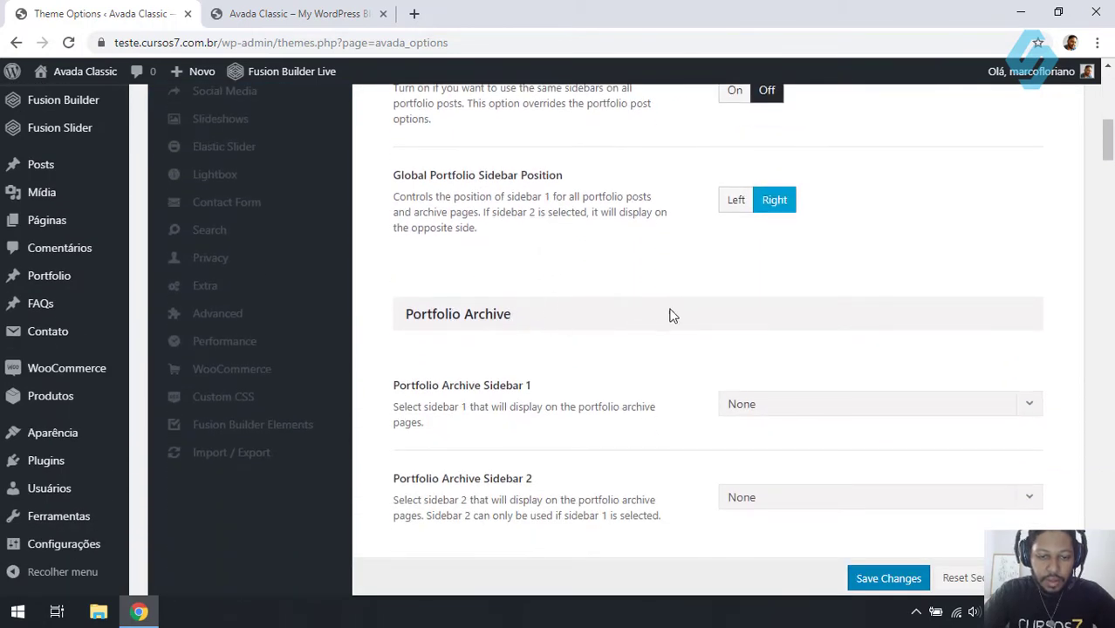
scroll(677, 315, down, 4)
scroll(740, 278, down, 15)
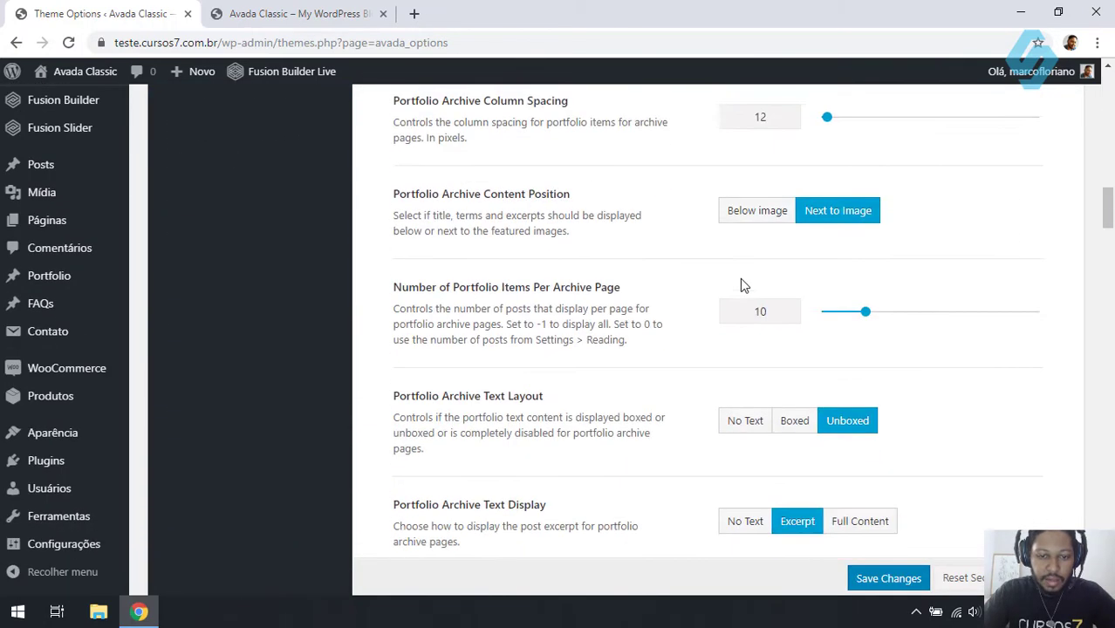
scroll(741, 276, down, 3)
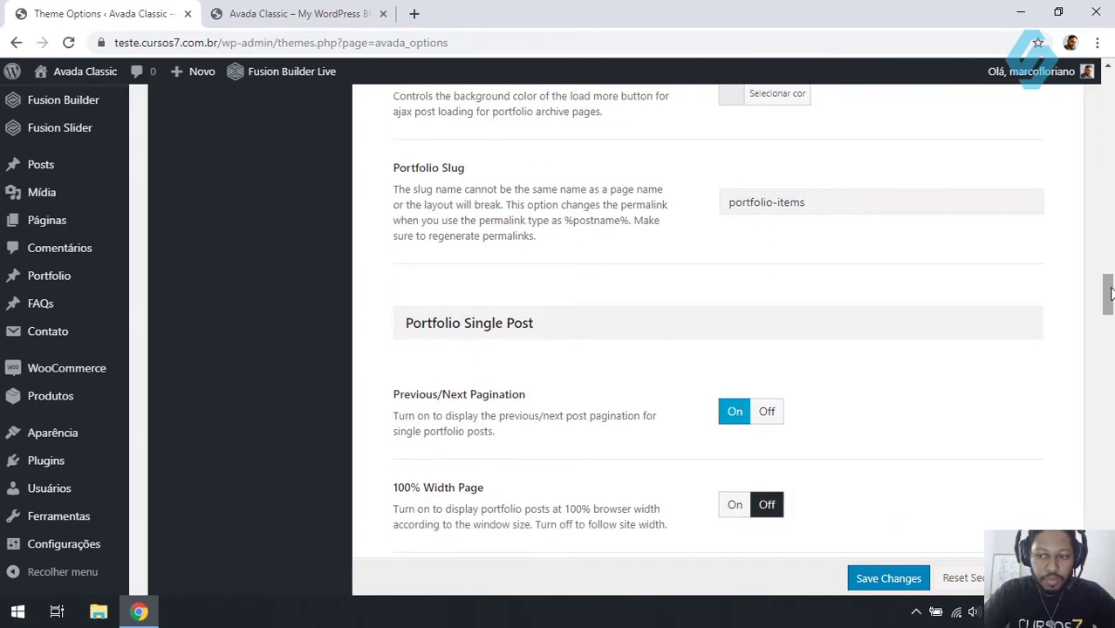
drag(1109, 293, 1110, 102)
- Open the Shop Online page of the live site and look through its product, client and news sections
click(255, 10)
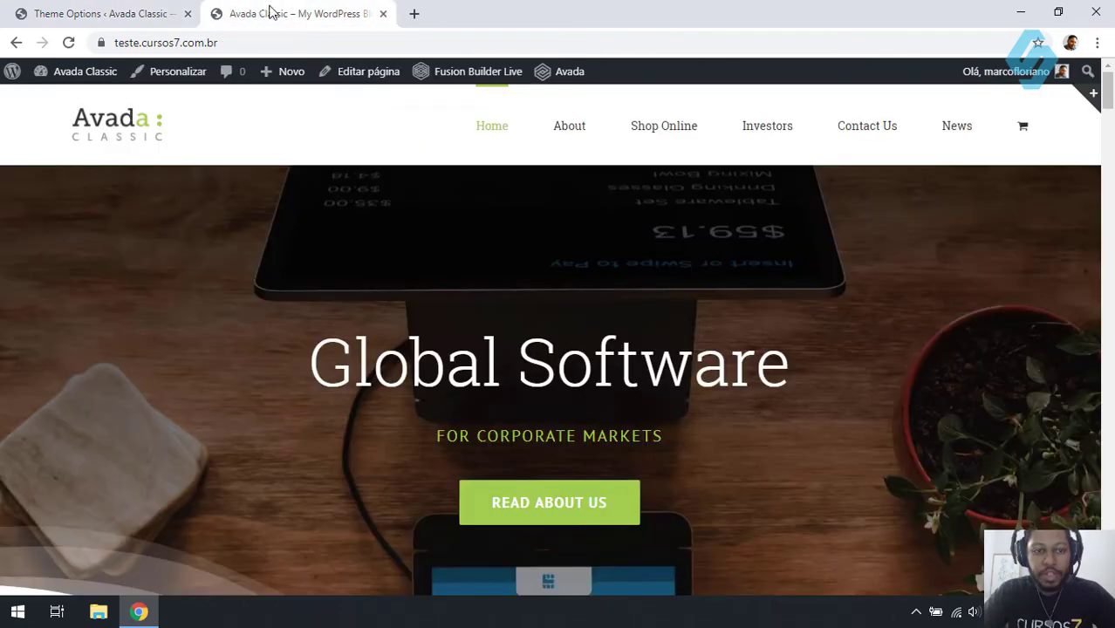
click(683, 135)
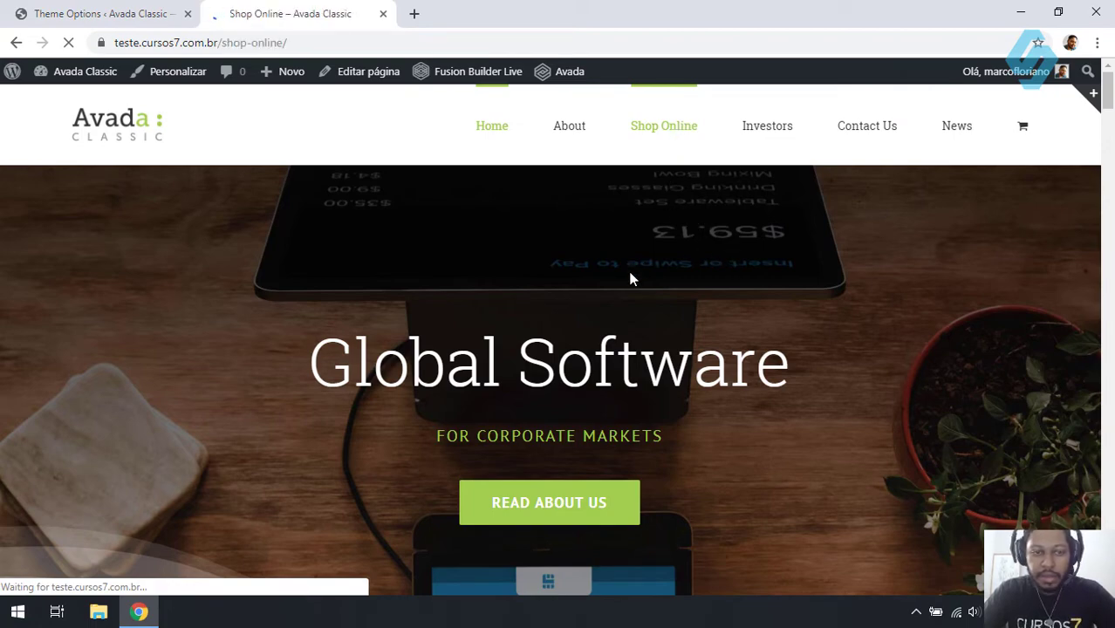
scroll(798, 302, down, 5)
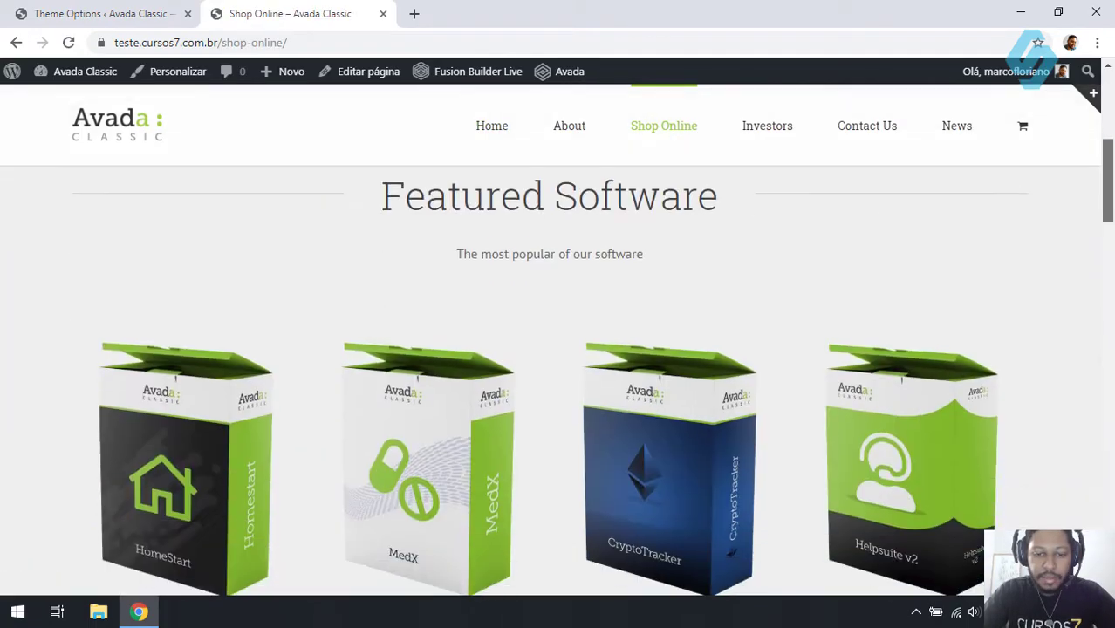
scroll(1097, 406, down, 13)
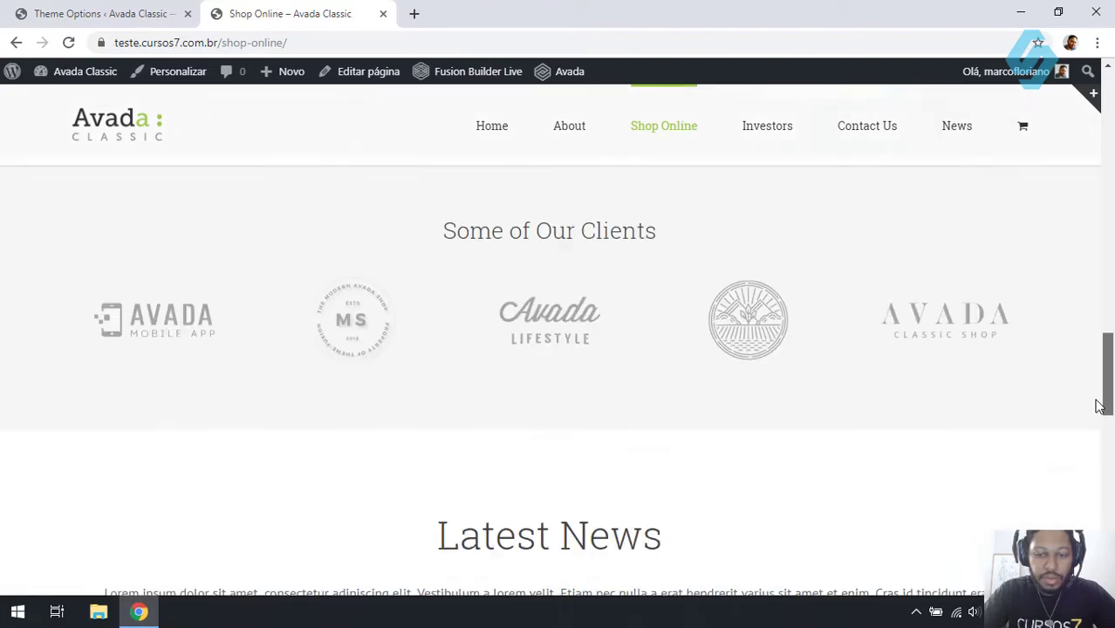
- Look through the rest of the Shop Online page, then search the Theme Options for "shop" and examine the WooCommerce settings
scroll(1098, 406, down, 10)
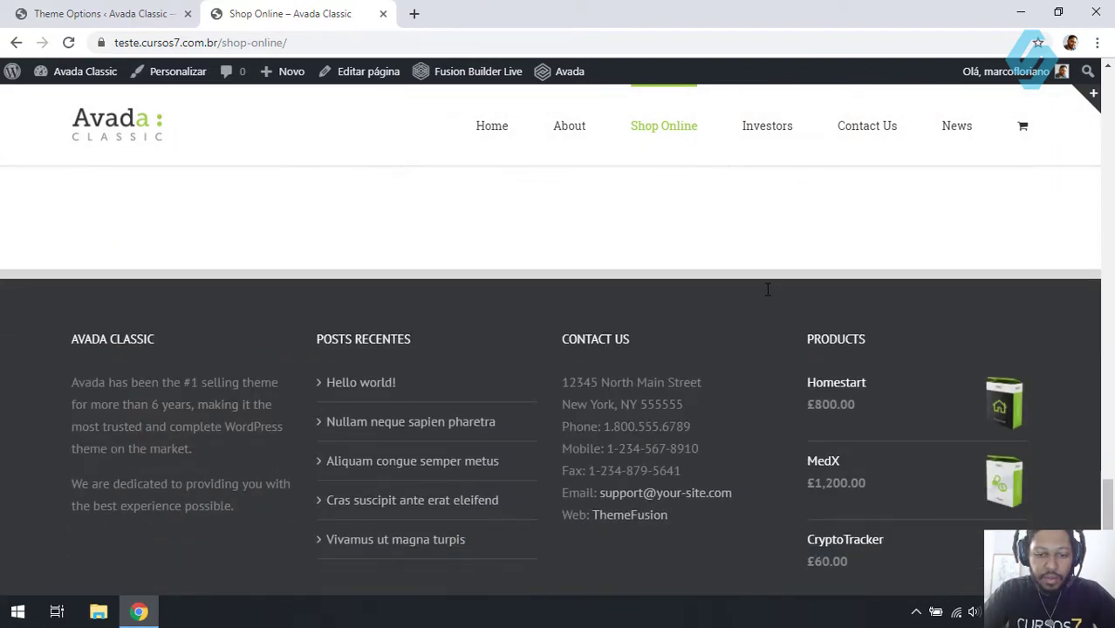
click(100, 13)
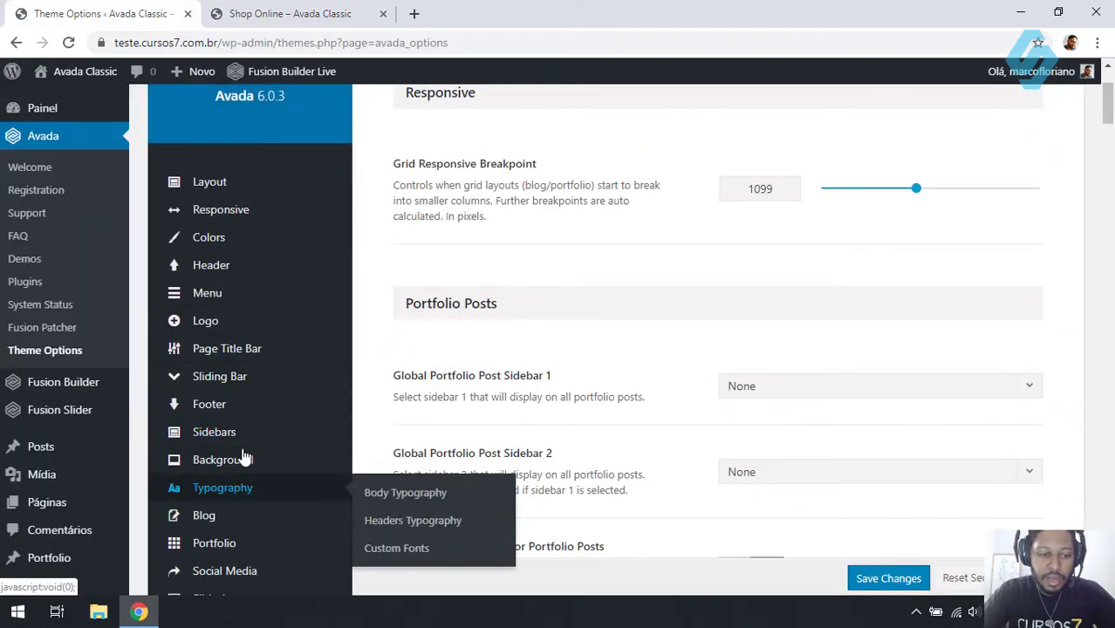
scroll(245, 459, up, 2)
click(511, 119)
double_click(510, 120)
text(shop)
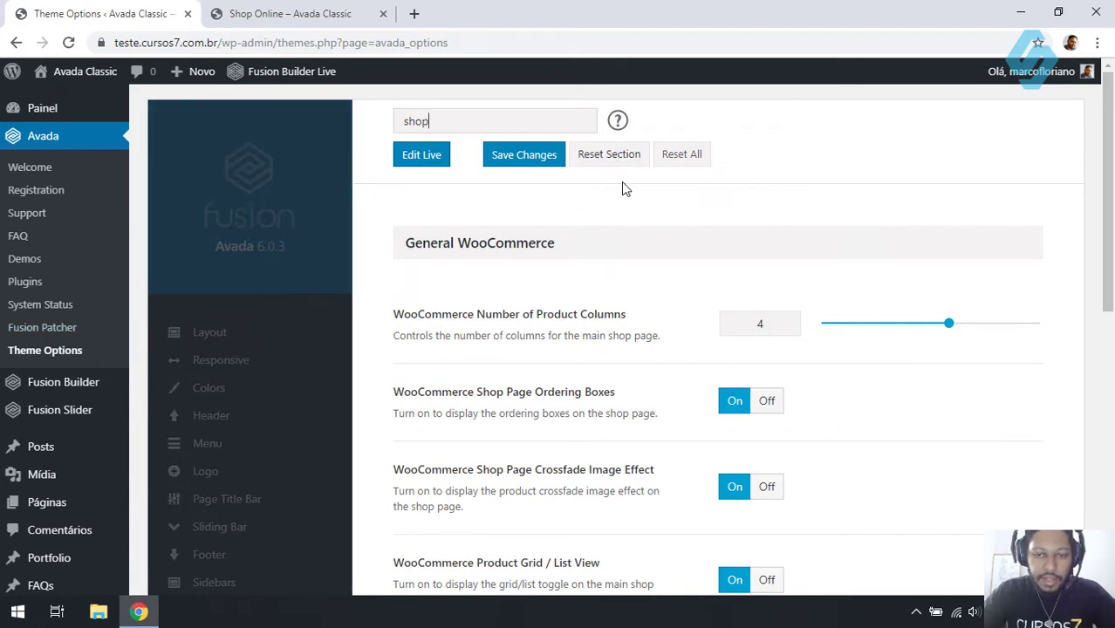
- Clear the option search, set the site Layout to Boxed and save the changes
double_click(431, 121)
key(BackSpace)
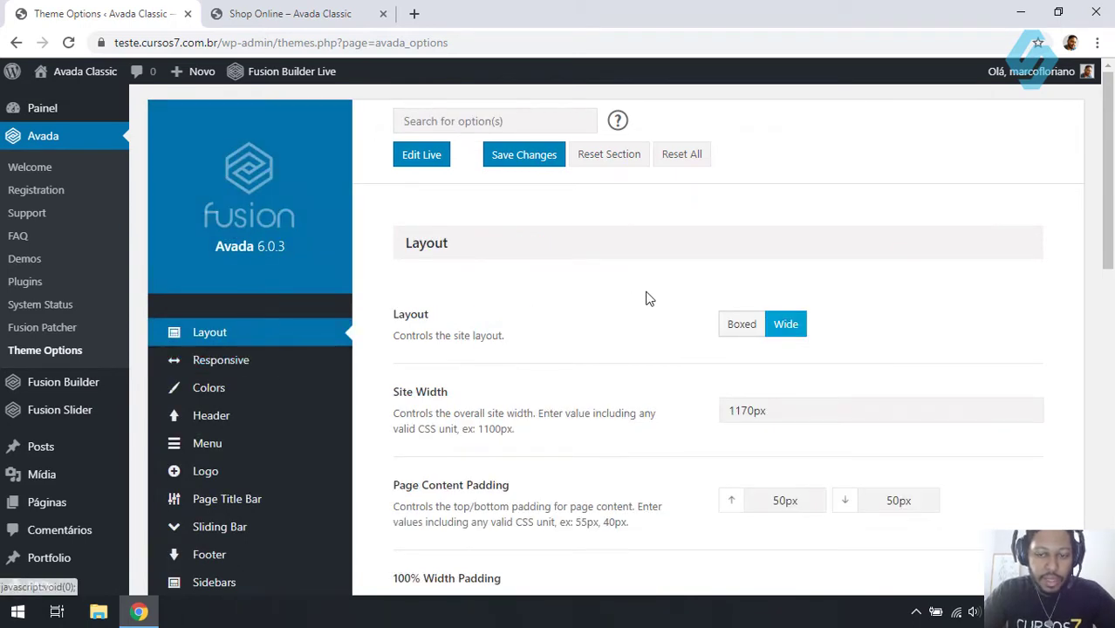
click(740, 324)
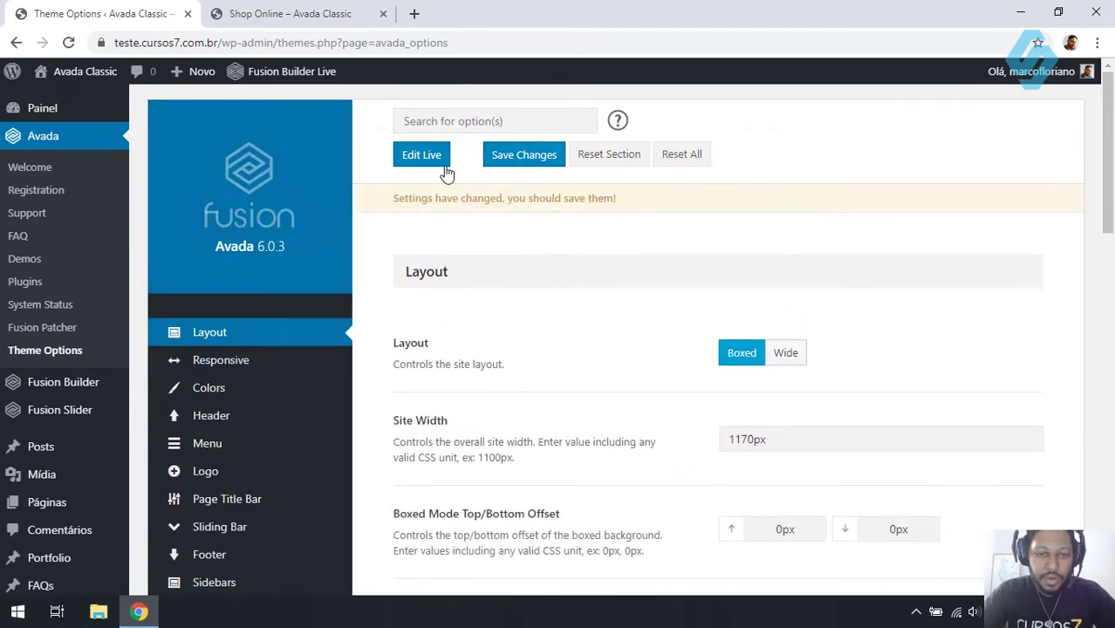
click(504, 157)
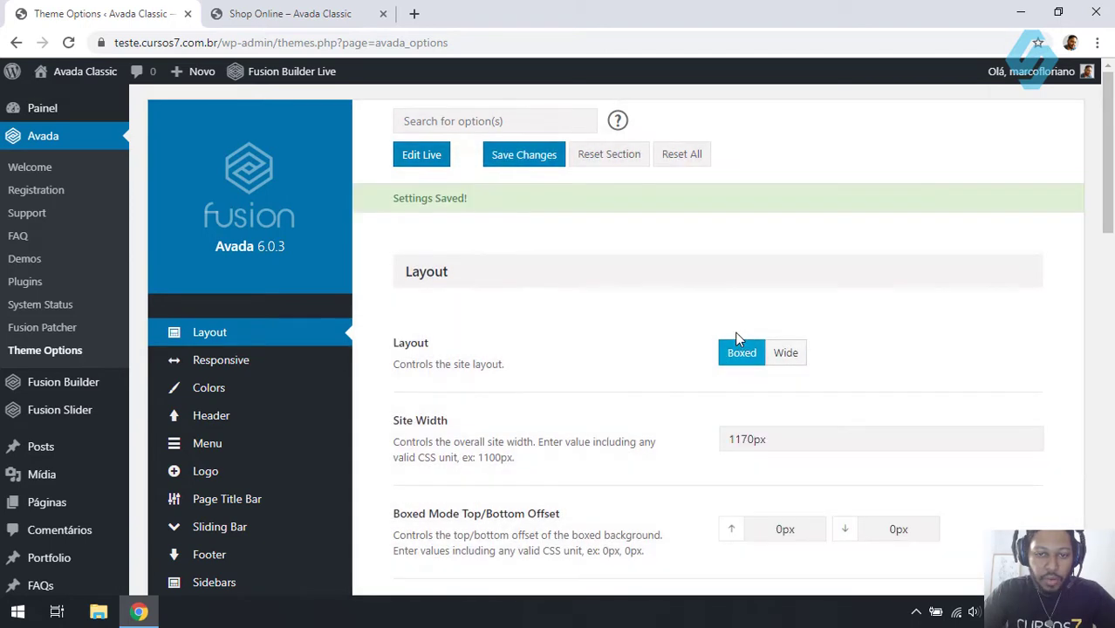
- Reset the Layout section of the theme options to its default values
click(619, 163)
click(636, 168)
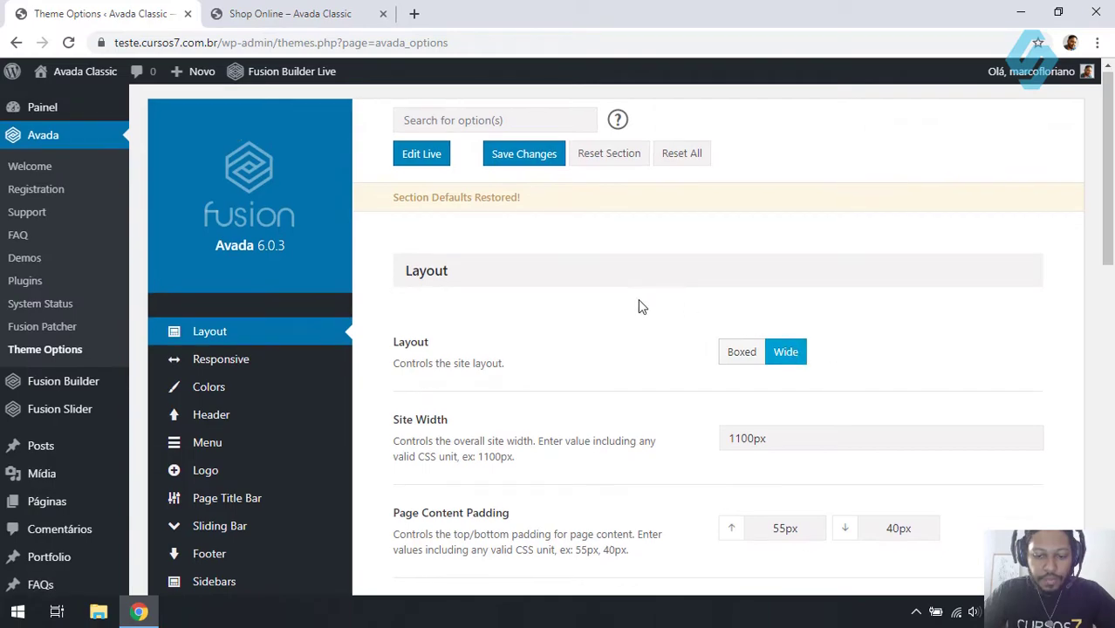
scroll(638, 299, down, 8)
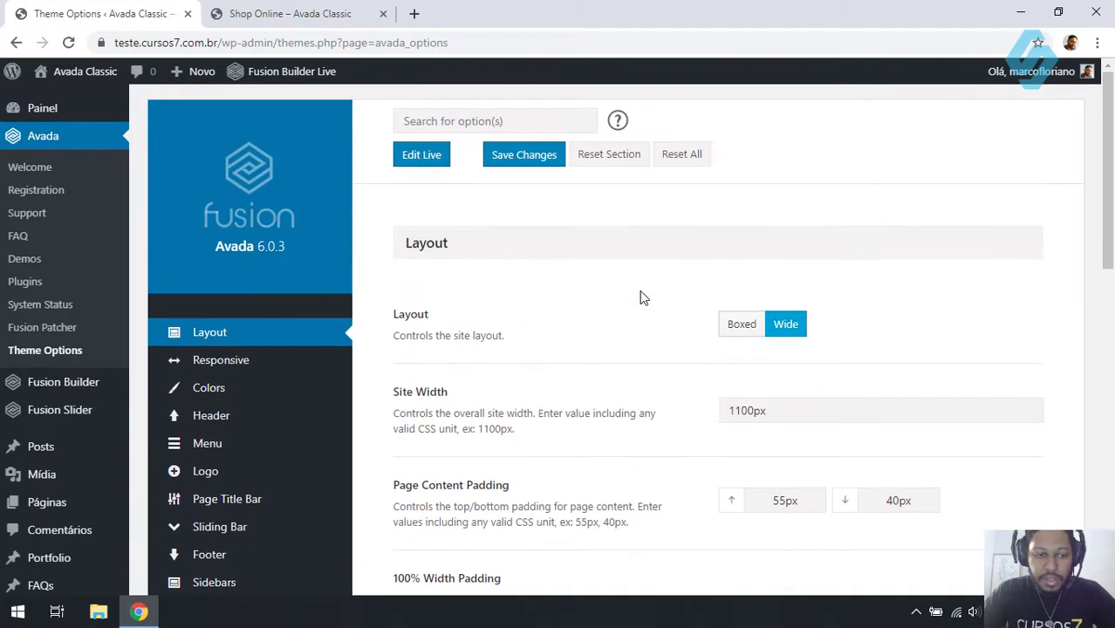
- Open the live site's Home page to check the default layout, and return to Theme Options to look over the option sections
click(288, 13)
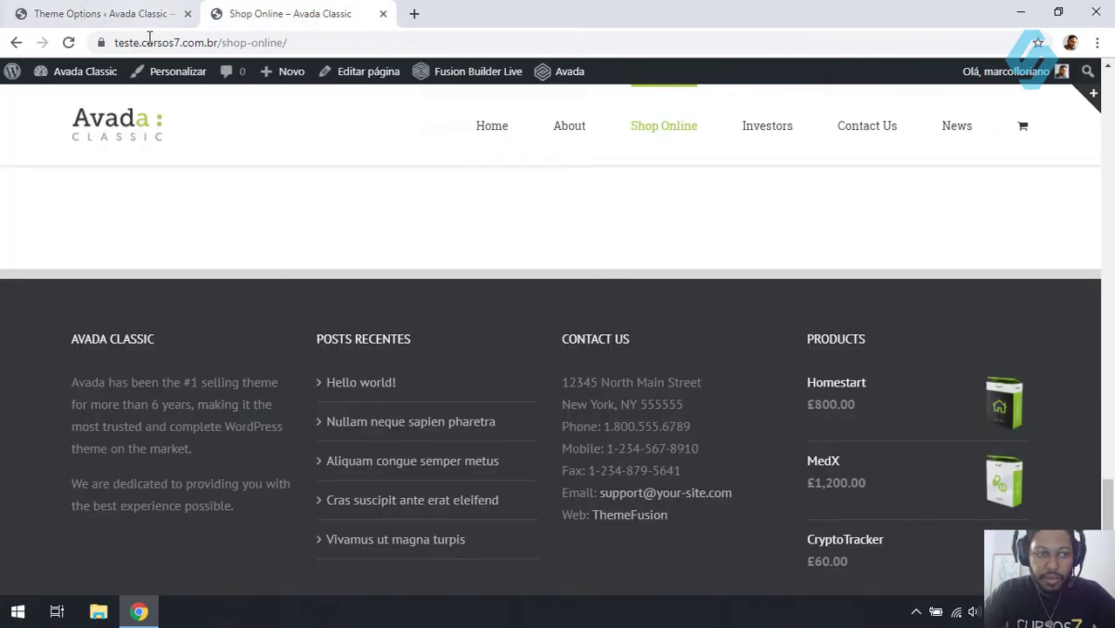
click(484, 138)
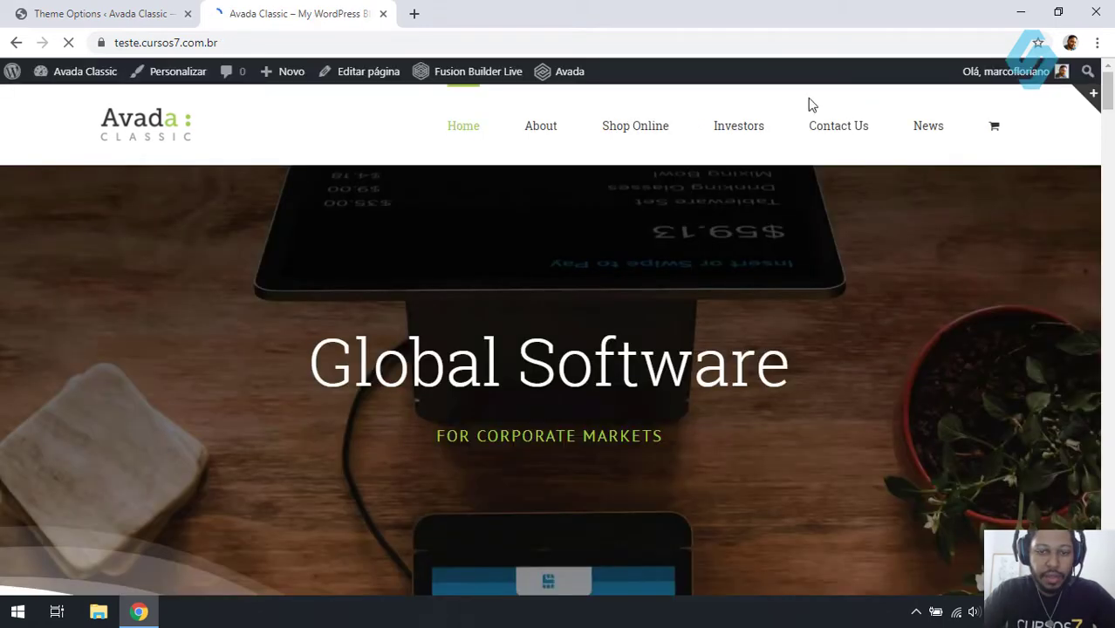
mouse_move(1108, 103)
mouse_down()
mouse_move(1110, 585)
mouse_move(1110, 104)
mouse_up()
click(77, 9)
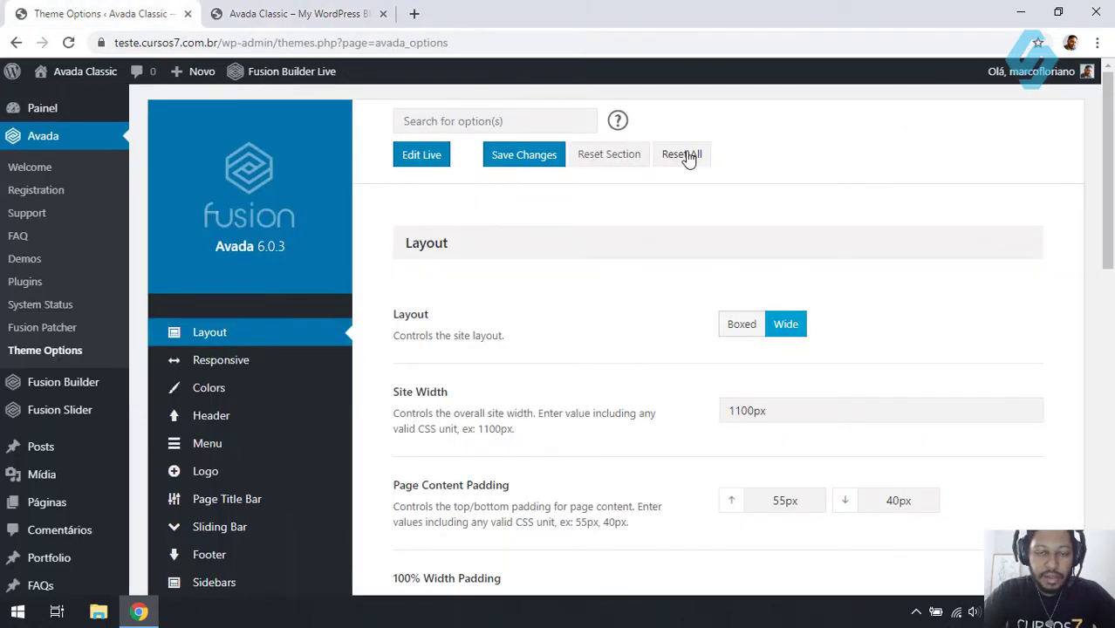
scroll(234, 382, down, 7)
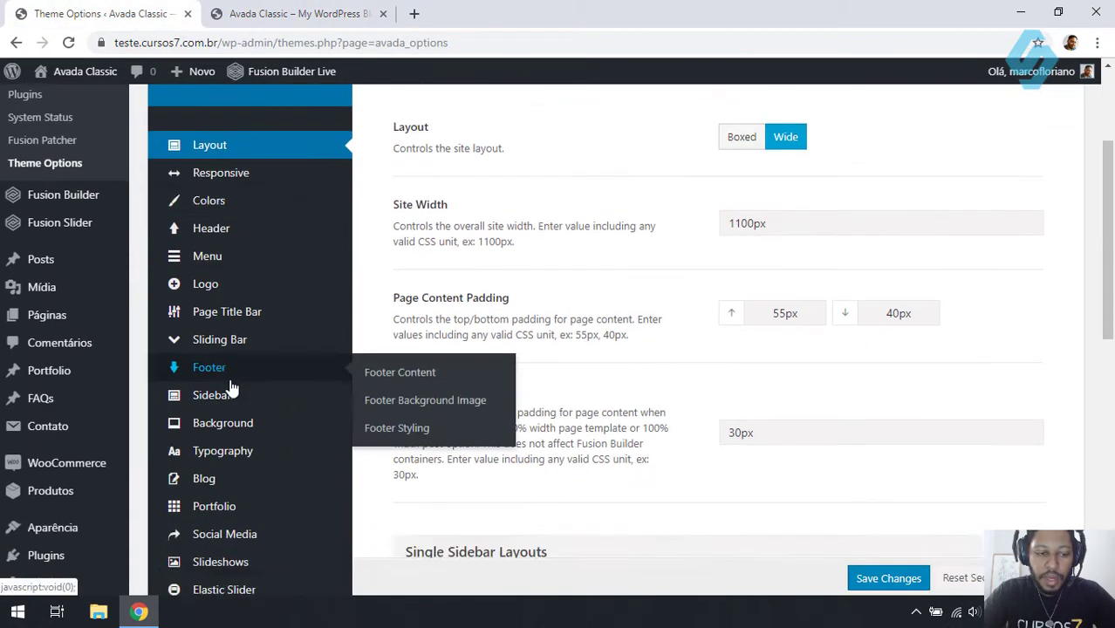
scroll(230, 384, up, 9)
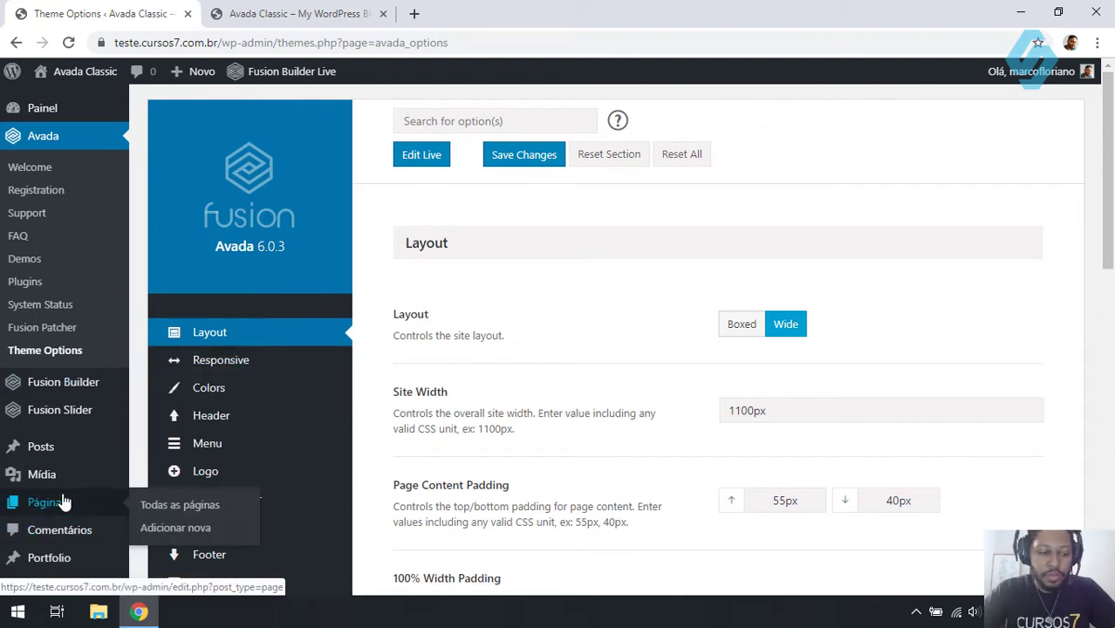
- Add a new page titled "Página teste" and switch its editor to Fusion Builder
click(196, 529)
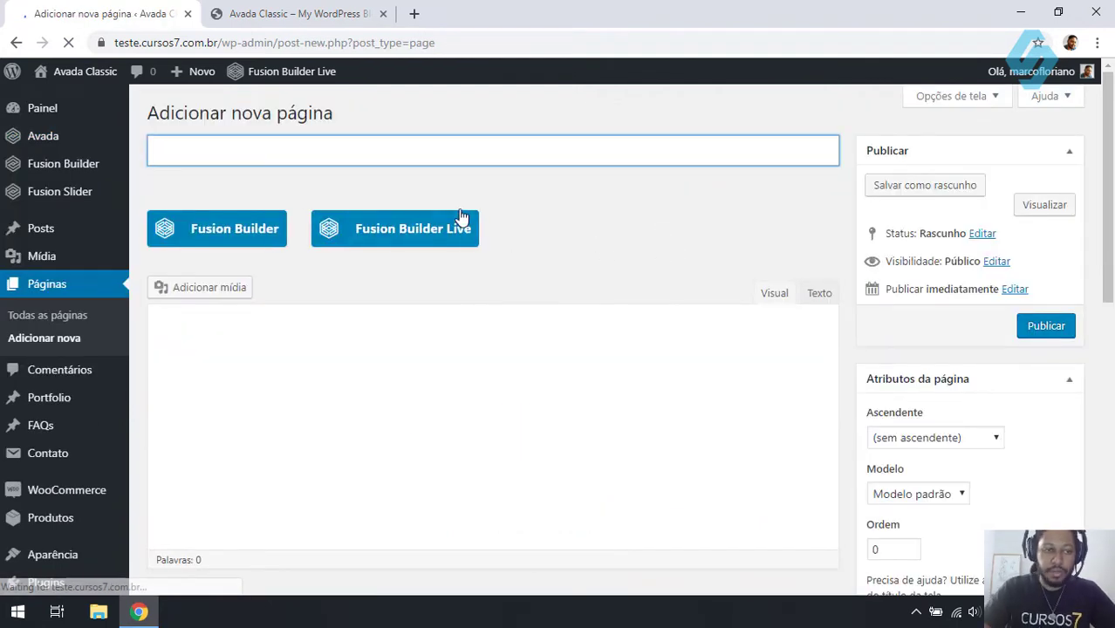
text(P´´a)
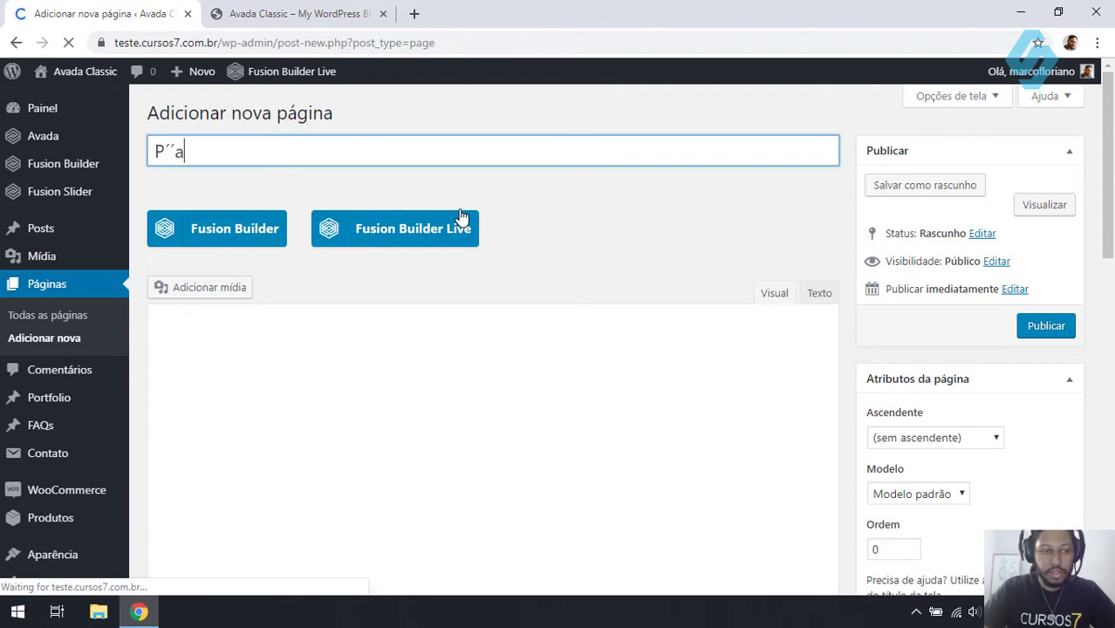
key(BackSpace)
key(BackSpace)
key(BackSpace)
text(ágina teste)
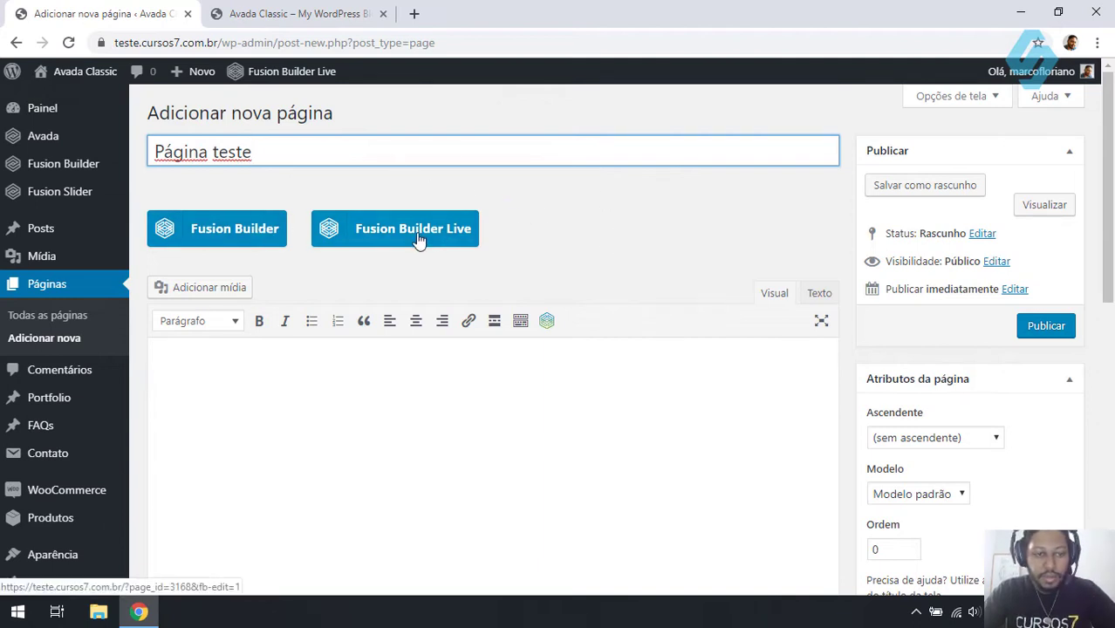
click(246, 242)
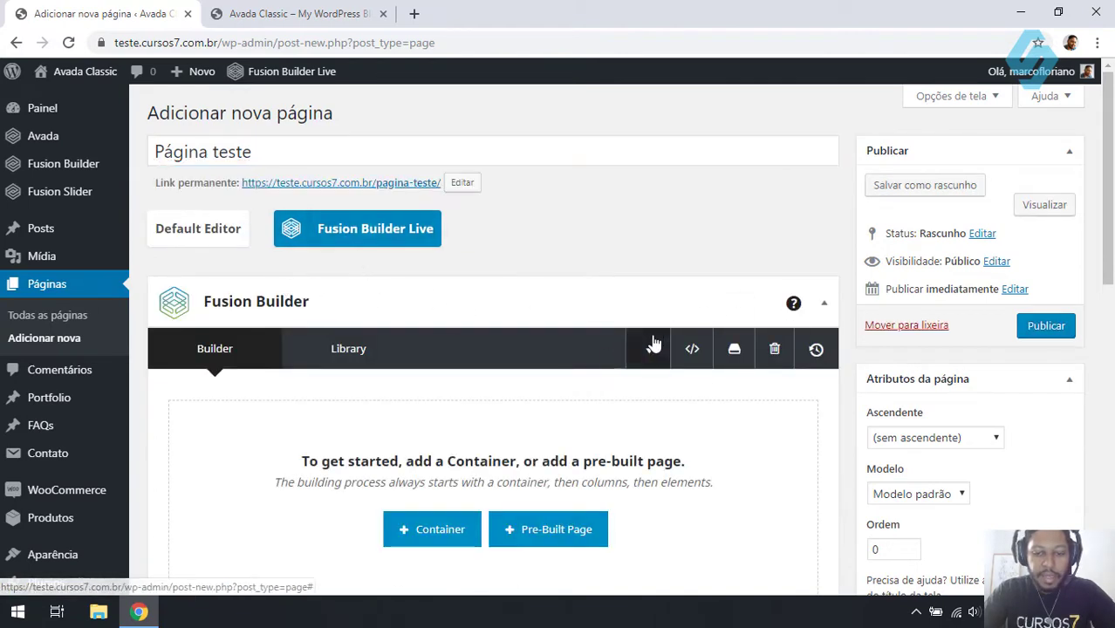
- Examine the empty Fusion Builder area of the new page and the admin entries listed under Avada and Fusion Builder
scroll(667, 276, down, 1)
scroll(590, 330, down, 2)
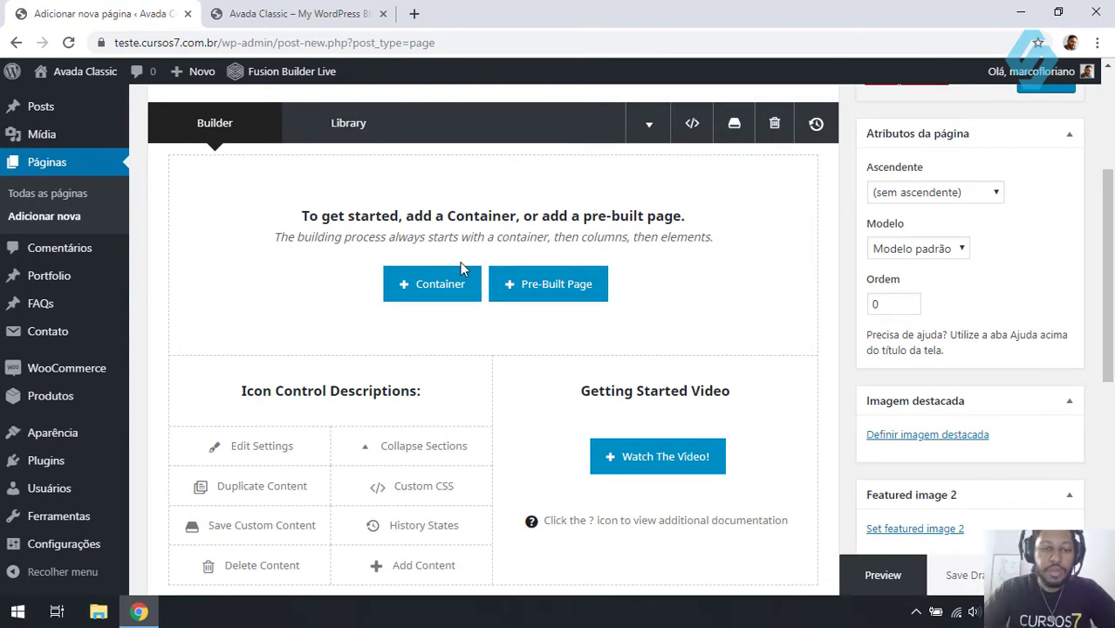
scroll(558, 218, up, 2)
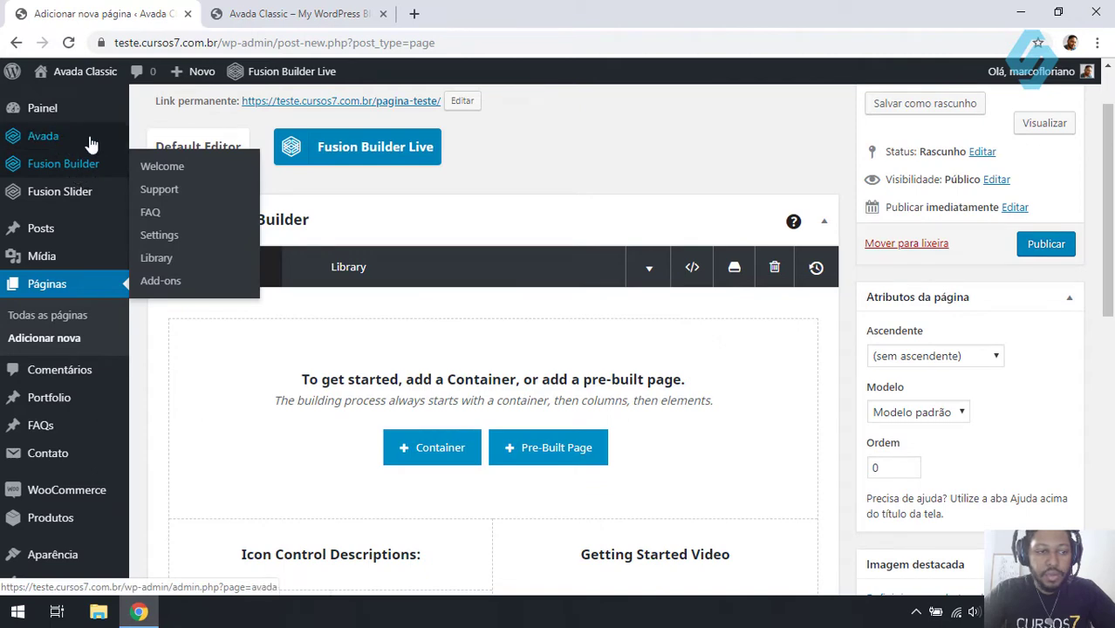
mouse_move(82, 137)
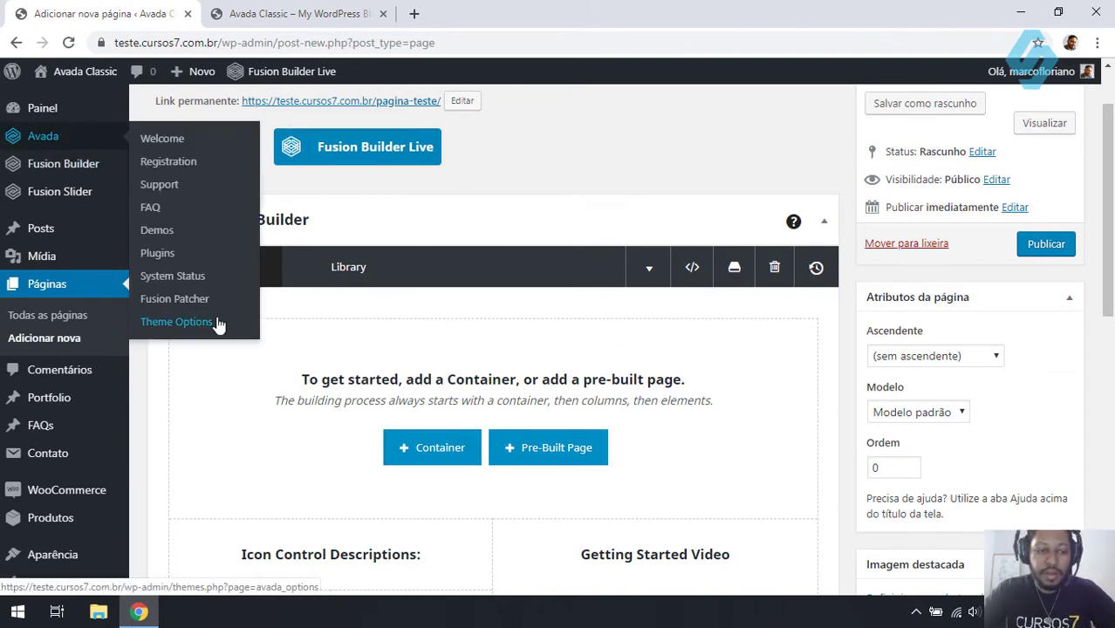
mouse_move(88, 170)
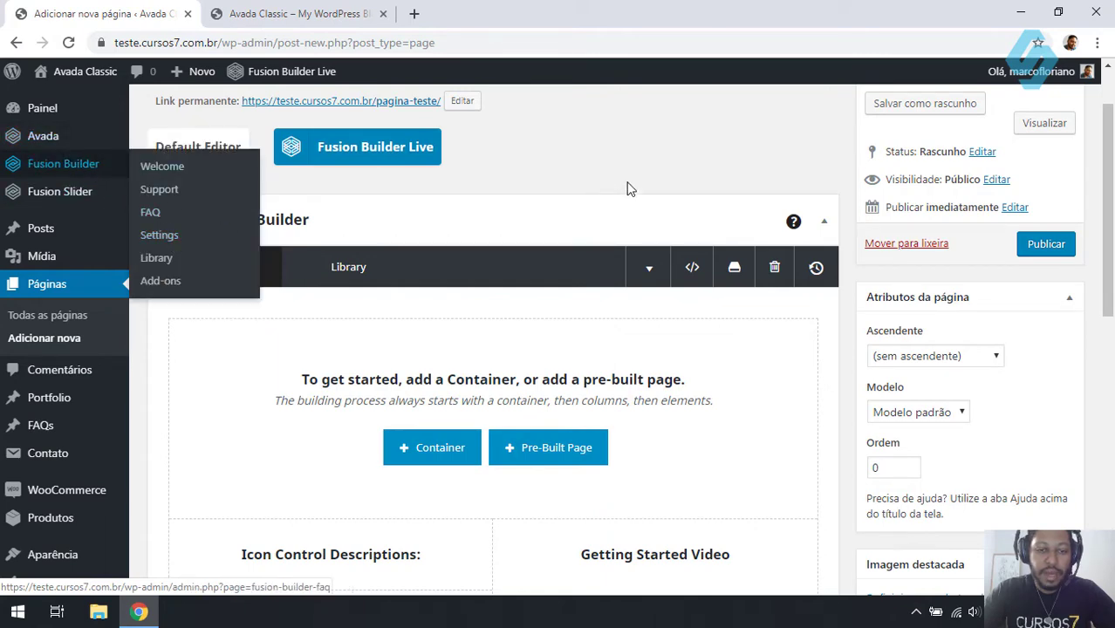
- Examine the Page and Sliders settings in the new page's Fusion Page Options
scroll(637, 227, down, 4)
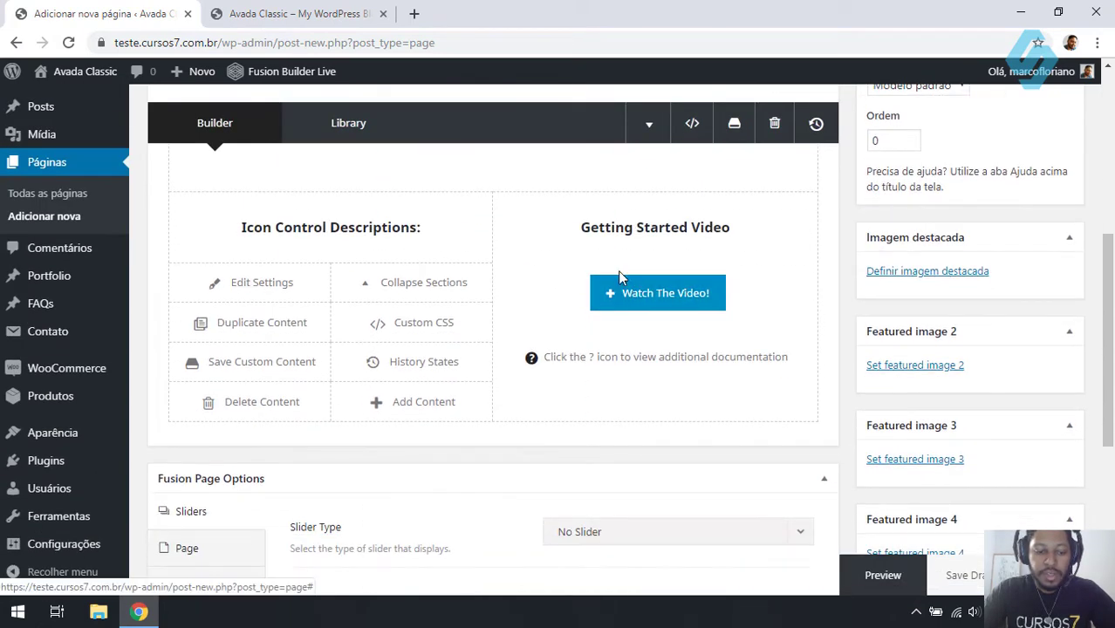
scroll(619, 276, down, 3)
click(219, 307)
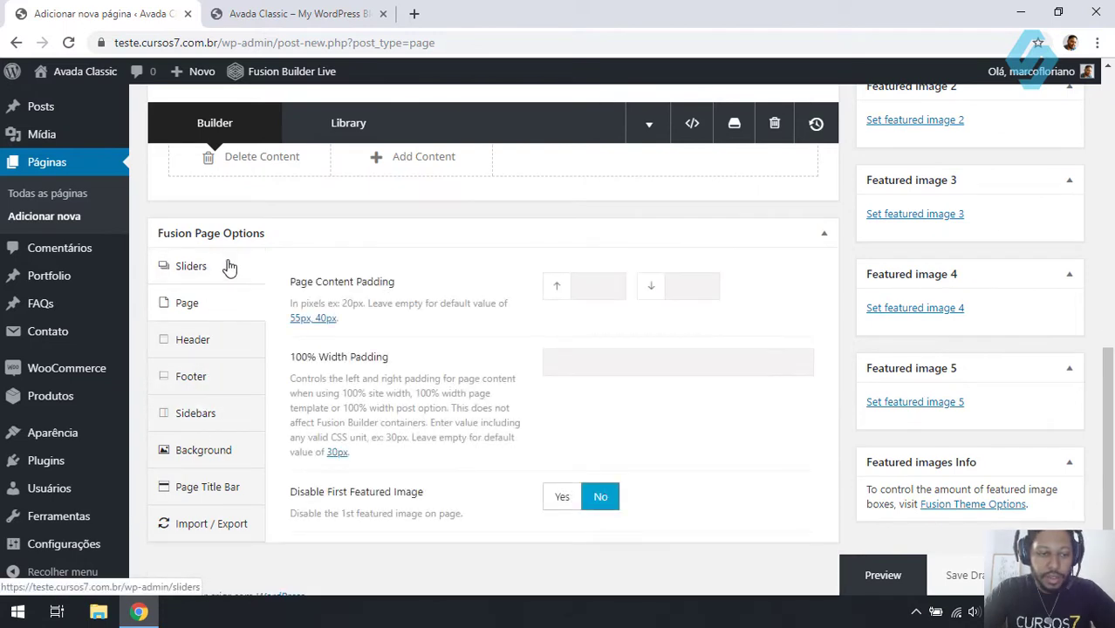
scroll(229, 268, up, 2)
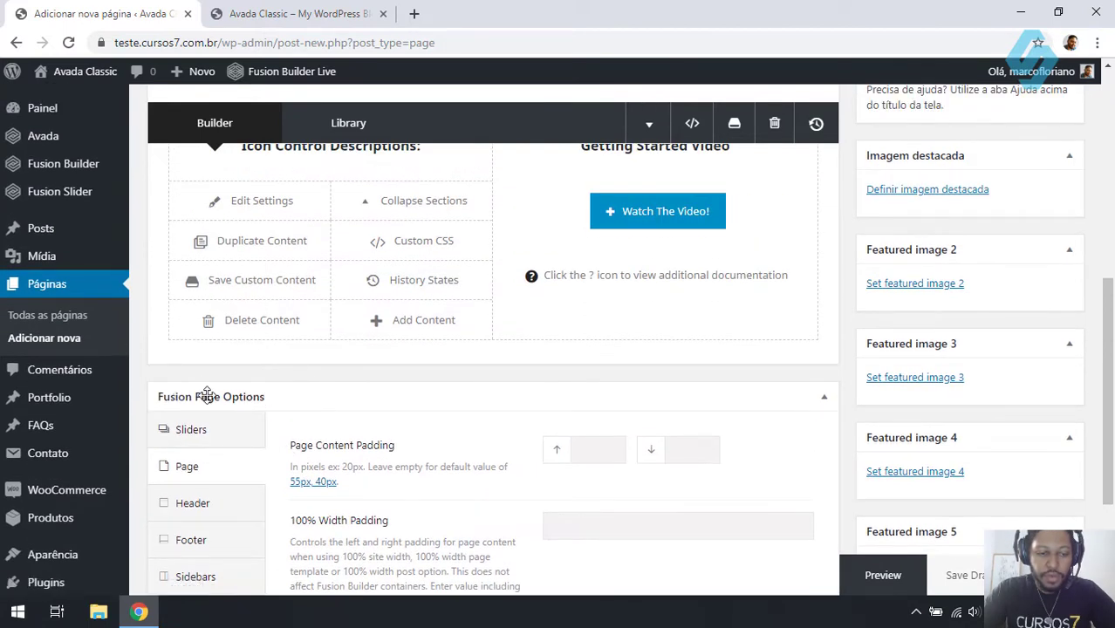
scroll(238, 400, down, 2)
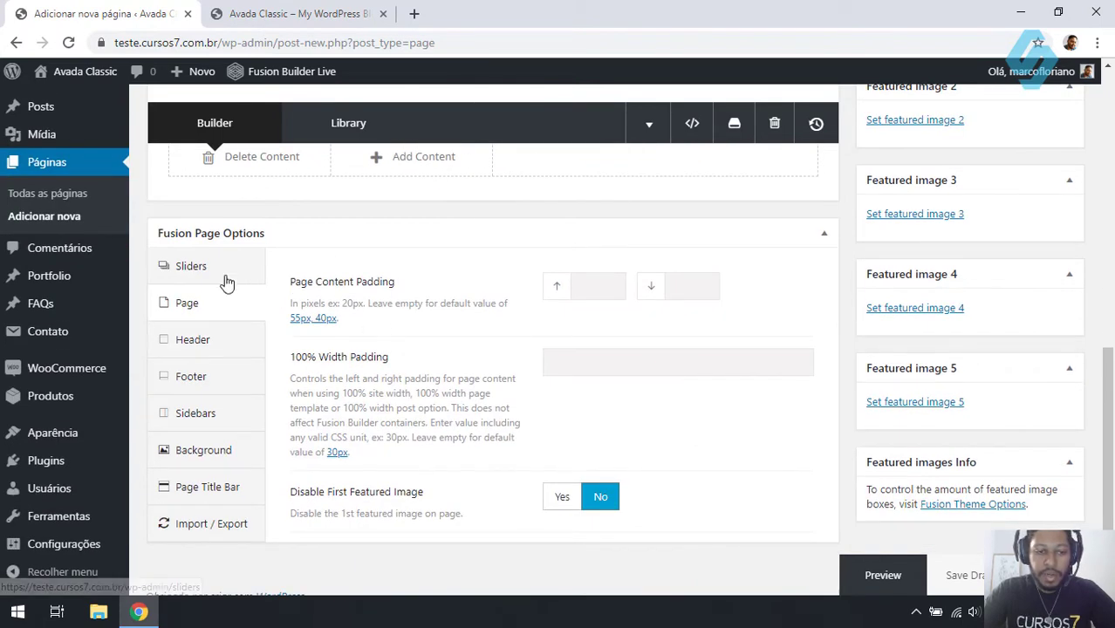
click(175, 270)
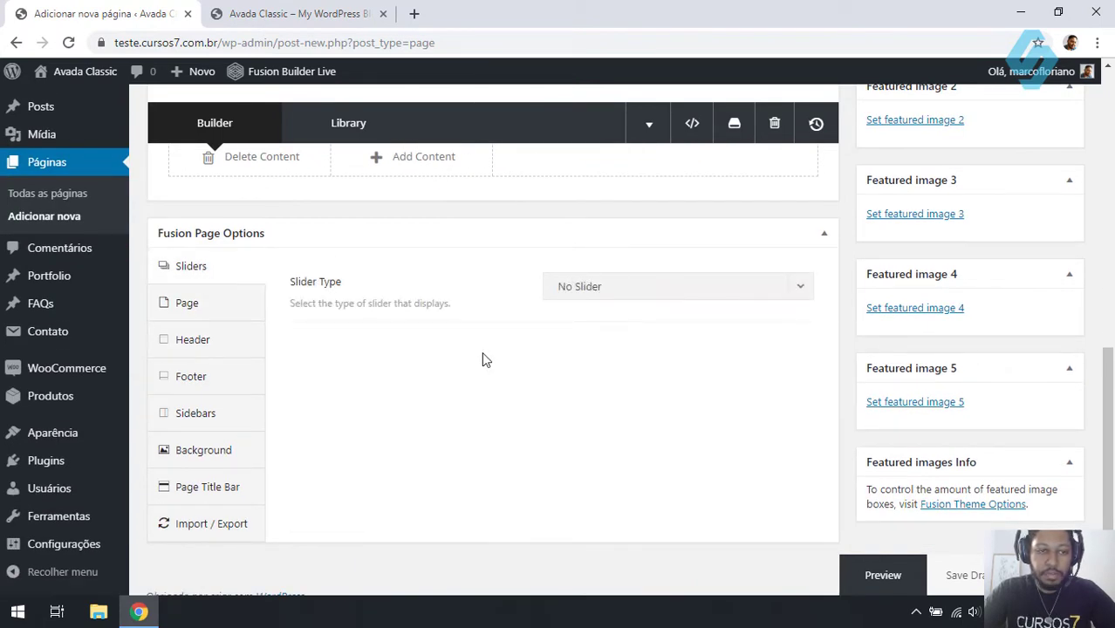
- Review the new page's editing areas, from its title and Fusion Builder area to the featured image boxes and Fusion Page Options
scroll(498, 241, up, 5)
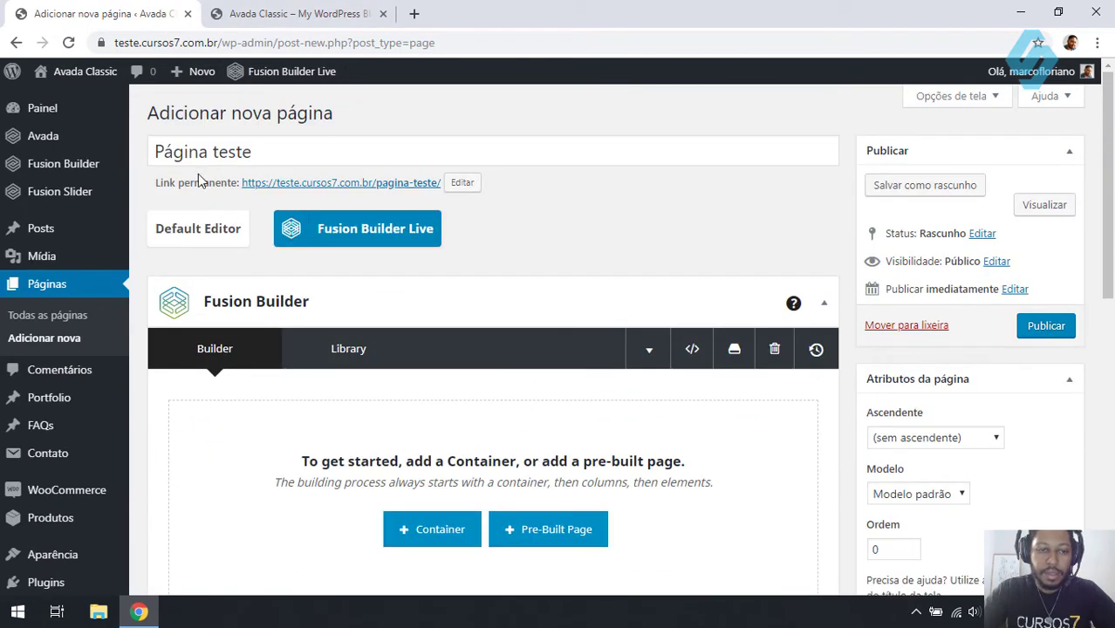
drag(277, 150, 158, 151)
click(627, 199)
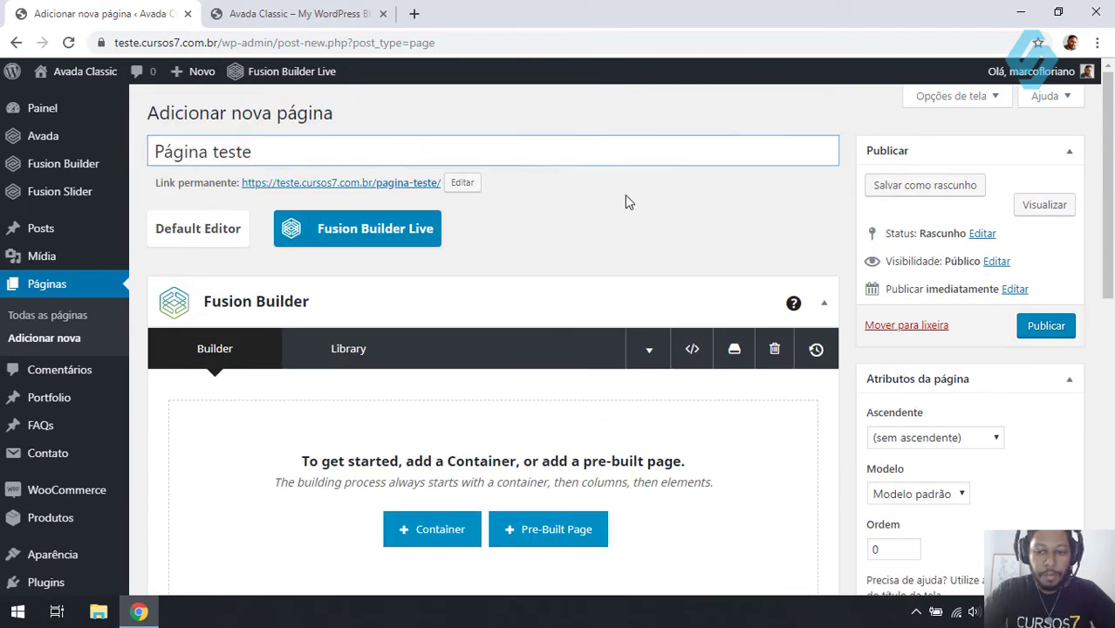
scroll(942, 196, down, 4)
scroll(942, 195, down, 3)
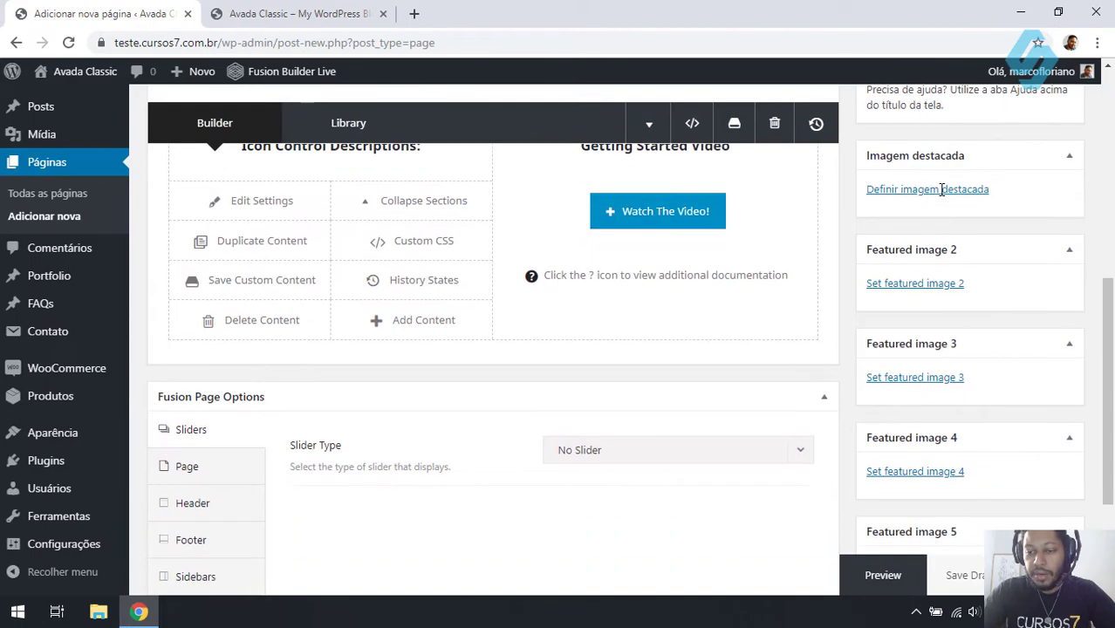
scroll(969, 480, up, 4)
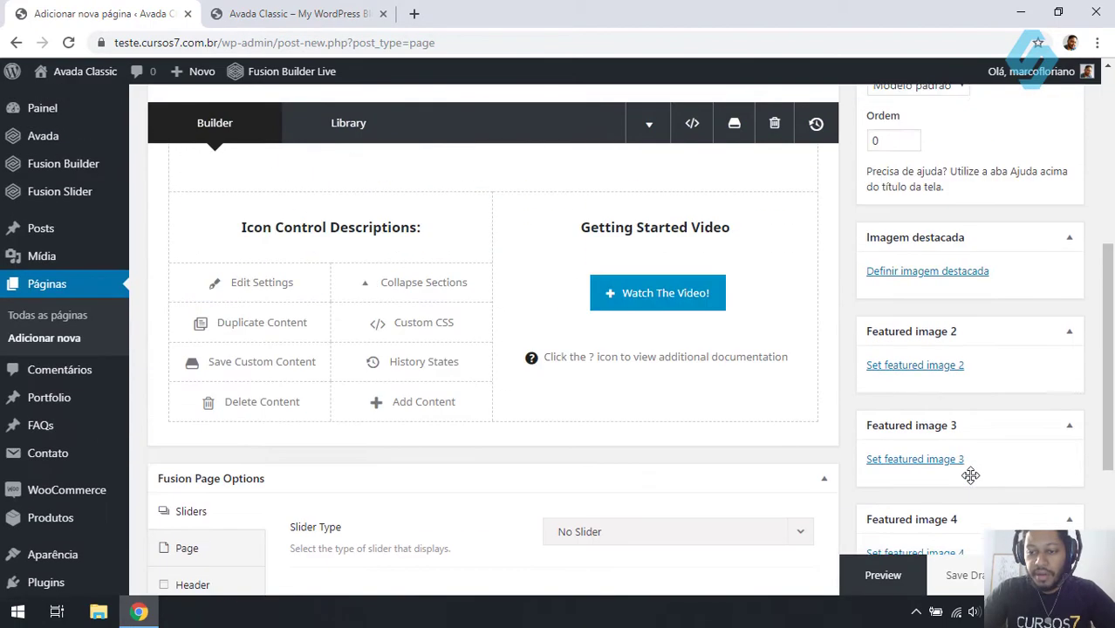
scroll(972, 365, down, 3)
scroll(977, 368, down, 1)
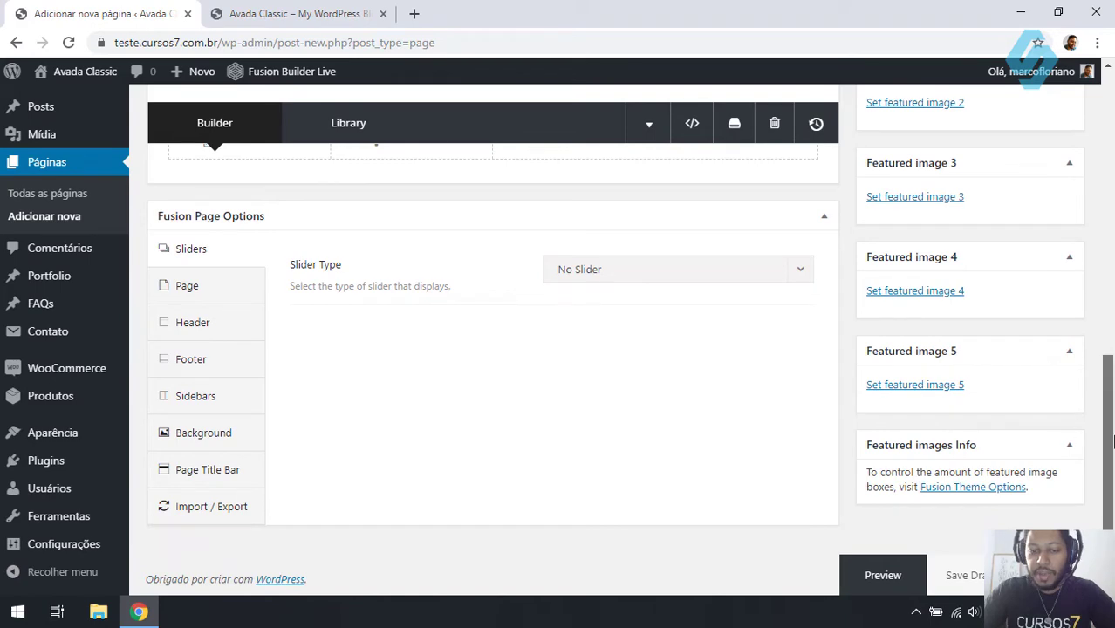
- Look at the templates available in the page attributes and leave the template at Modelo padrão
drag(1109, 431, 1110, 188)
click(957, 401)
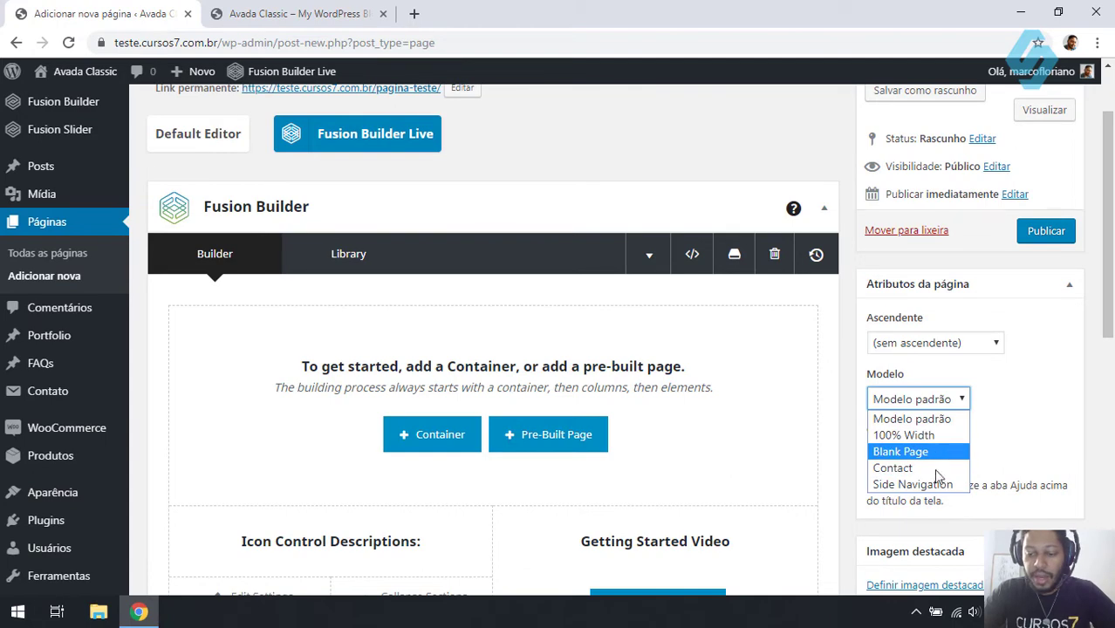
click(980, 417)
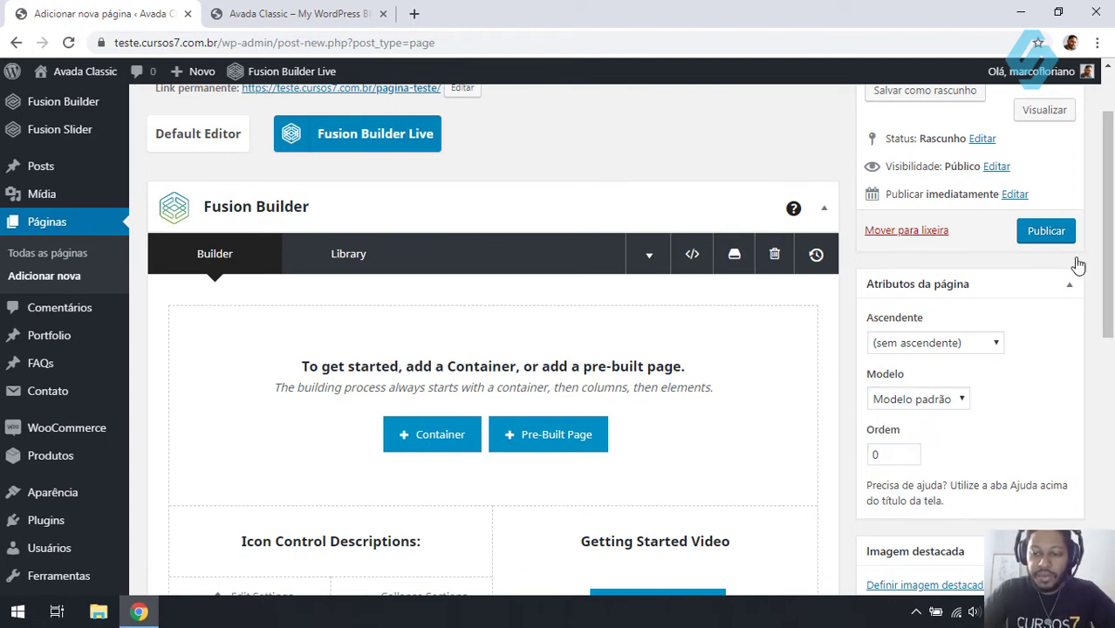
- Look through the Header, Footer, Sidebars and Page settings in the new page's Fusion Page Options
scroll(1108, 183, up, 2)
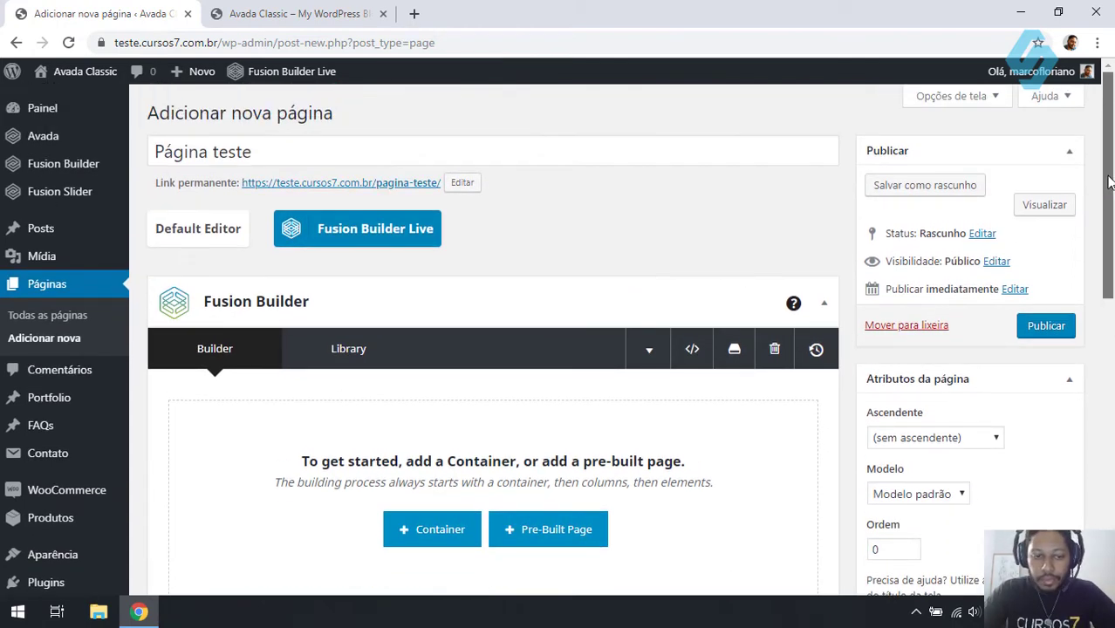
drag(1108, 181, 1108, 466)
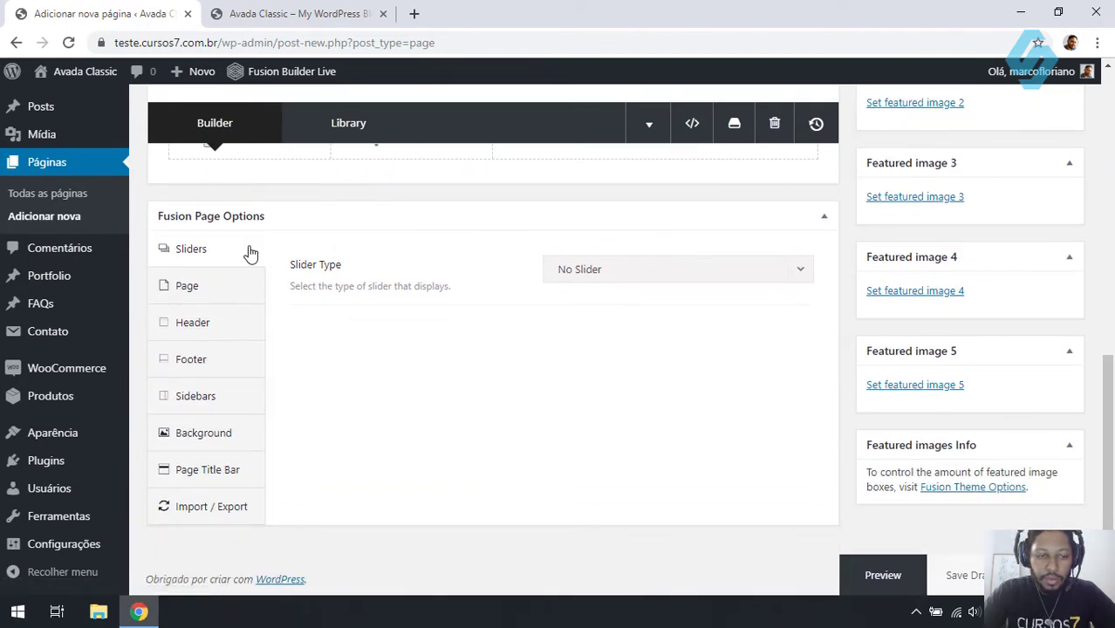
click(183, 288)
click(190, 319)
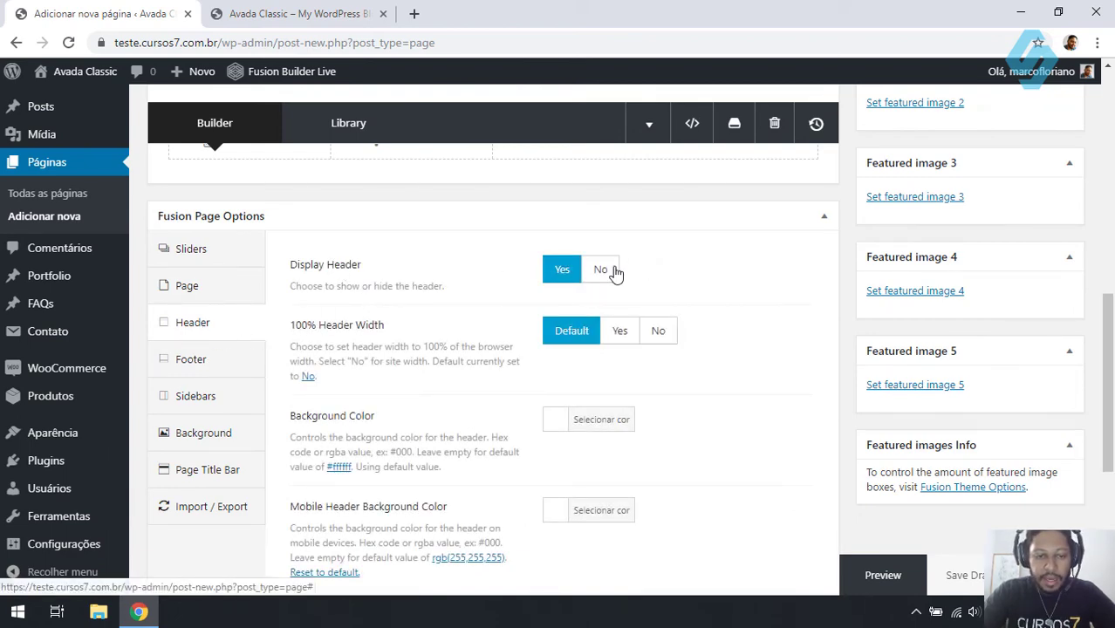
click(223, 373)
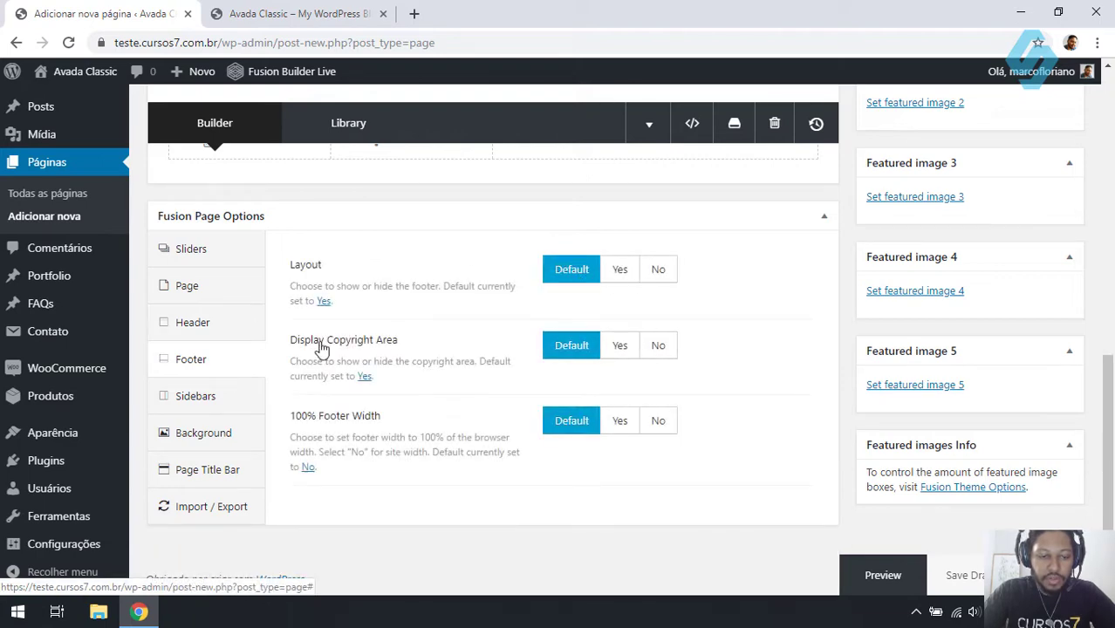
click(220, 400)
scroll(649, 300, down, 1)
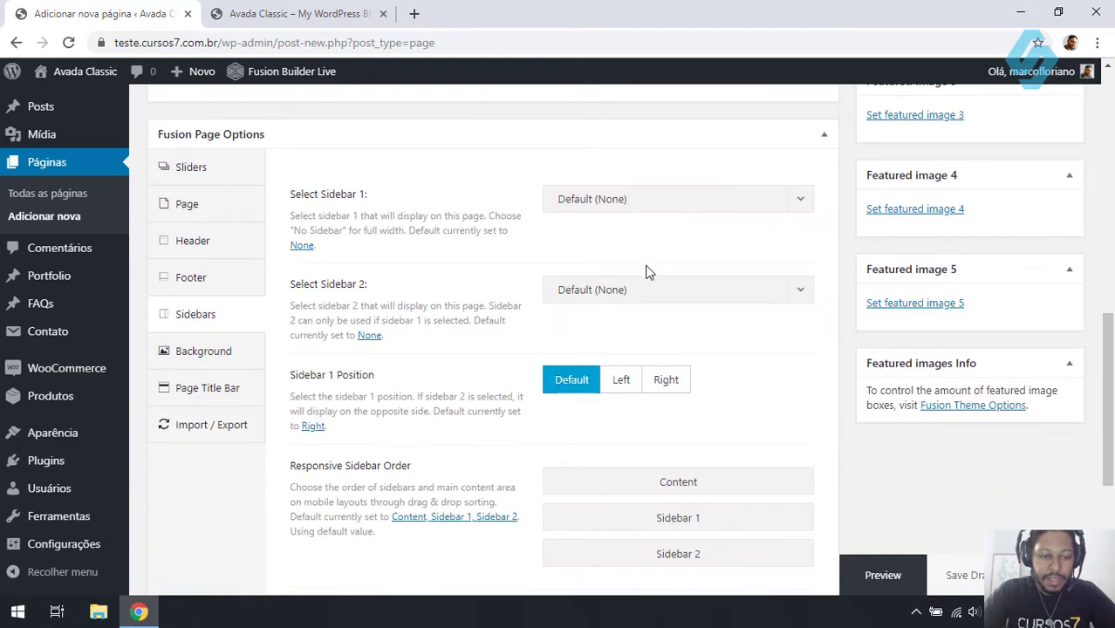
scroll(646, 267, up, 1)
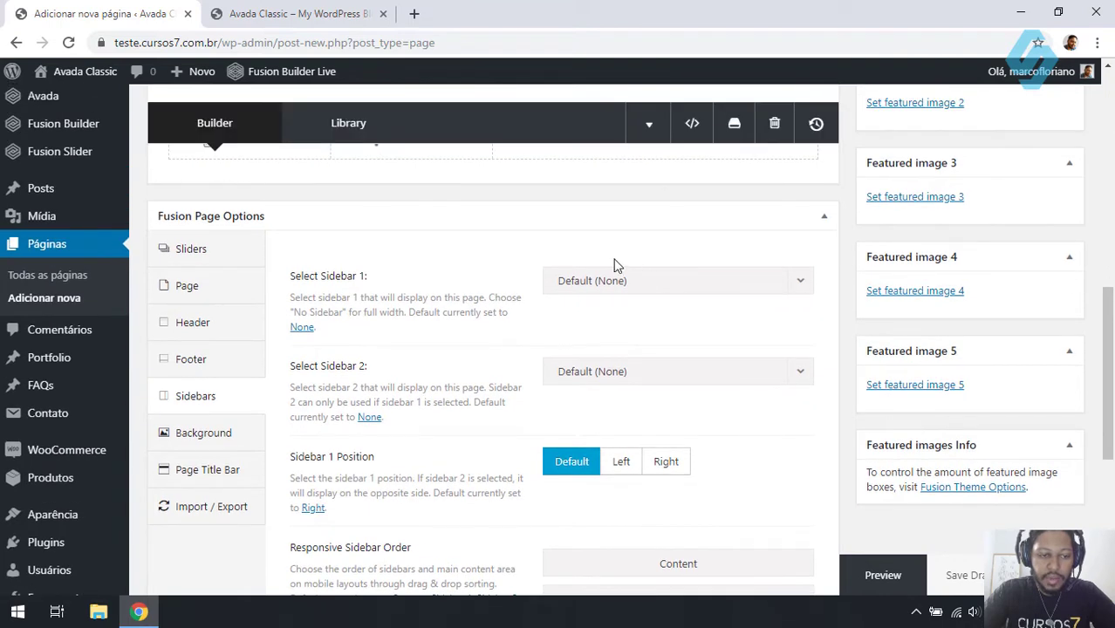
click(229, 283)
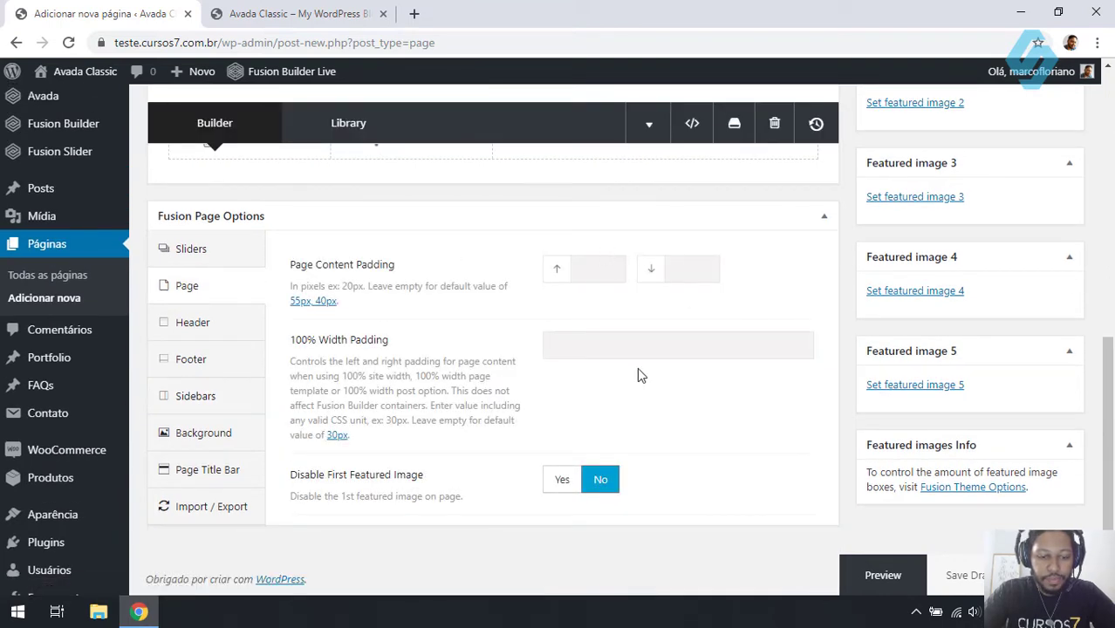
- Examine the Page Title Bar settings in Fusion Page Options, from breadcrumbs and headings to font and colour fields
click(225, 506)
click(219, 485)
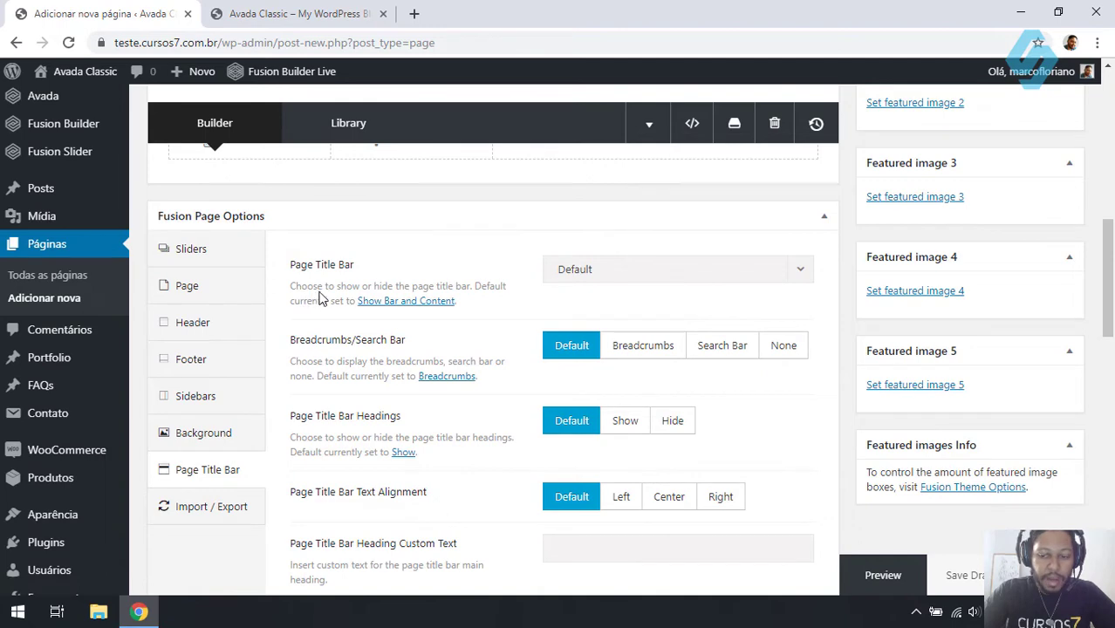
scroll(320, 298, up, 5)
scroll(704, 367, down, 4)
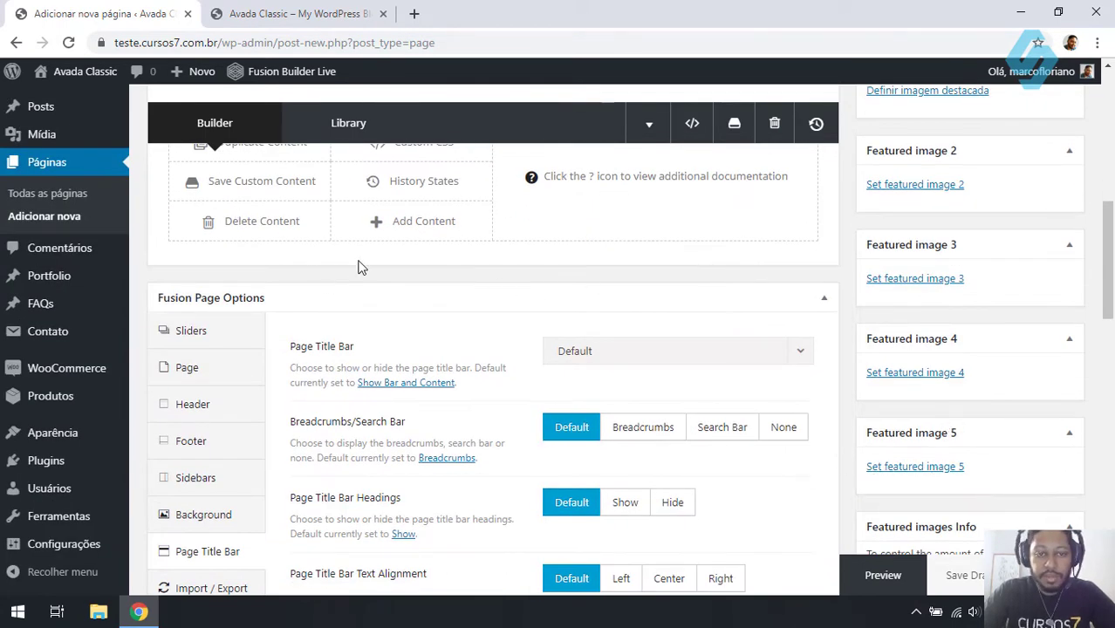
scroll(866, 443, down, 2)
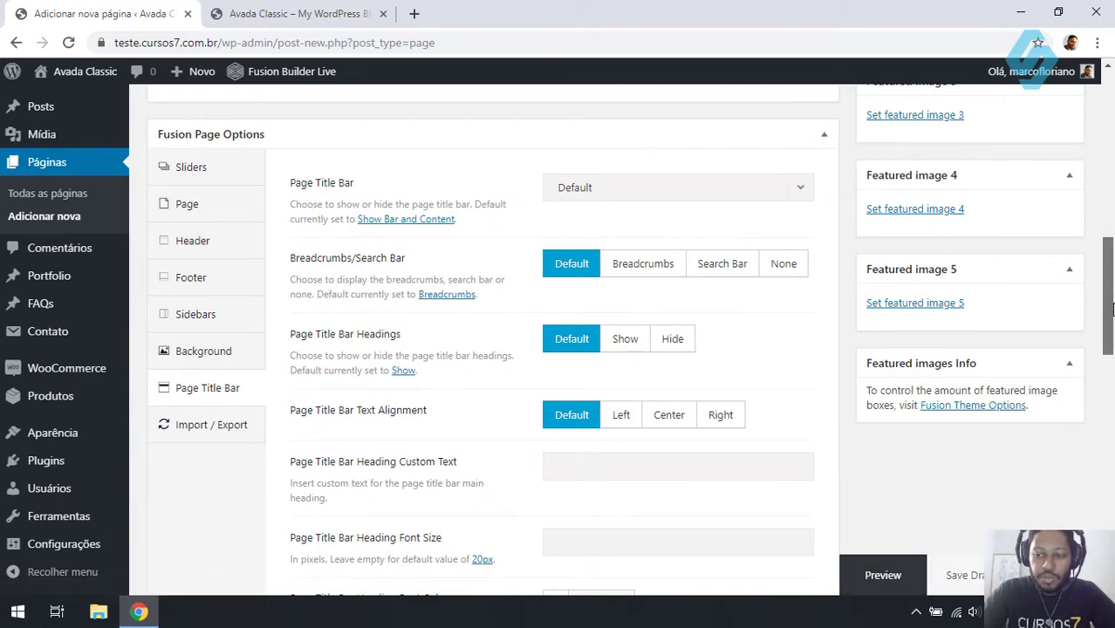
scroll(1051, 301, up, 8)
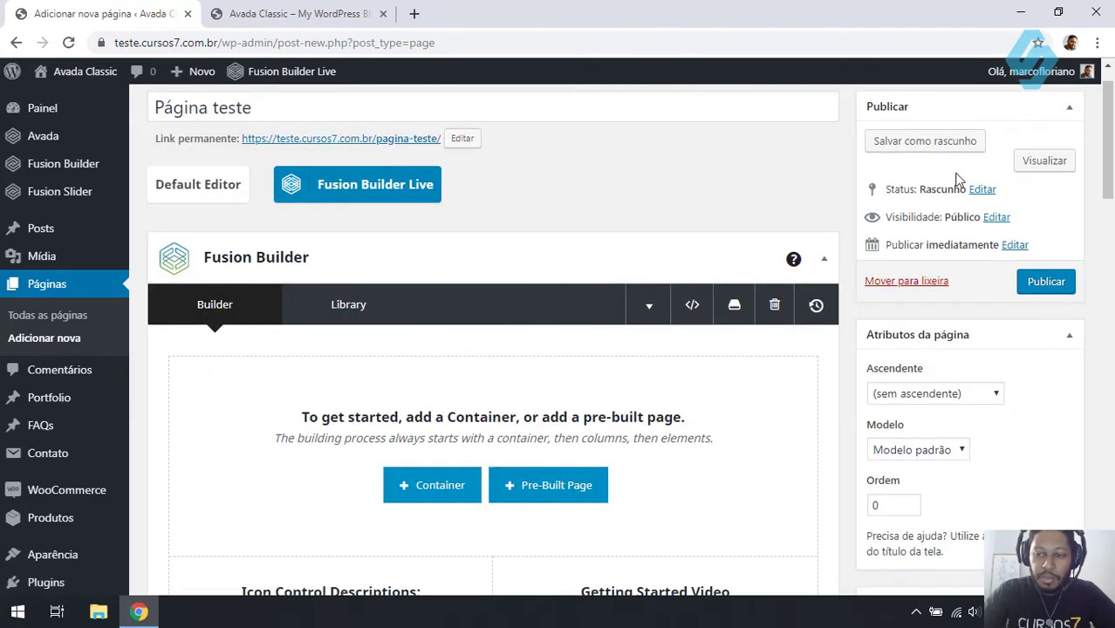
scroll(697, 349, down, 8)
scroll(859, 367, down, 12)
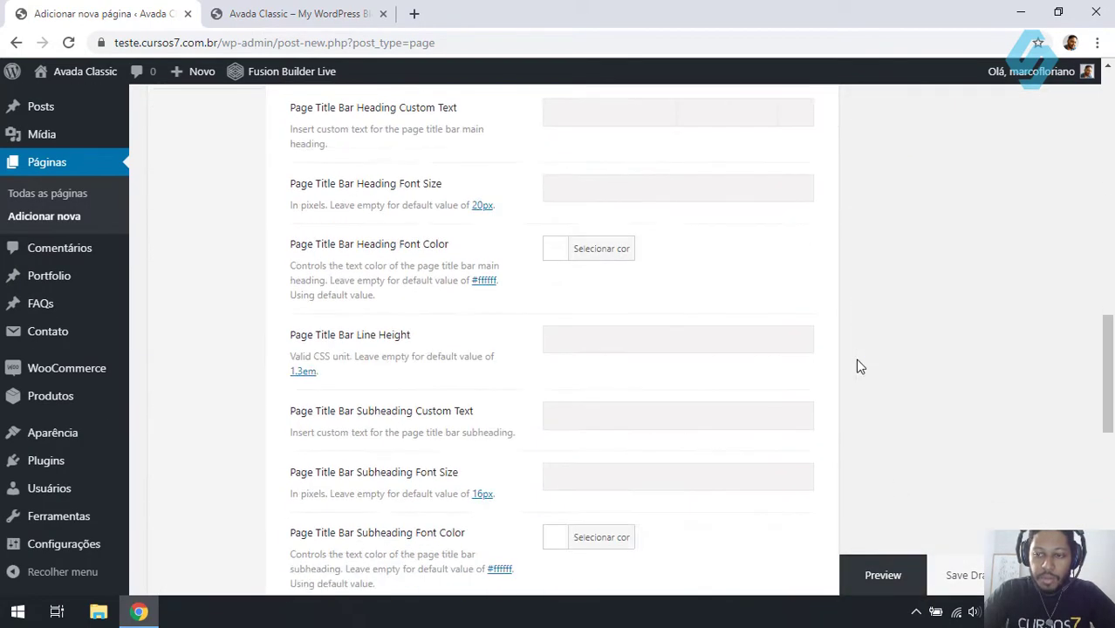
- Preview Página teste, close the old Avada Classic site tab, and return to the page editor
click(885, 578)
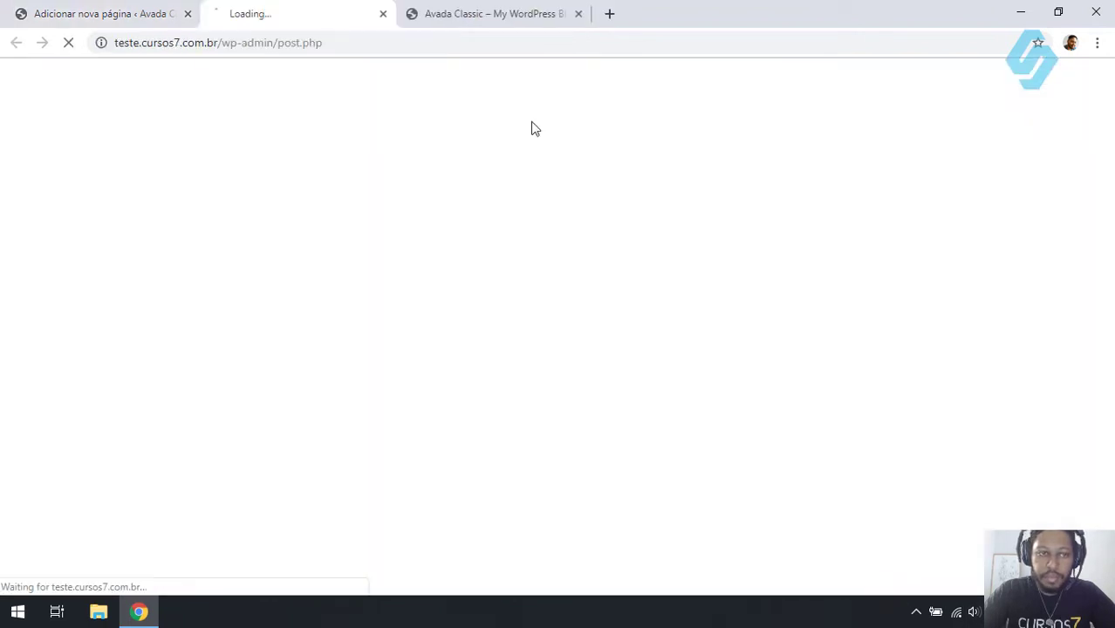
click(578, 13)
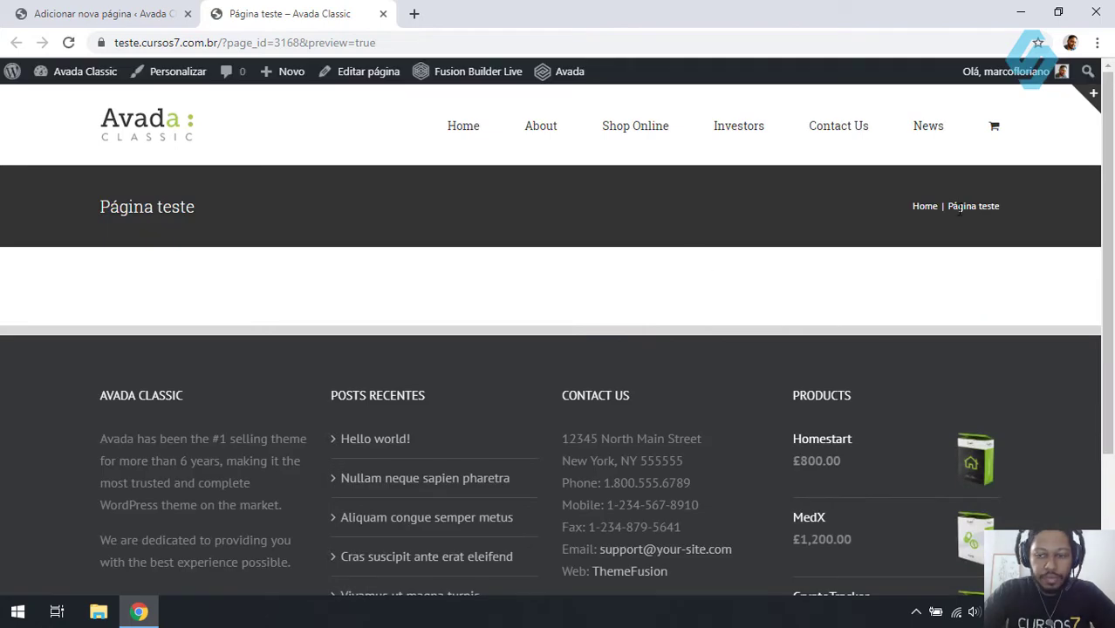
click(87, 13)
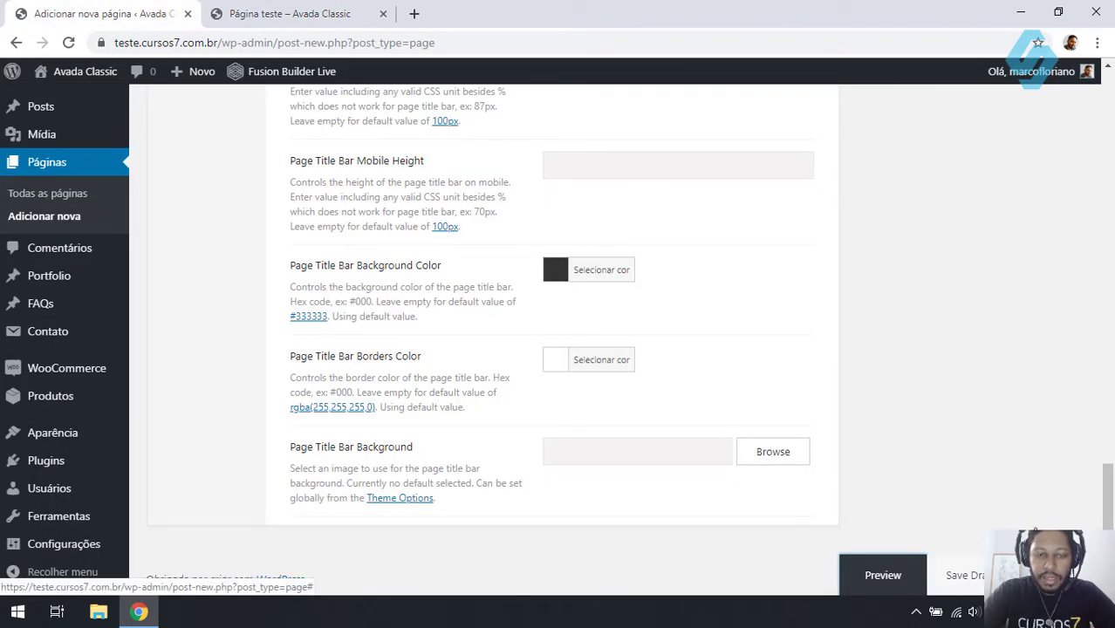
click(296, 13)
click(43, 6)
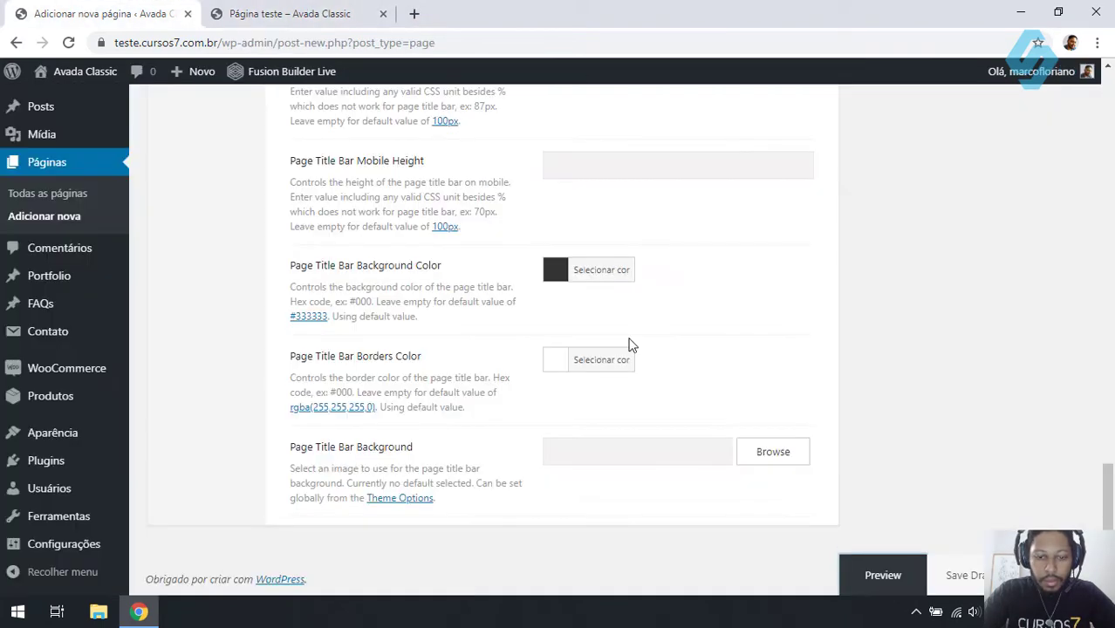
- Set Display Header to No in the page's Header options and preview the page
scroll(861, 427, up, 15)
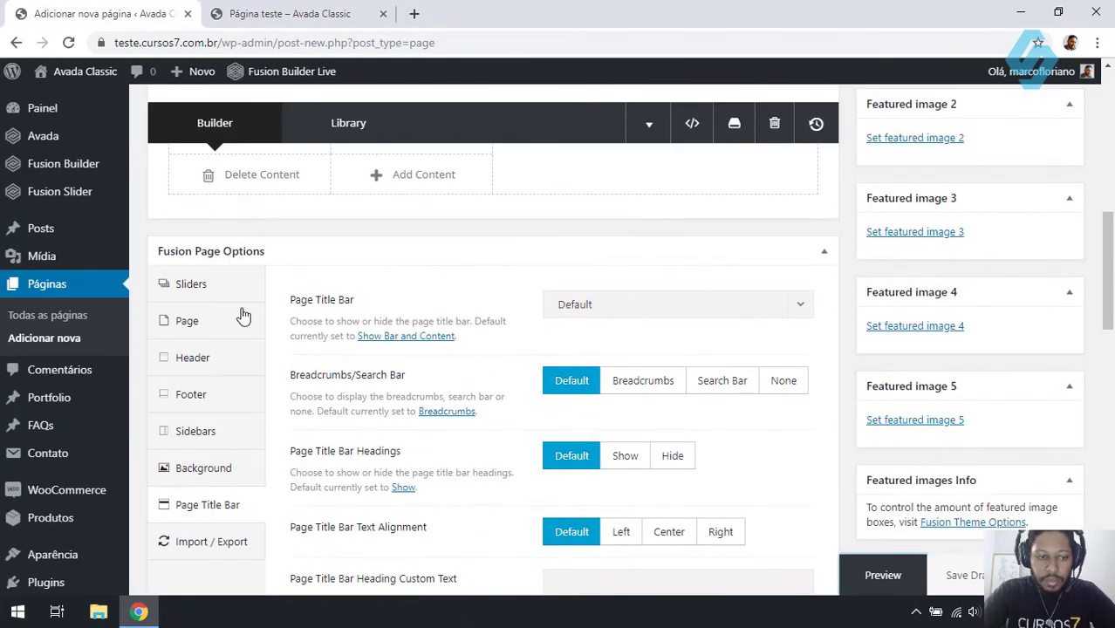
click(204, 362)
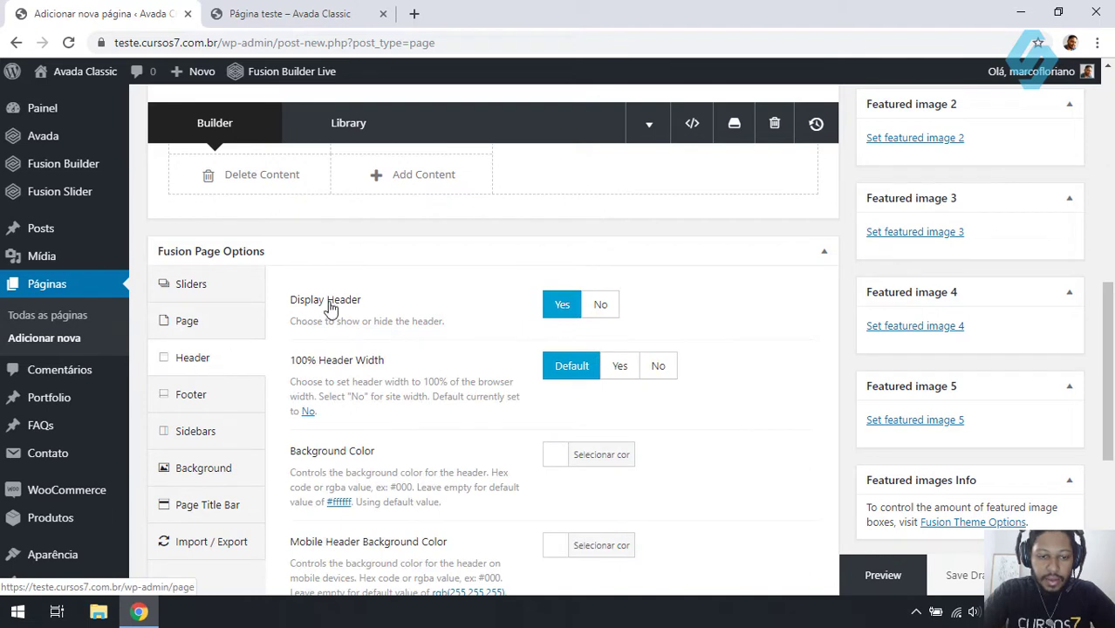
click(598, 305)
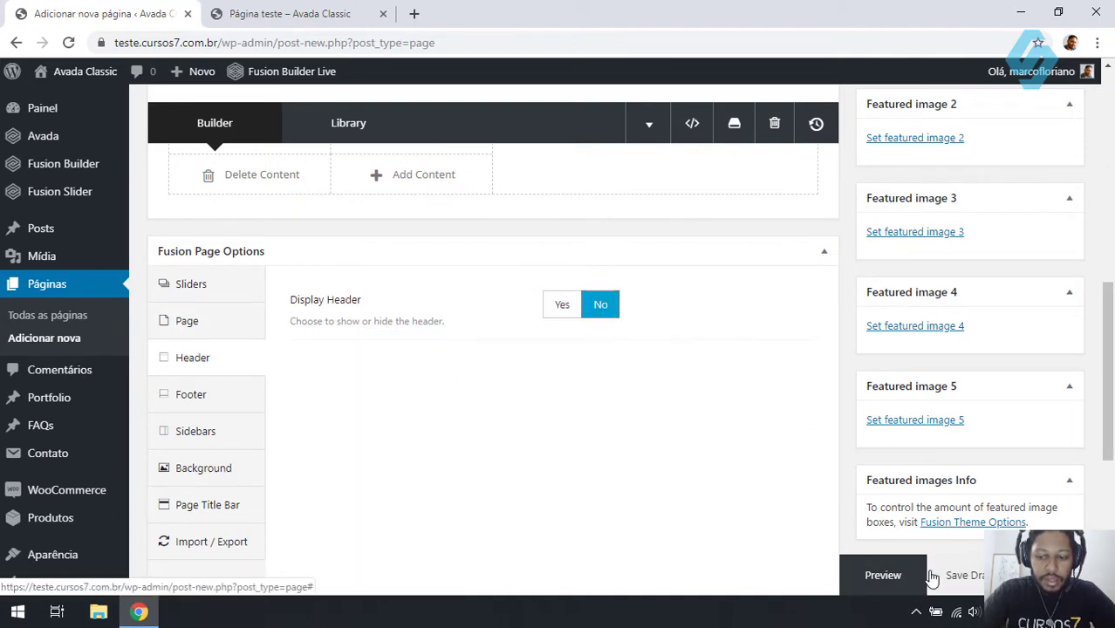
click(882, 576)
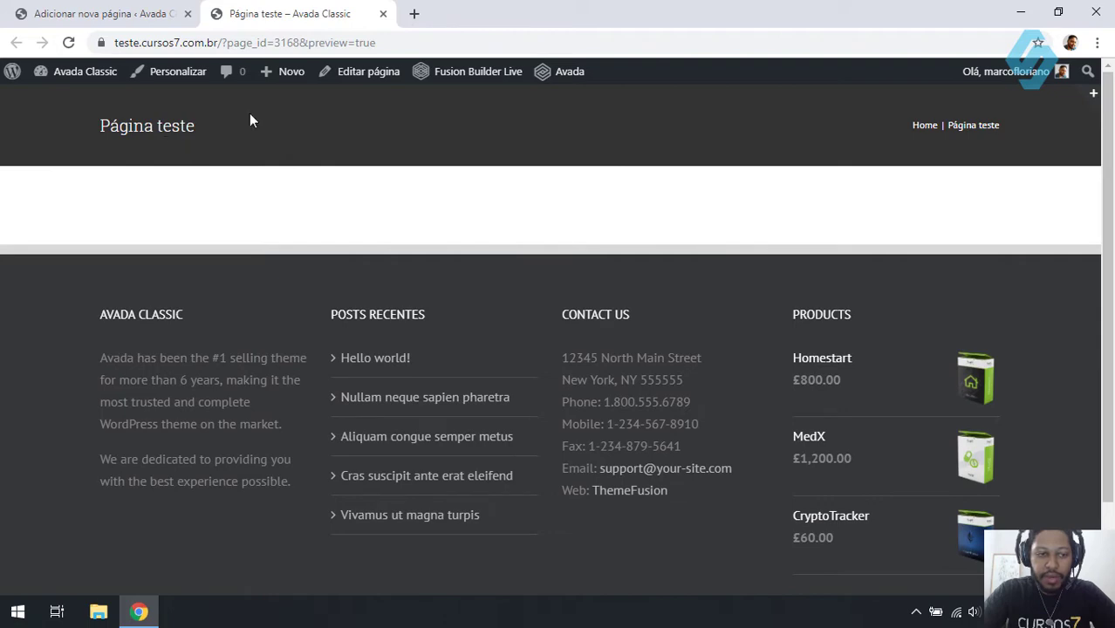
- Compare the Página teste preview with the Hello world! post's header, then return to the page editor
click(122, 11)
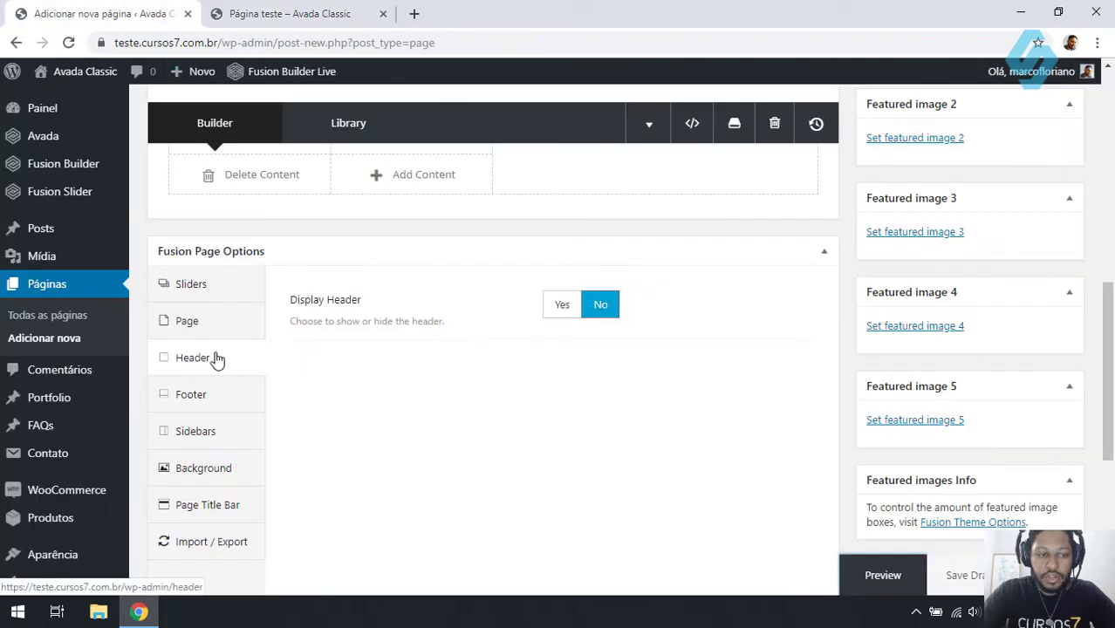
click(317, 10)
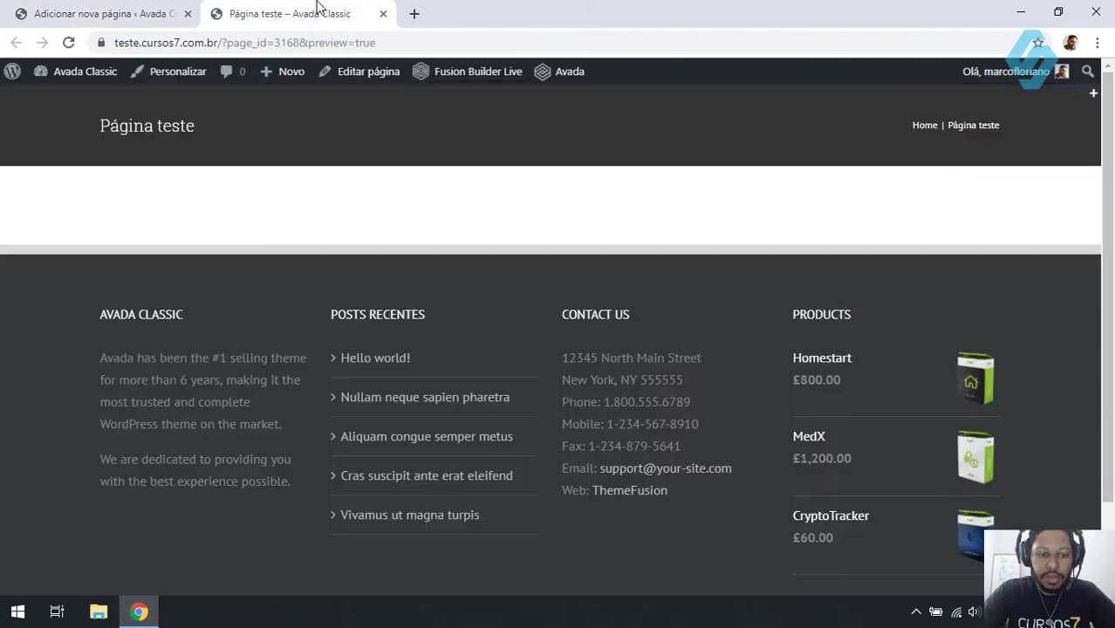
click(381, 358)
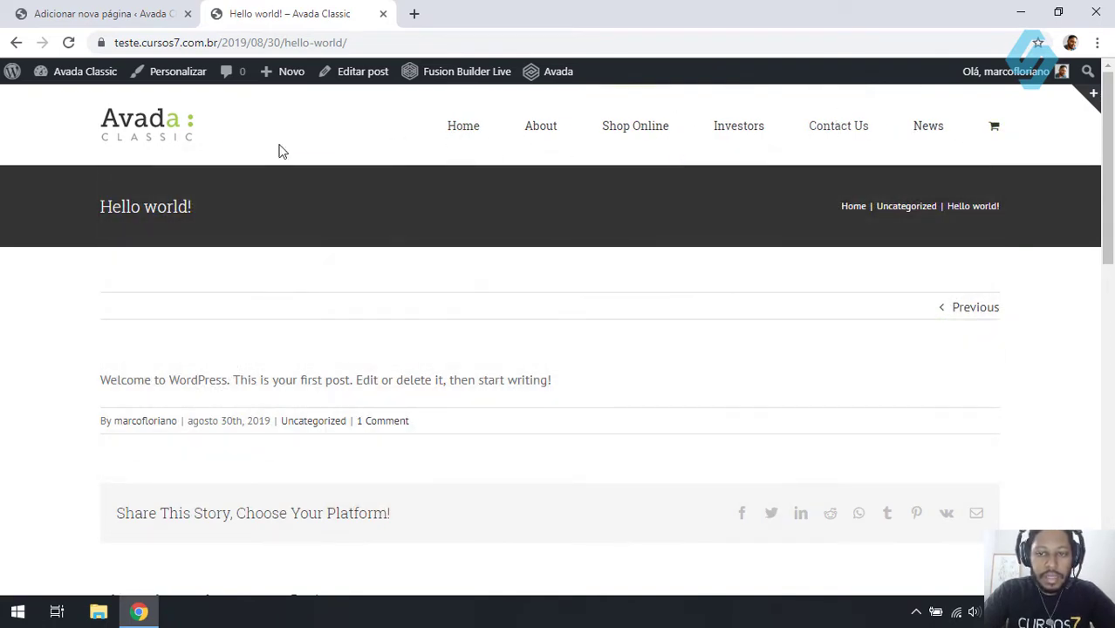
click(15, 42)
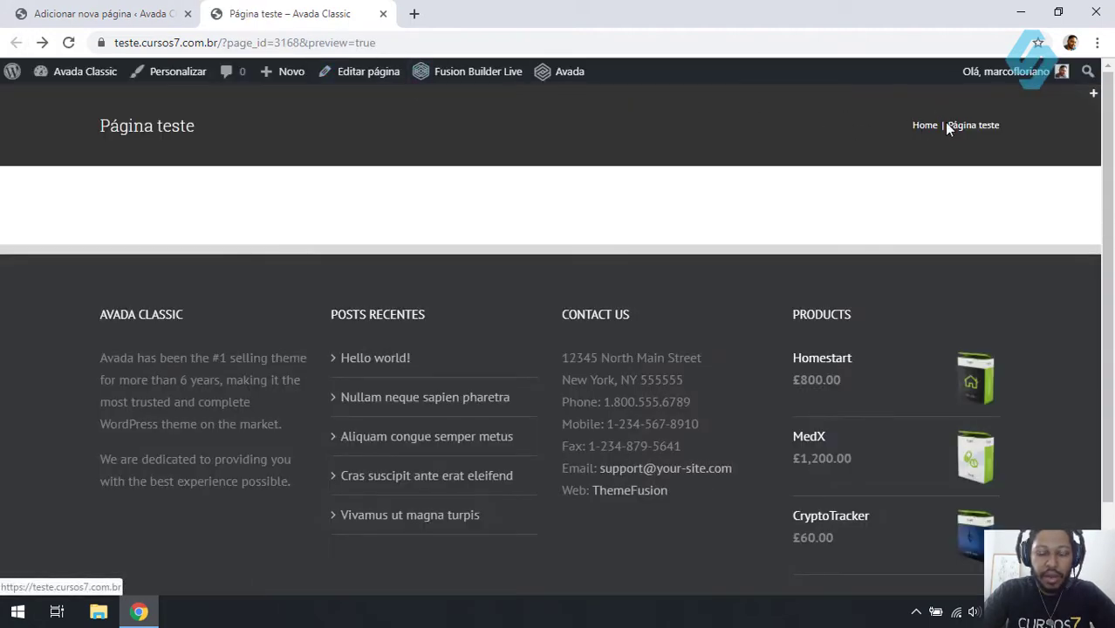
click(147, 10)
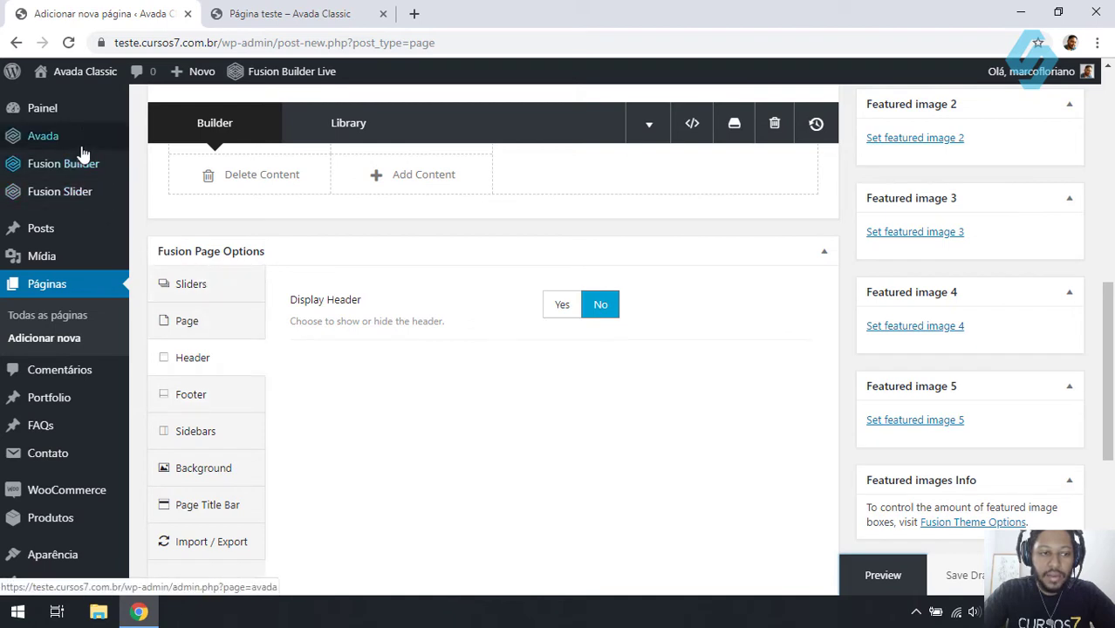
mouse_move(87, 139)
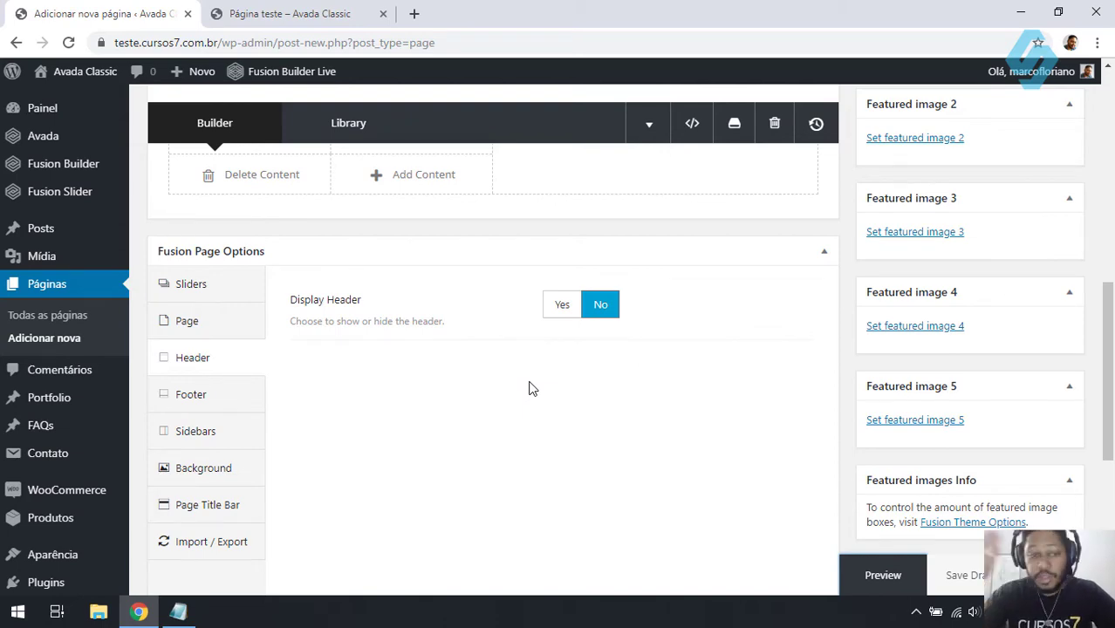
- Insert a container with two 1/2 columns into the page's Fusion Builder area
scroll(537, 388, up, 10)
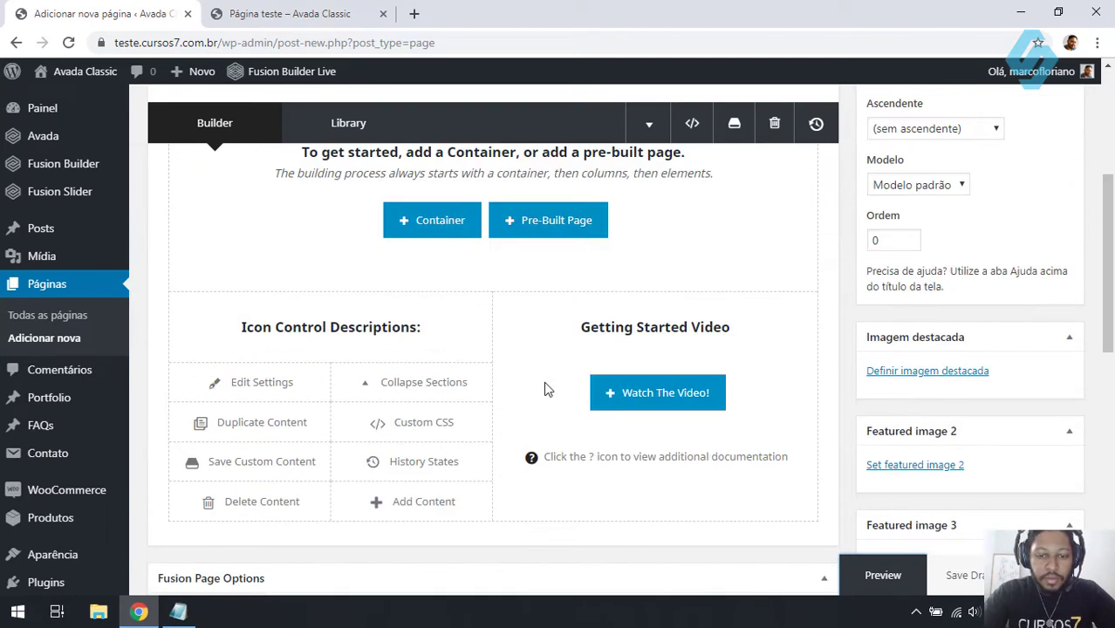
scroll(548, 390, down, 2)
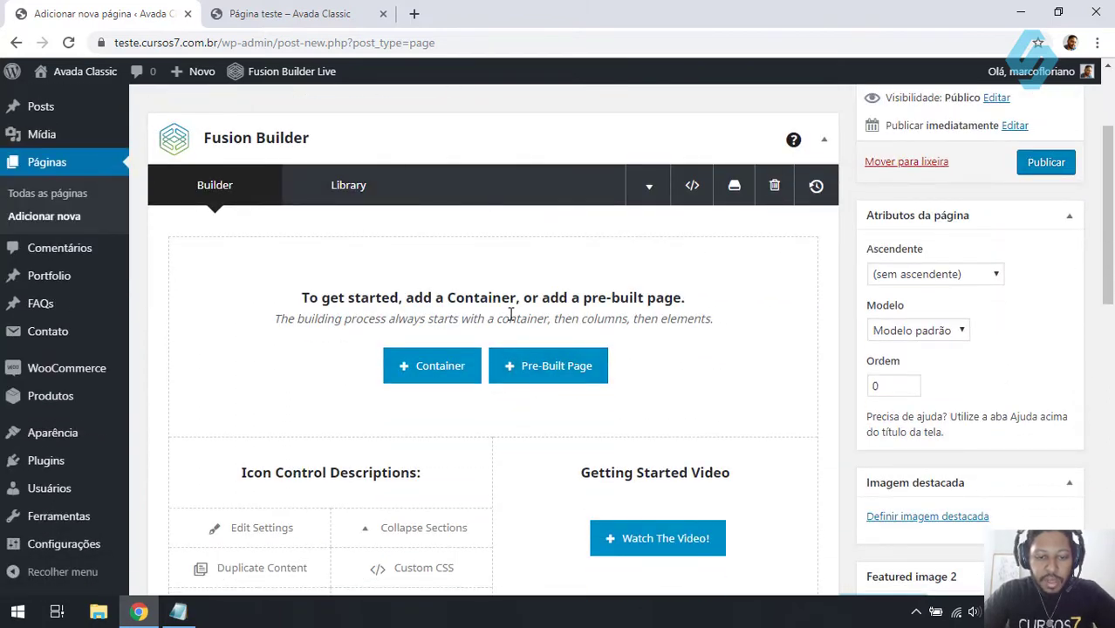
click(455, 365)
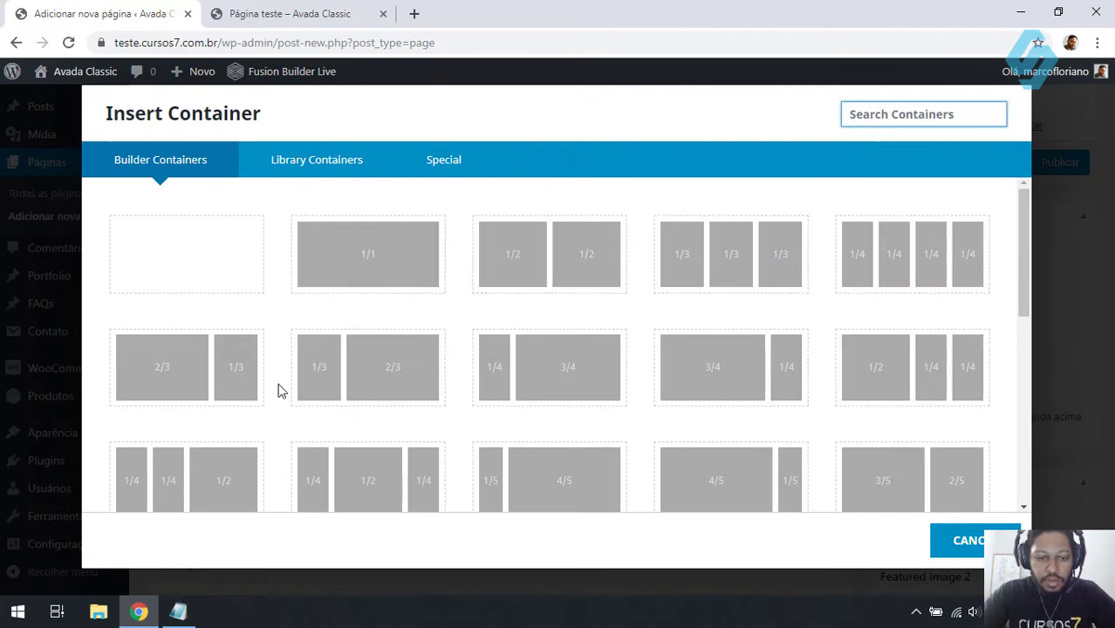
scroll(762, 288, down, 3)
scroll(761, 288, up, 3)
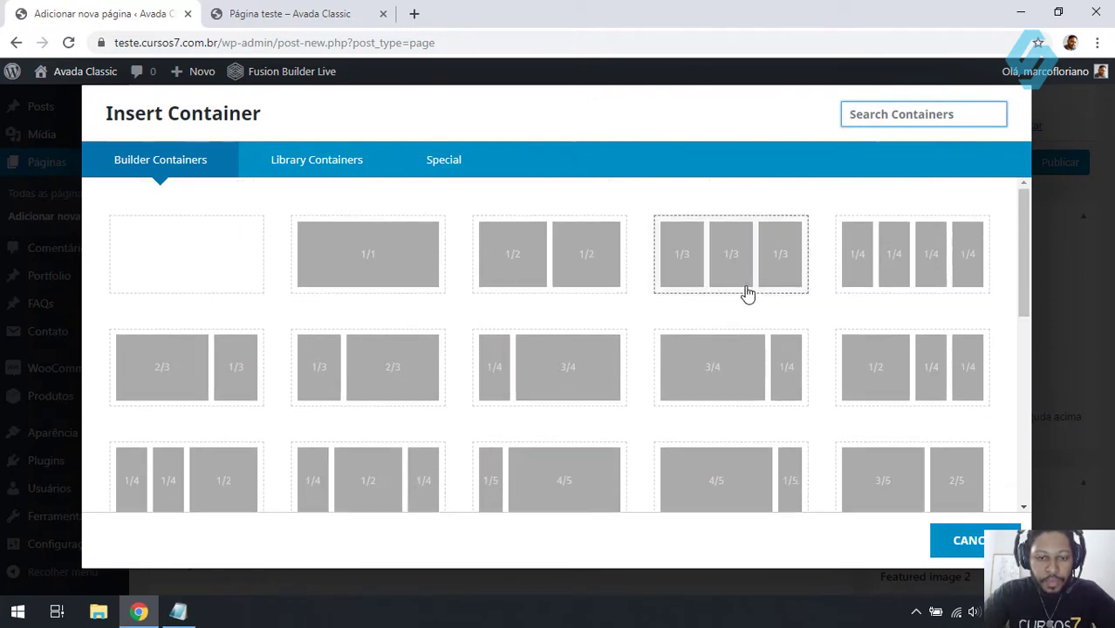
click(577, 266)
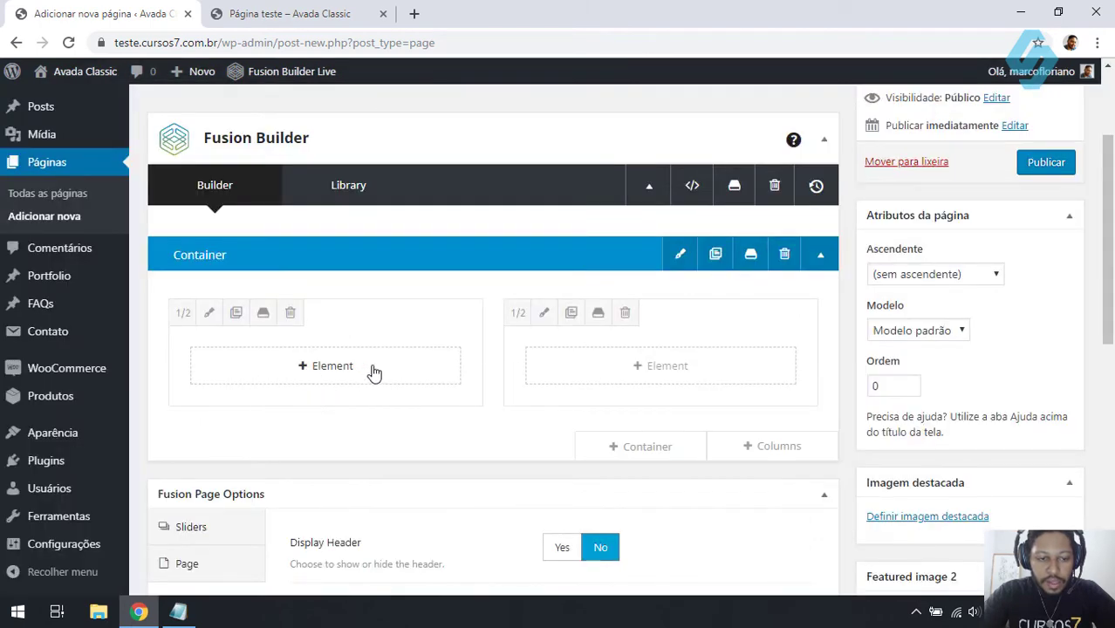
- Search the elements for "text" and add a Text Block to the first 1/2 column
click(312, 375)
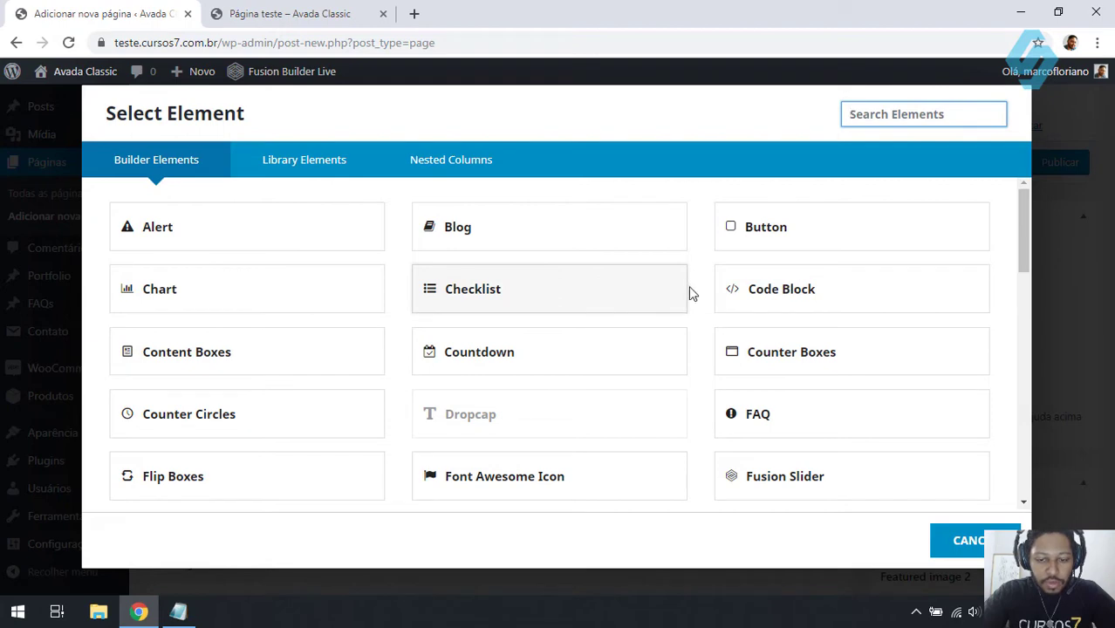
scroll(689, 290, down, 4)
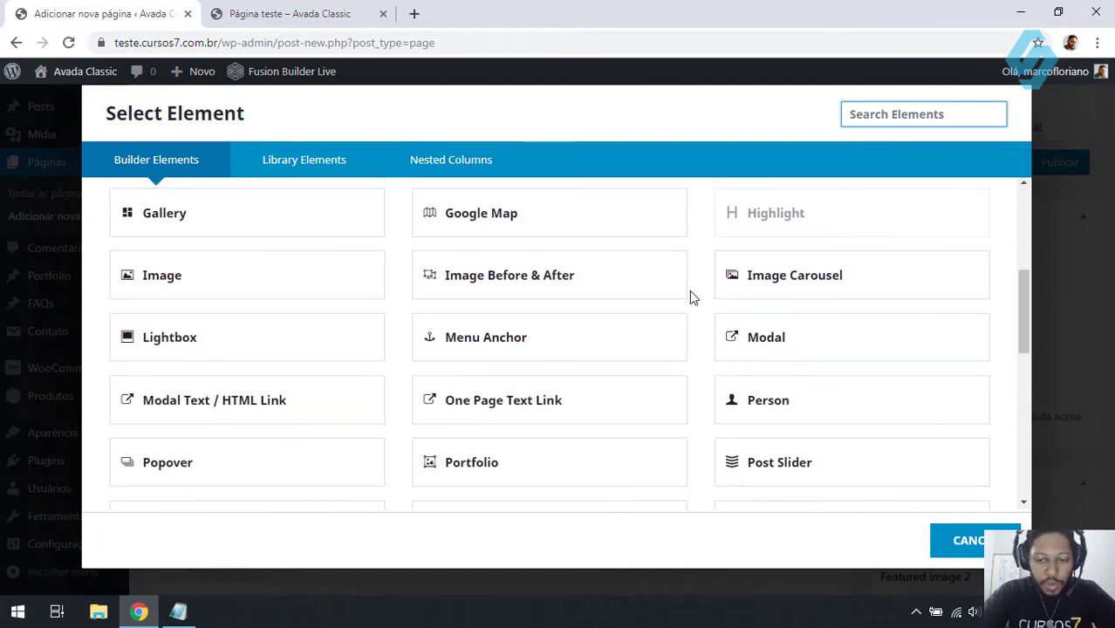
scroll(705, 295, down, 2)
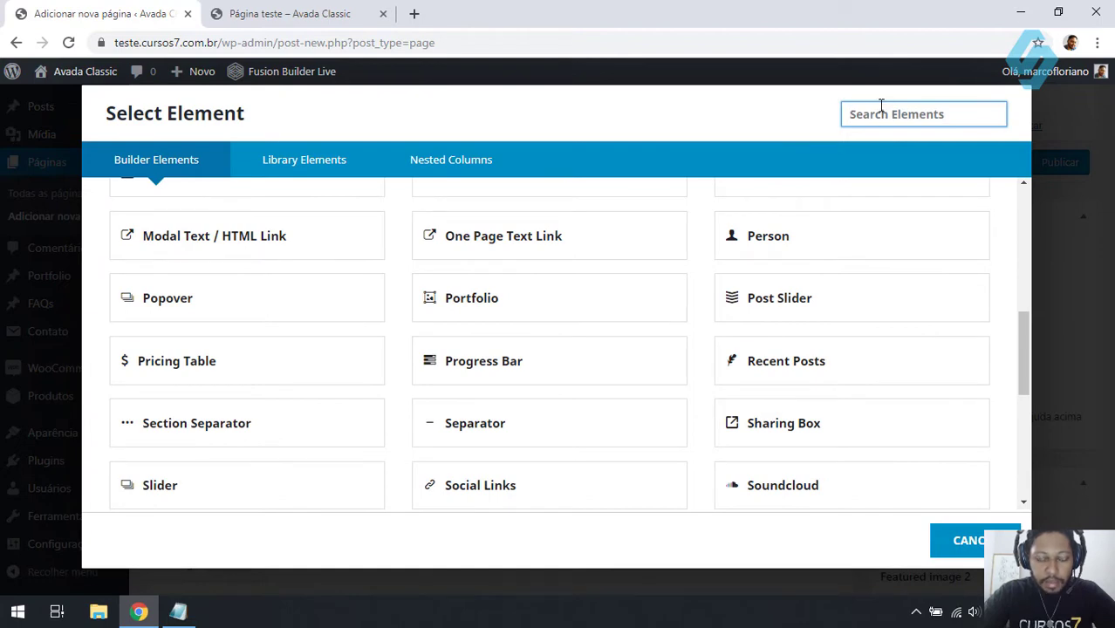
text(text)
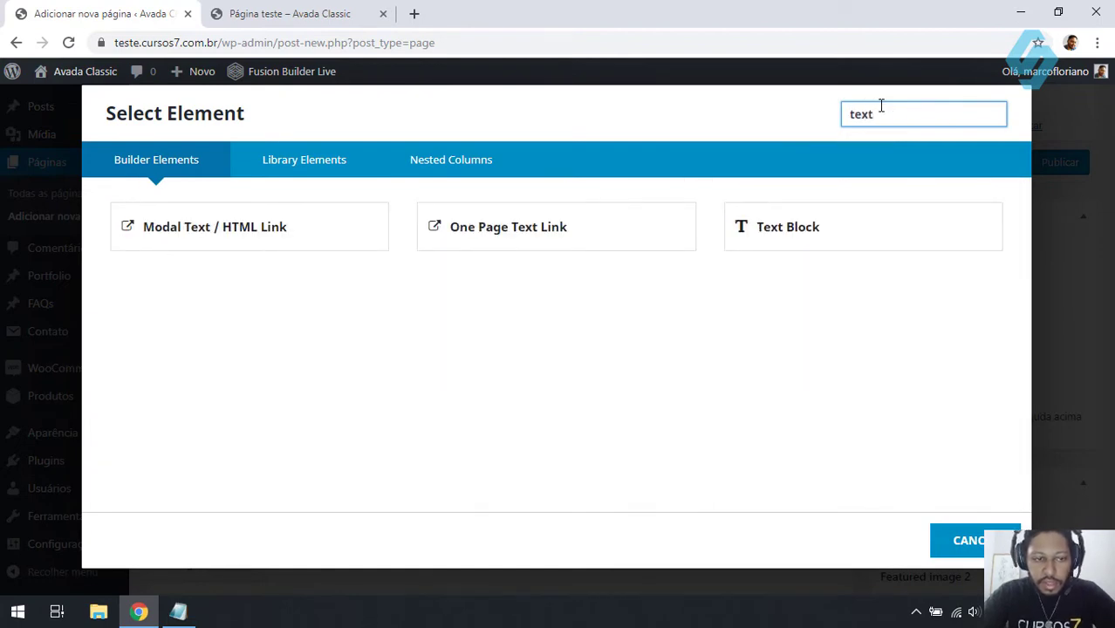
click(826, 237)
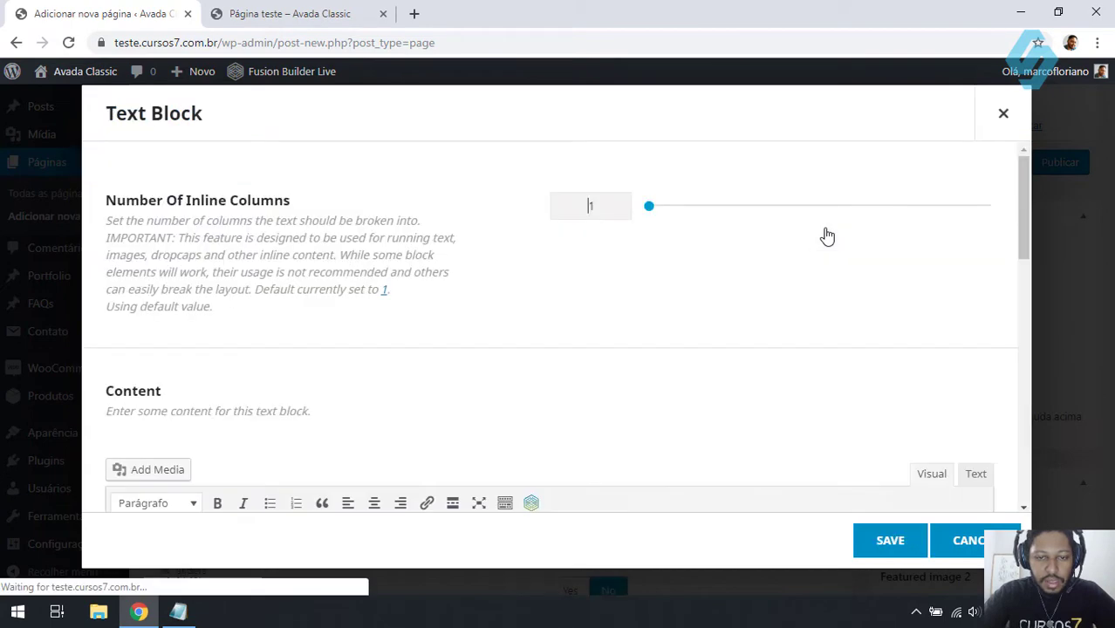
- Replace the text block's placeholder content with the WordPress description copied from the open text file, and save the element
scroll(479, 262, down, 3)
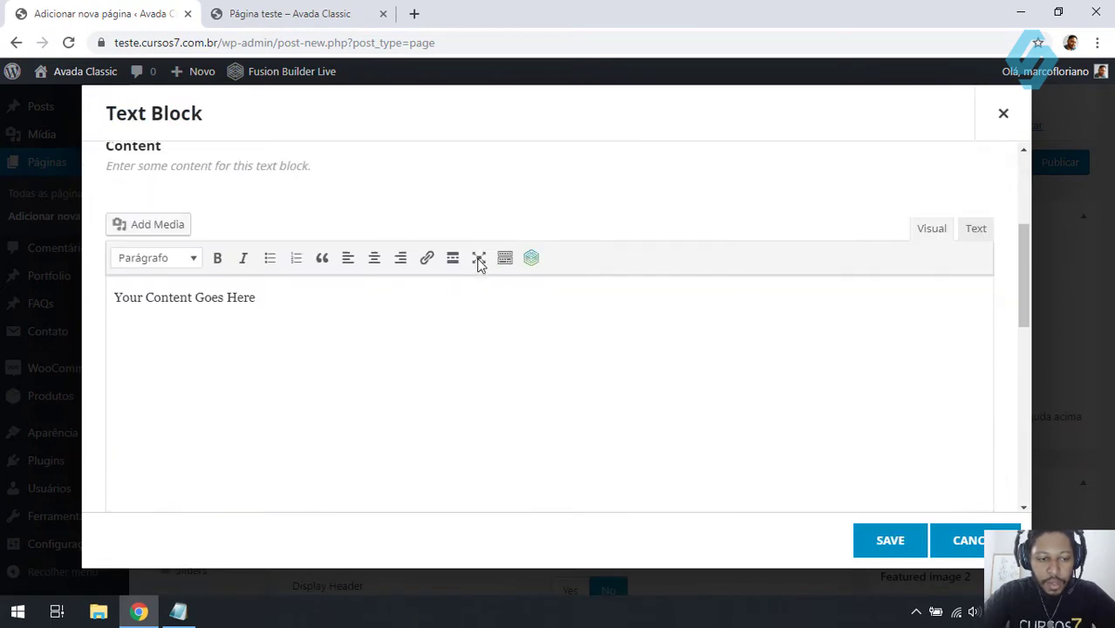
click(173, 296)
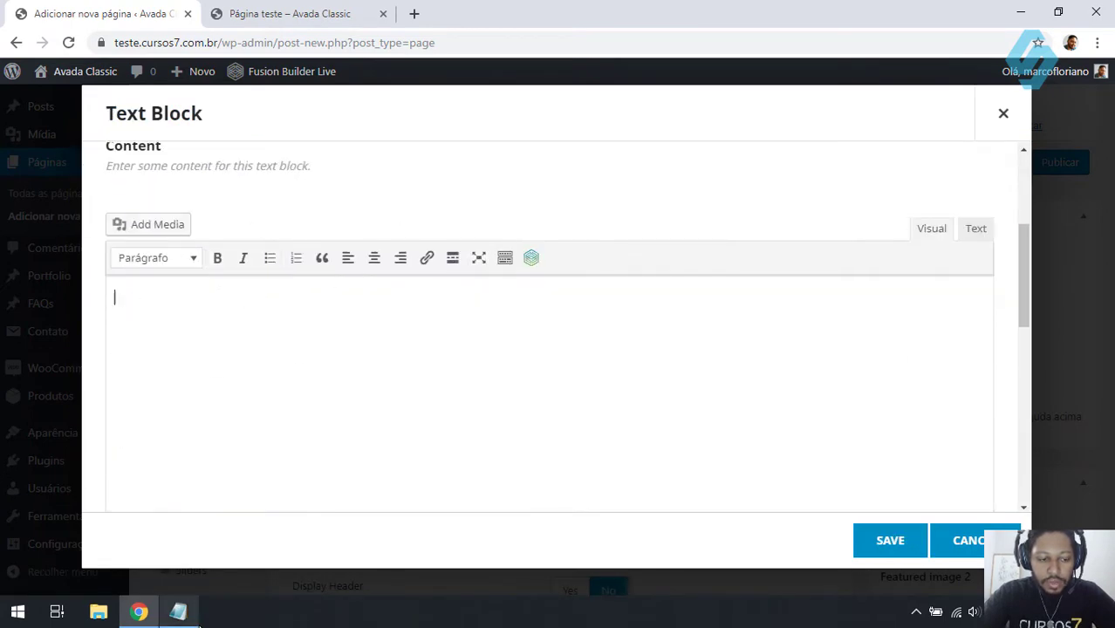
click(178, 611)
key(ctrl+a)
key(ctrl+c)
click(238, 333)
key(ctrl+v)
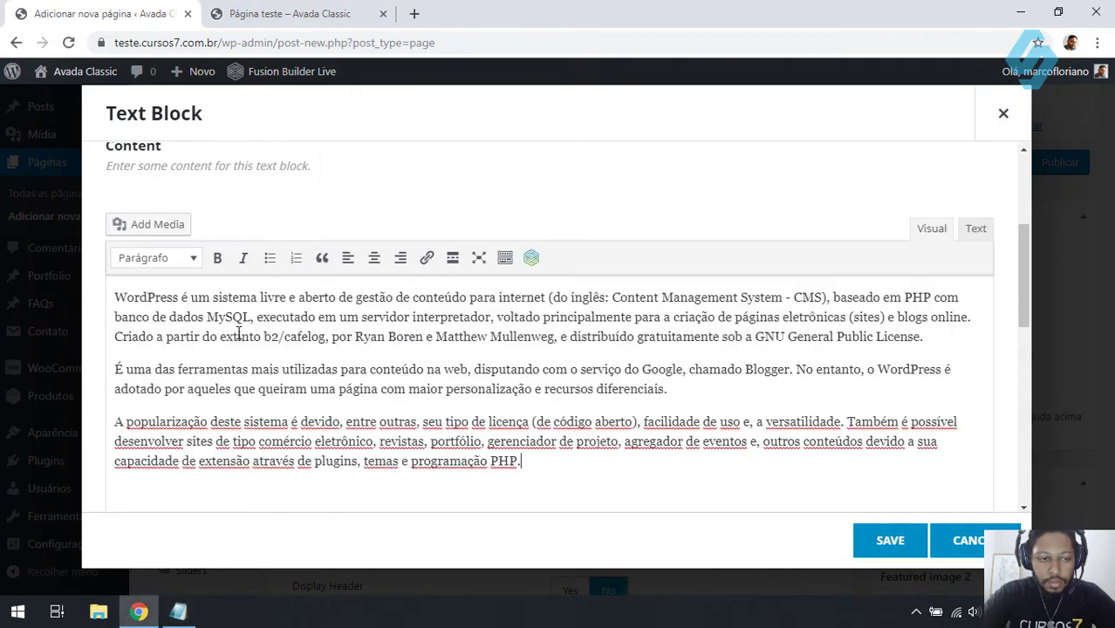
click(890, 540)
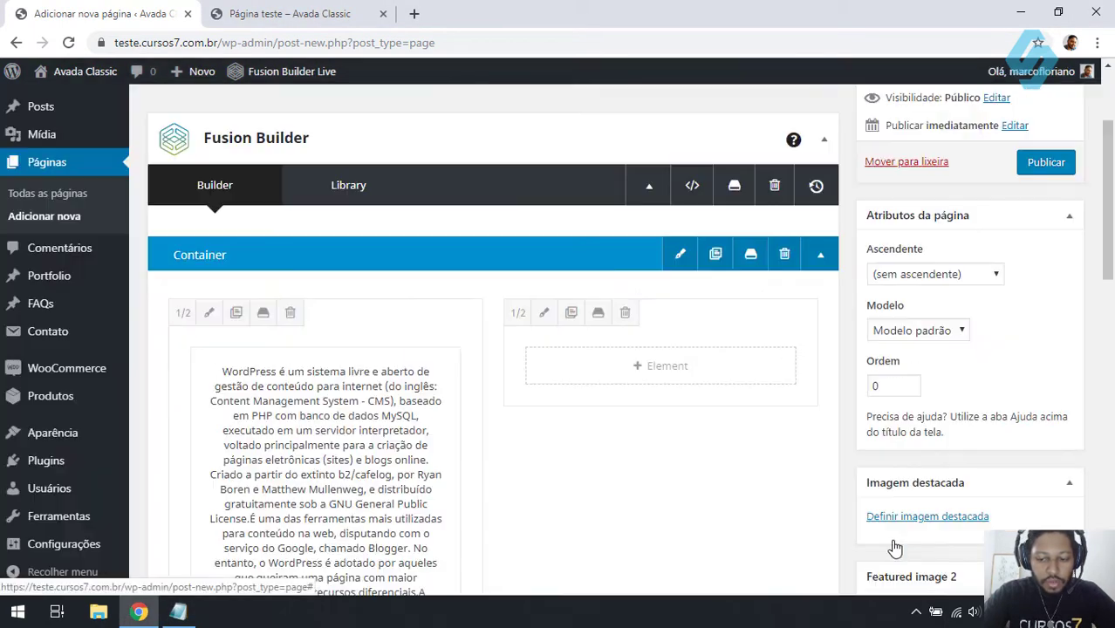
- Preview Página teste to check the text block in its half-width column, then return to the page editor
scroll(366, 323, down, 2)
scroll(340, 323, down, 1)
scroll(361, 341, up, 2)
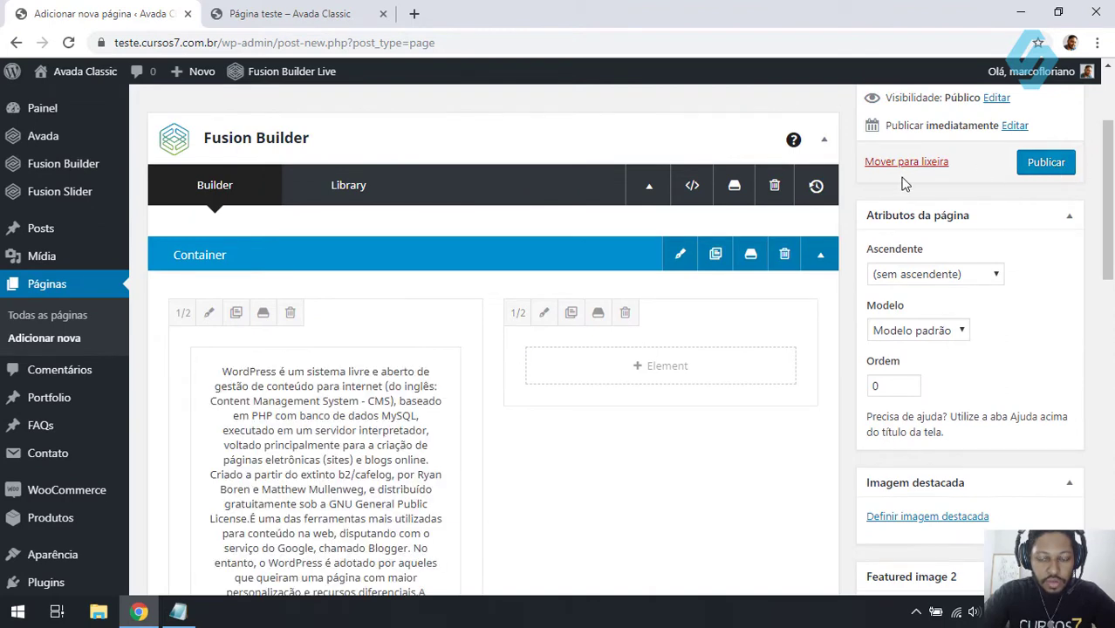
scroll(960, 262, down, 3)
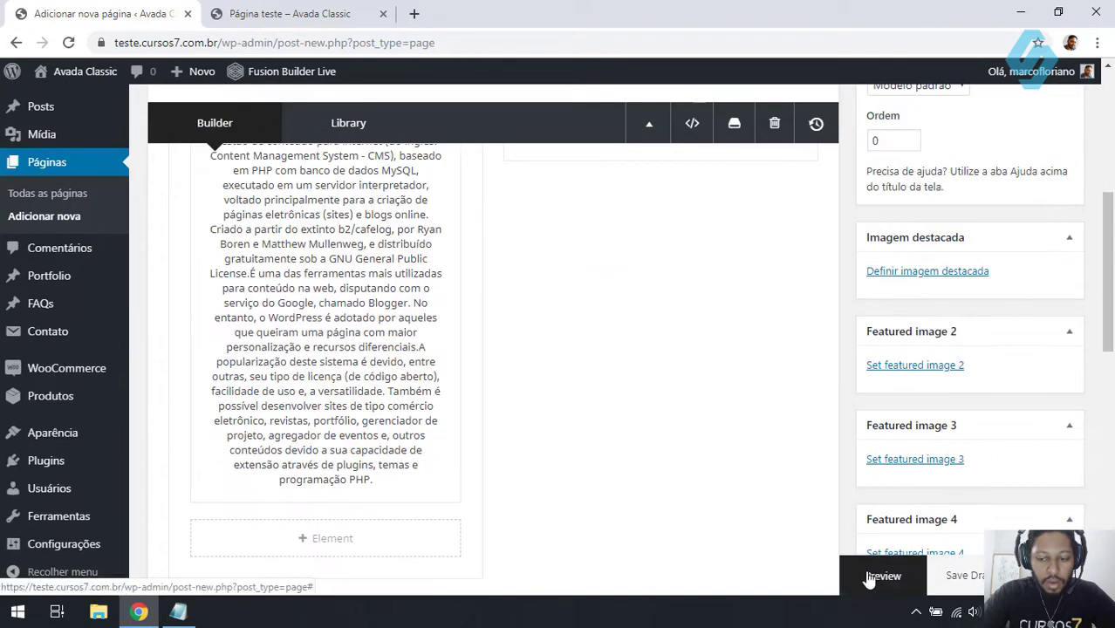
click(876, 575)
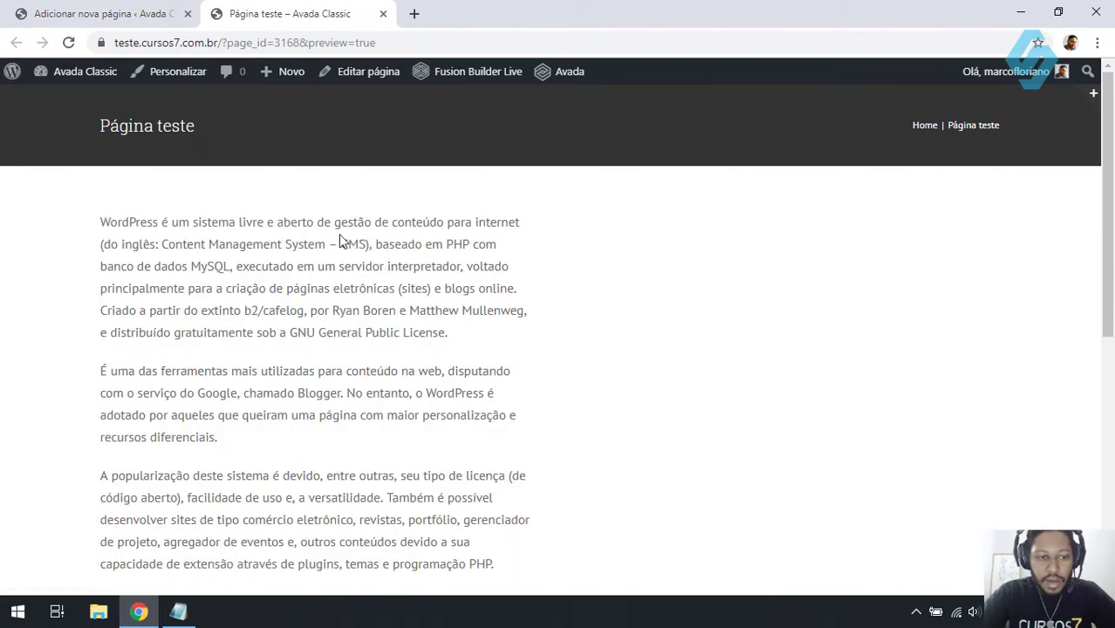
scroll(338, 234, down, 2)
scroll(341, 235, up, 2)
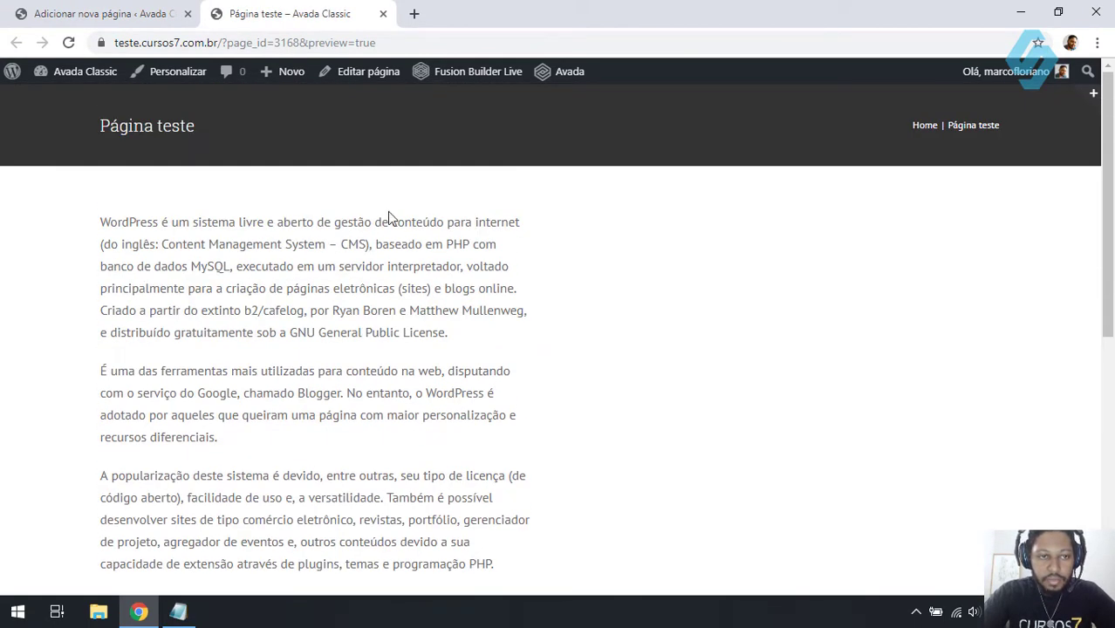
click(135, 9)
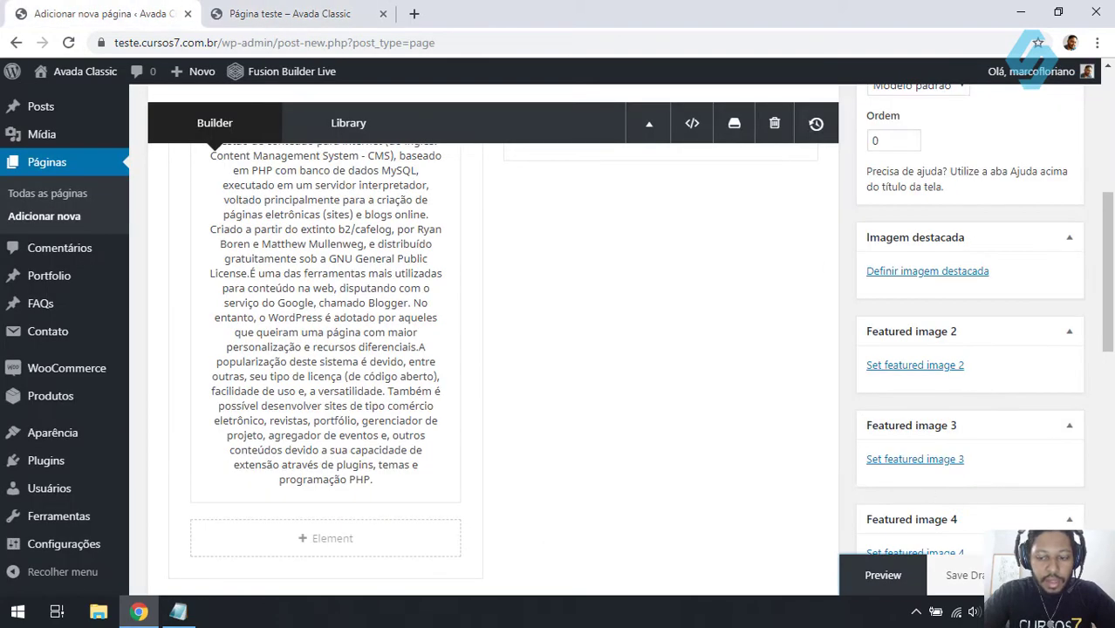
- Save the page as a draft and return to its editor
click(973, 575)
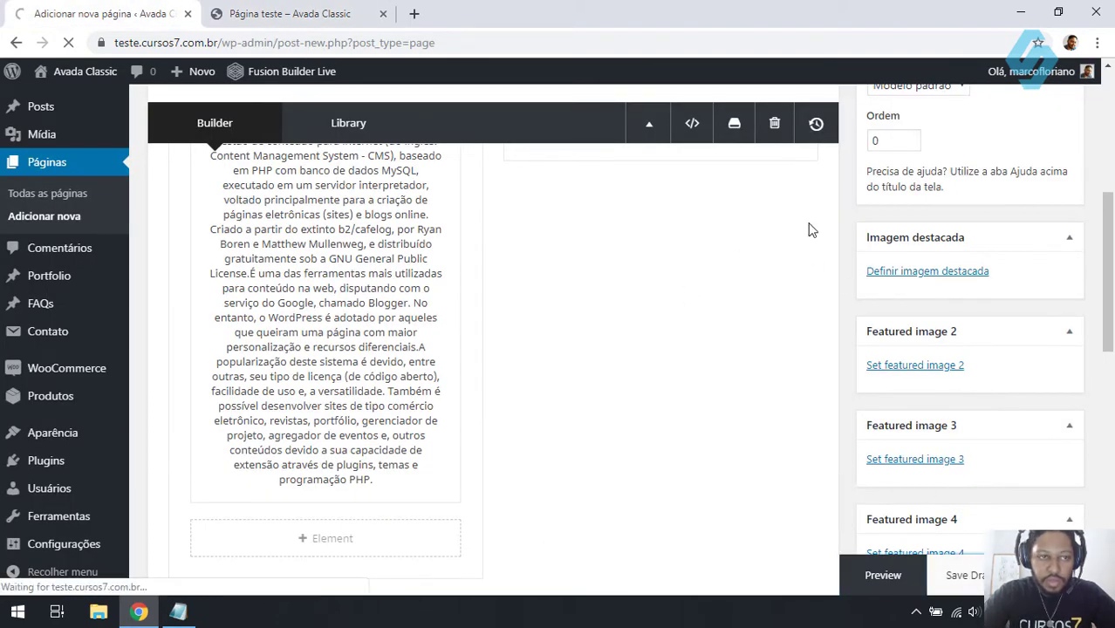
click(322, 13)
click(120, 11)
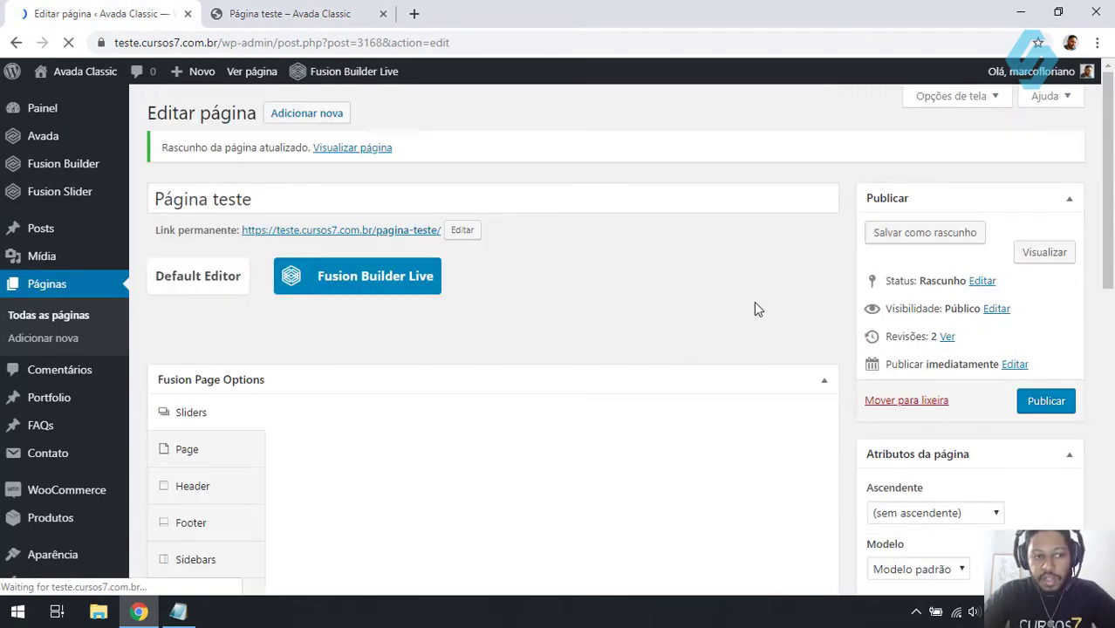
- Compare the container and column layout in Fusion Builder with the Página teste preview, then return to the editor
scroll(786, 257, down, 6)
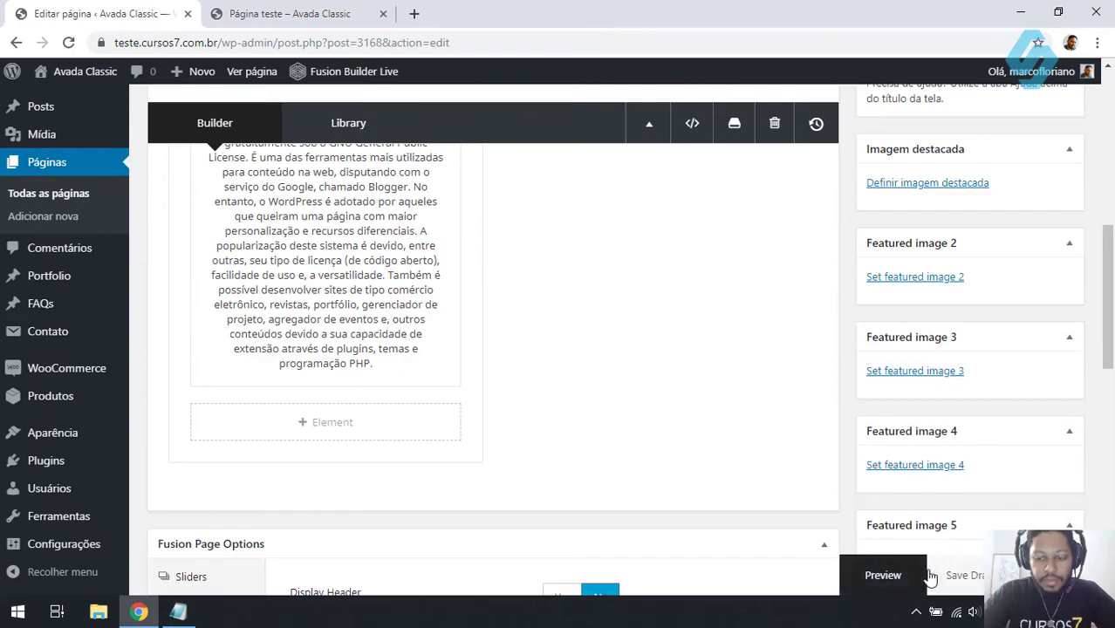
scroll(663, 325, up, 2)
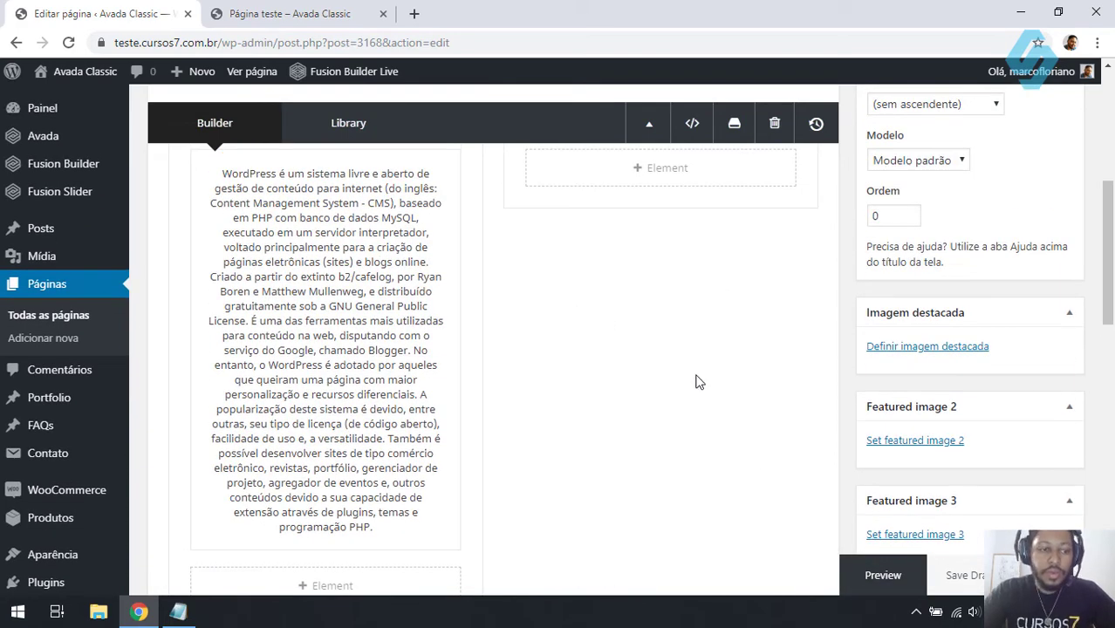
scroll(690, 323, up, 1)
scroll(690, 329, up, 5)
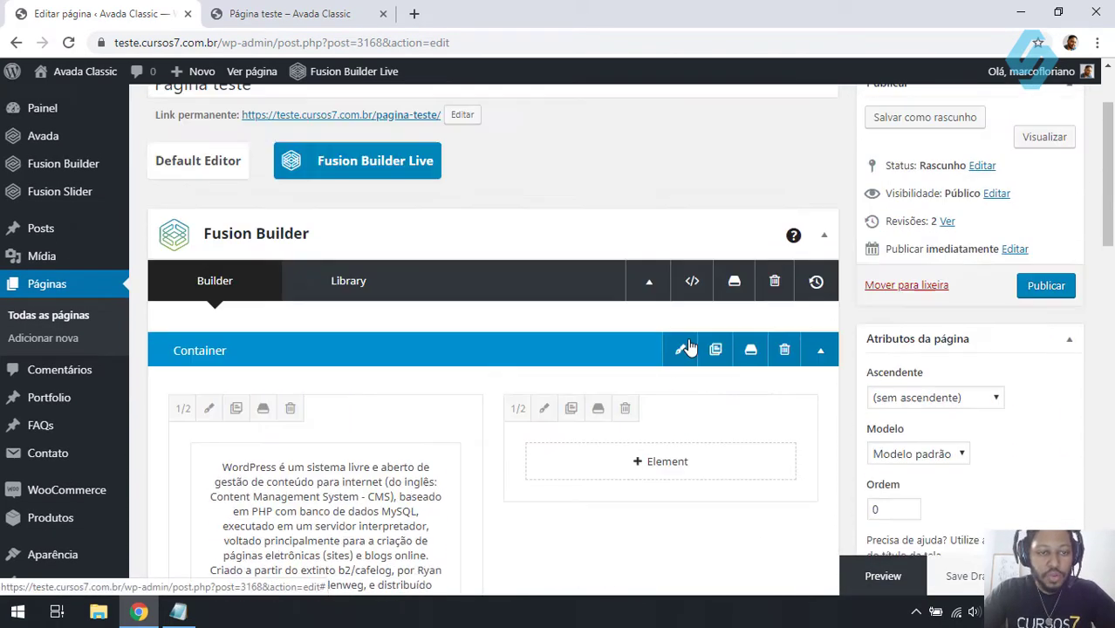
scroll(759, 347, down, 5)
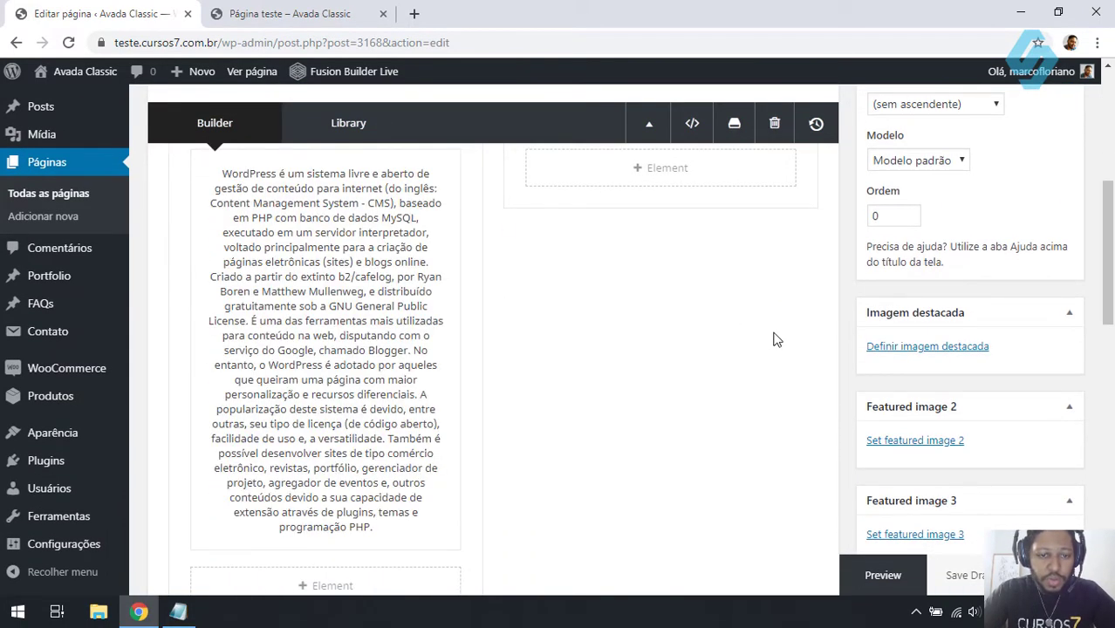
scroll(776, 342, up, 3)
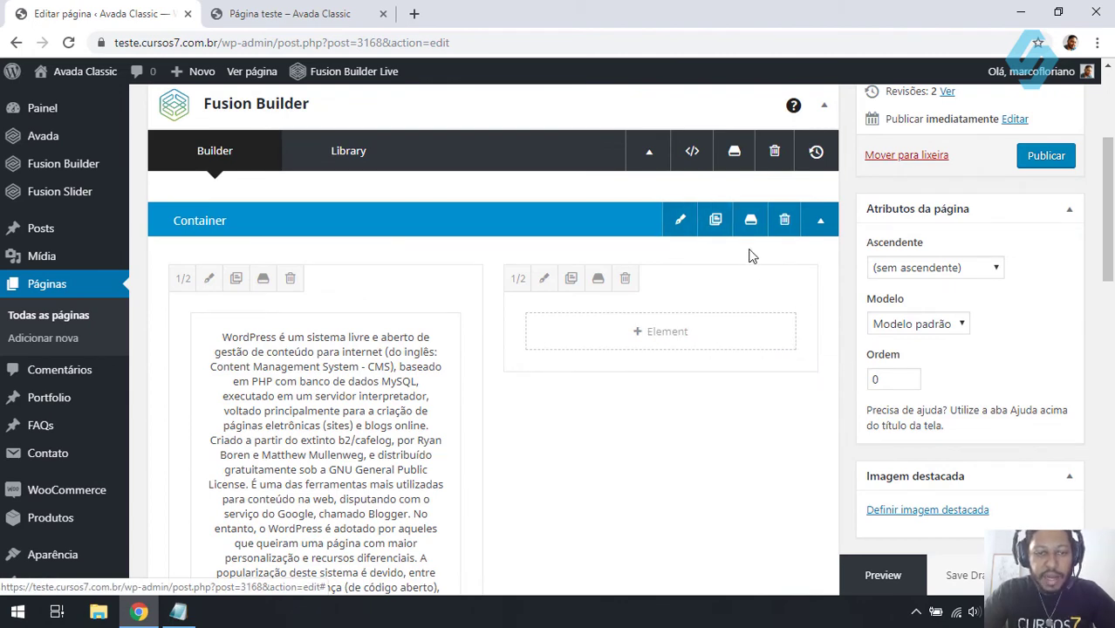
scroll(702, 406, down, 5)
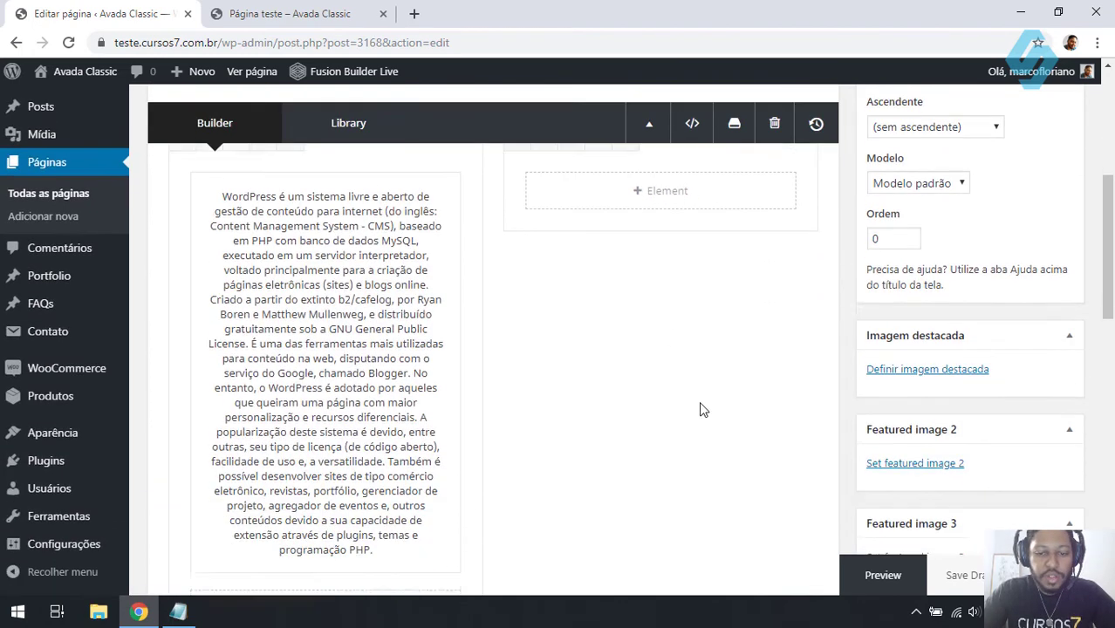
click(263, 7)
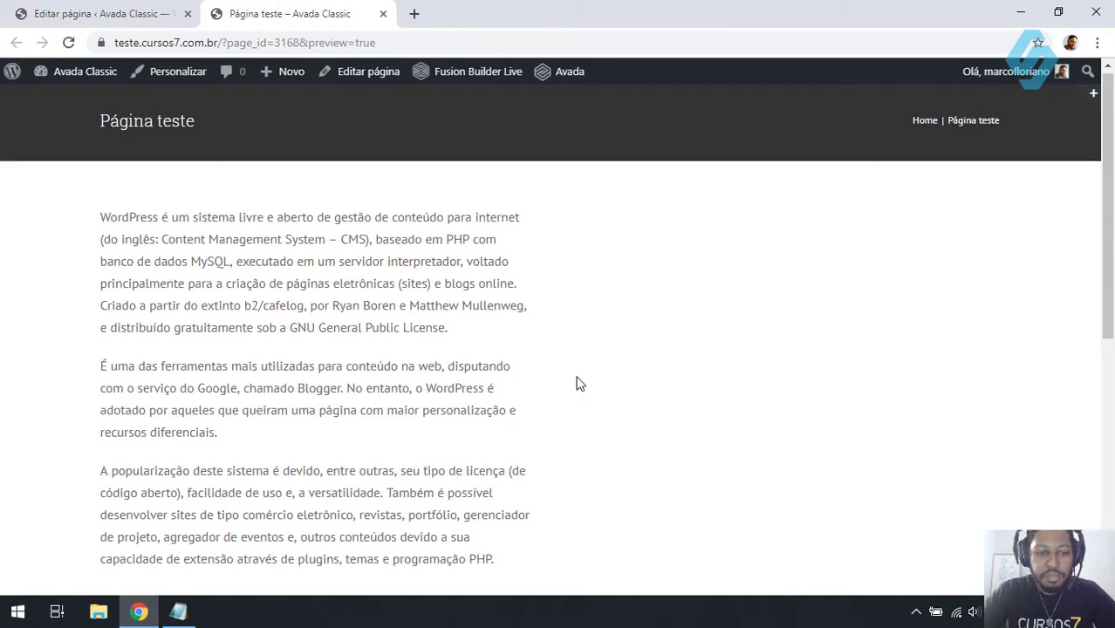
scroll(577, 381, down, 3)
scroll(577, 381, up, 3)
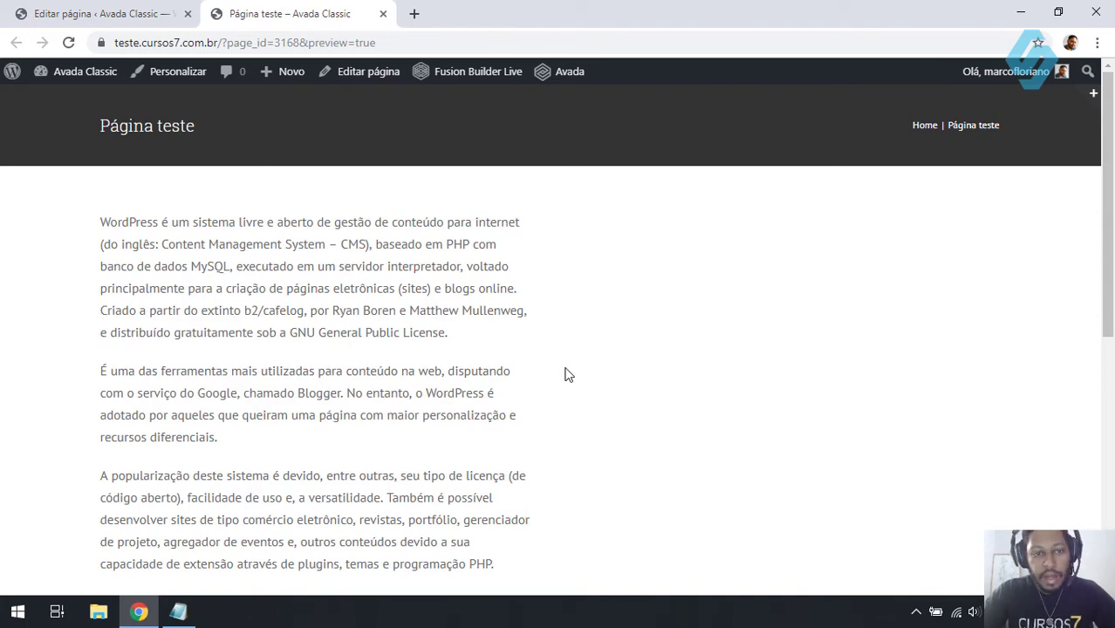
click(91, 14)
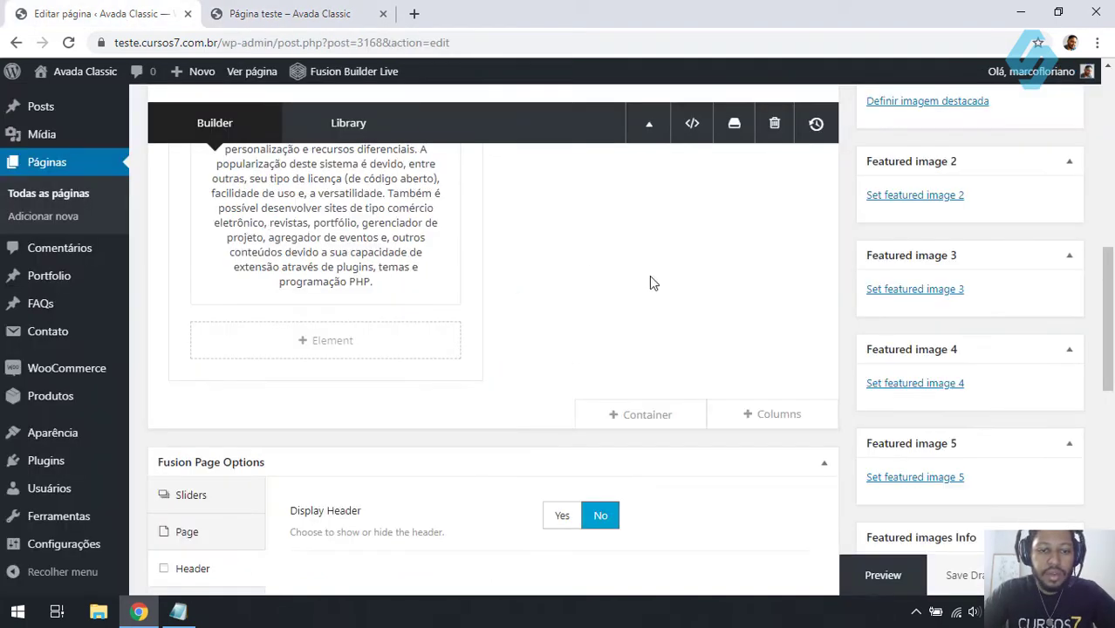
- Try the text block's column at 1/1 width and at 3/4 width
scroll(697, 331, up, 3)
scroll(723, 399, up, 4)
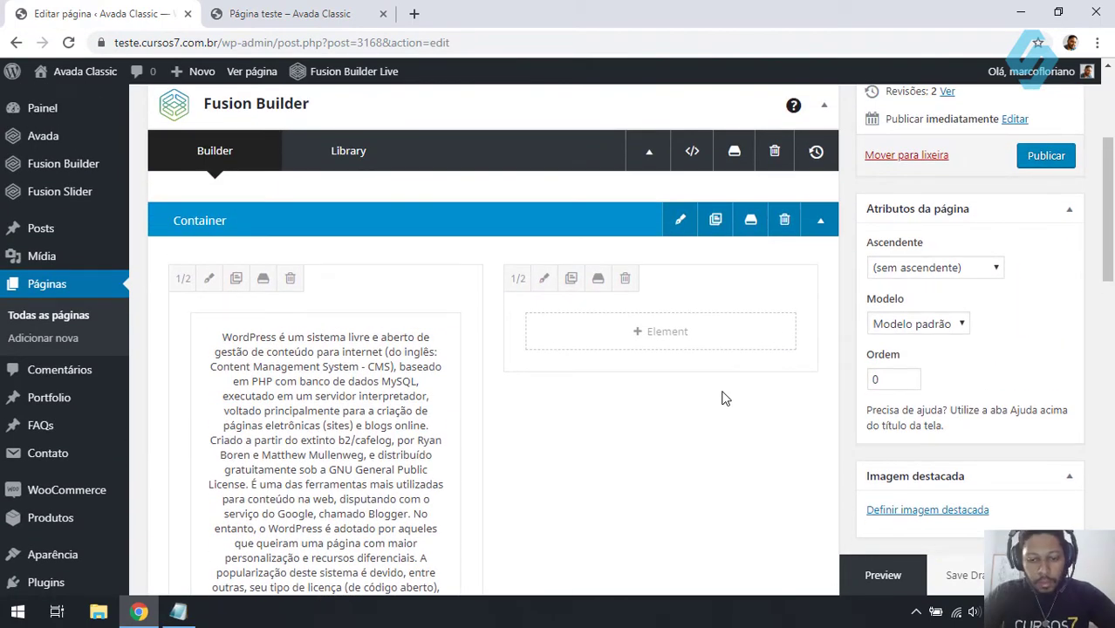
scroll(316, 382, down, 2)
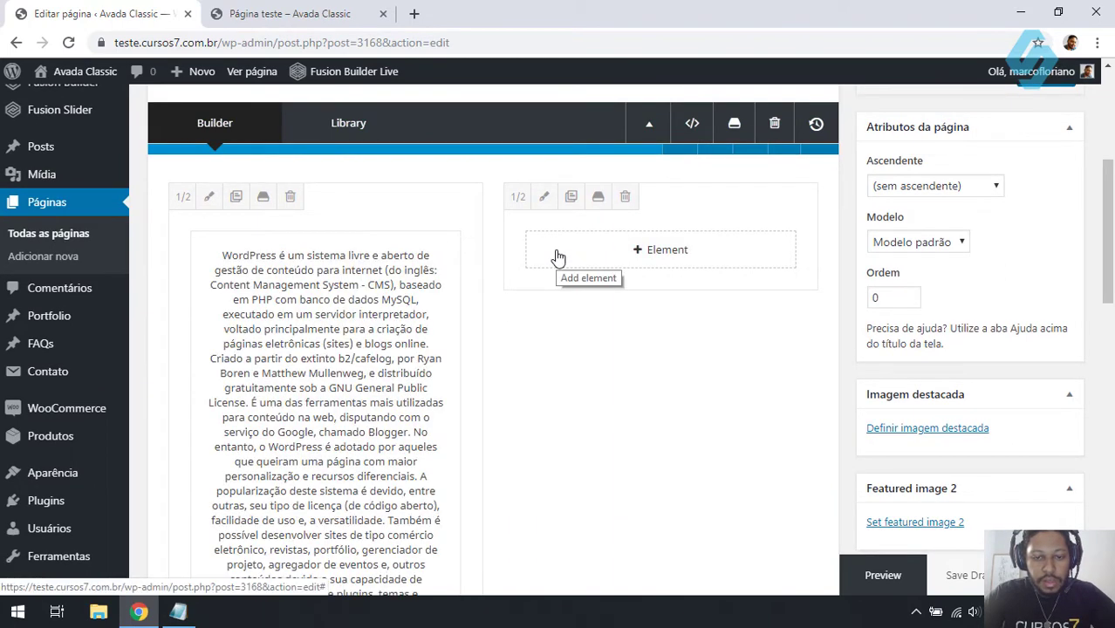
click(184, 198)
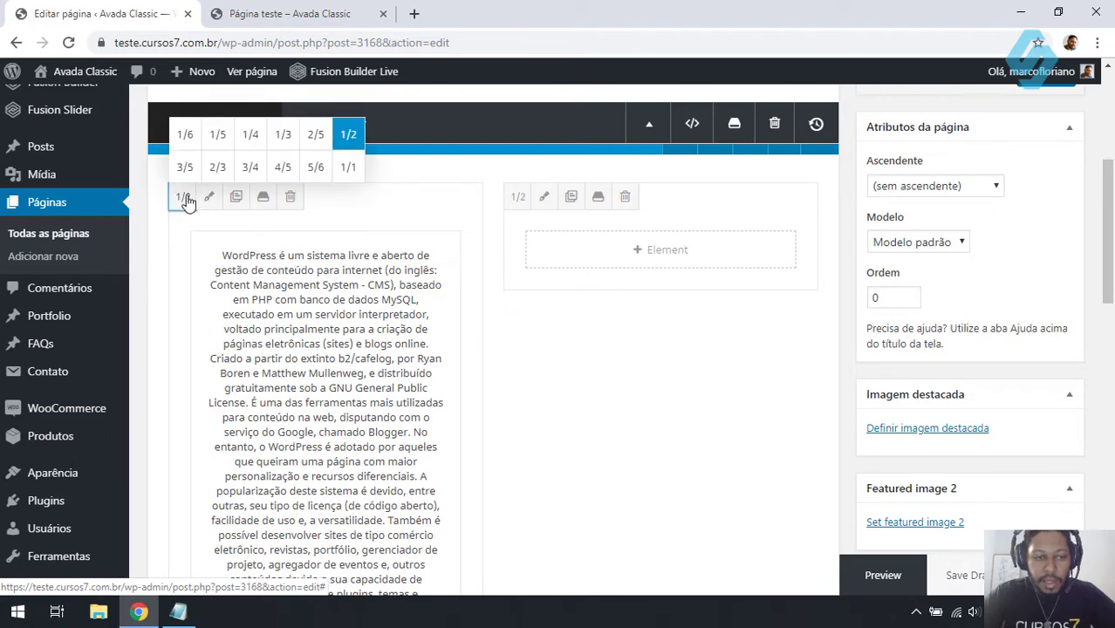
click(349, 168)
scroll(530, 298, down, 2)
scroll(490, 324, up, 3)
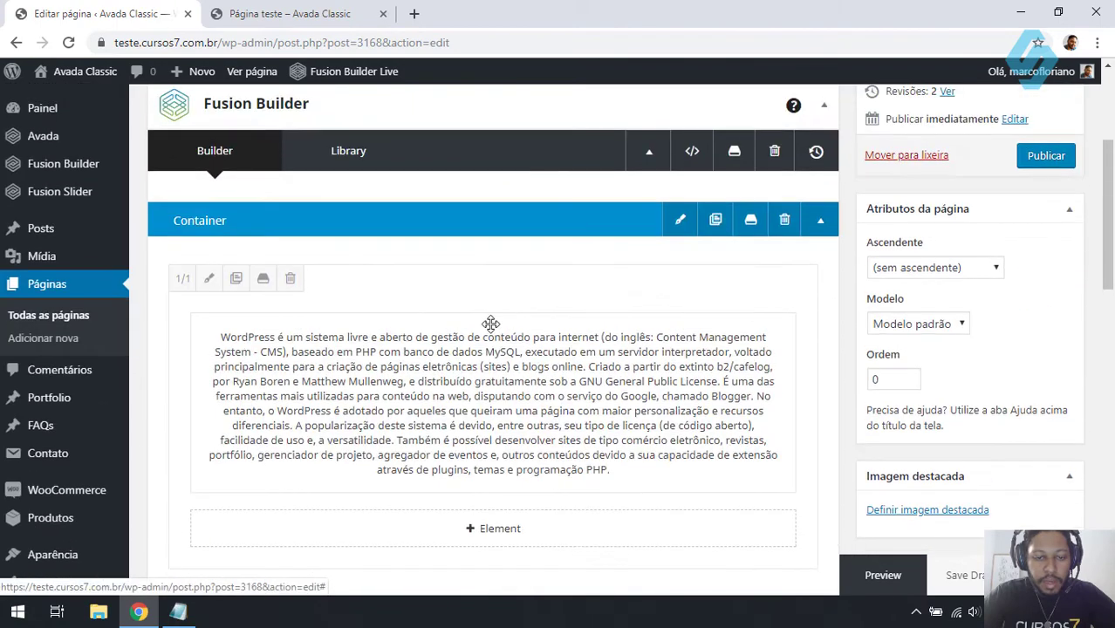
click(183, 280)
click(258, 250)
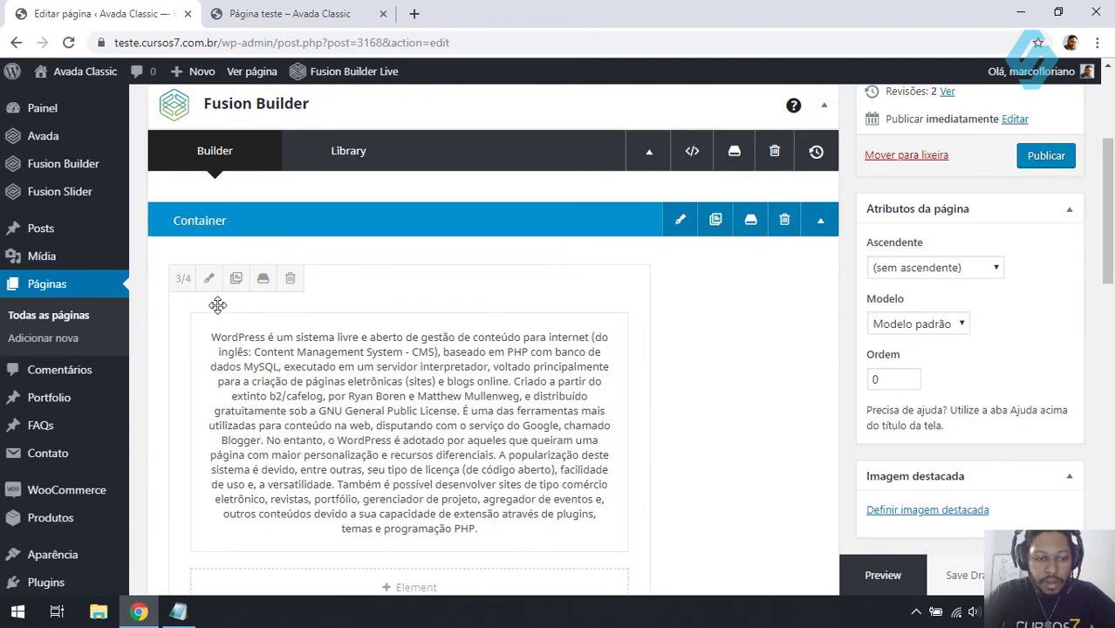
- Check the empty column's placement, then restore the text block's column to 1/2 width
scroll(286, 321, down, 5)
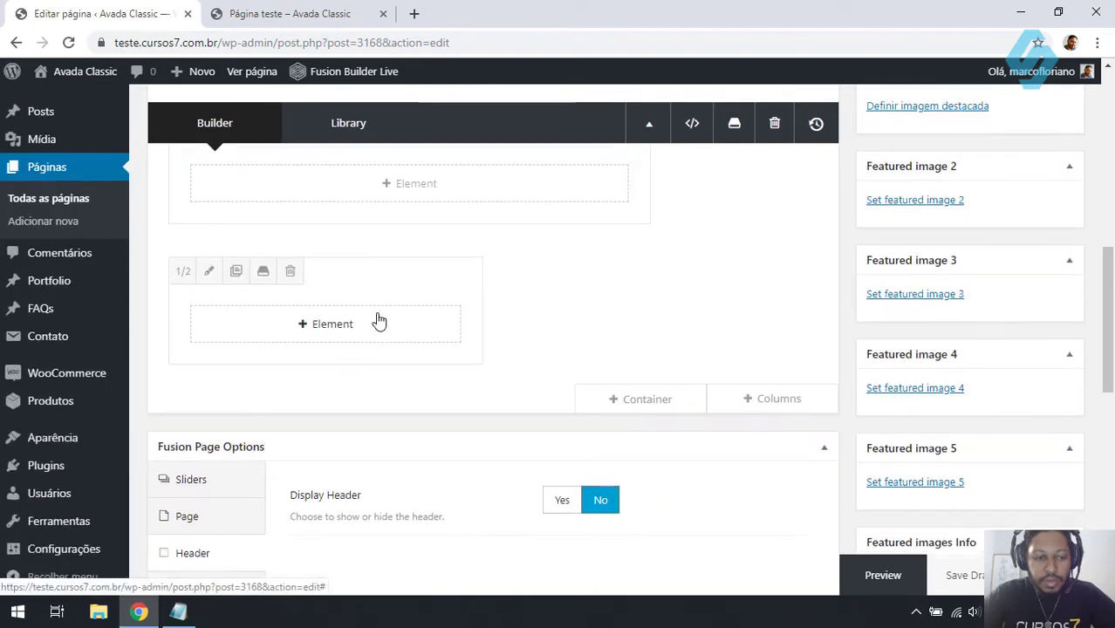
scroll(367, 315, up, 5)
click(183, 277)
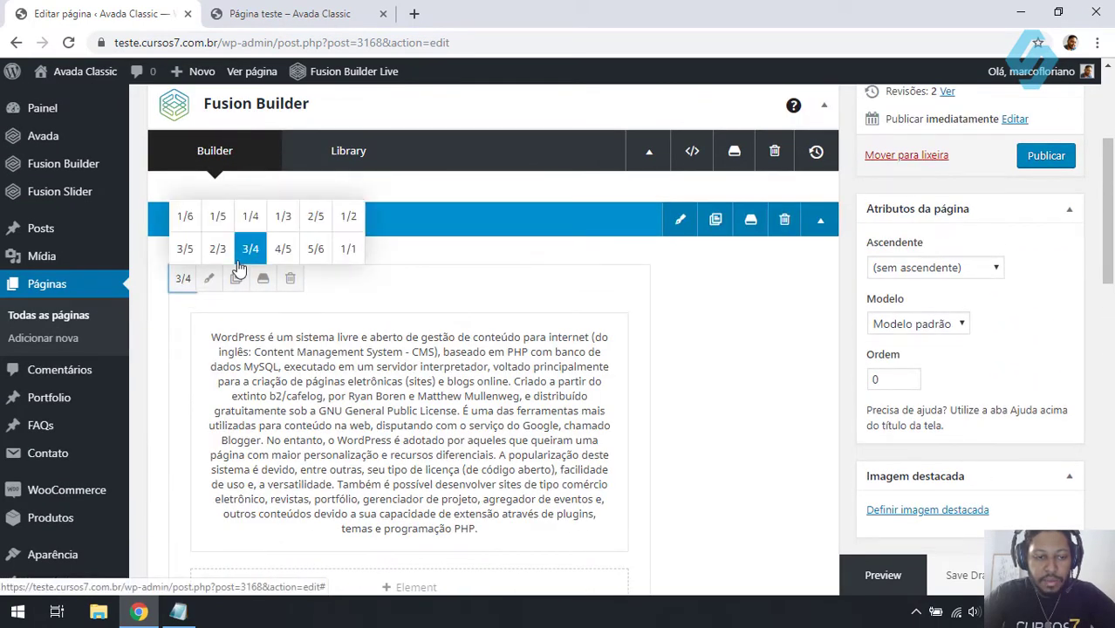
click(349, 220)
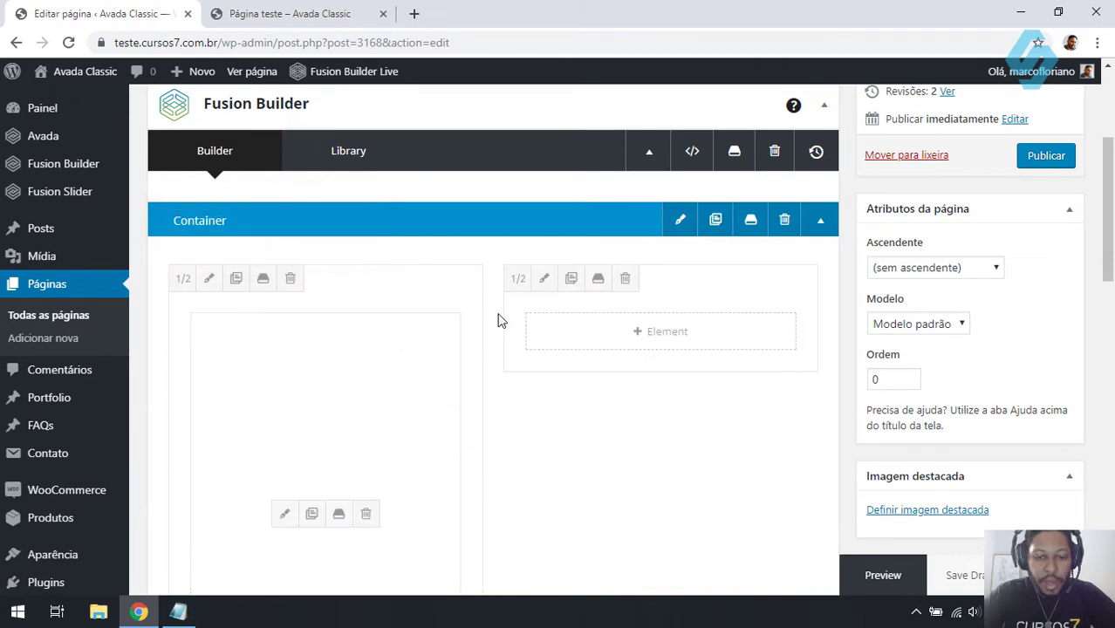
- Duplicate the 1/2 column containing the text block and delete the leftover empty 1/2 column
scroll(573, 394, down, 2)
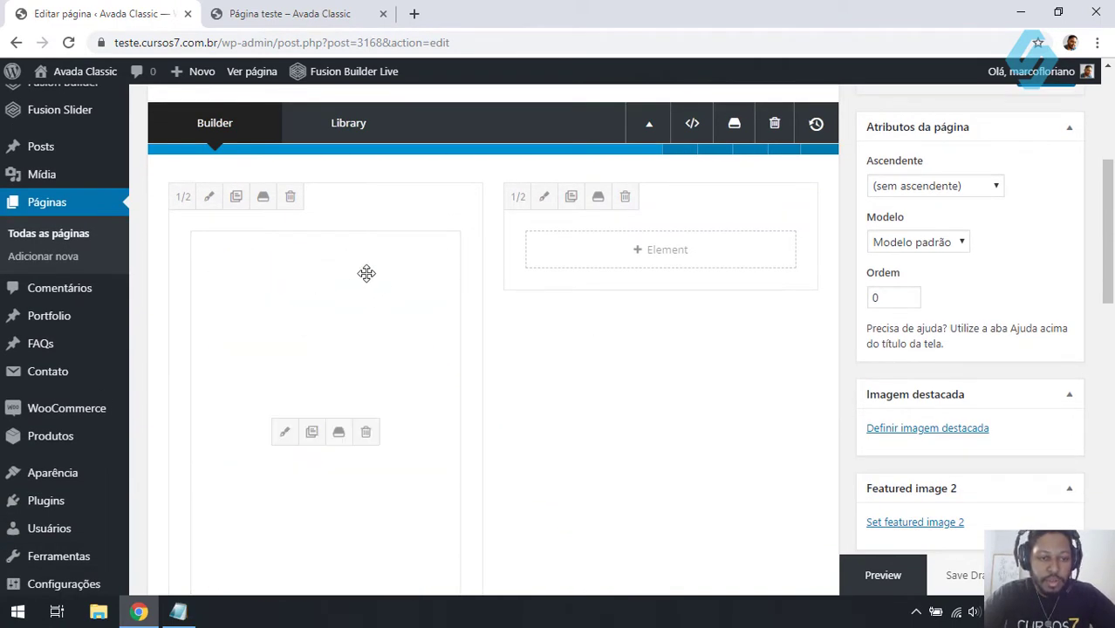
click(236, 198)
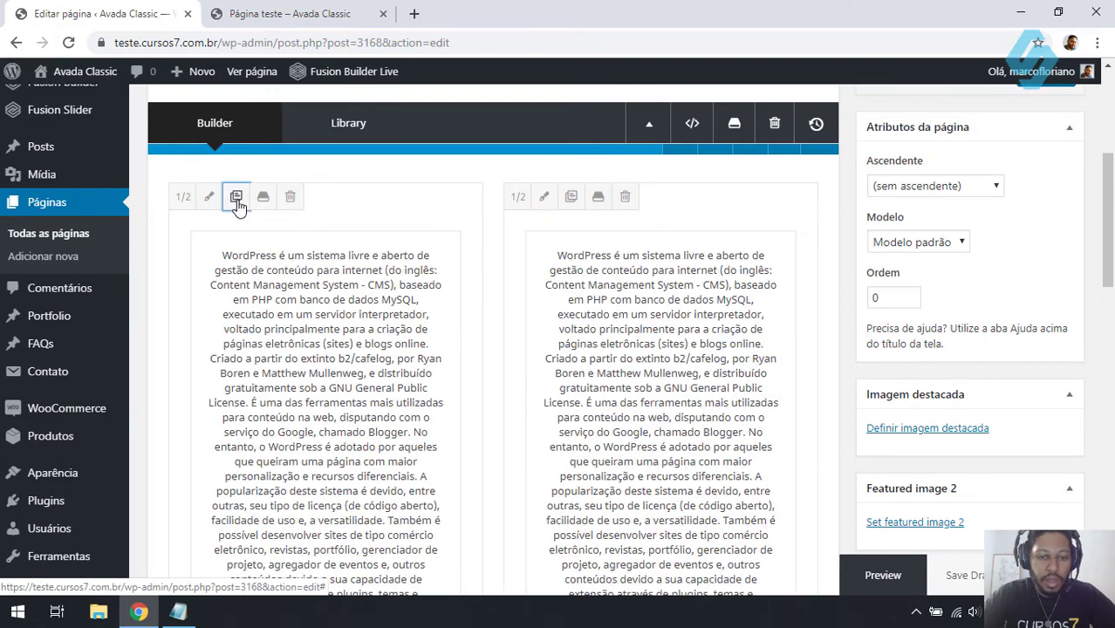
scroll(732, 351, down, 3)
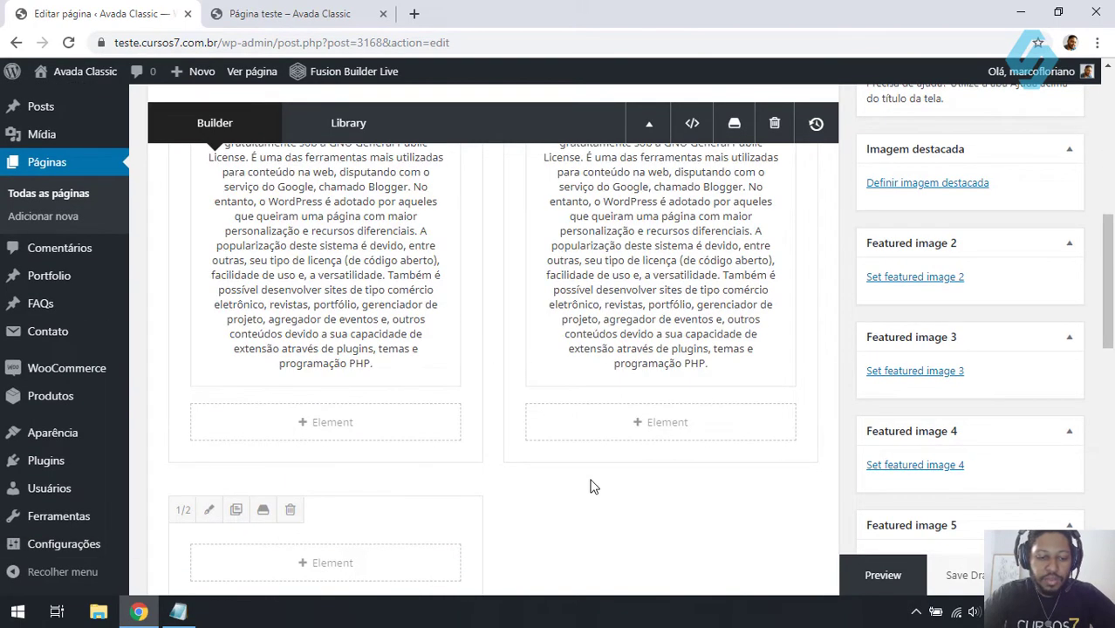
scroll(585, 480, down, 2)
click(293, 348)
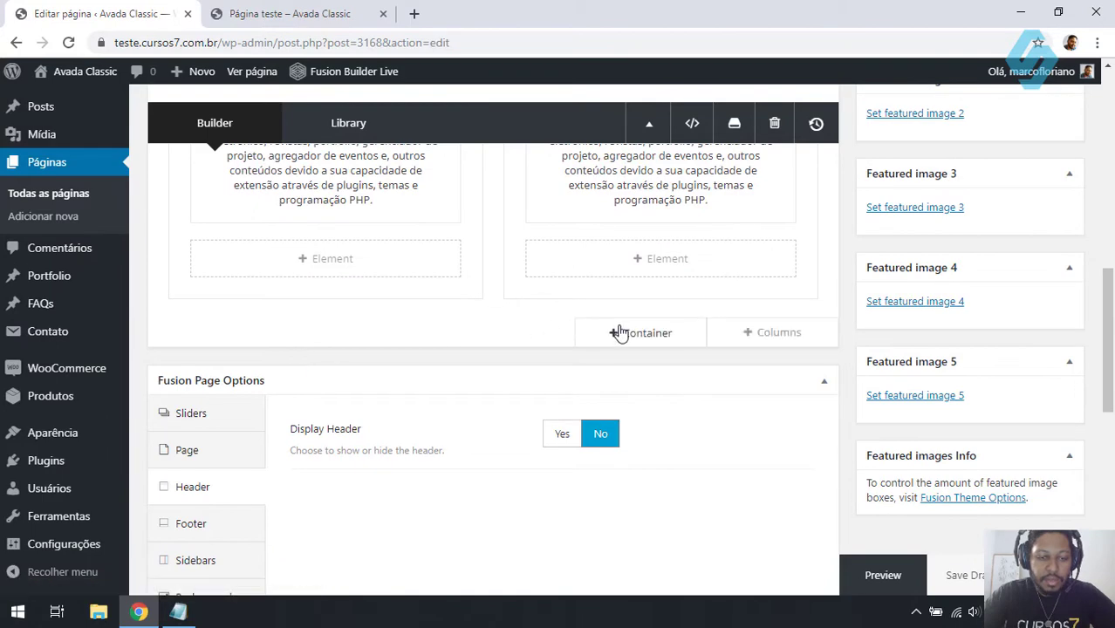
scroll(656, 306, up, 5)
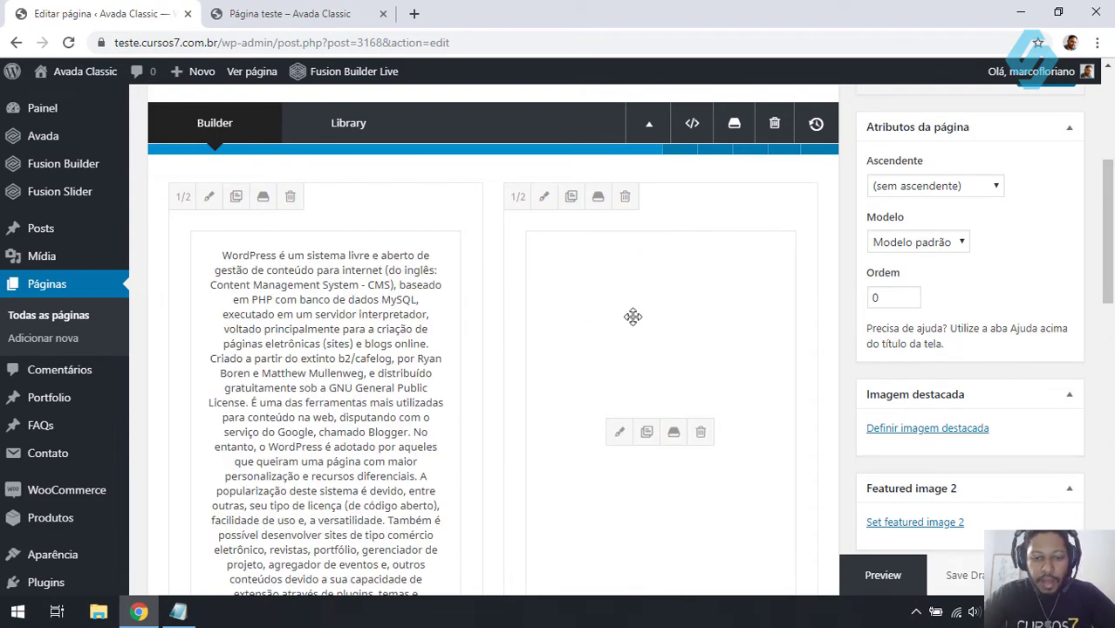
scroll(366, 419, down, 3)
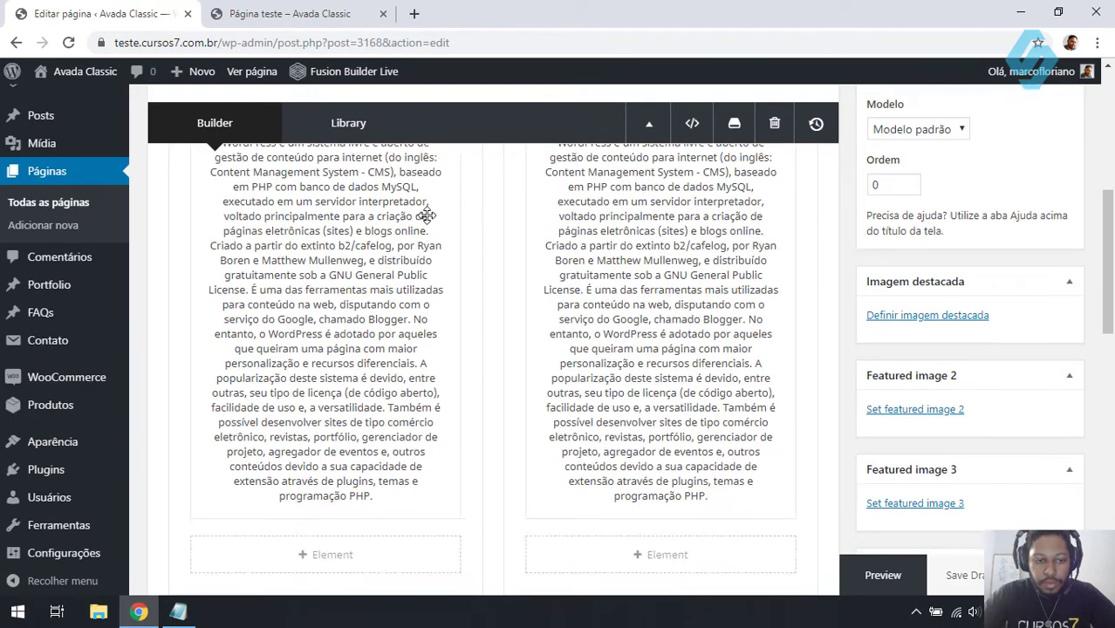
- Move the text block from the first half-width column into the second column, below its existing text
scroll(367, 288, up, 2)
scroll(366, 288, down, 3)
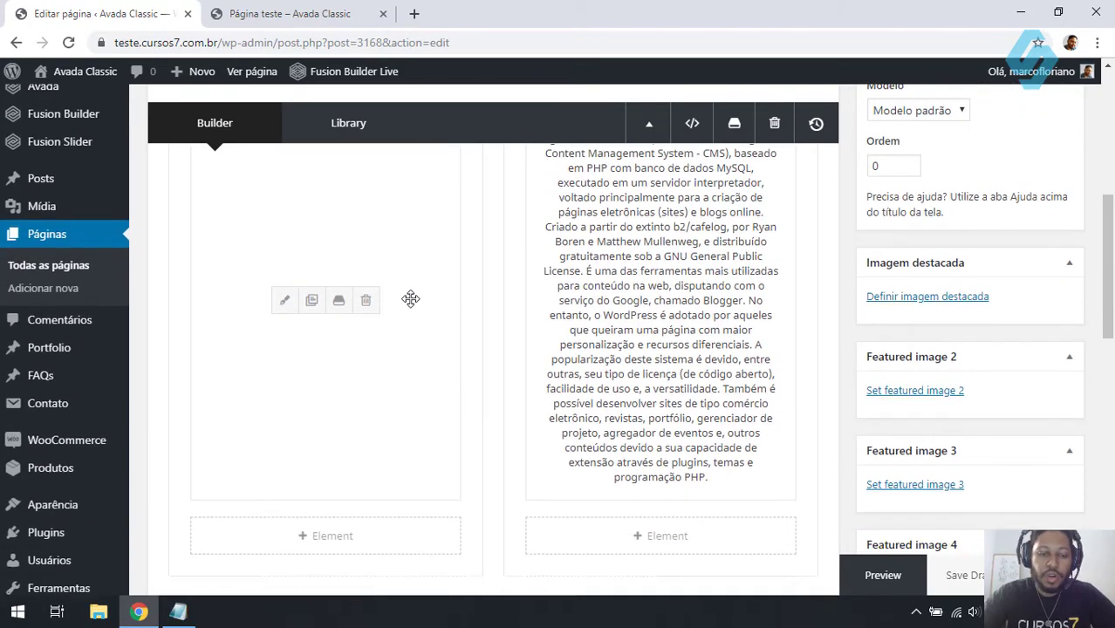
scroll(375, 349, up, 3)
drag(370, 283, 667, 283)
scroll(423, 329, up, 3)
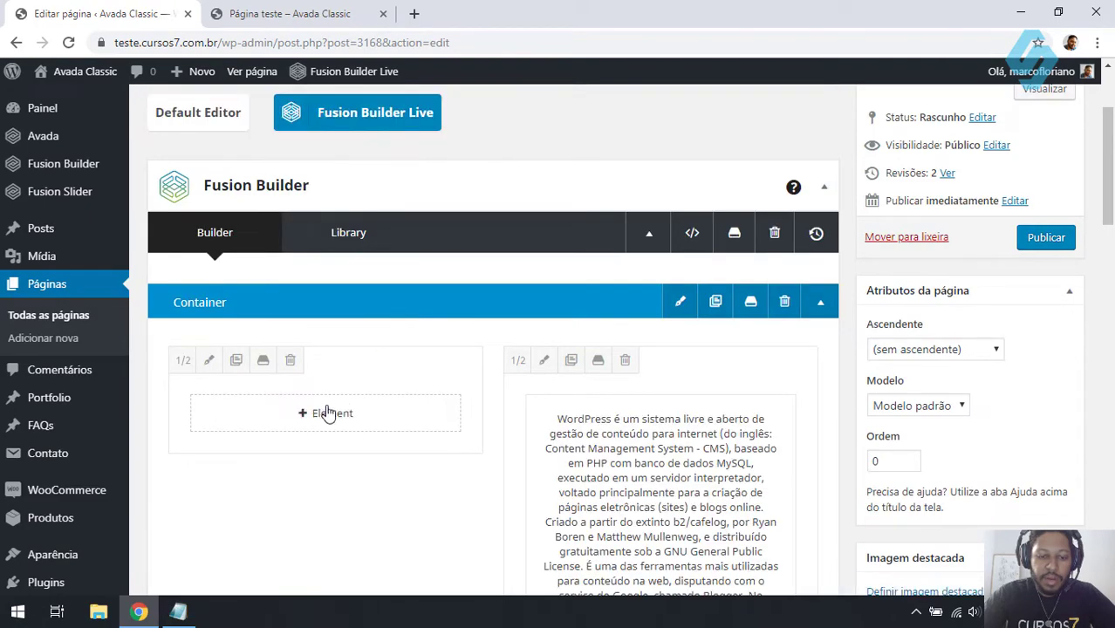
scroll(605, 399, down, 6)
scroll(663, 410, down, 5)
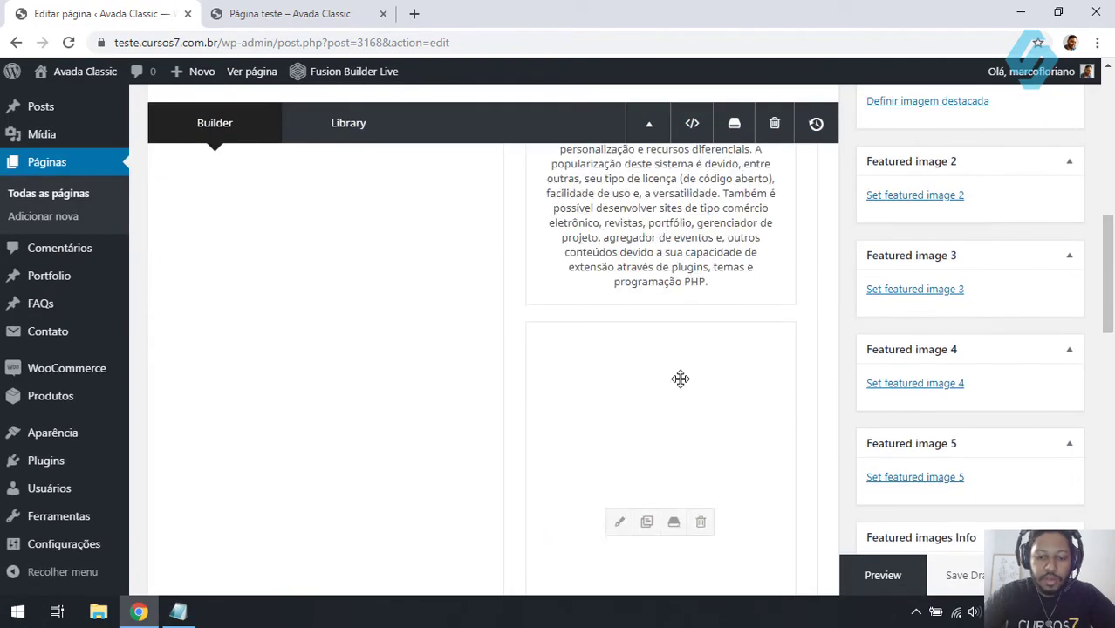
scroll(642, 276, down, 3)
- Move one of the second column's two text blocks back into the empty first column
scroll(646, 289, up, 9)
drag(691, 218, 333, 227)
scroll(602, 262, up, 3)
drag(670, 397, 351, 317)
scroll(558, 339, down, 3)
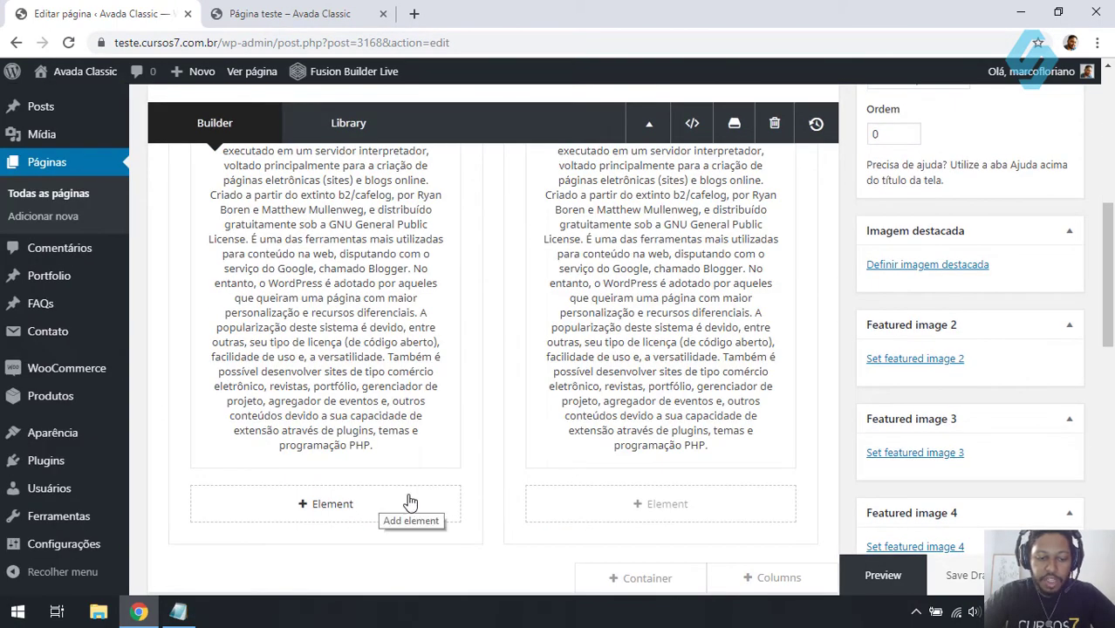
click(373, 506)
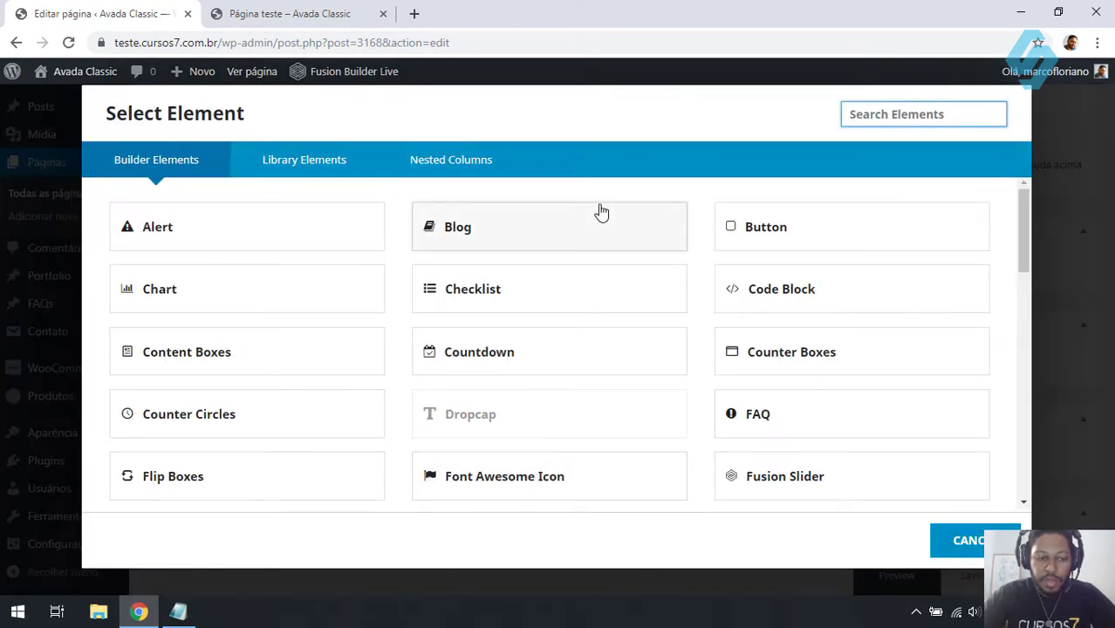
click(838, 227)
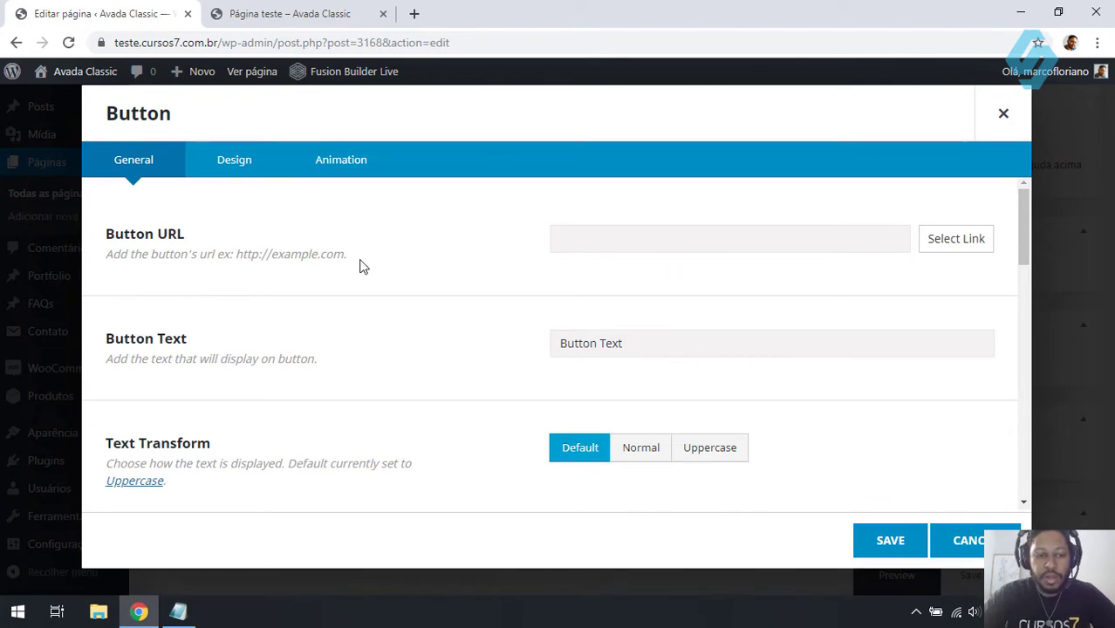
drag(357, 258, 235, 253)
key(ctrl+c)
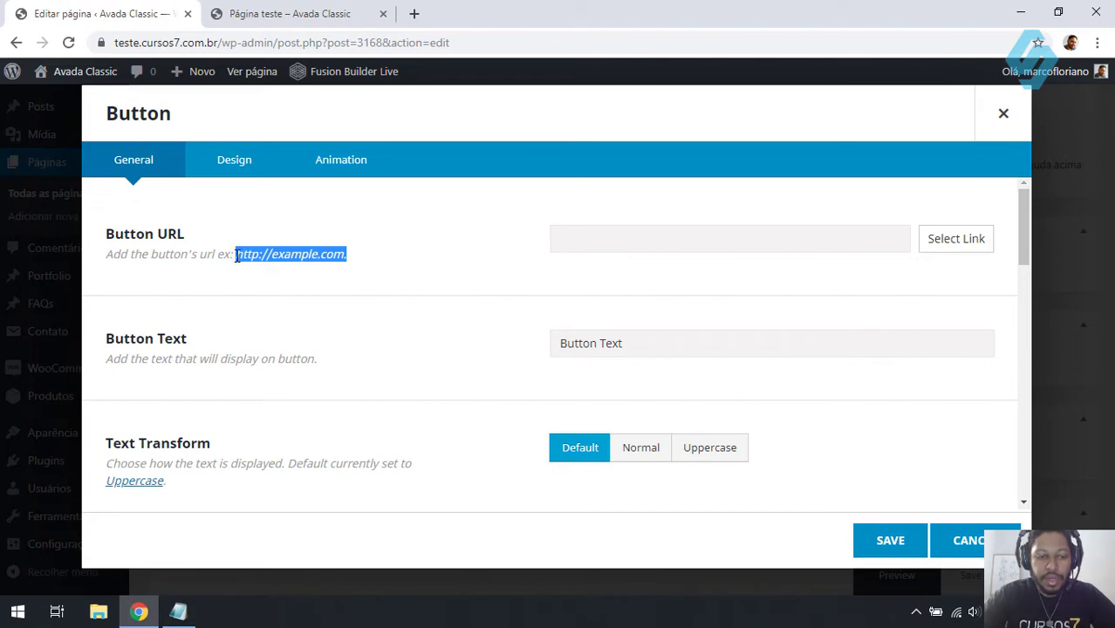
click(723, 241)
key(ctrl+v)
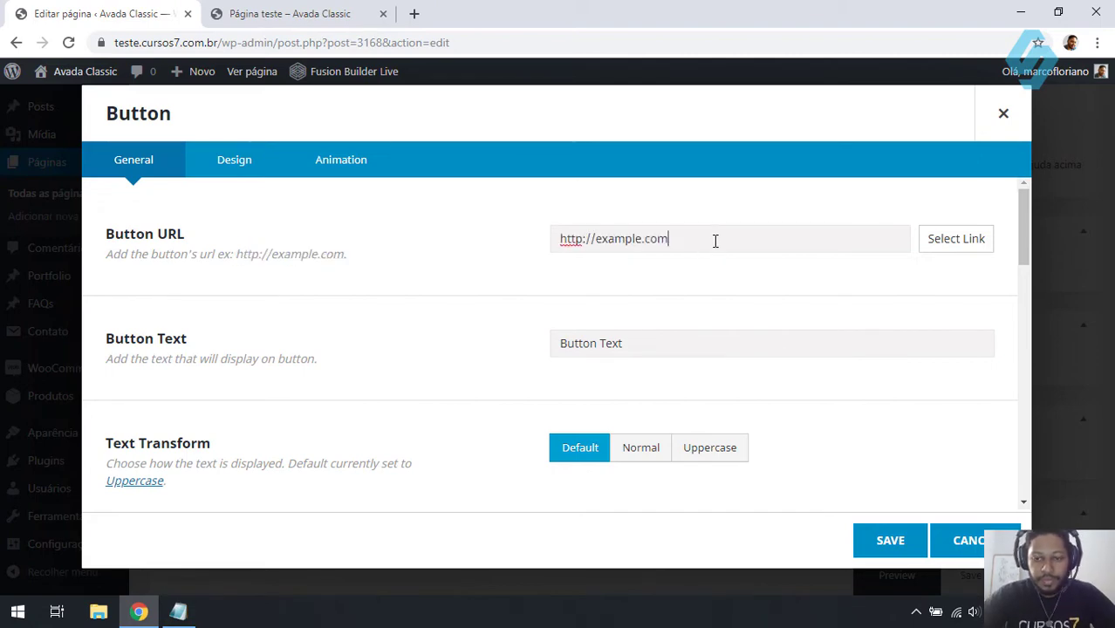
click(896, 543)
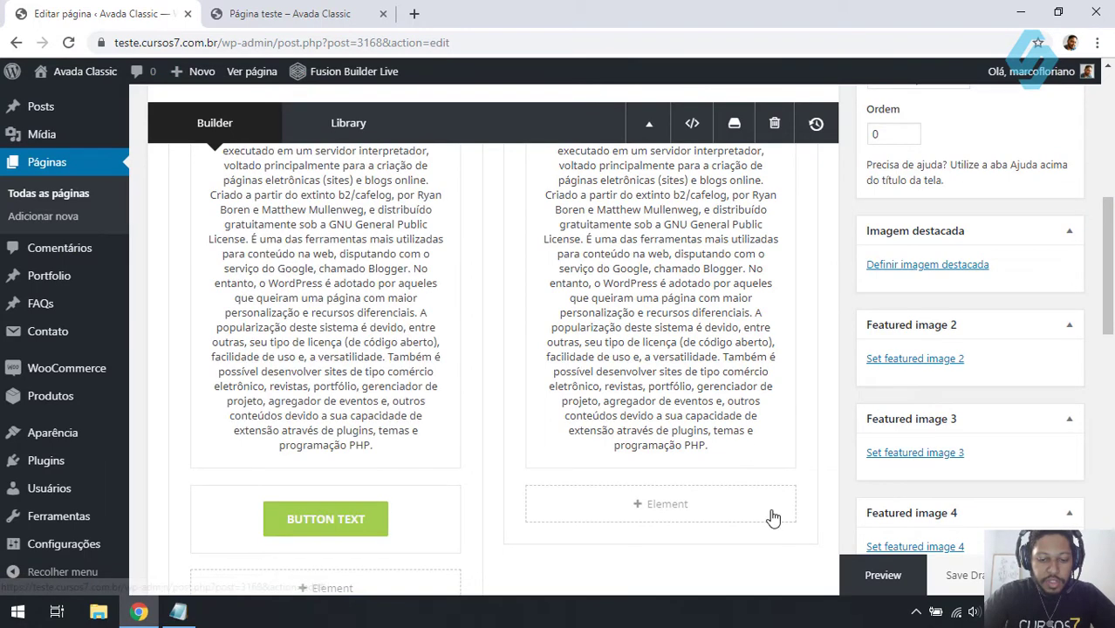
click(647, 504)
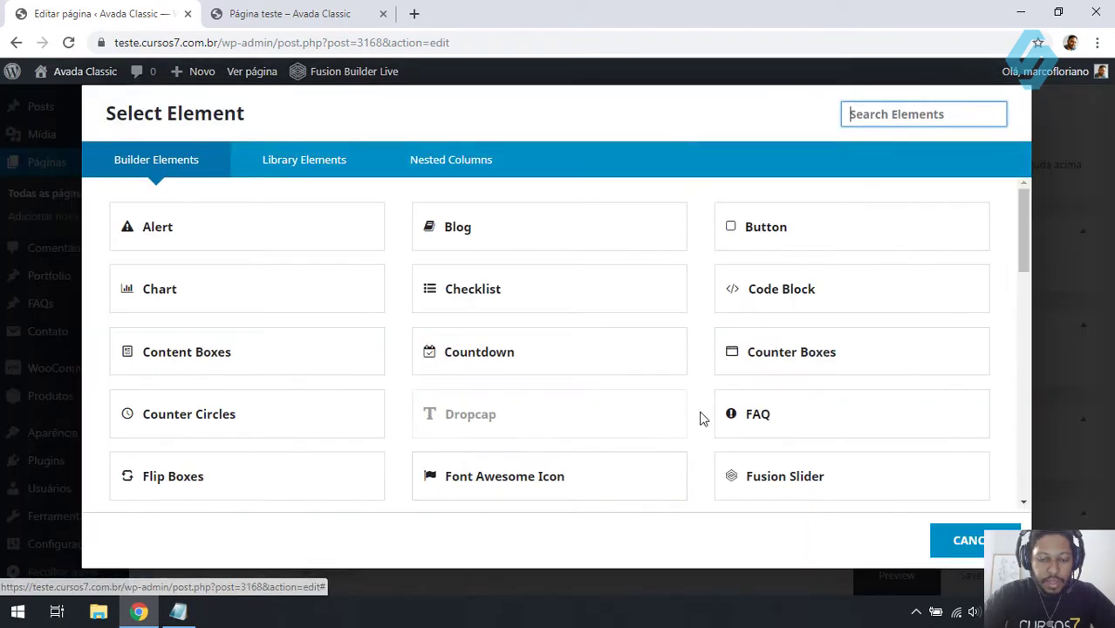
click(818, 246)
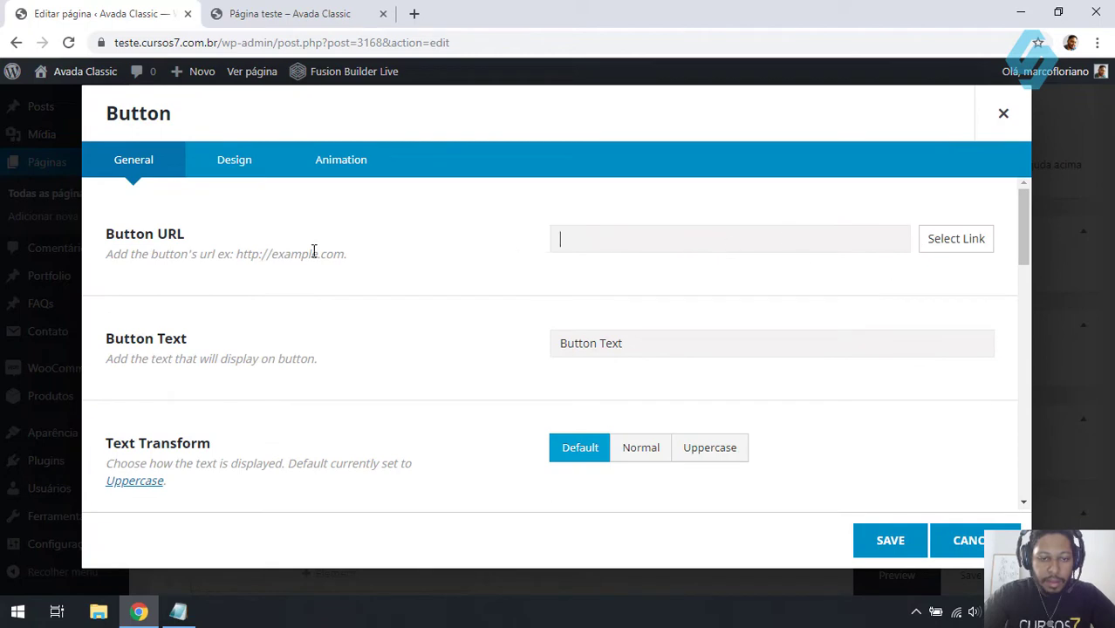
click(626, 250)
key(ctrl+v)
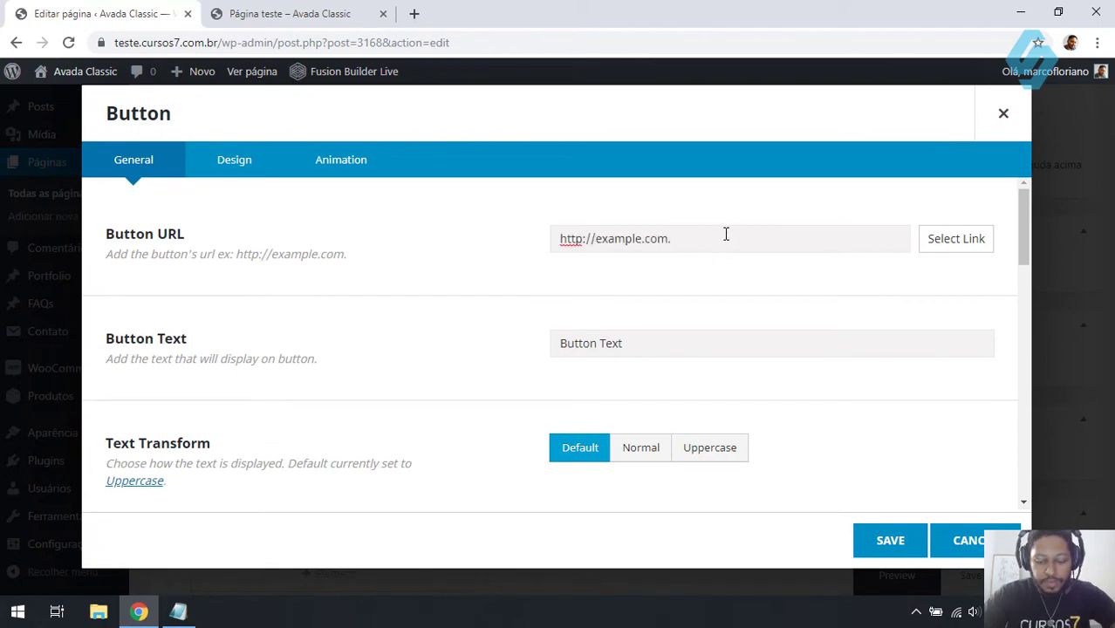
- Set the second column's button type to Flat and its size to XLarge
click(236, 163)
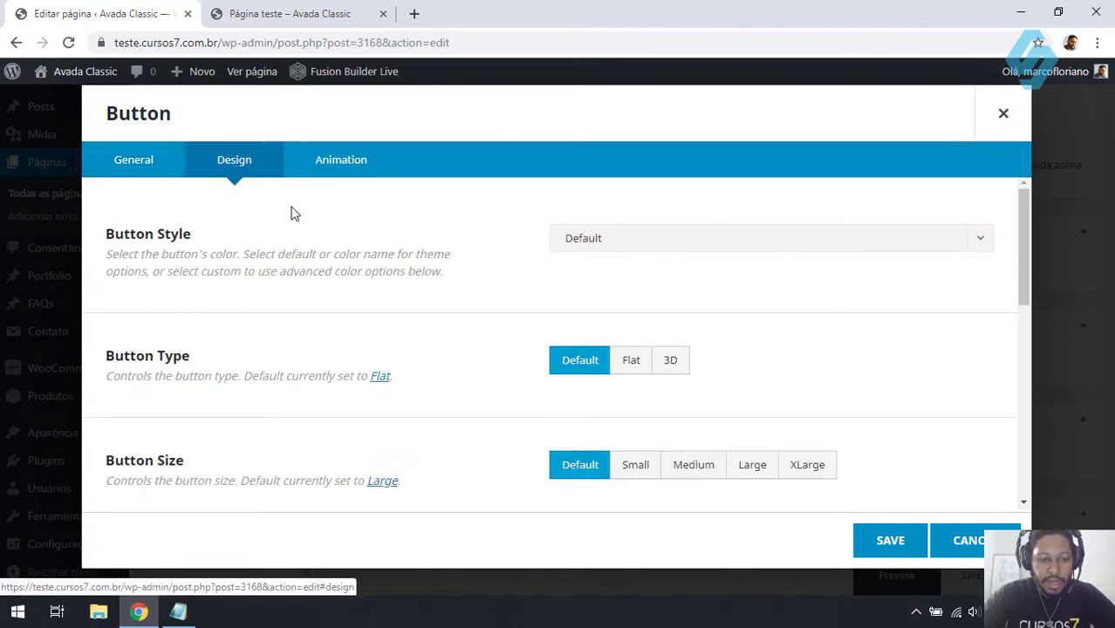
click(624, 362)
scroll(647, 318, down, 2)
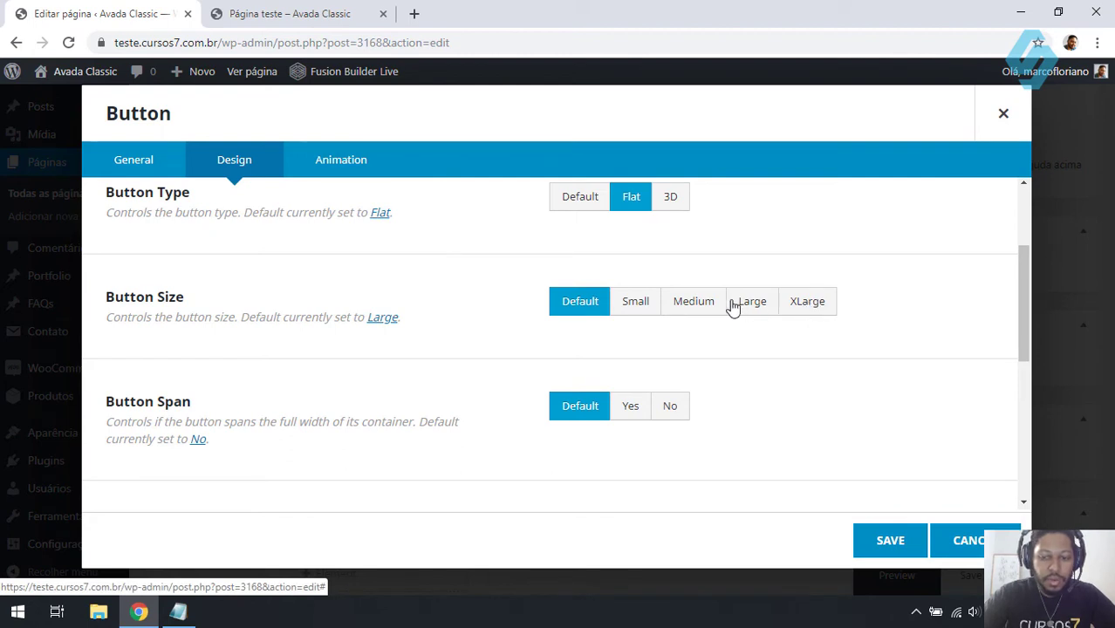
click(695, 302)
click(757, 307)
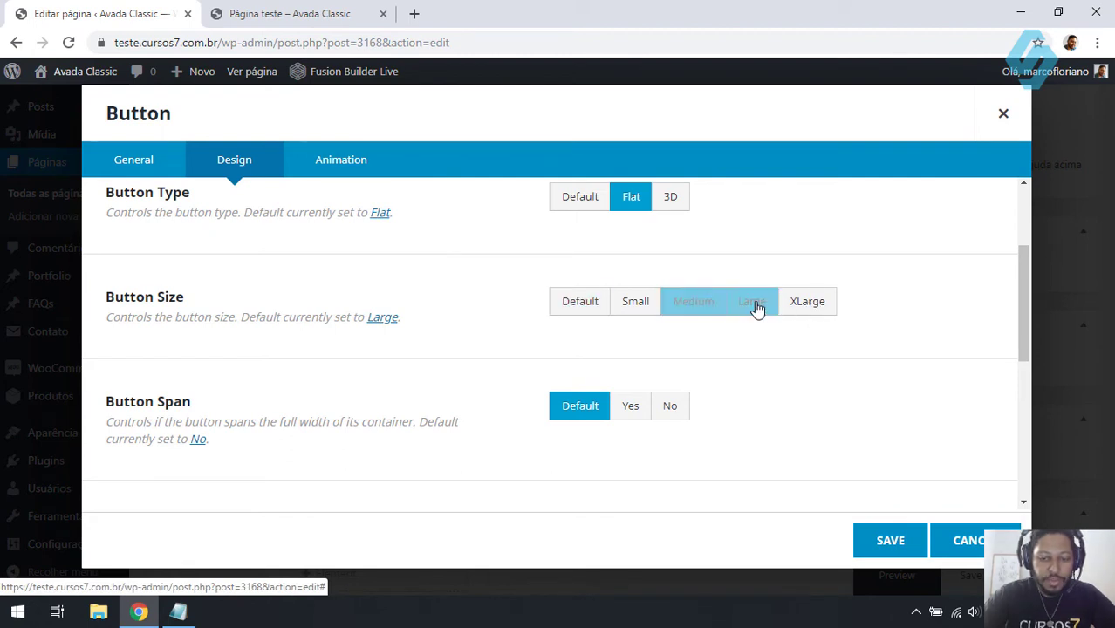
click(817, 310)
scroll(476, 321, down, 1)
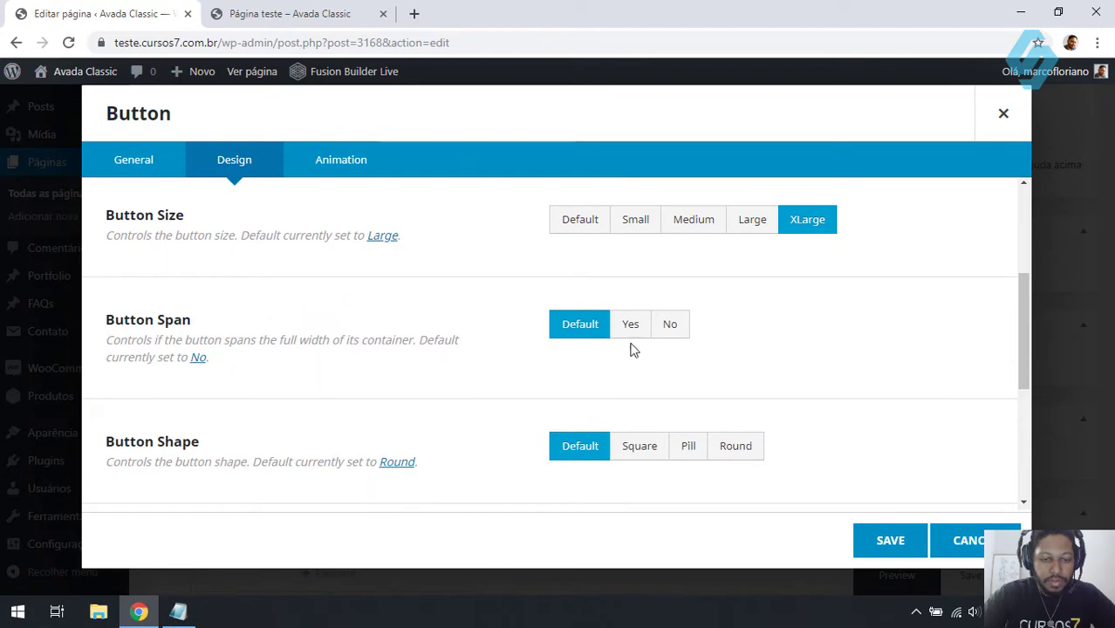
- Give the button a Round shape and an archive box icon, and save it
scroll(617, 348, down, 2)
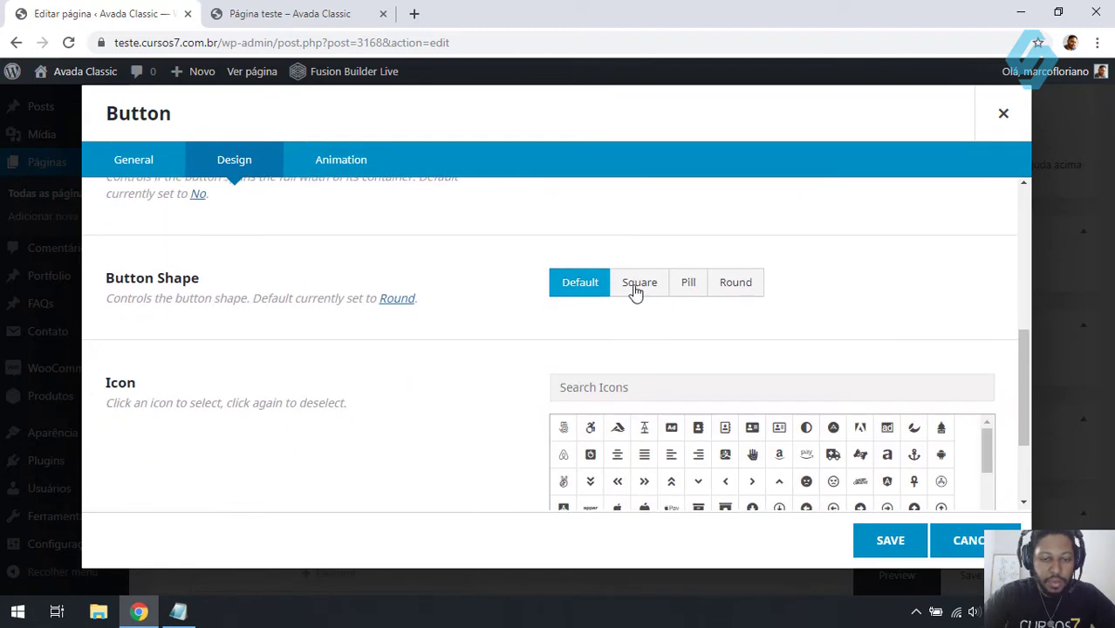
click(735, 288)
scroll(505, 304, down, 2)
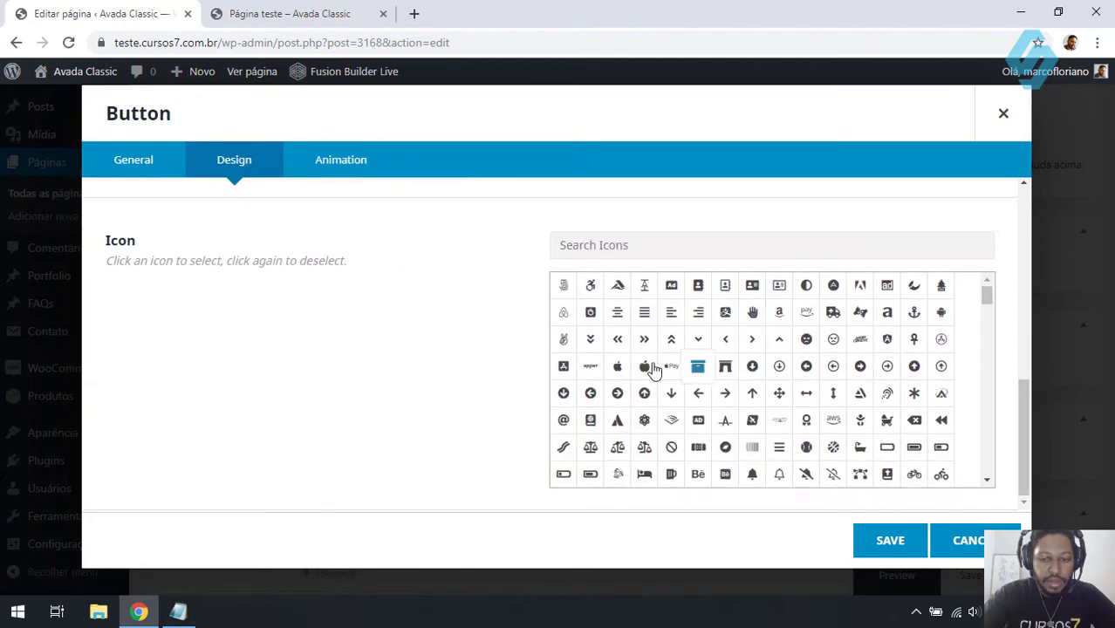
click(698, 366)
scroll(454, 328, down, 3)
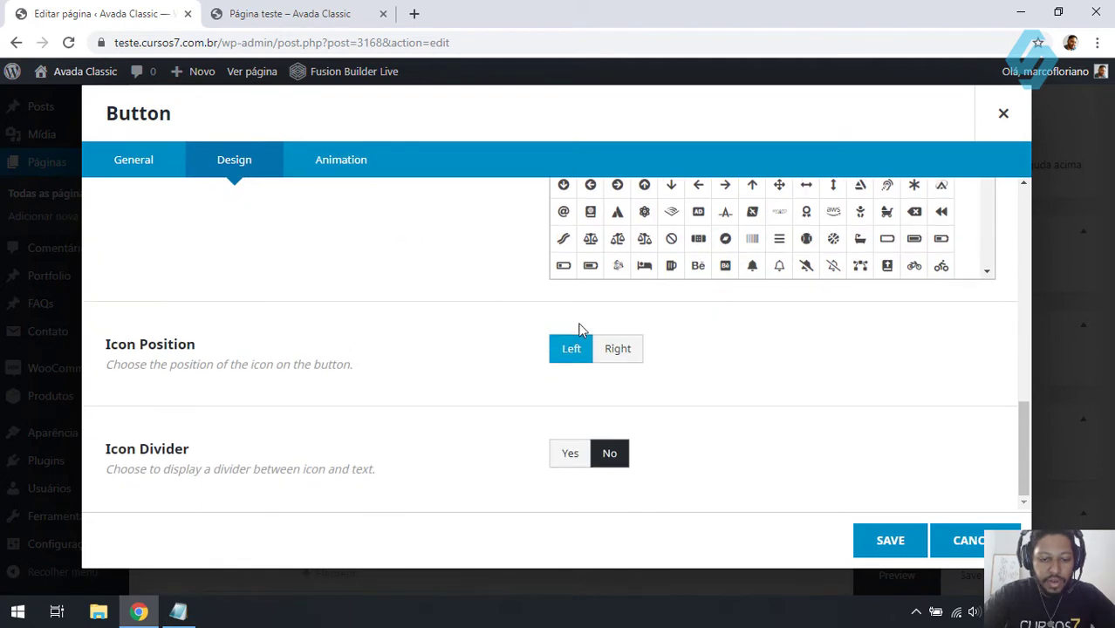
click(908, 538)
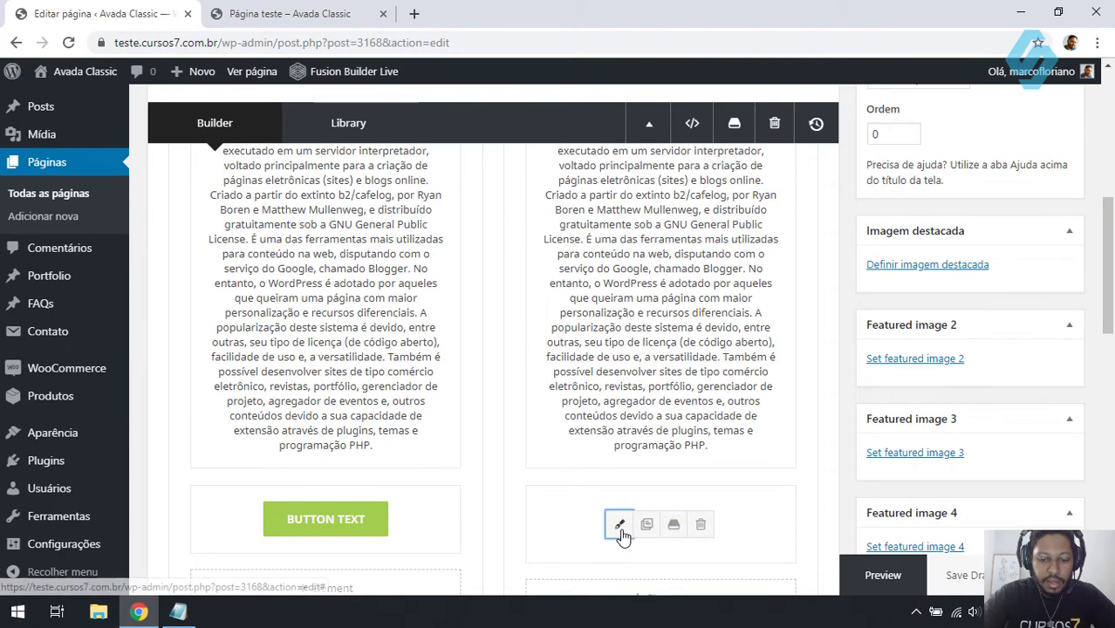
- Reopen the second column's button and examine its design and general settings
click(617, 526)
click(269, 164)
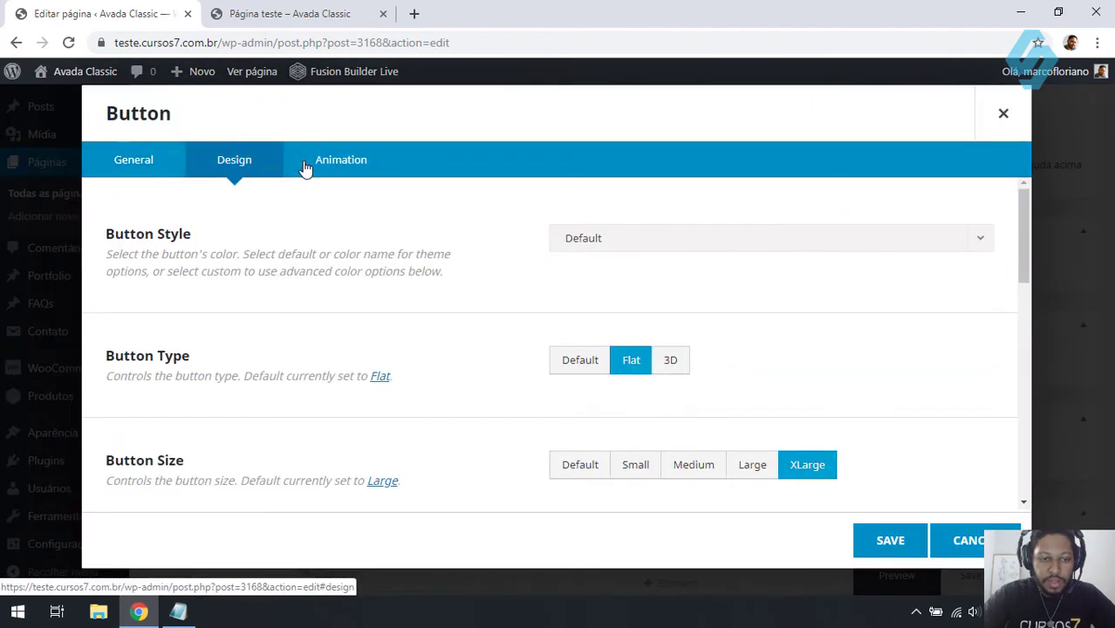
scroll(558, 314, down, 10)
scroll(538, 312, down, 3)
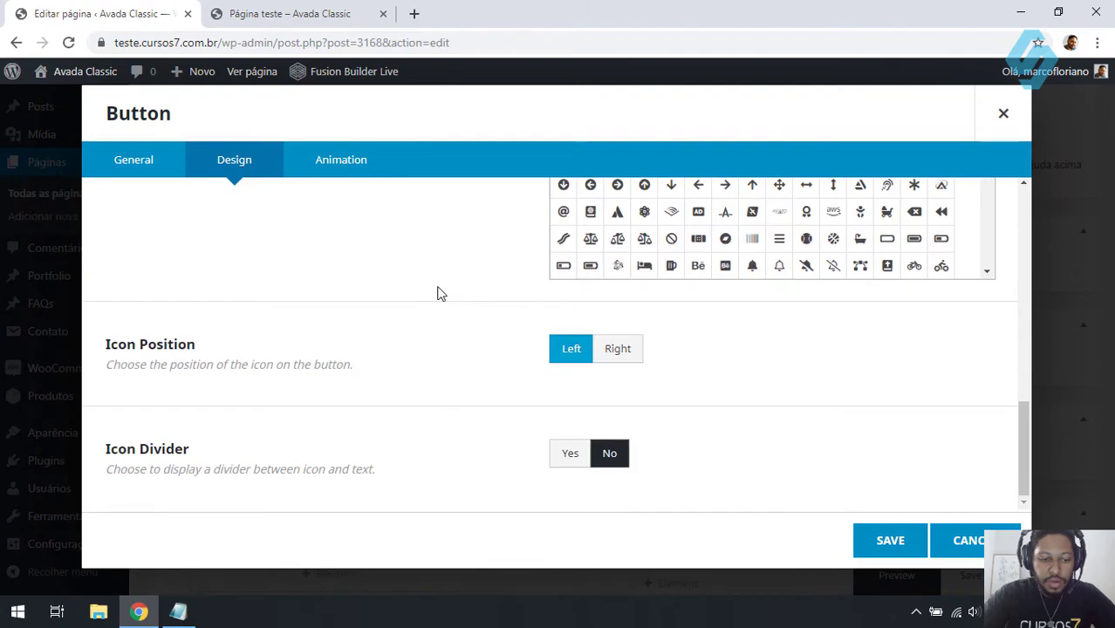
click(167, 172)
scroll(488, 274, down, 3)
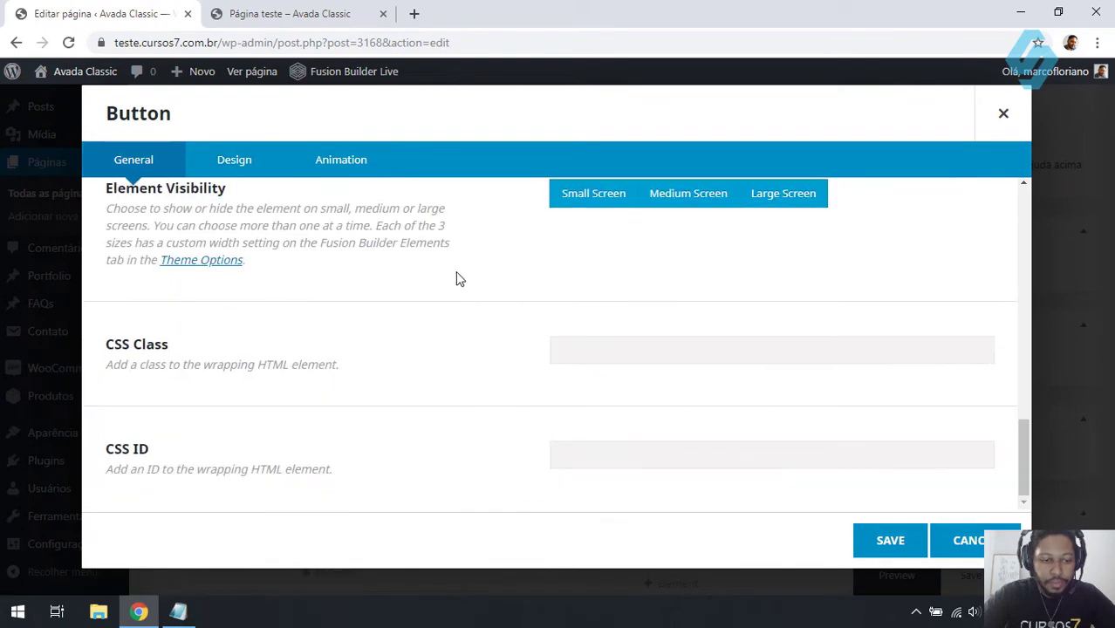
scroll(436, 275, up, 5)
scroll(346, 221, up, 5)
- Set the button's animation type to Fade
click(353, 167)
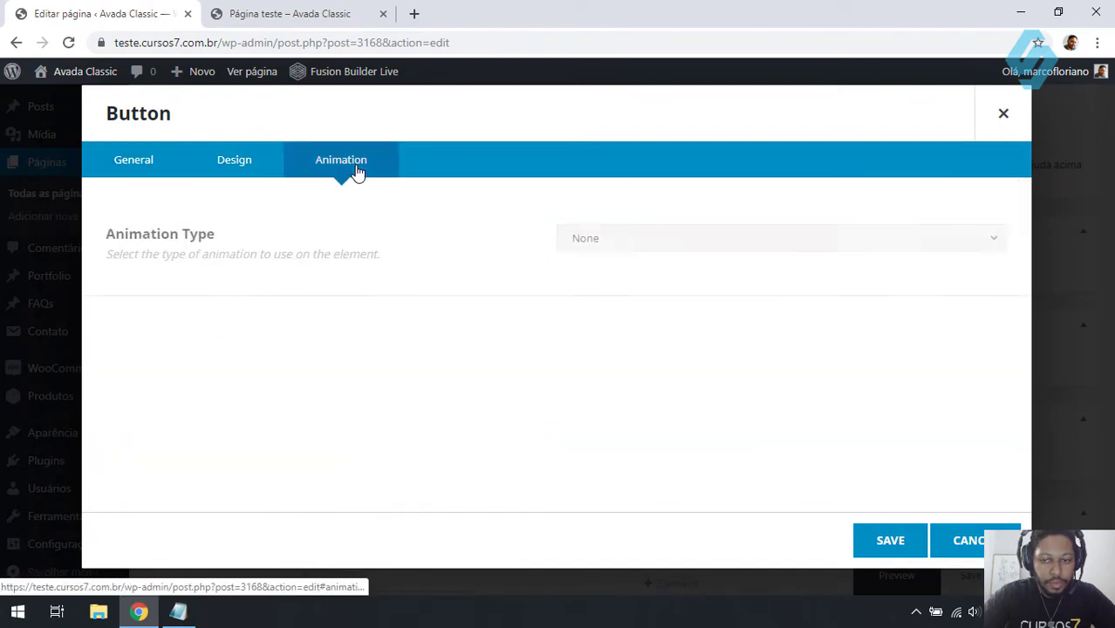
click(747, 237)
click(593, 351)
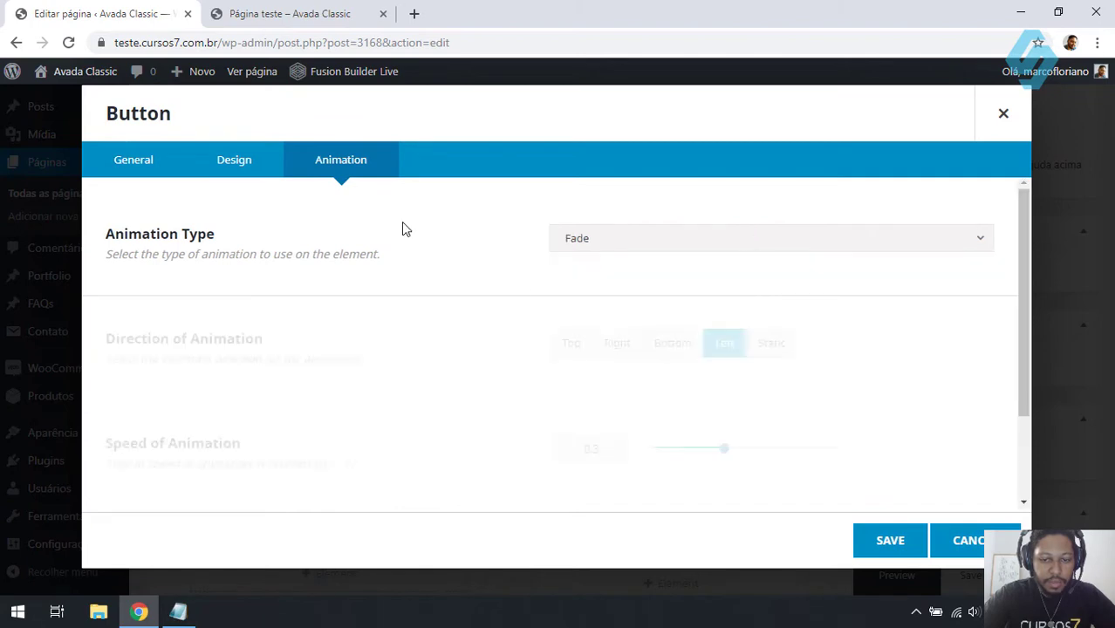
- Set the button style to Custom and pick a dark green gradient top color
click(249, 168)
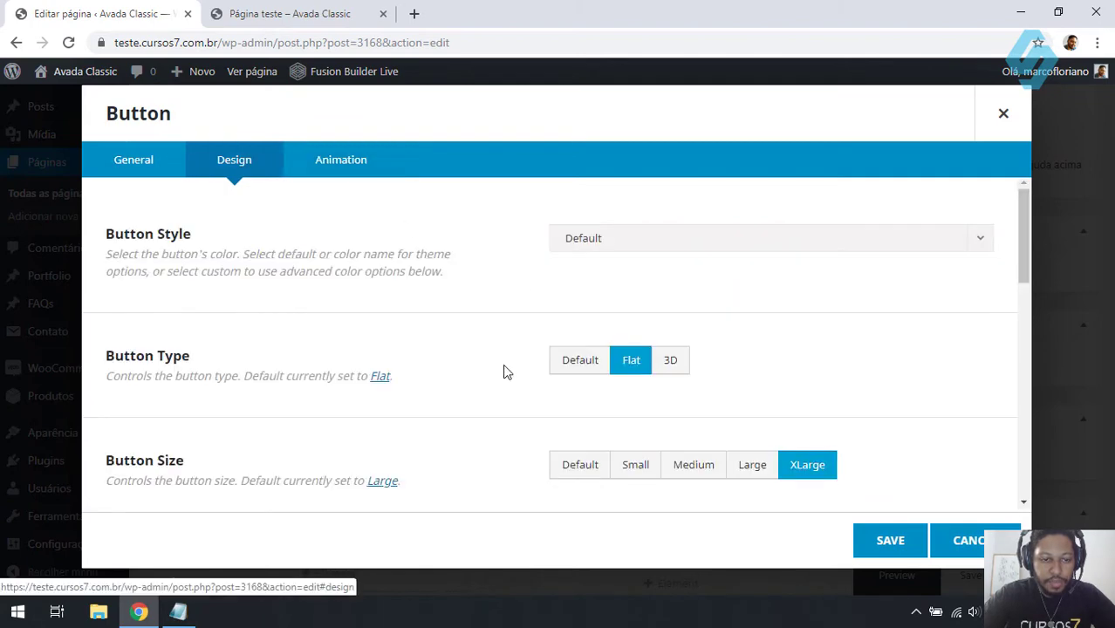
click(647, 246)
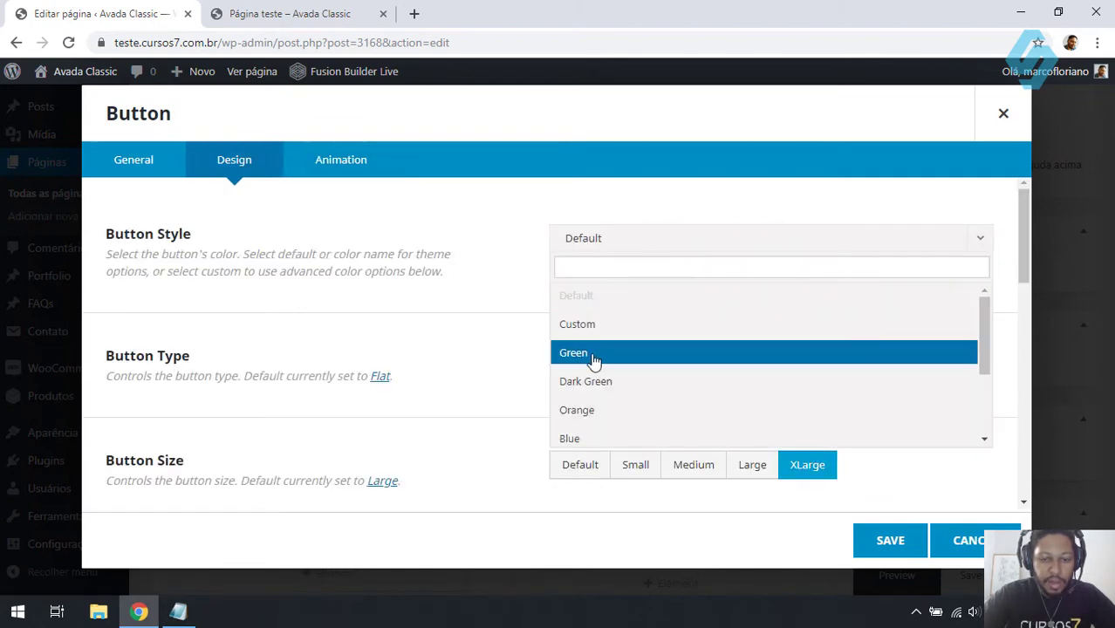
click(617, 328)
scroll(422, 264, down, 1)
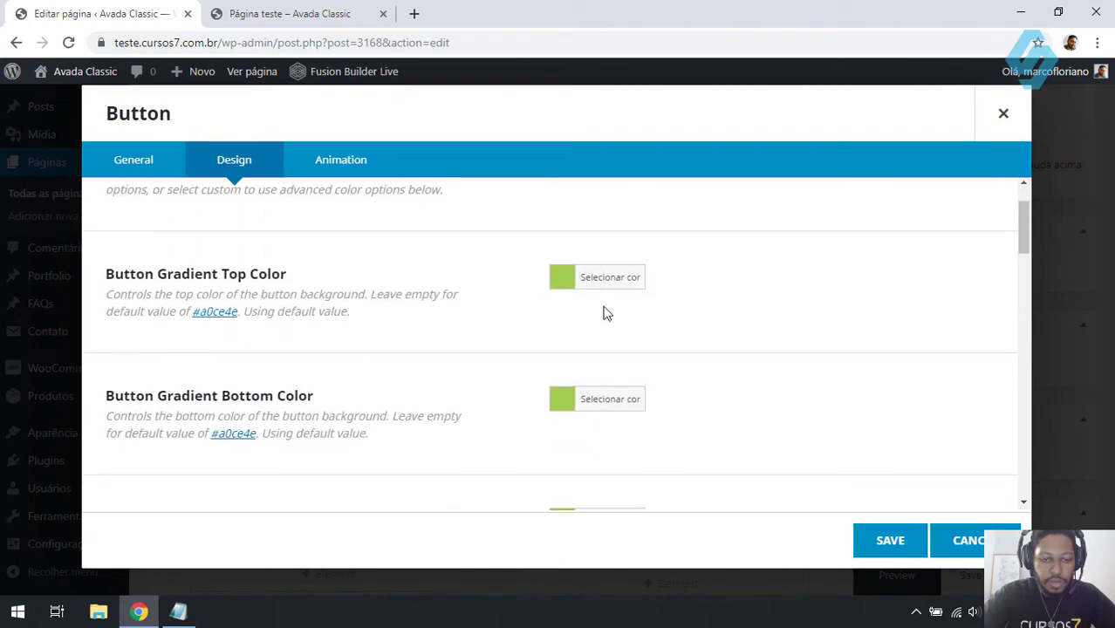
click(562, 284)
click(649, 407)
click(752, 252)
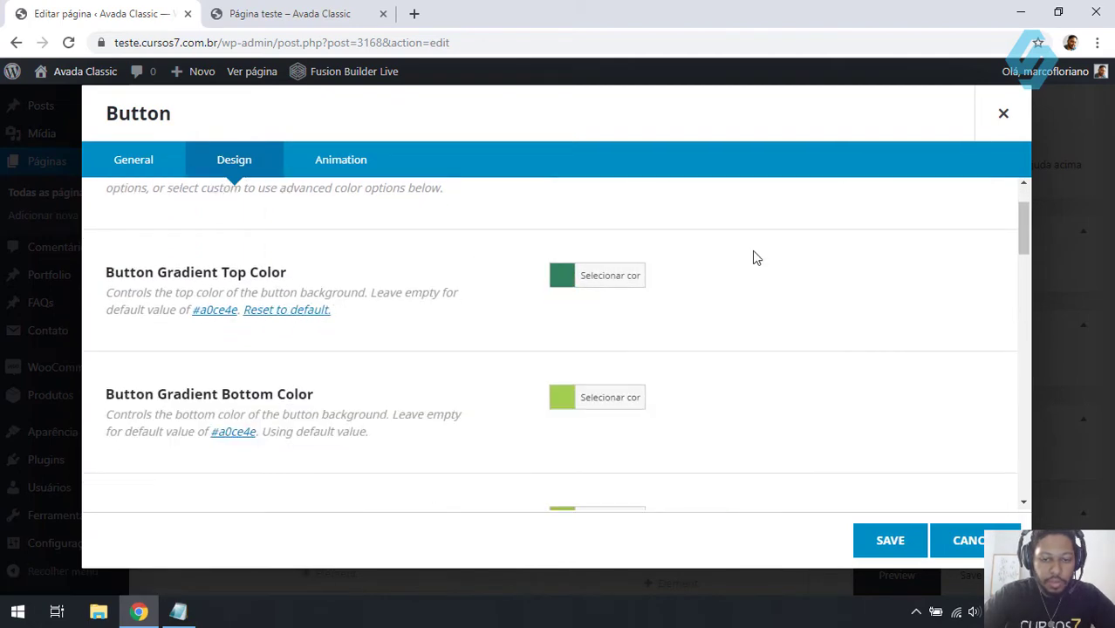
- Set the button's gradient bottom color to brown #875933
scroll(611, 253, down, 2)
click(561, 235)
click(574, 361)
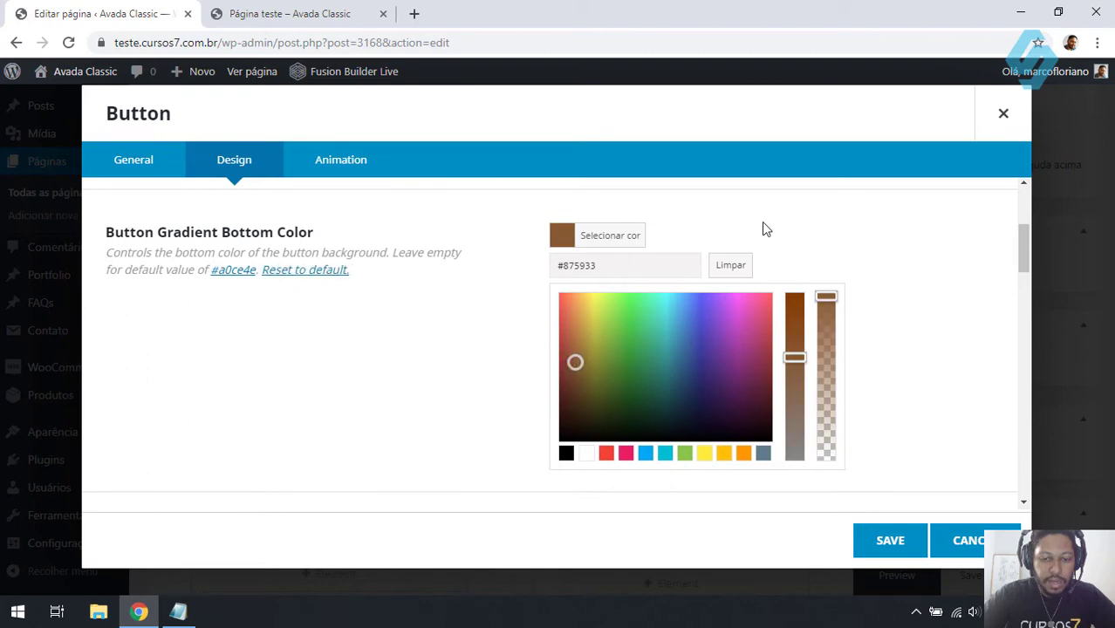
click(762, 227)
scroll(568, 254, down, 2)
scroll(354, 274, up, 1)
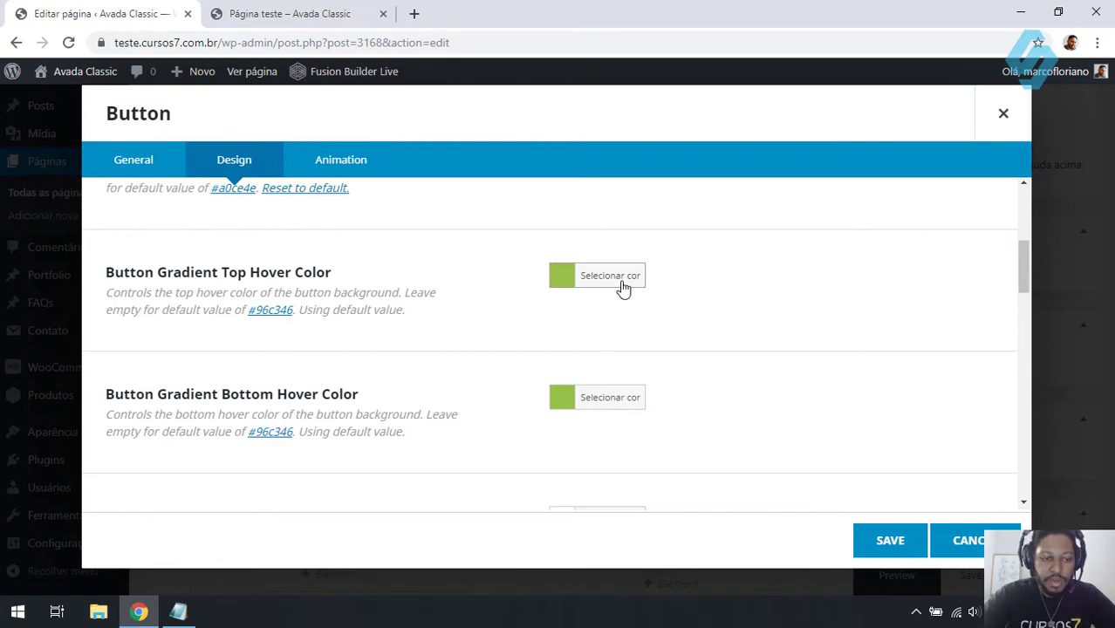
scroll(558, 371, down, 2)
scroll(567, 360, down, 1)
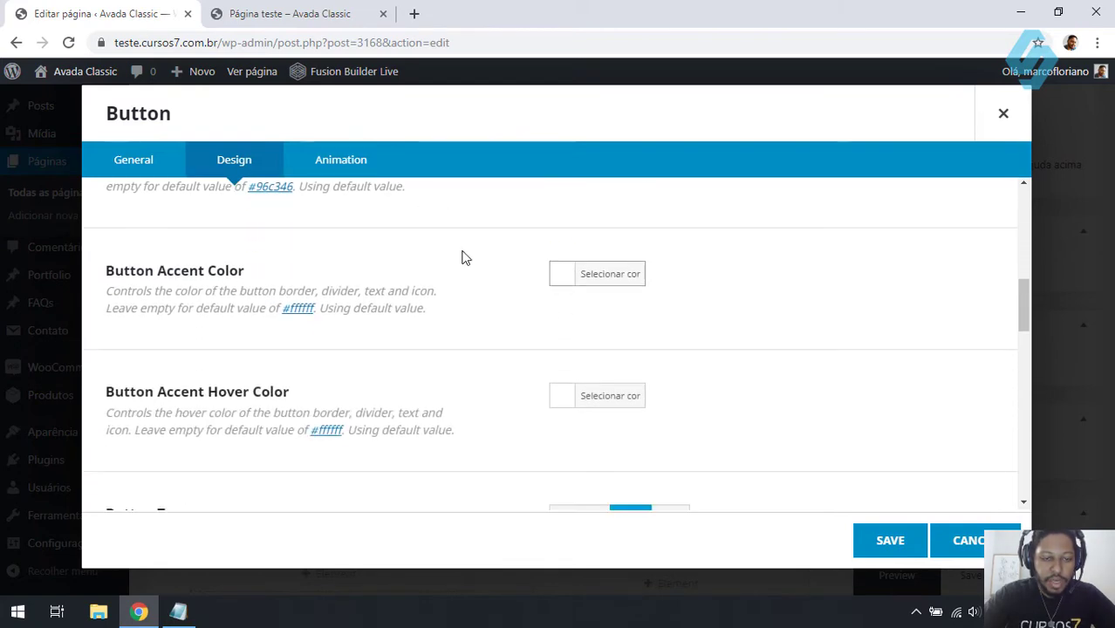
- Save the button's settings and preview the page to check the buttons below both text columns
click(876, 537)
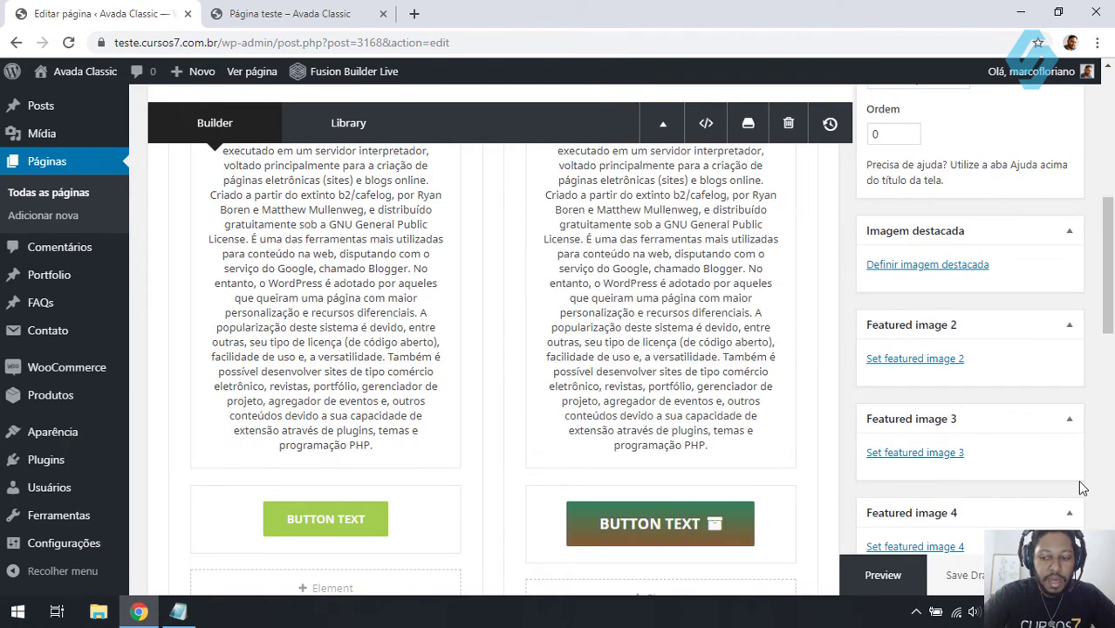
click(906, 580)
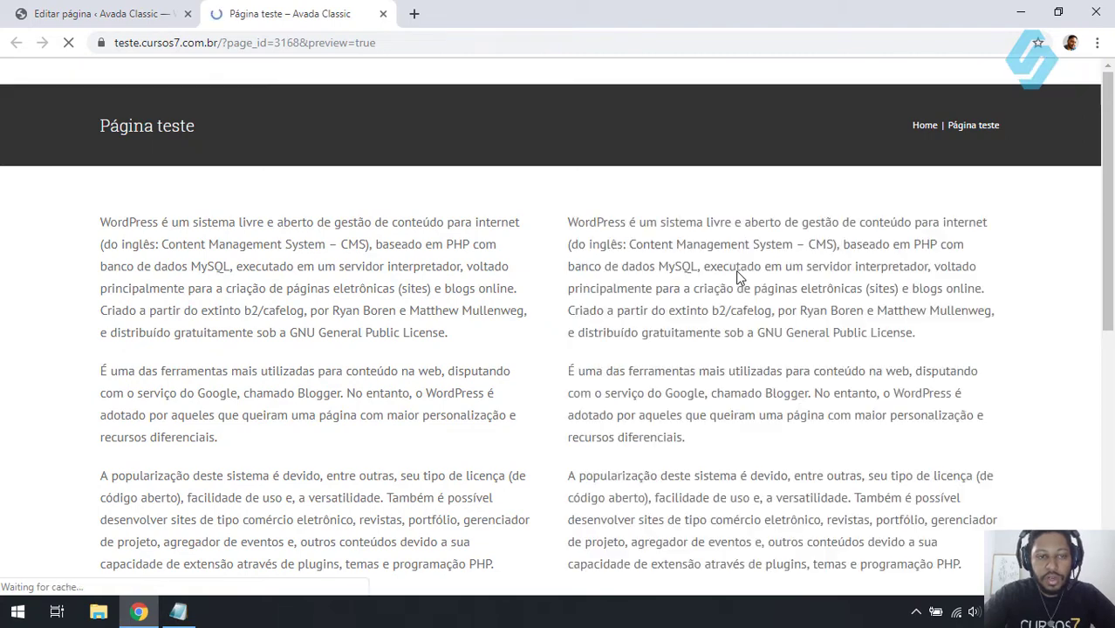
scroll(546, 279, down, 3)
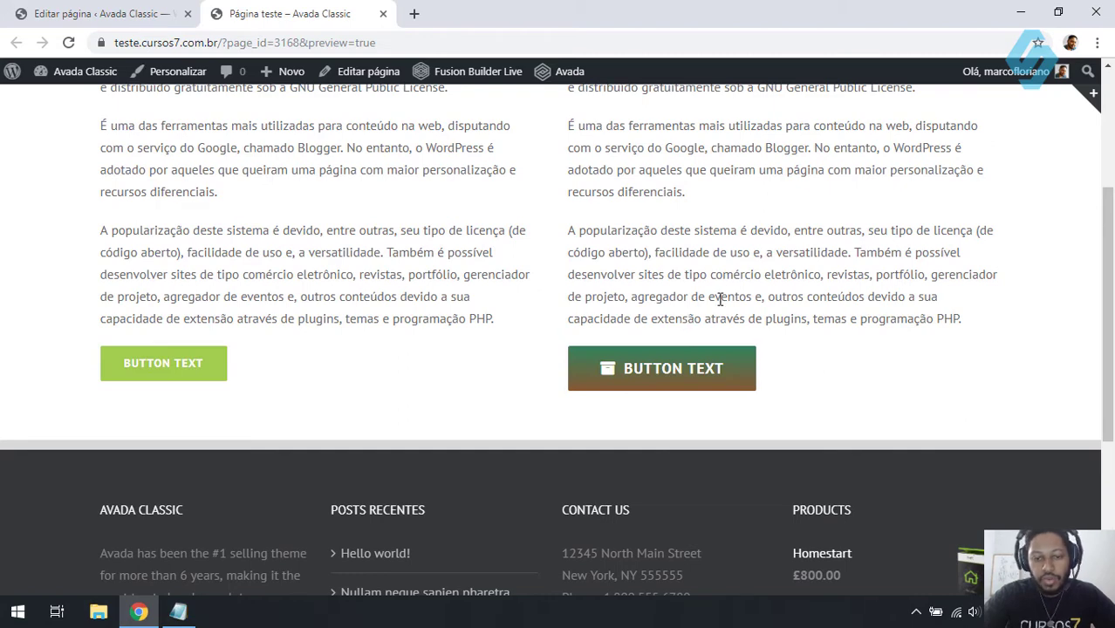
- Review the page preview and test the right column button's link, returning to the preview after each visit
scroll(720, 297, up, 2)
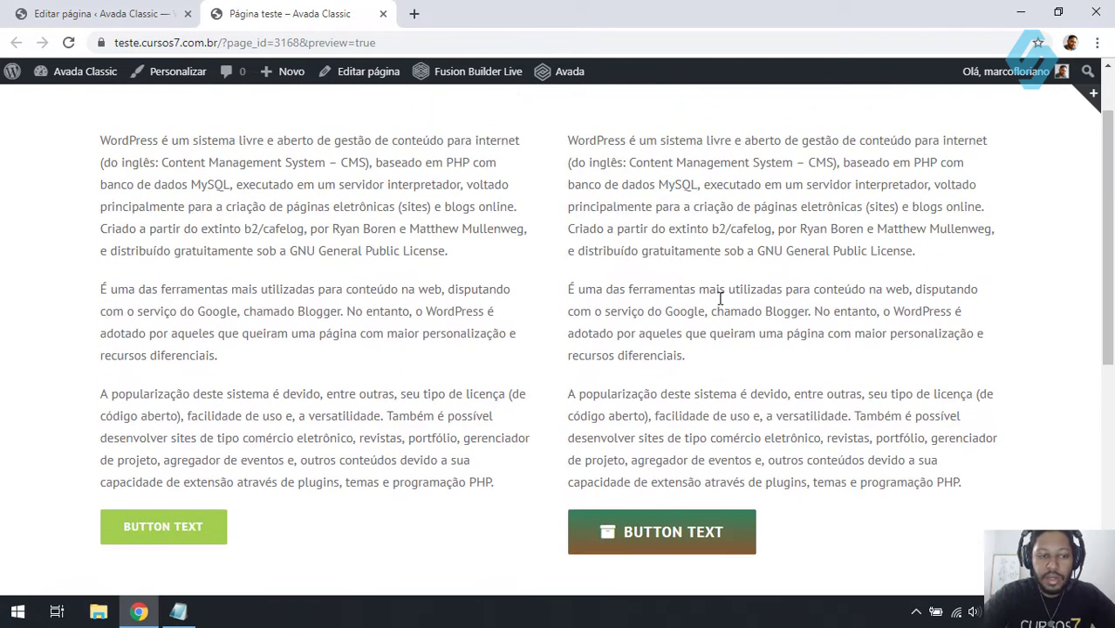
scroll(720, 297, up, 1)
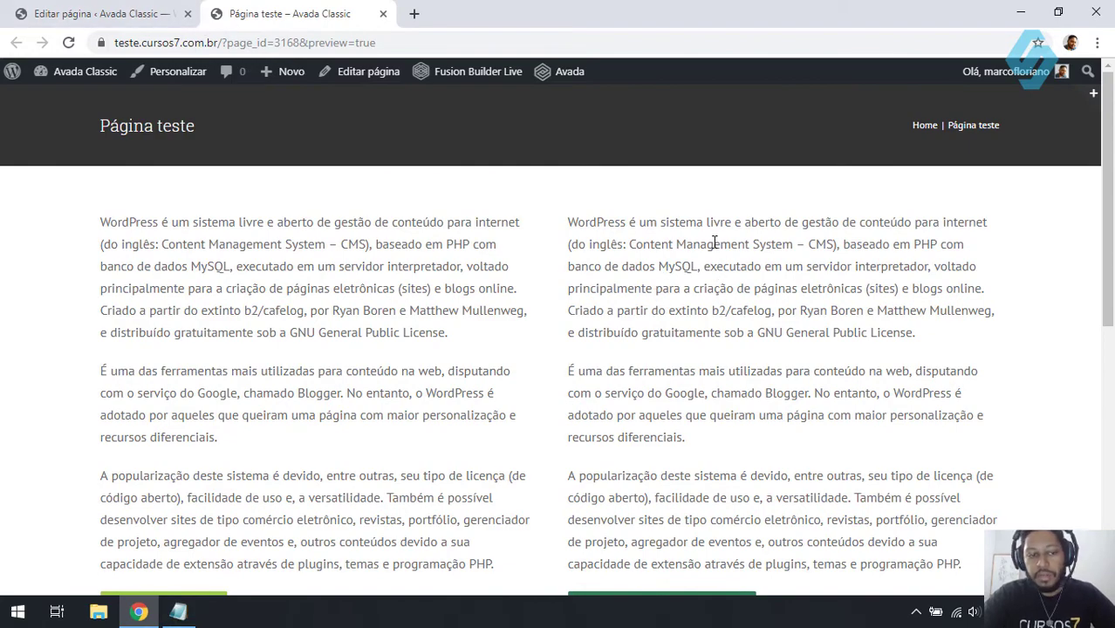
click(96, 13)
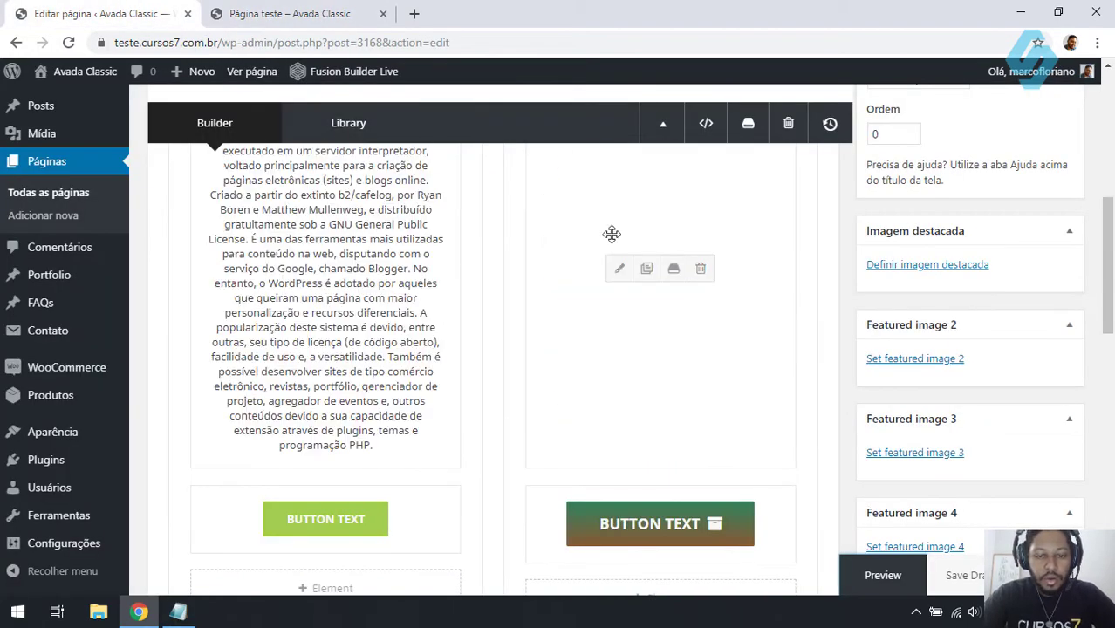
click(325, 13)
scroll(696, 307, down, 3)
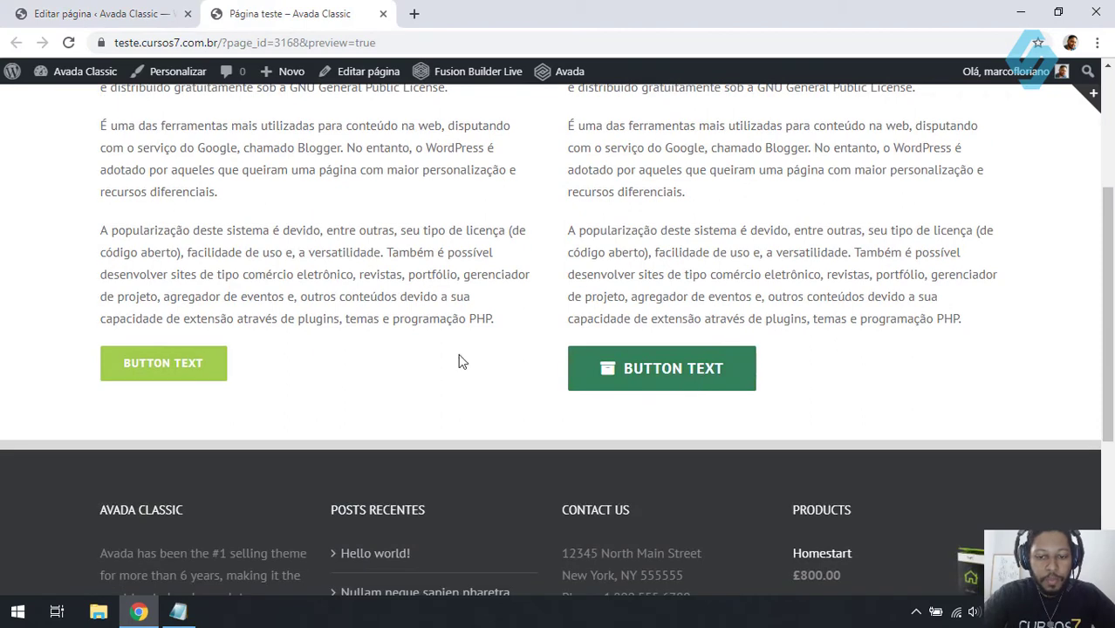
click(711, 379)
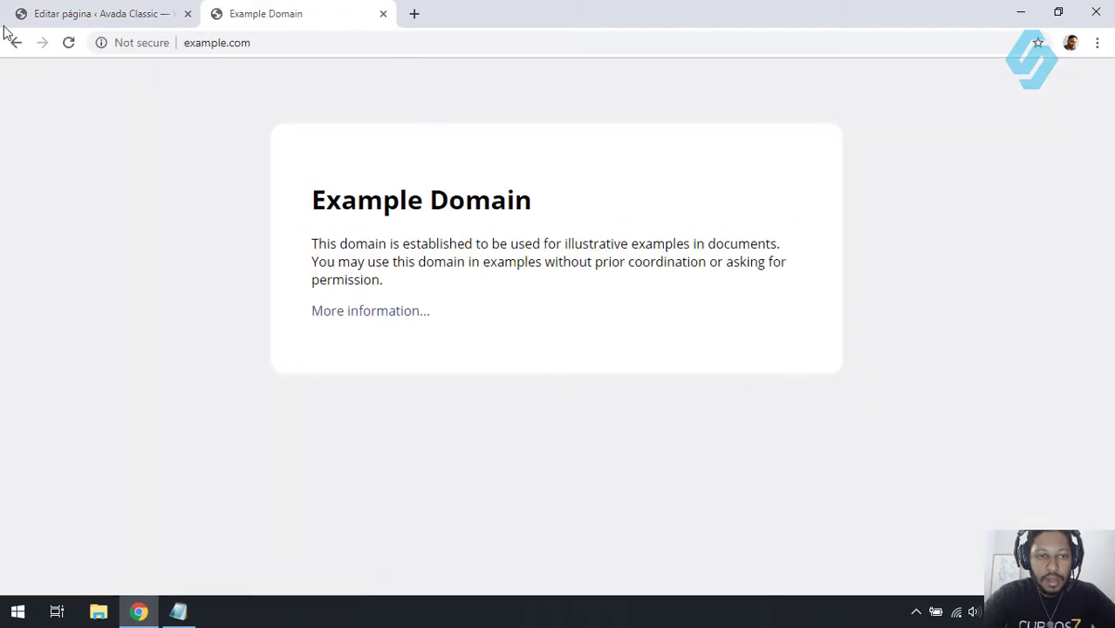
click(15, 43)
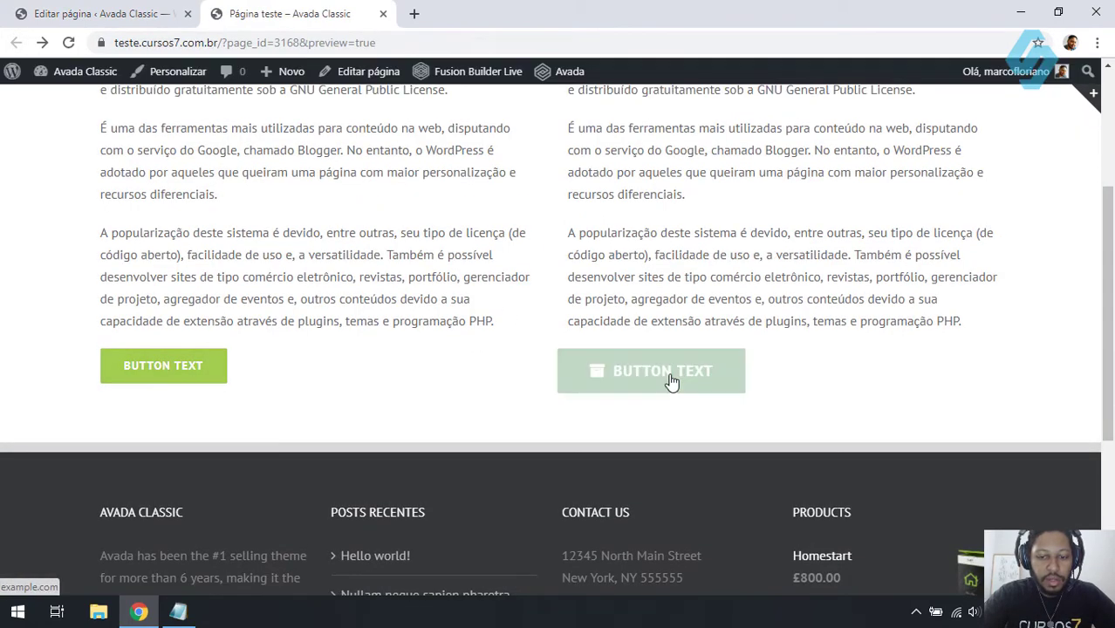
click(674, 379)
click(15, 42)
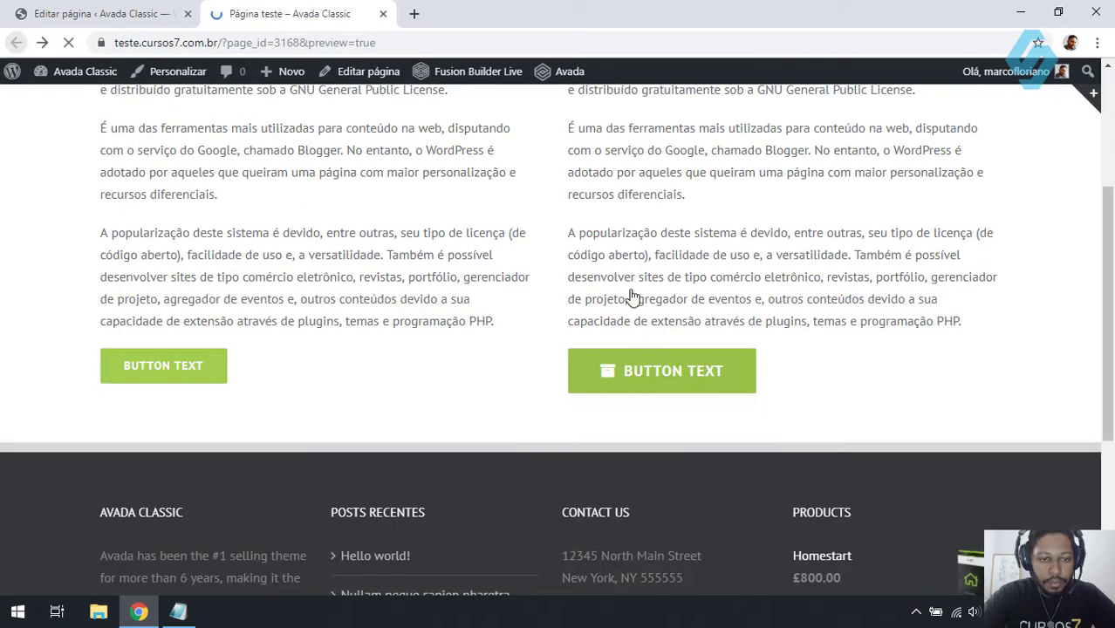
- Return to the page editor and open the Background section of the Fusion Page Options
click(127, 11)
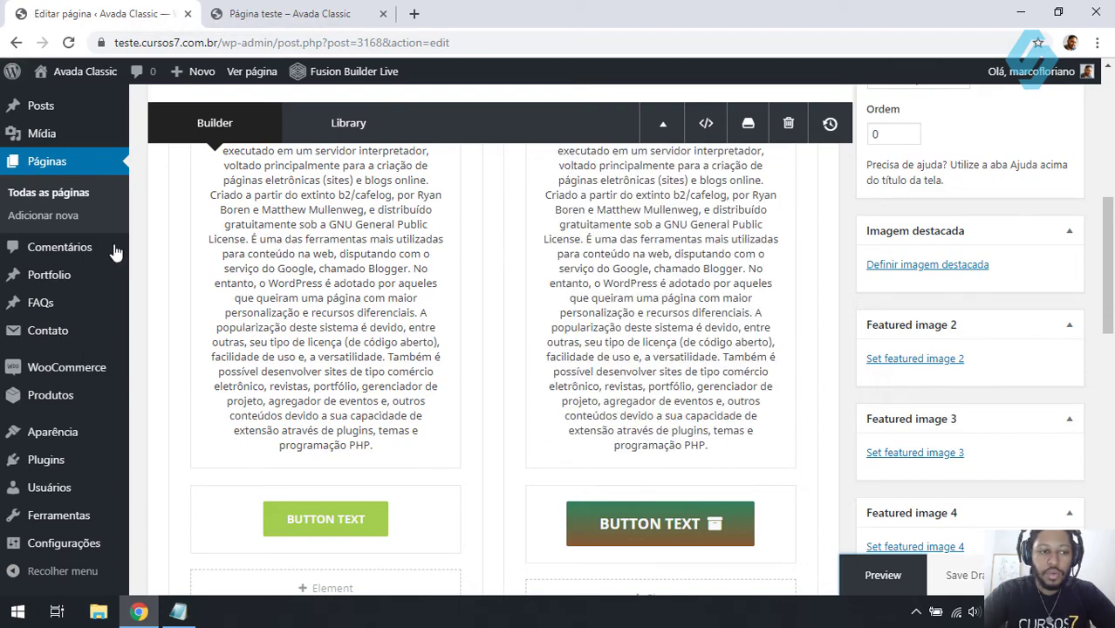
scroll(116, 254, up, 5)
mouse_move(145, 153)
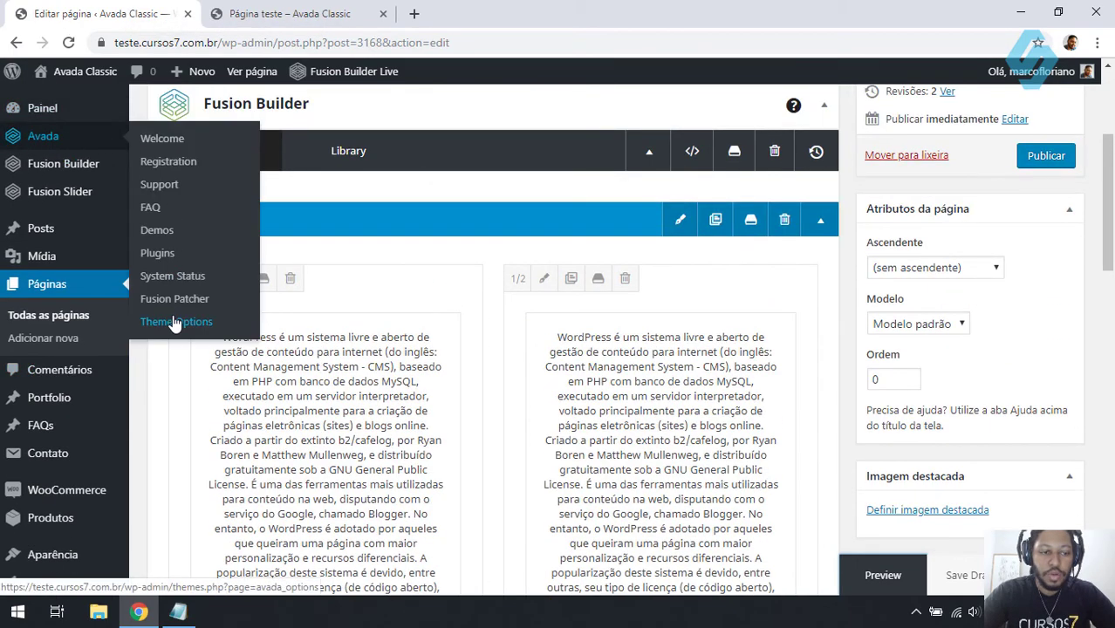
drag(1113, 216, 1110, 433)
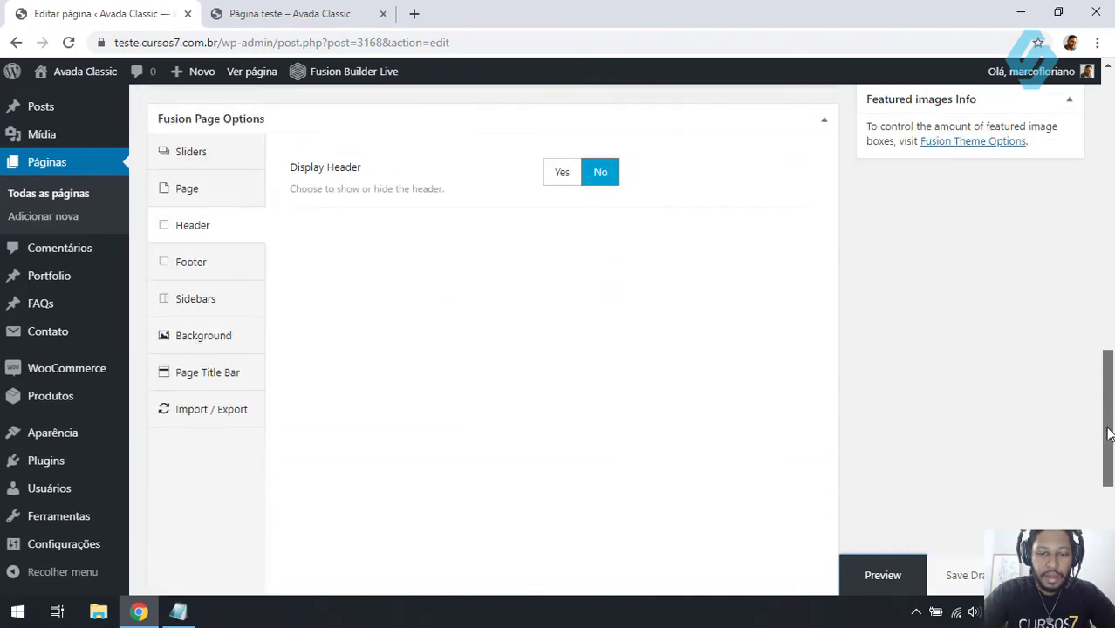
click(164, 340)
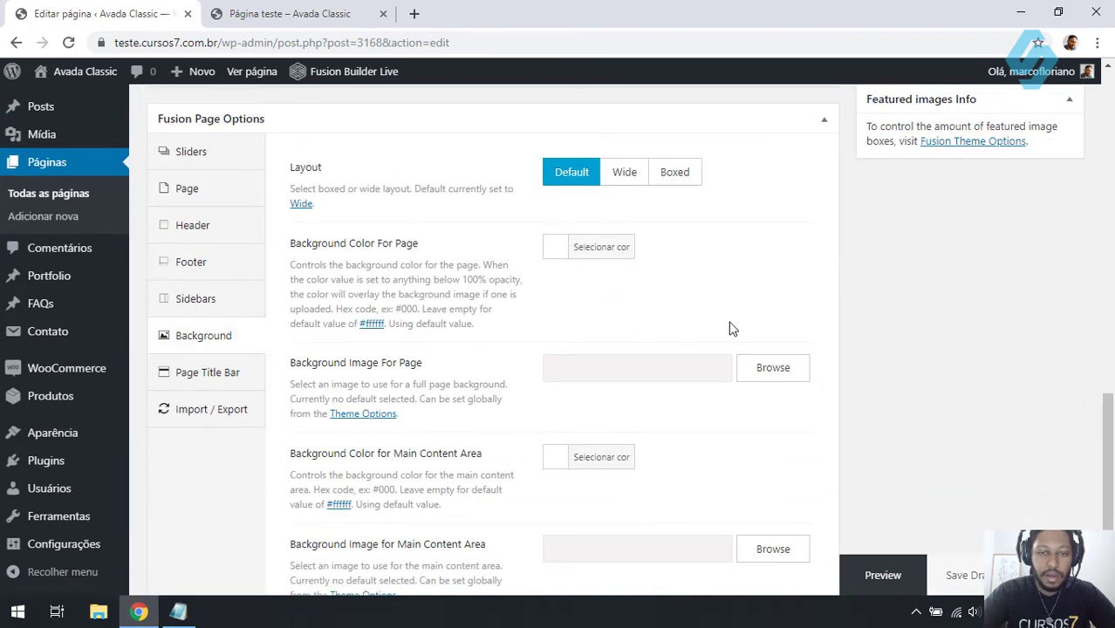
- Set the page layout to Boxed in the background options and check the result in the page preview
click(327, 23)
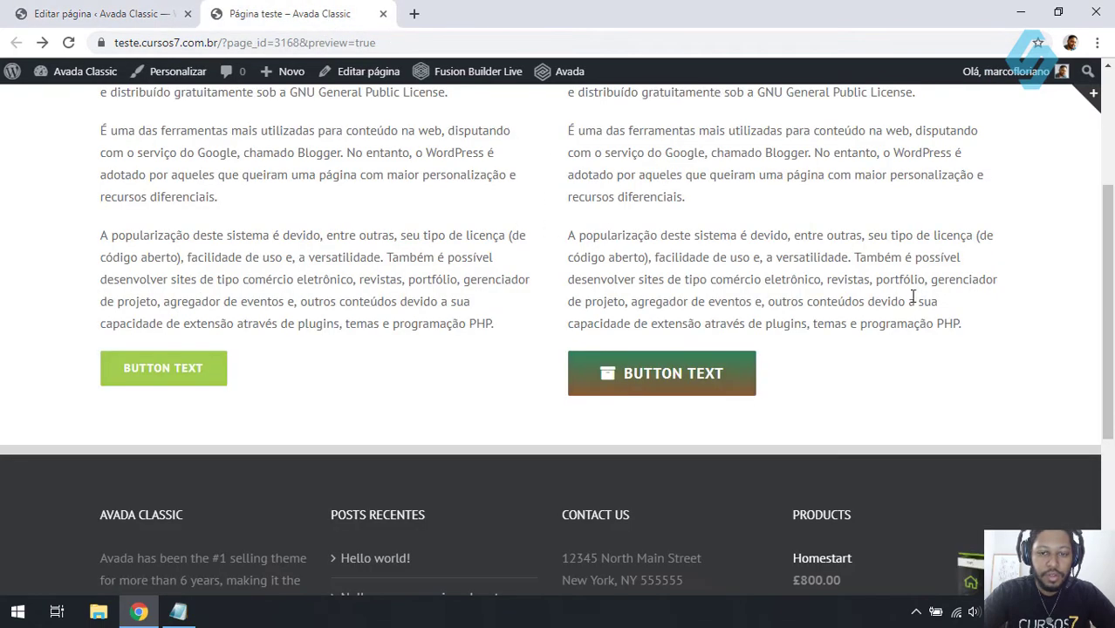
click(120, 17)
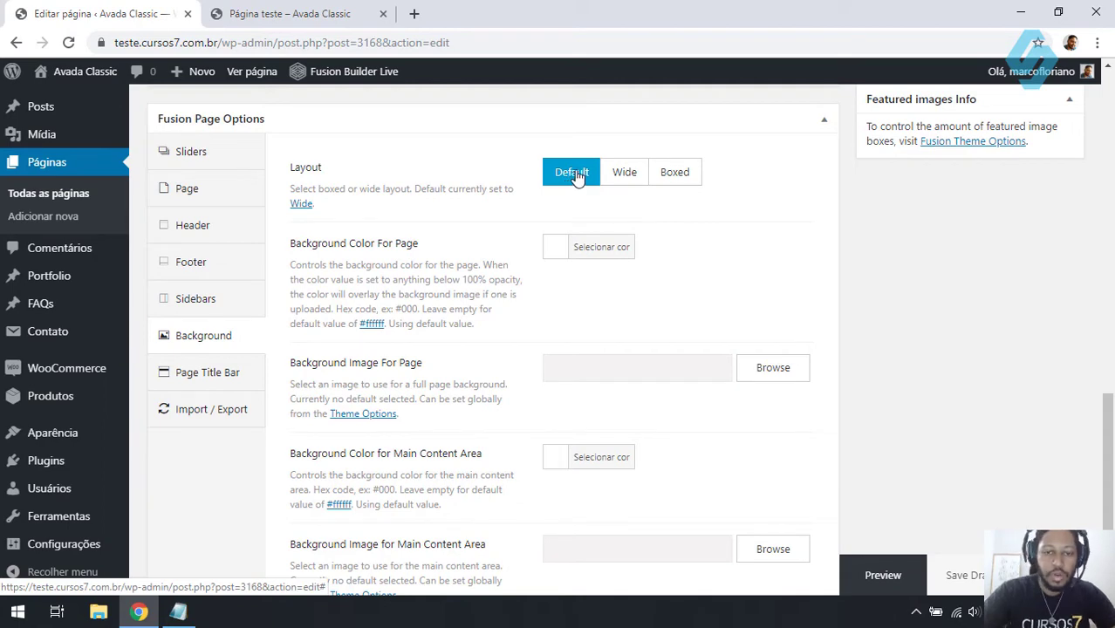
click(679, 179)
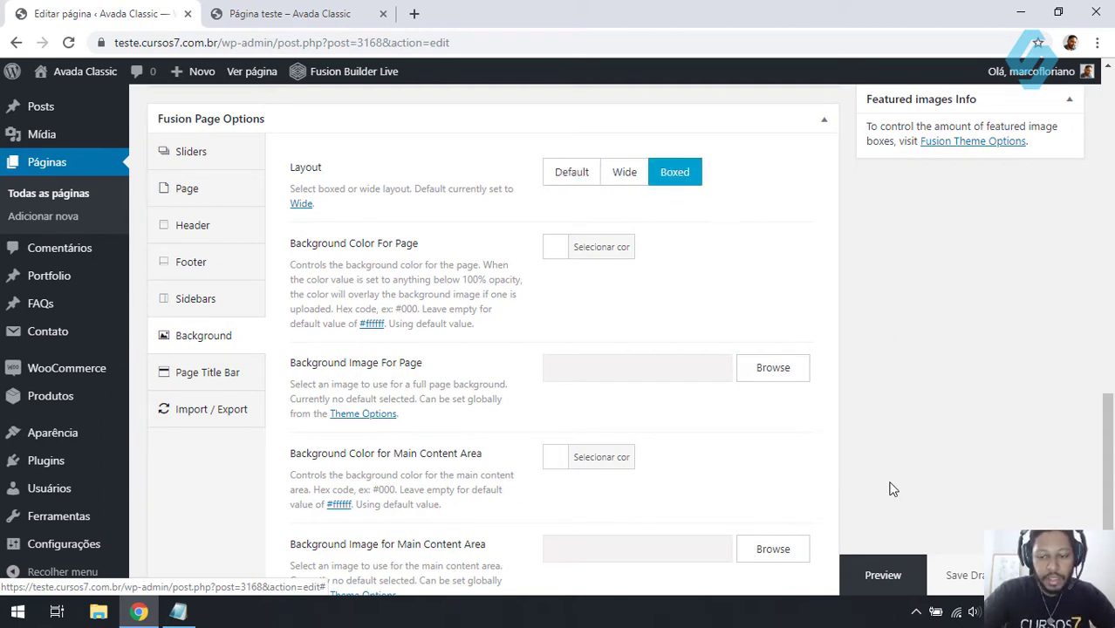
click(884, 575)
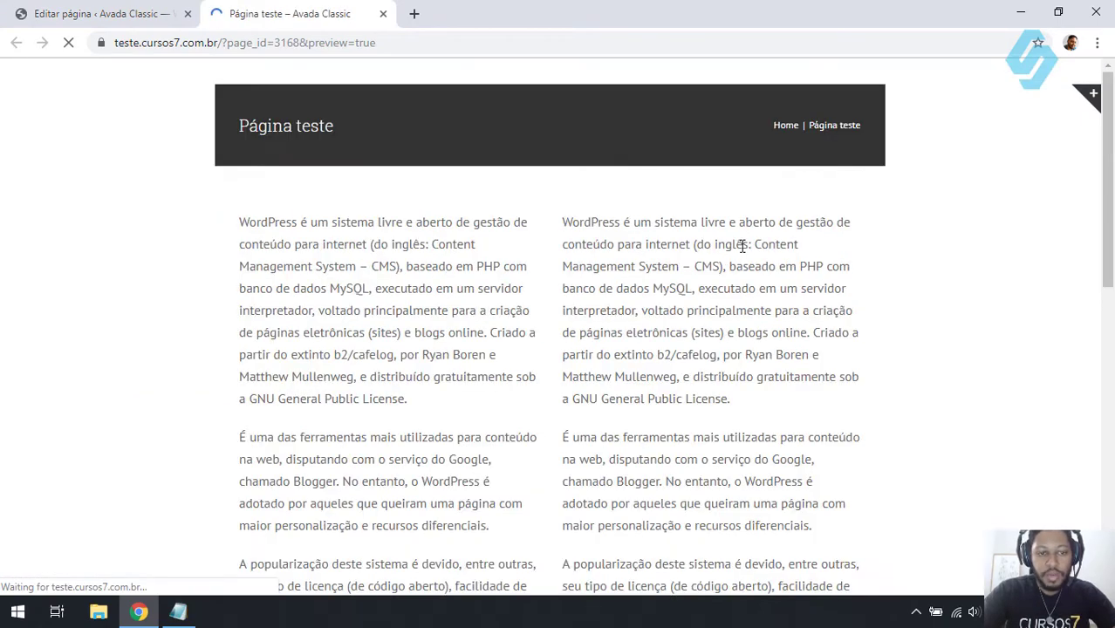
drag(1109, 159, 1110, 96)
click(117, 9)
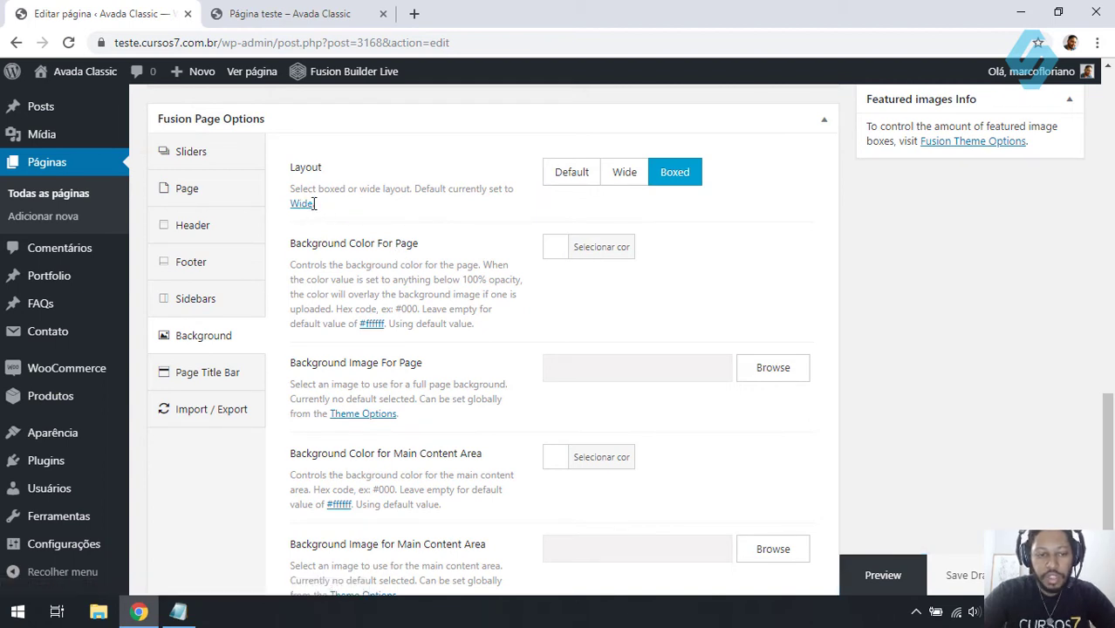
- Follow the layout option's default-value link to examine the global Layout theme options, and close them
drag(318, 204, 293, 202)
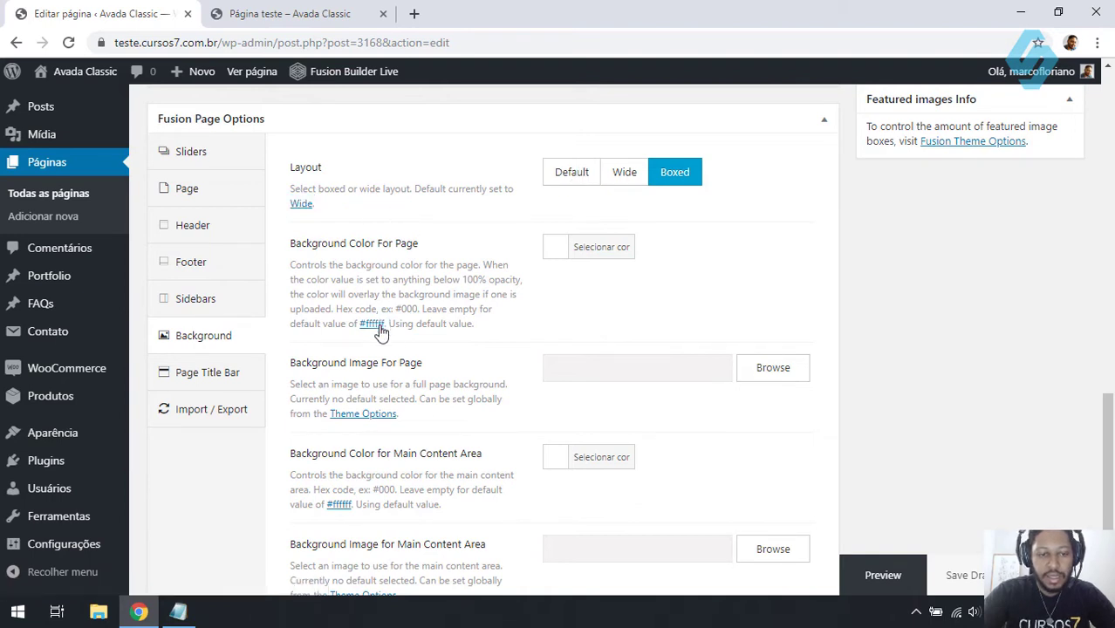
scroll(381, 332, down, 1)
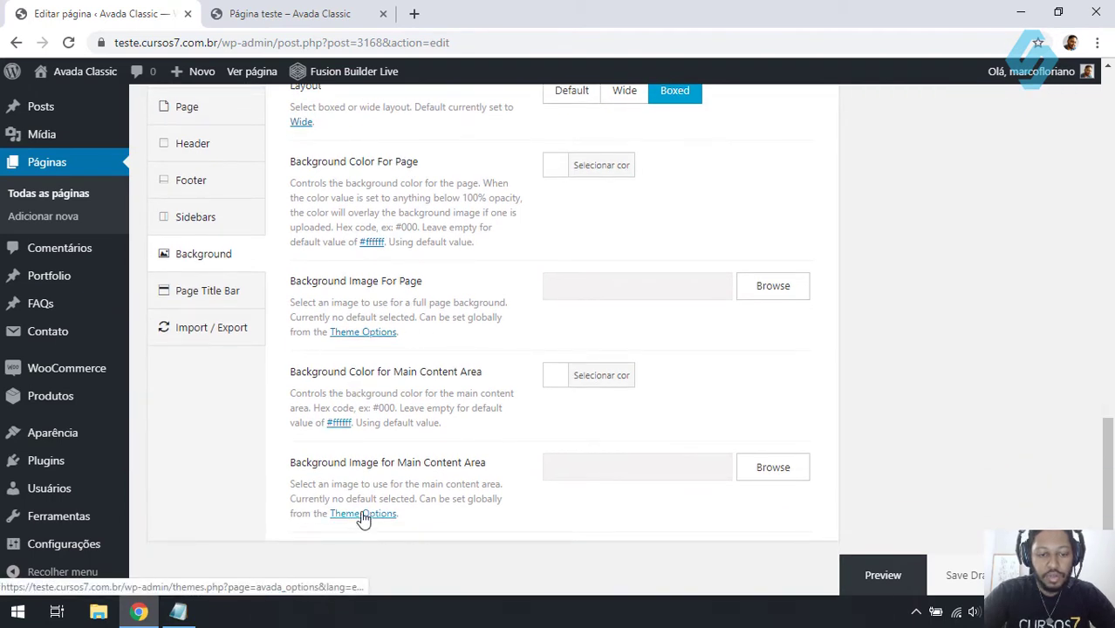
scroll(384, 252, up, 1)
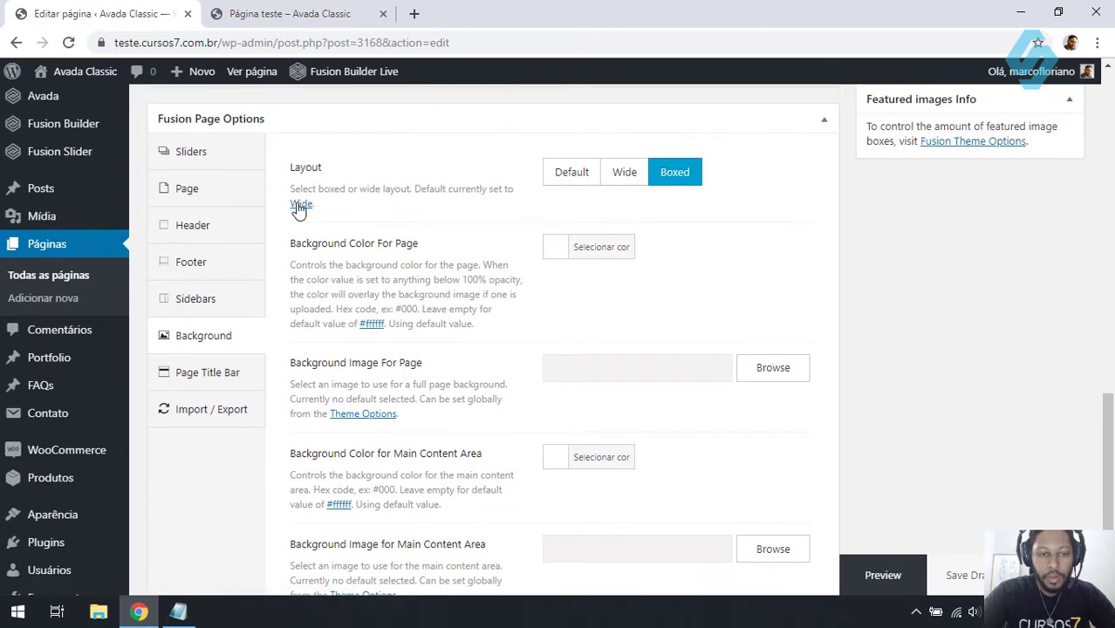
click(300, 206)
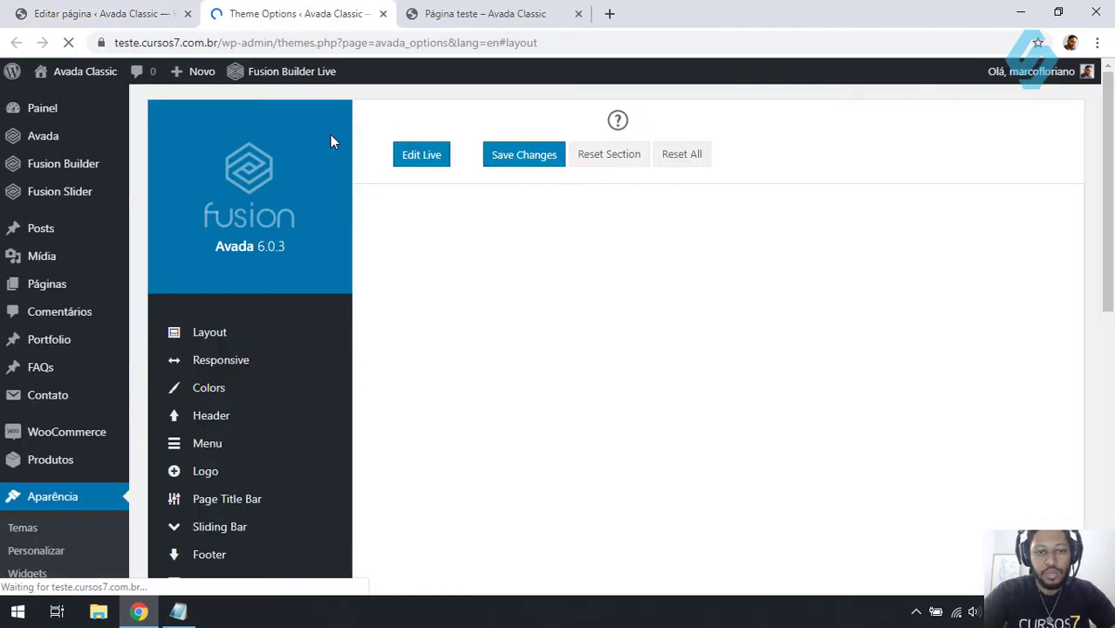
scroll(316, 299, down, 5)
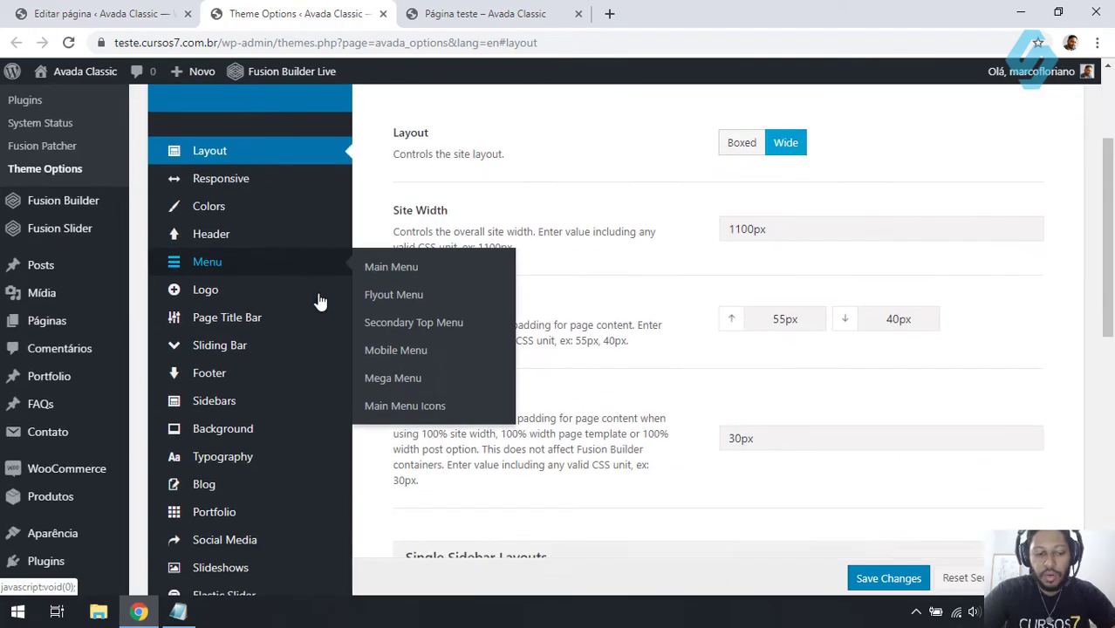
scroll(1040, 190, up, 5)
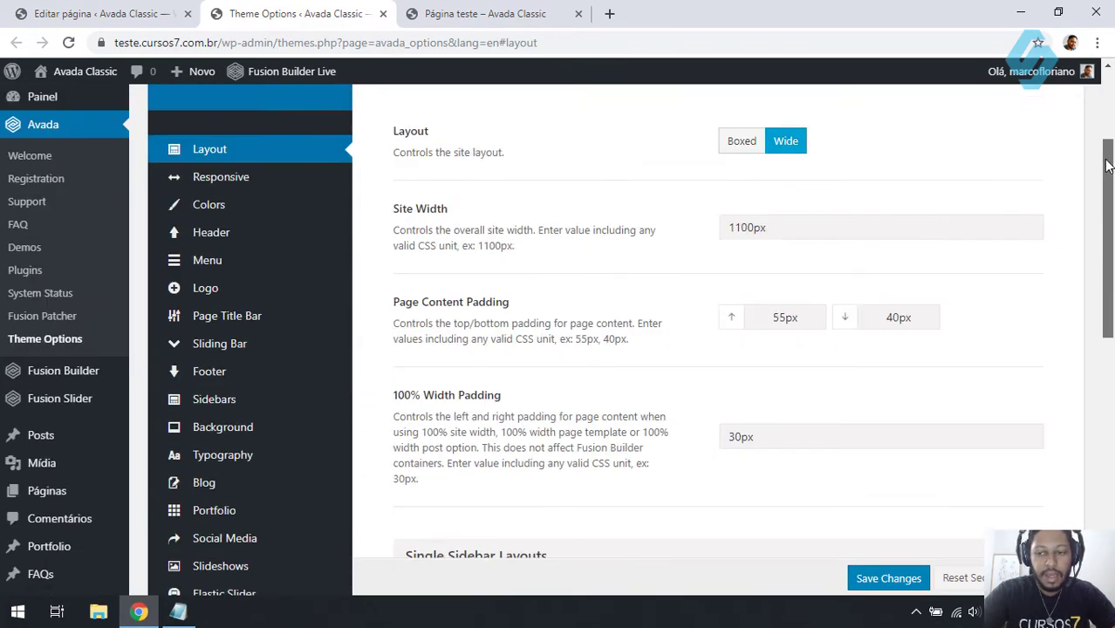
click(382, 14)
- Open the global theme options for the page background image, examine the Page Background settings, and close them
mouse_move(95, 153)
scroll(96, 153, up, 3)
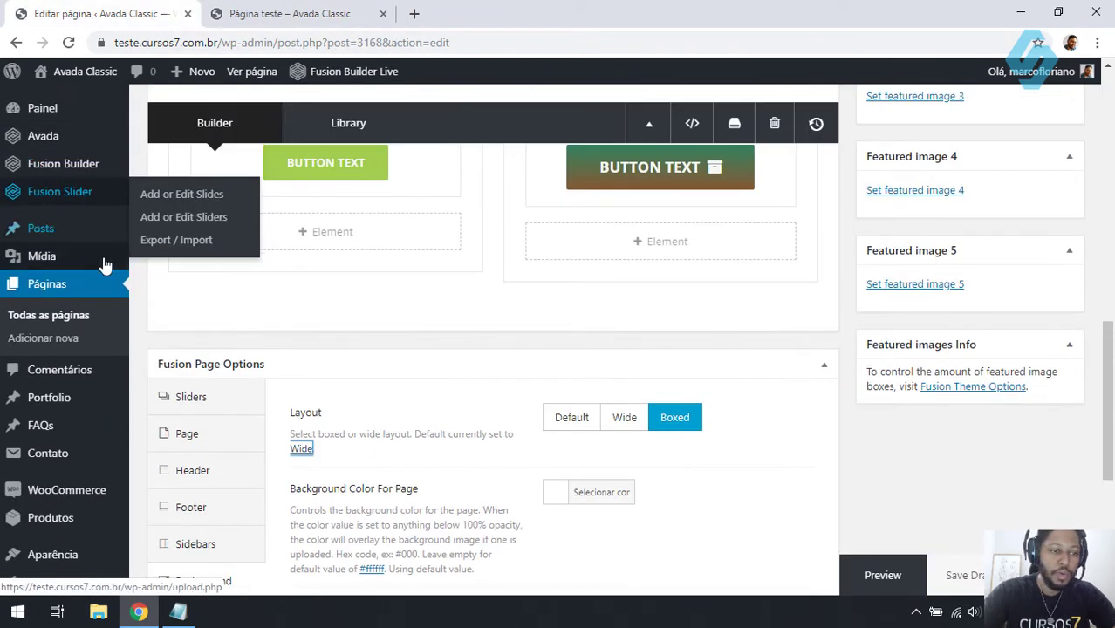
mouse_move(52, 137)
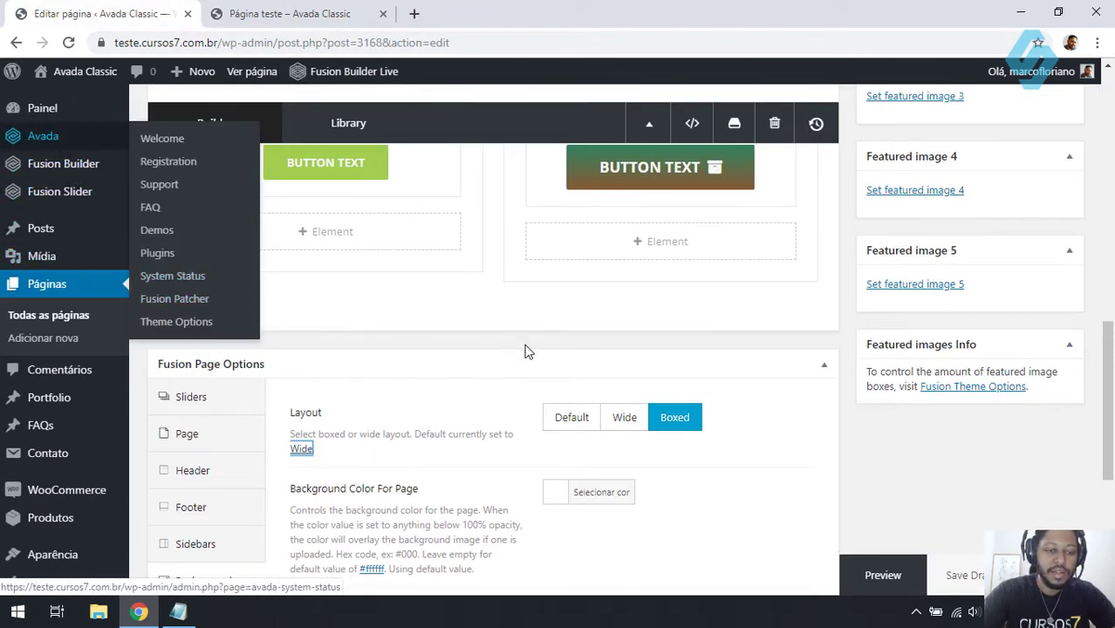
scroll(572, 362, down, 3)
click(374, 502)
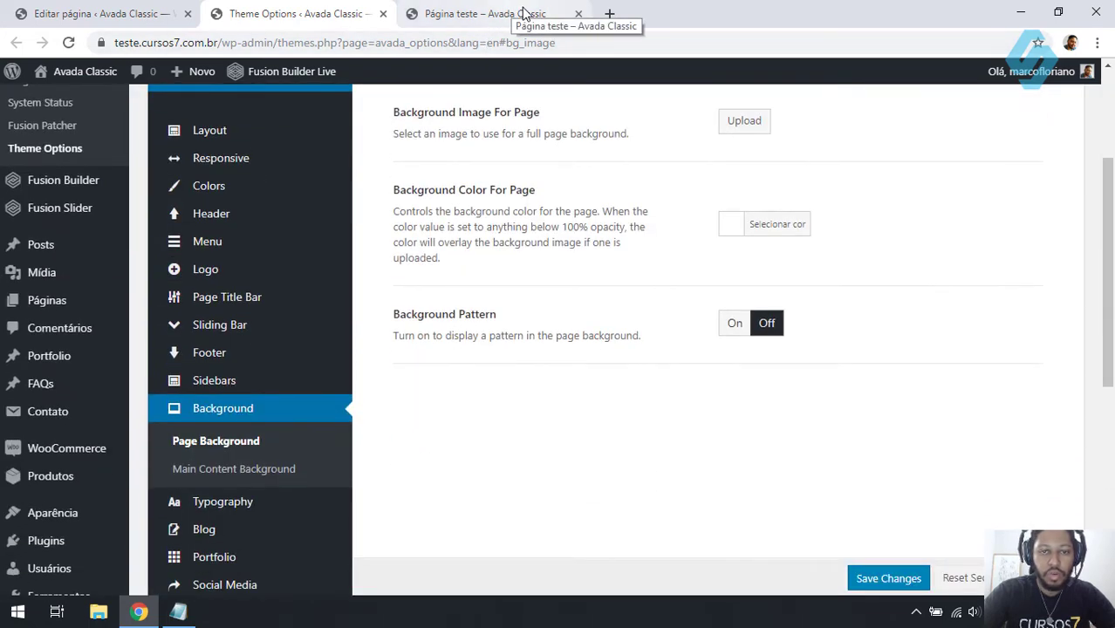
drag(1110, 262, 1107, 208)
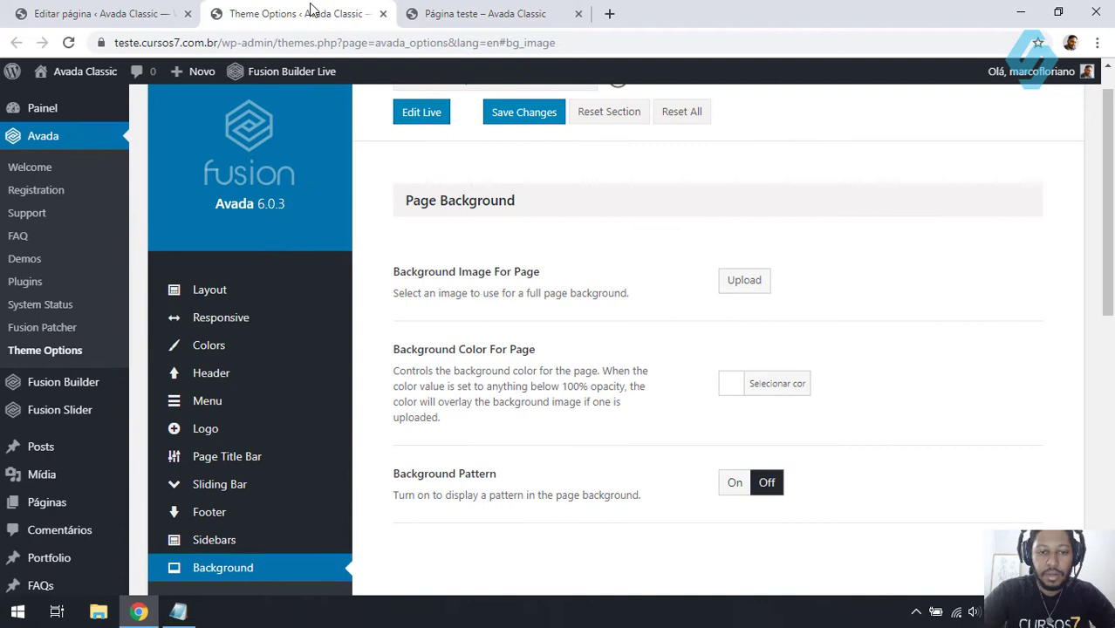
click(383, 13)
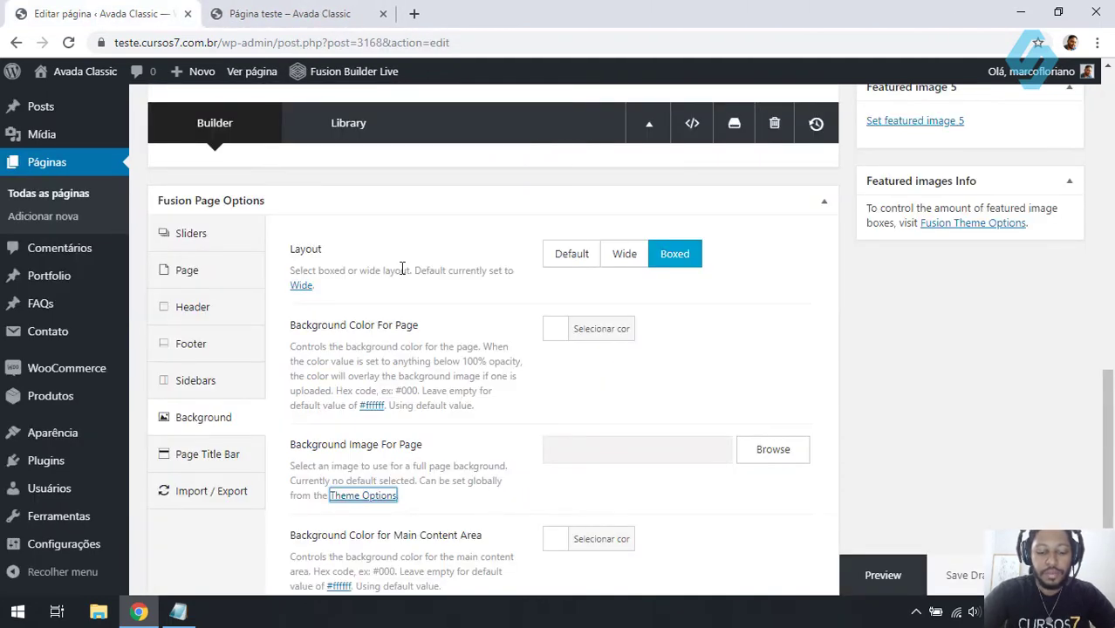
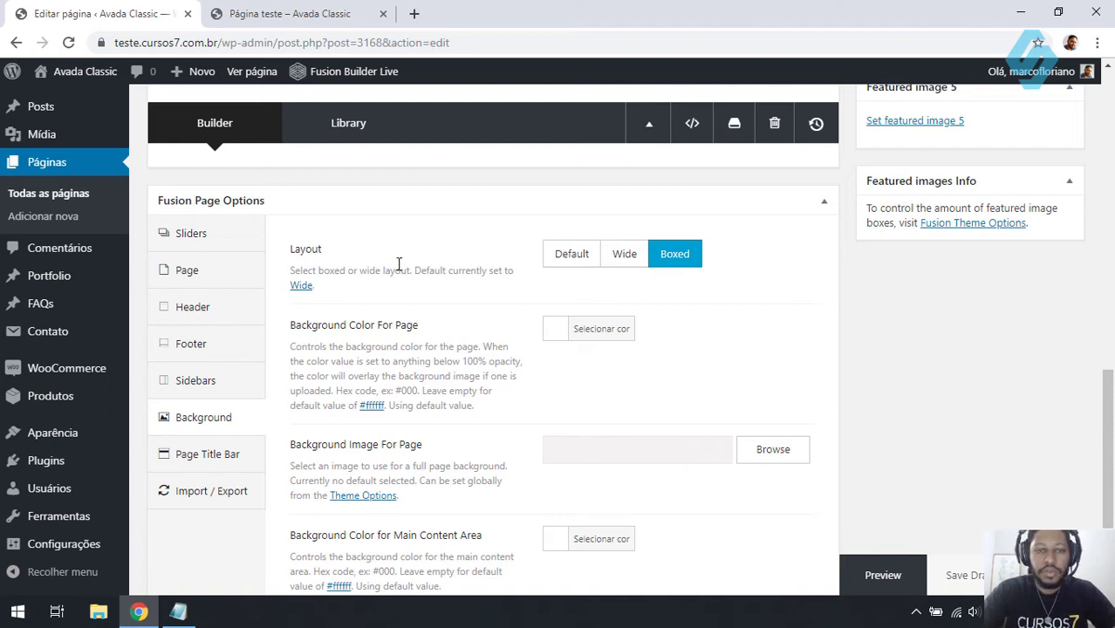
- Leave the page editor without saving and start a new post titled "Introdução ao WordPress"
mouse_move(15, 105)
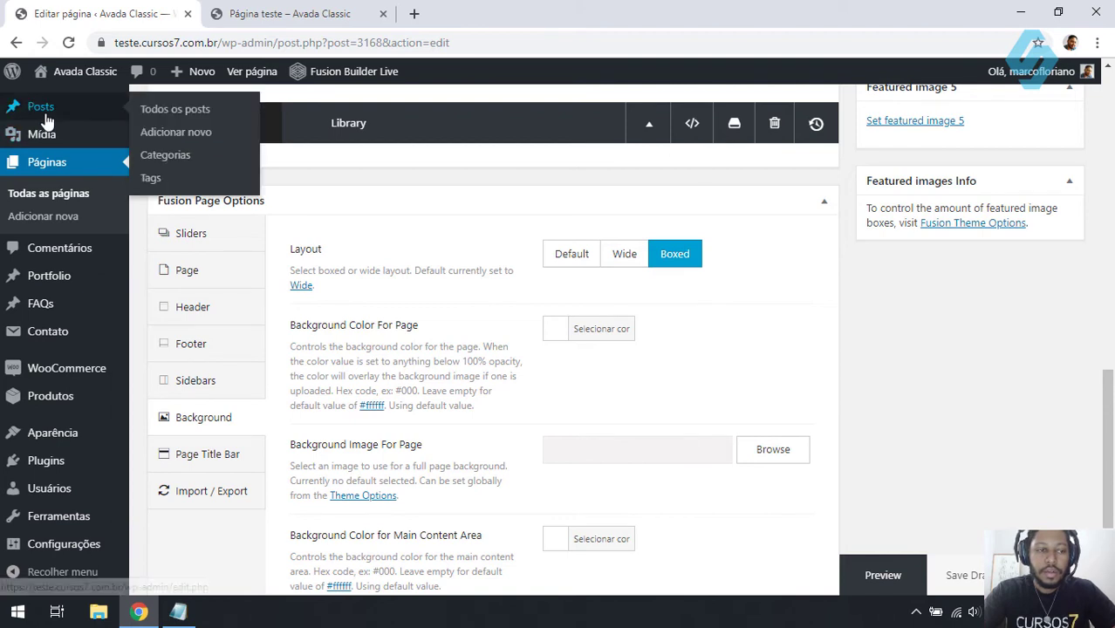
click(199, 138)
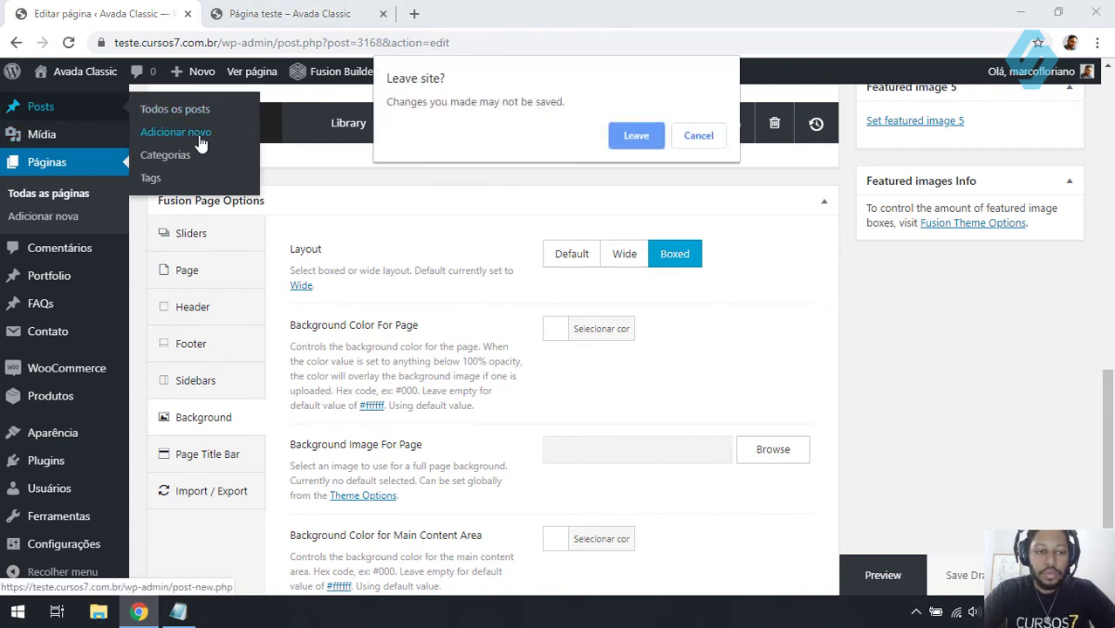
click(613, 137)
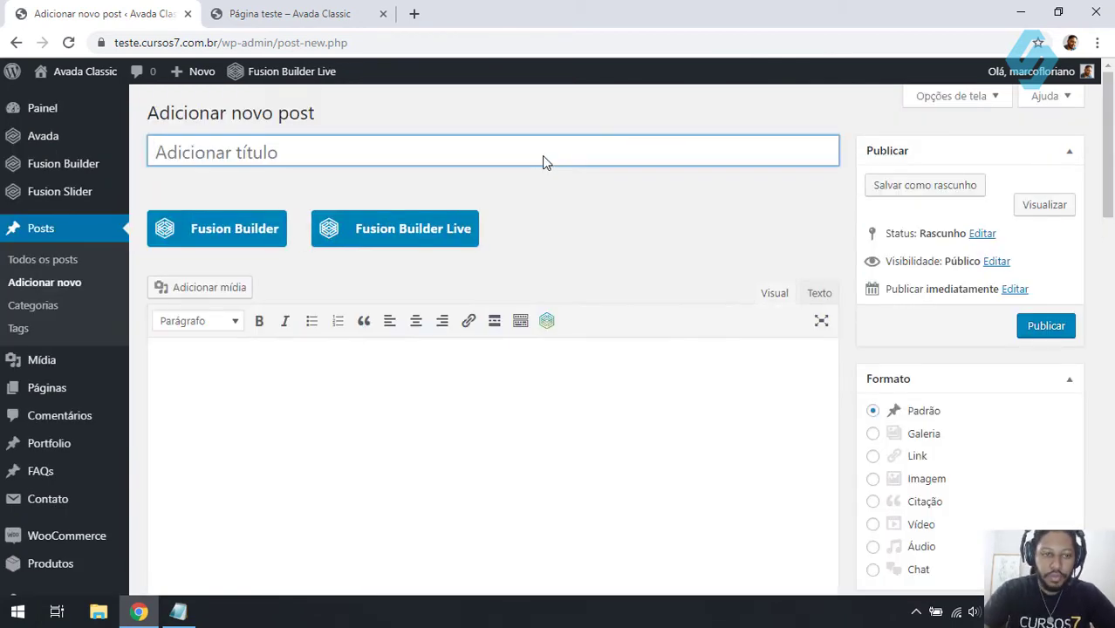
text(WordP)
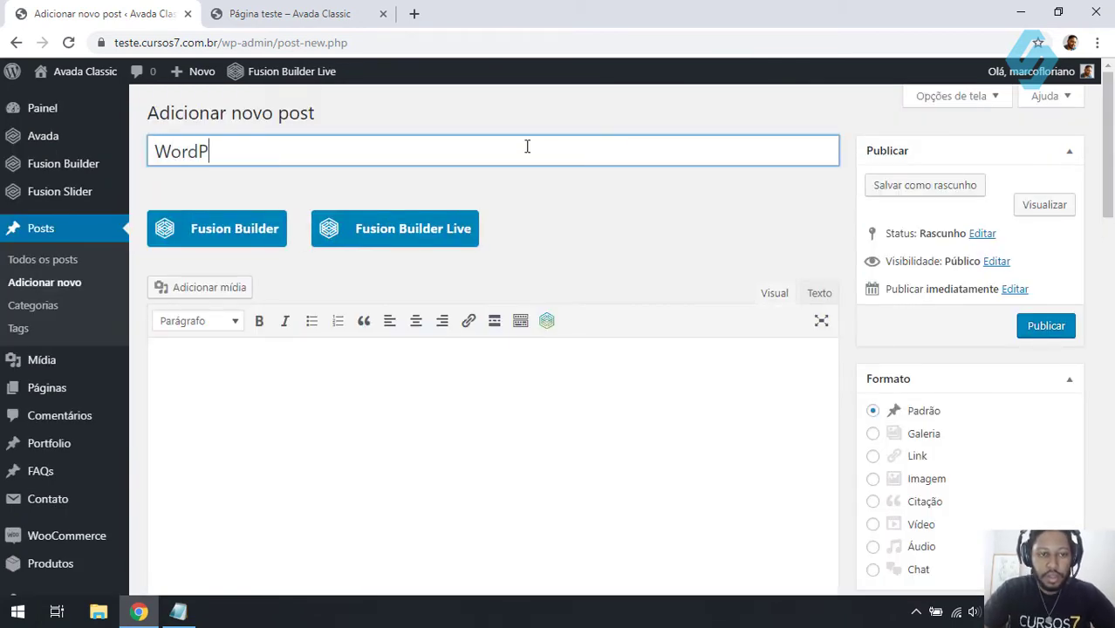
text(Introdução ao)
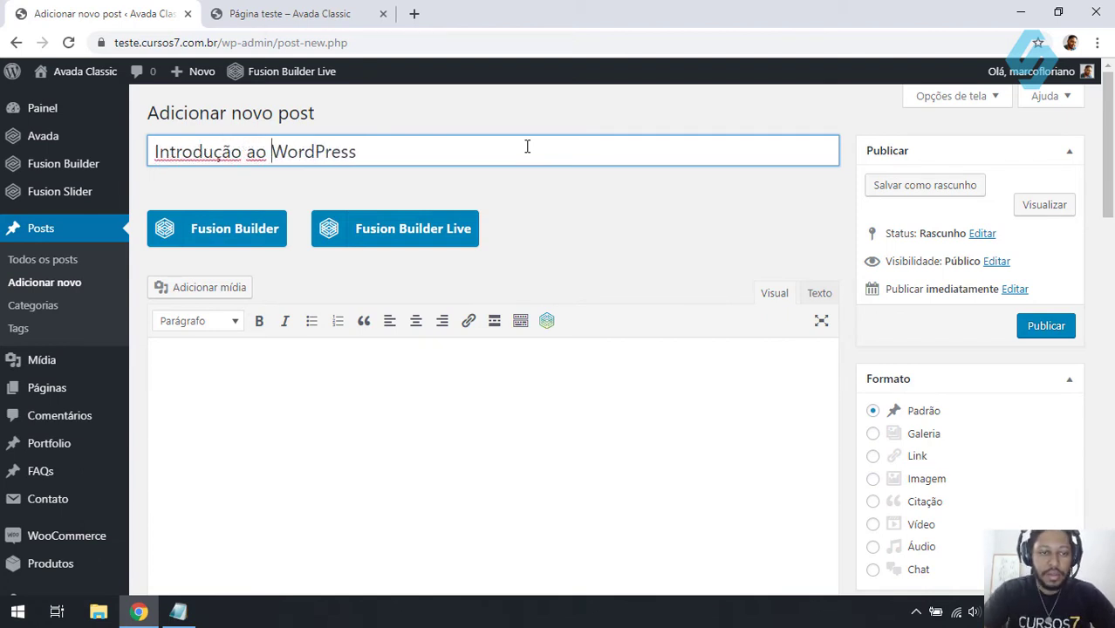
- Examine the new post's content editor and its format, category, tag and featured image boxes
scroll(592, 285, down, 2)
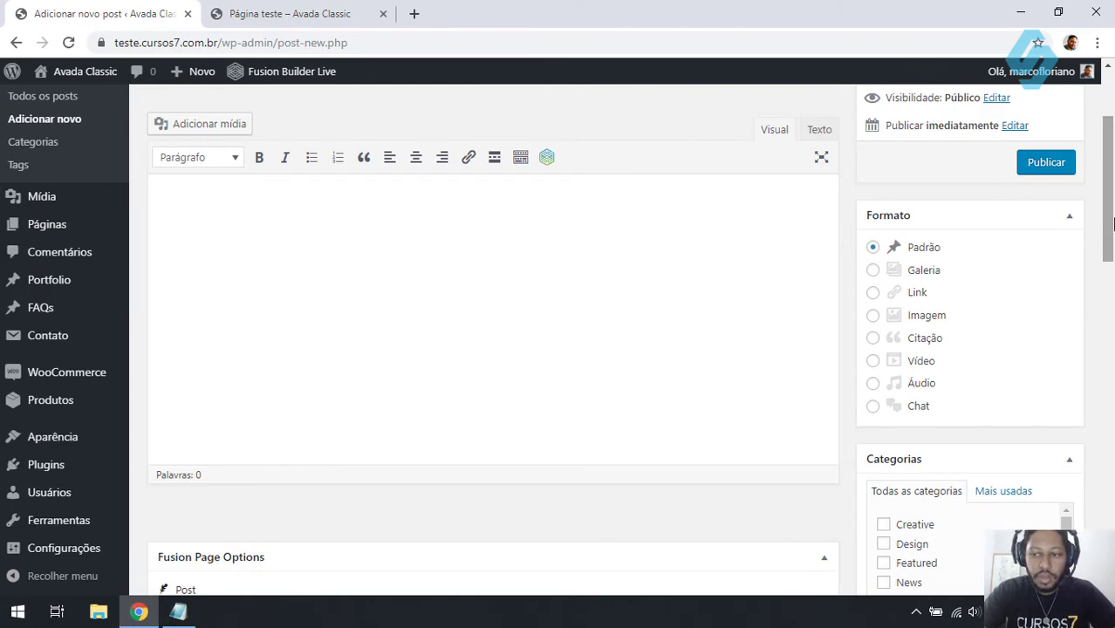
drag(1110, 218, 1112, 195)
click(622, 314)
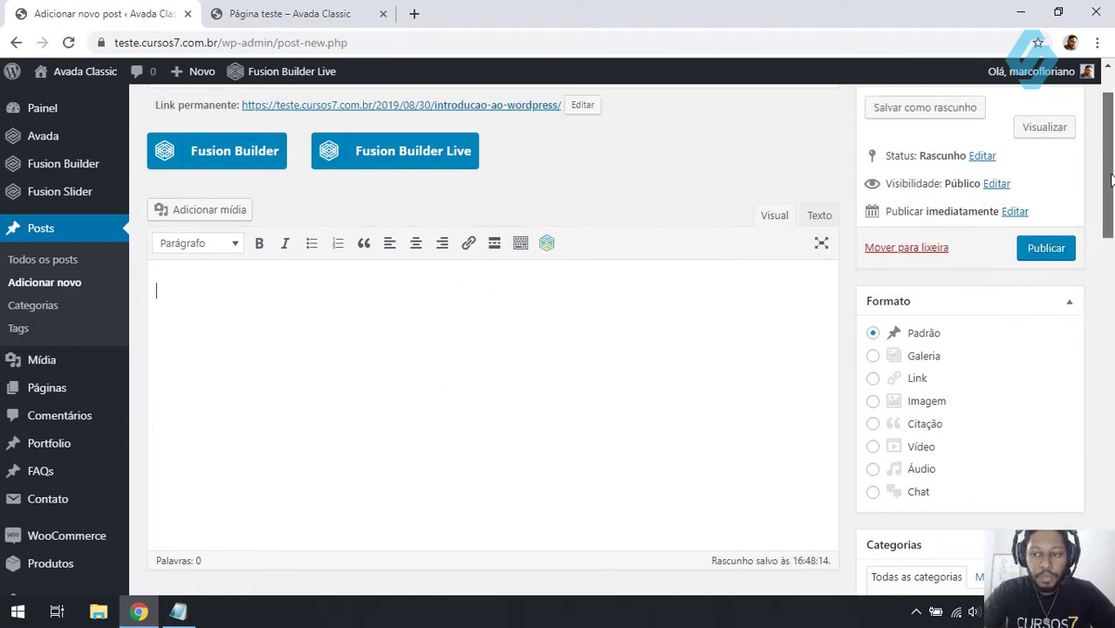
drag(1112, 181, 1111, 368)
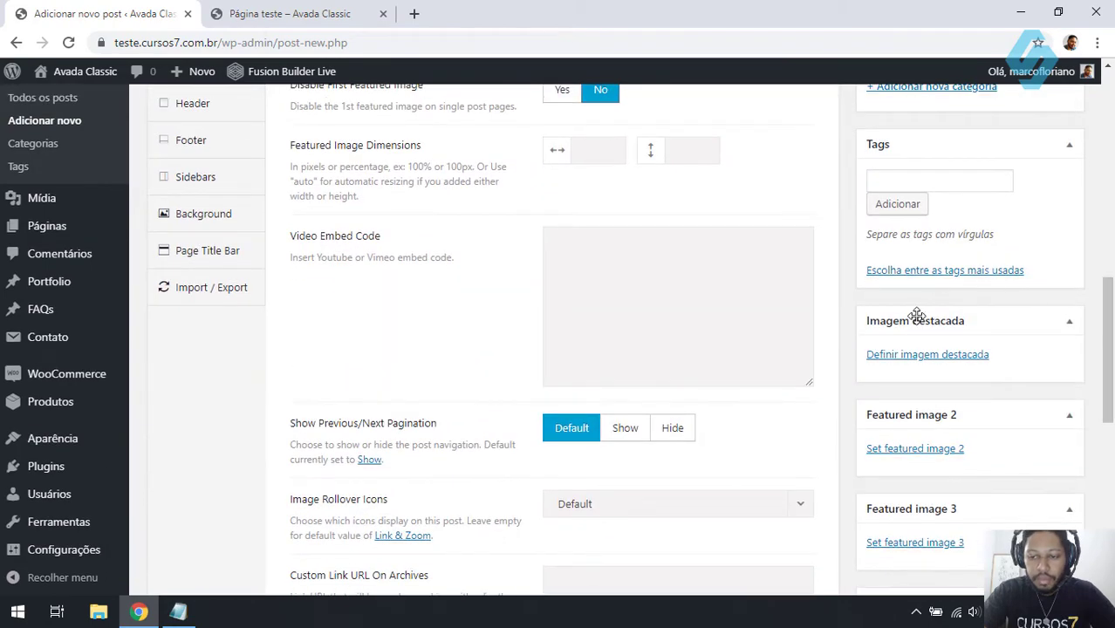
scroll(968, 324, down, 2)
scroll(980, 354, down, 2)
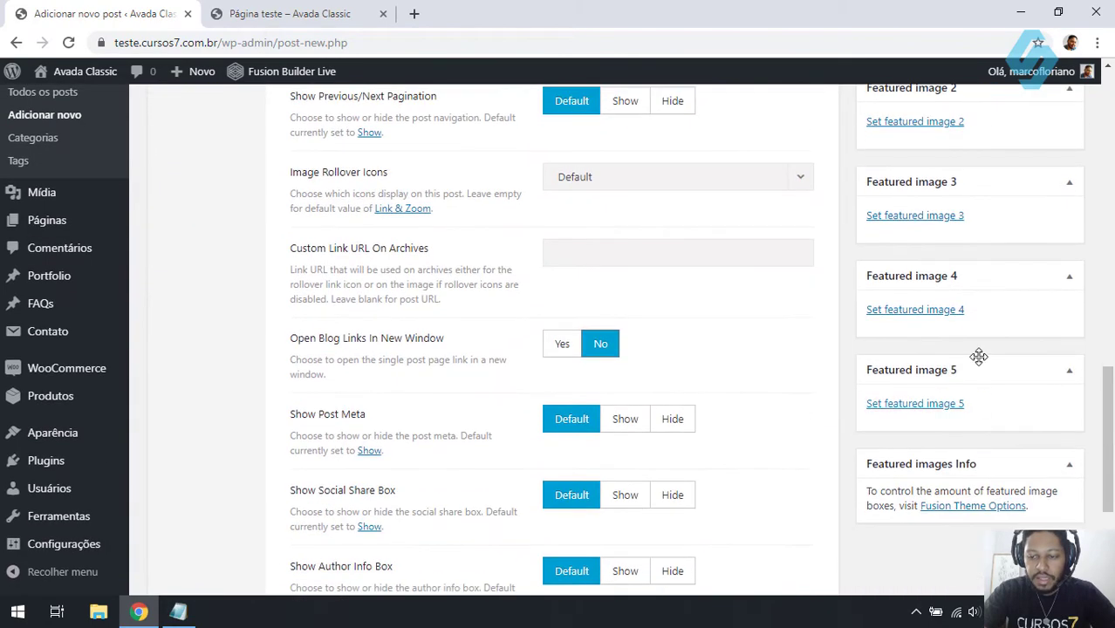
- Examine the Post settings in Fusion Page Options, from page width and featured image dimensions through to comments
drag(1108, 459, 1111, 323)
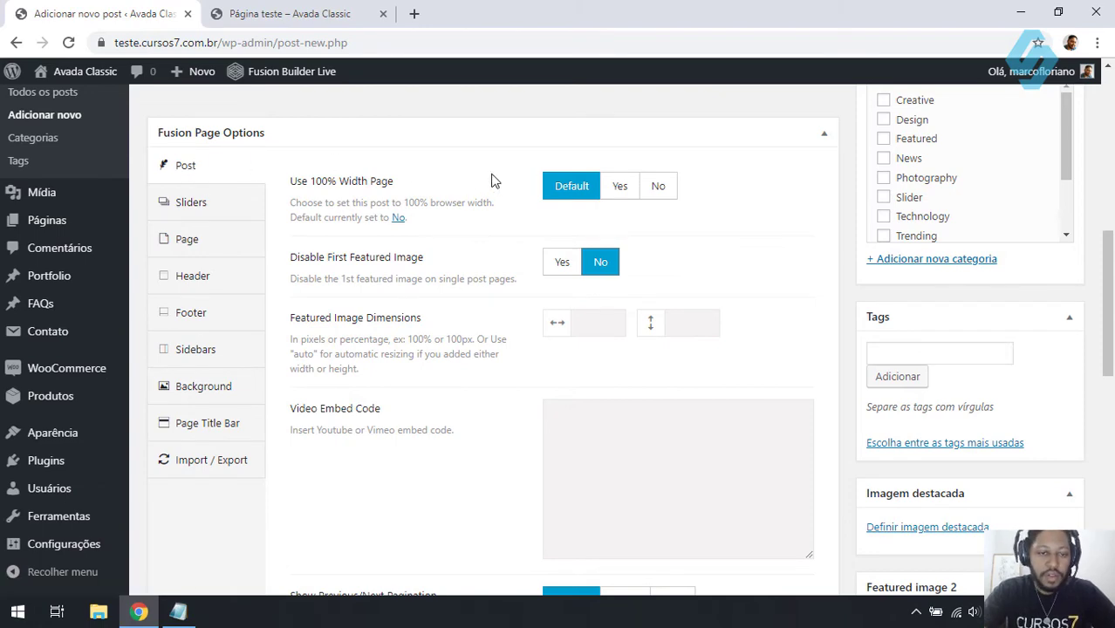
scroll(499, 170, down, 2)
scroll(488, 157, up, 1)
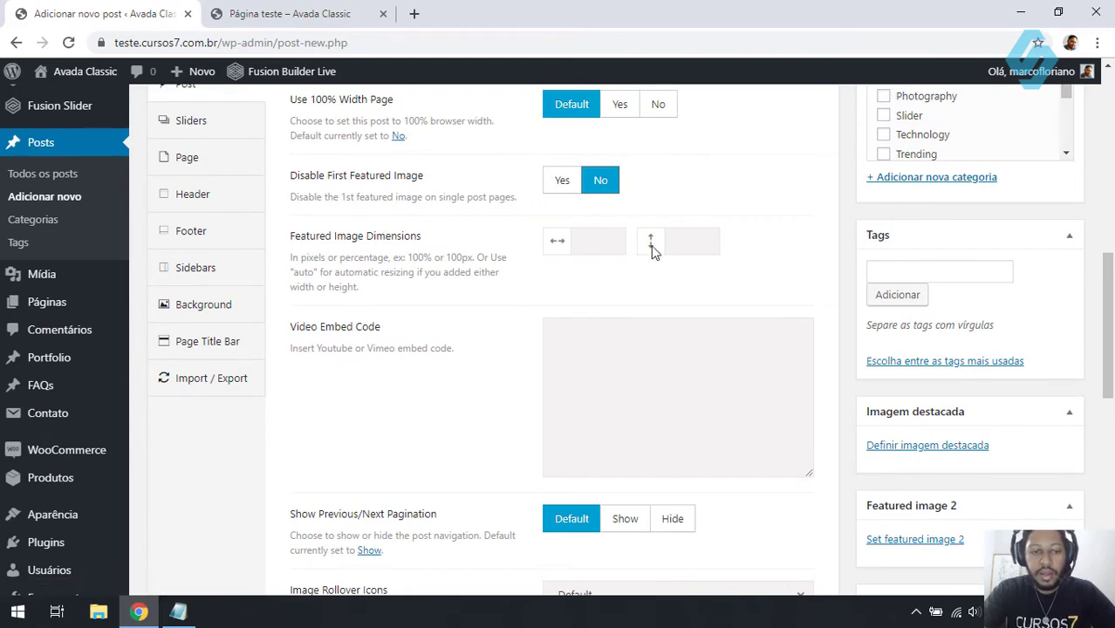
scroll(576, 288, down, 2)
scroll(522, 246, down, 6)
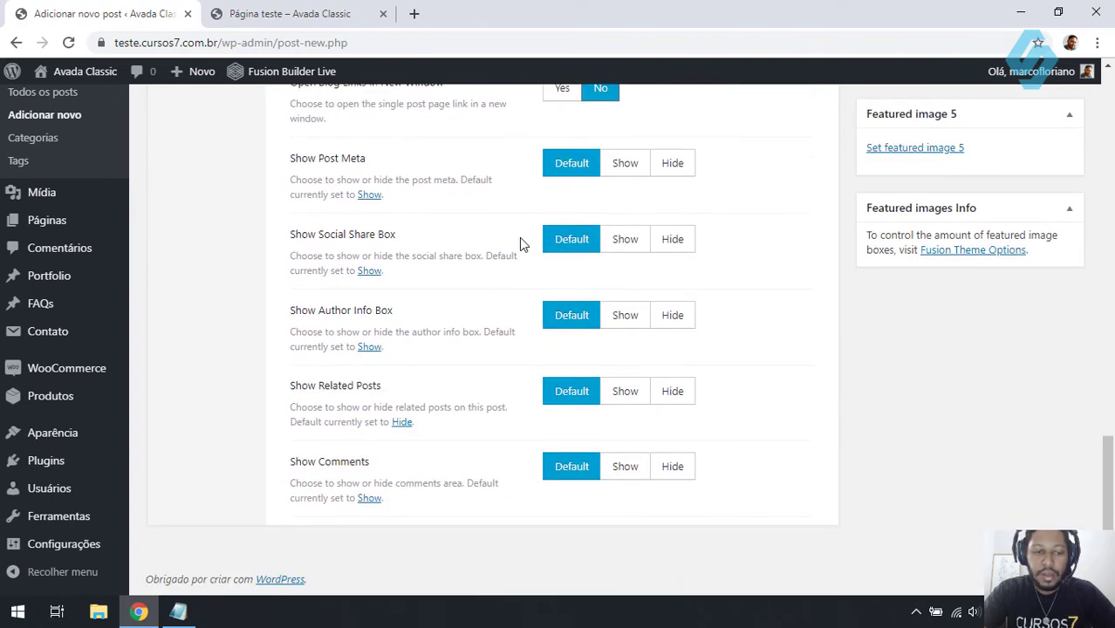
scroll(520, 233, up, 6)
scroll(531, 350, up, 10)
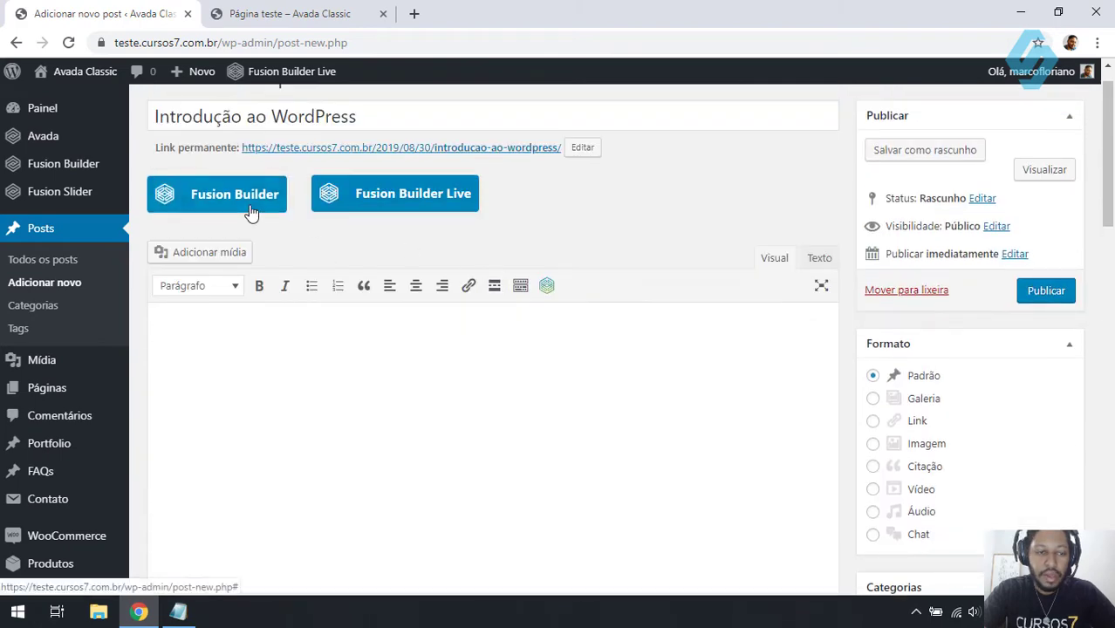
- Switch the post to Fusion Builder and add a container with one full-width 1/1 column
click(247, 206)
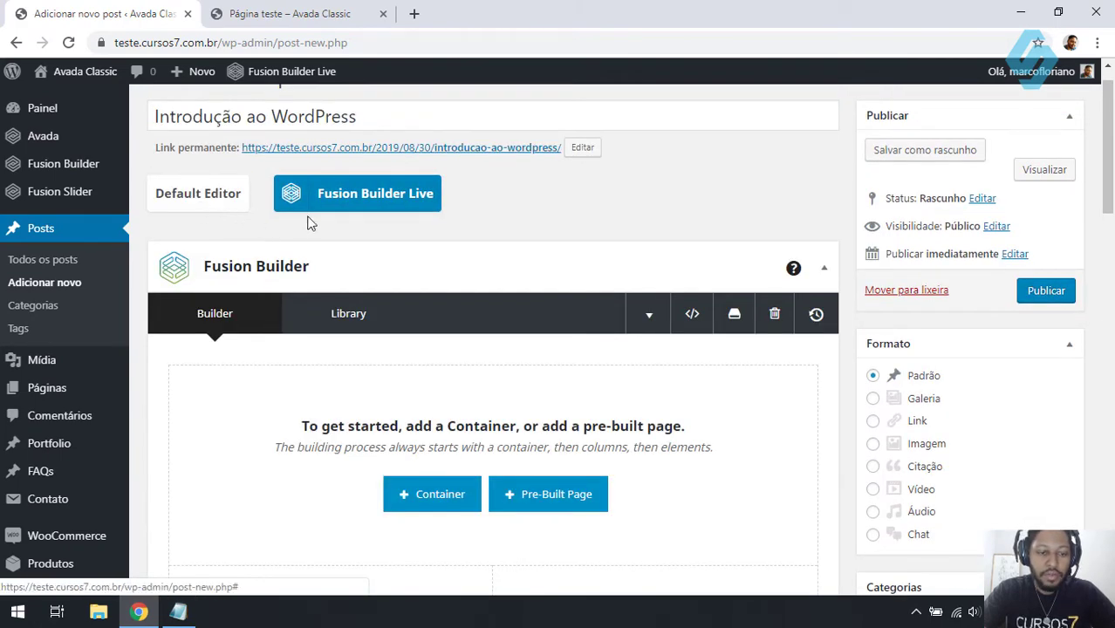
scroll(563, 278, down, 2)
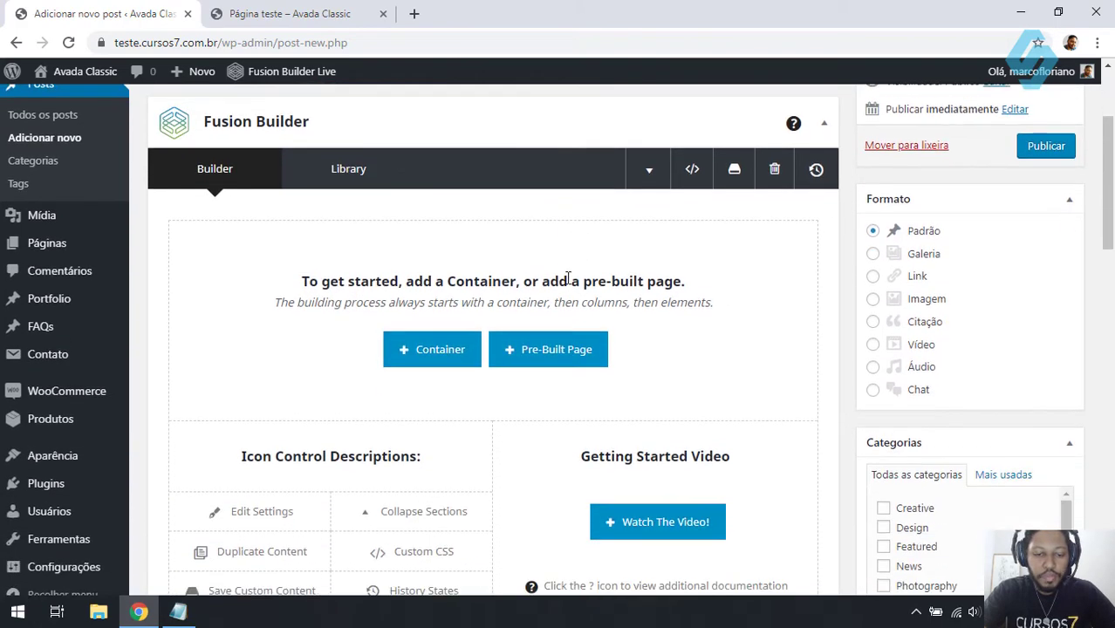
scroll(569, 264, down, 1)
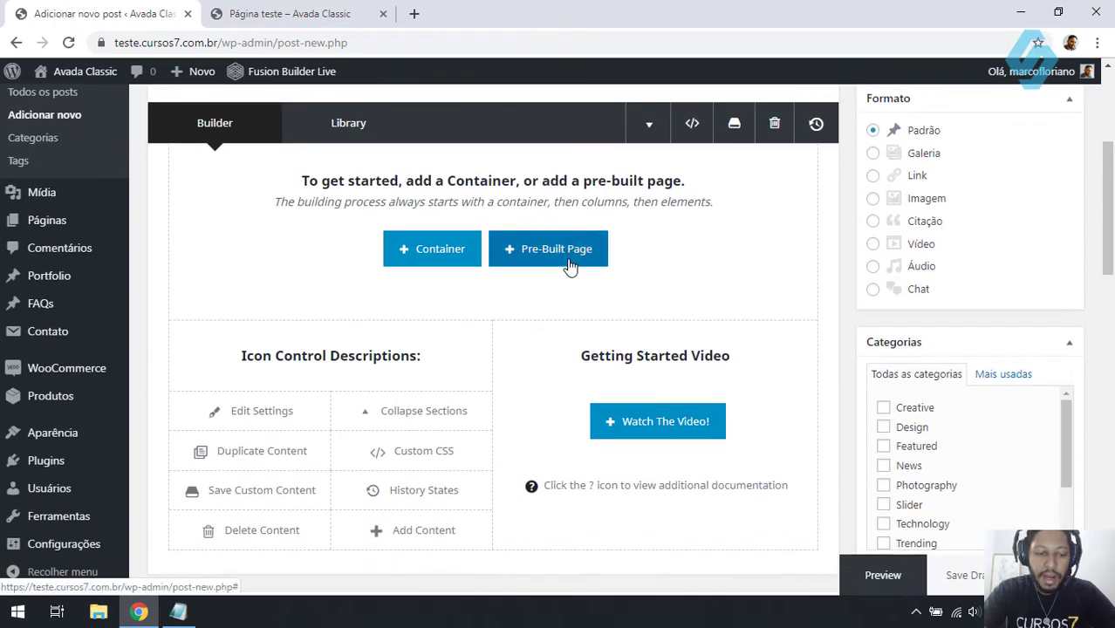
click(437, 254)
click(445, 257)
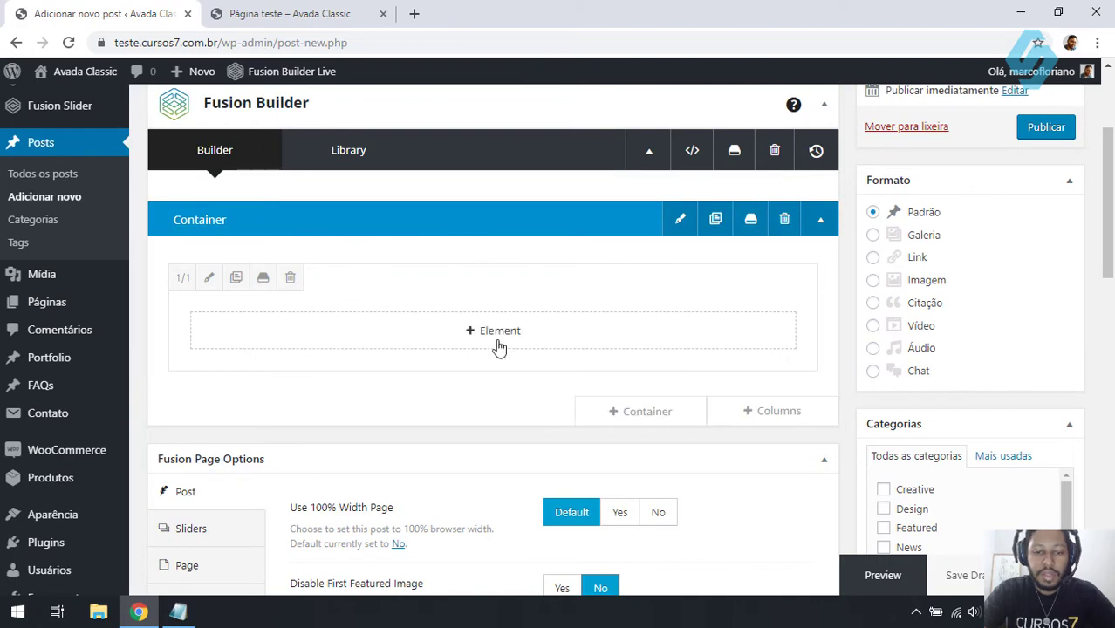
- Search the builder elements for "tex" and add a Text Block to the 1/1 column
click(495, 337)
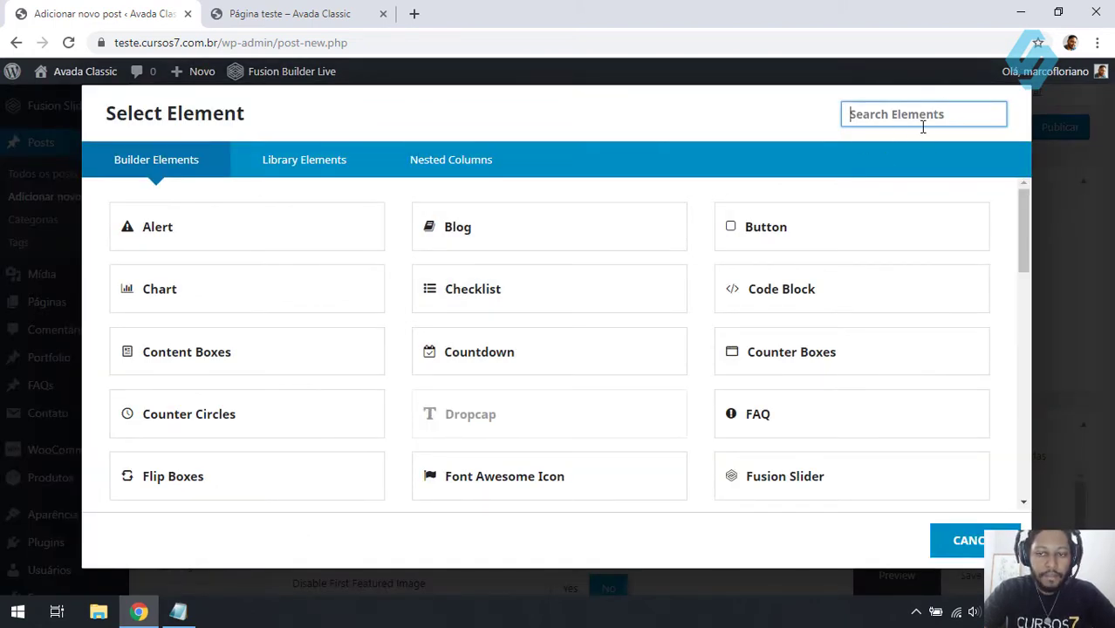
text(tex)
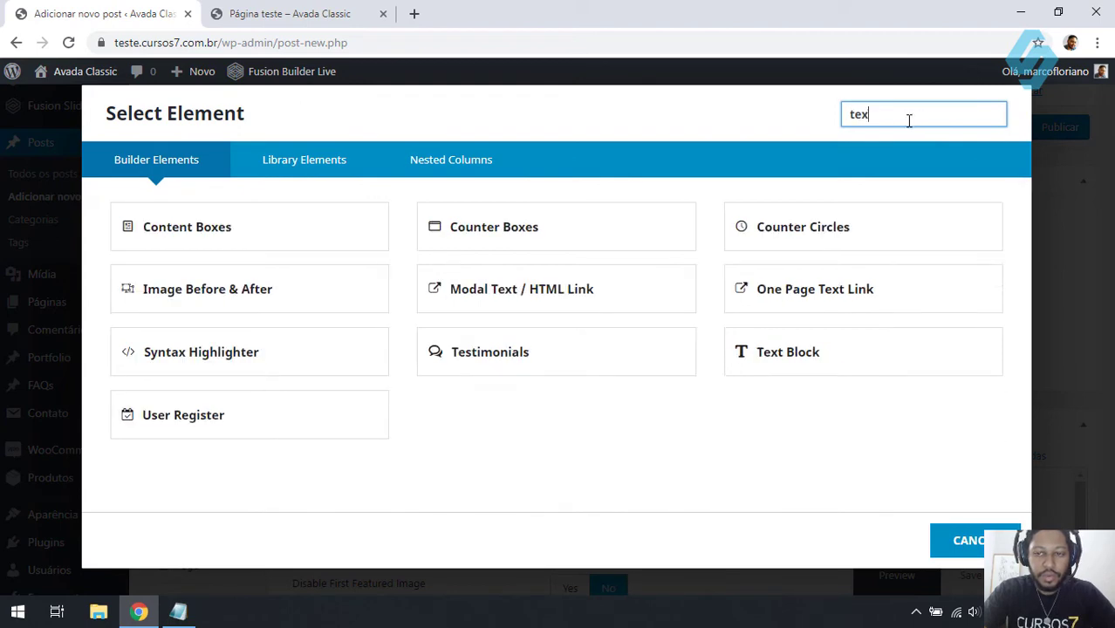
click(786, 250)
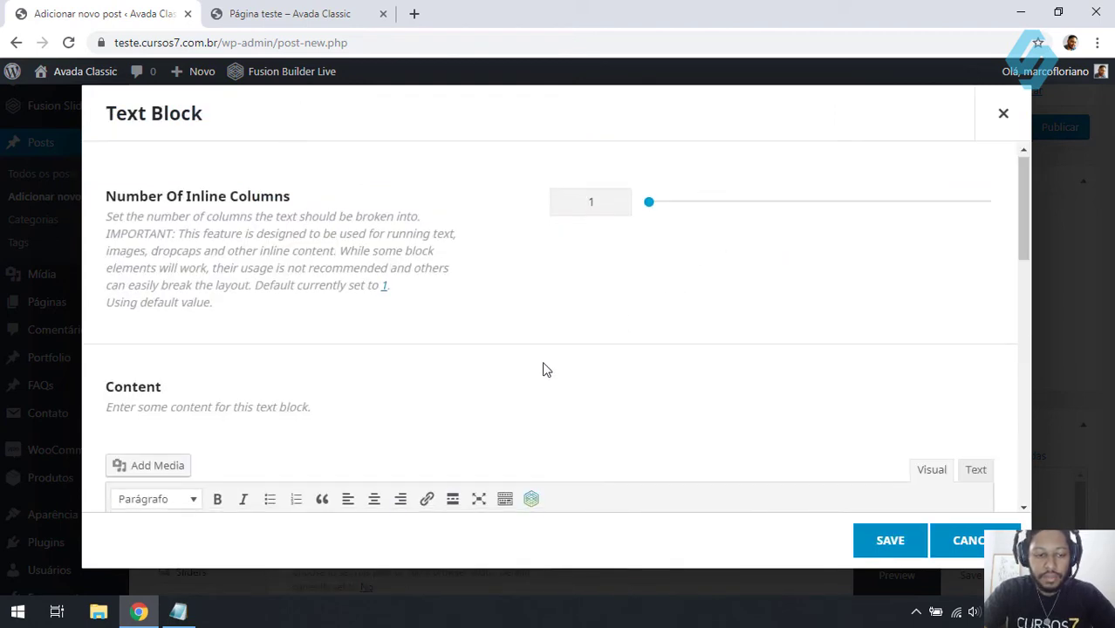
- Fill the text block's content with the WordPress description copied from the open text file, and save the element
scroll(546, 368, down, 2)
text(http://example.com.)
key(ctrl+a)
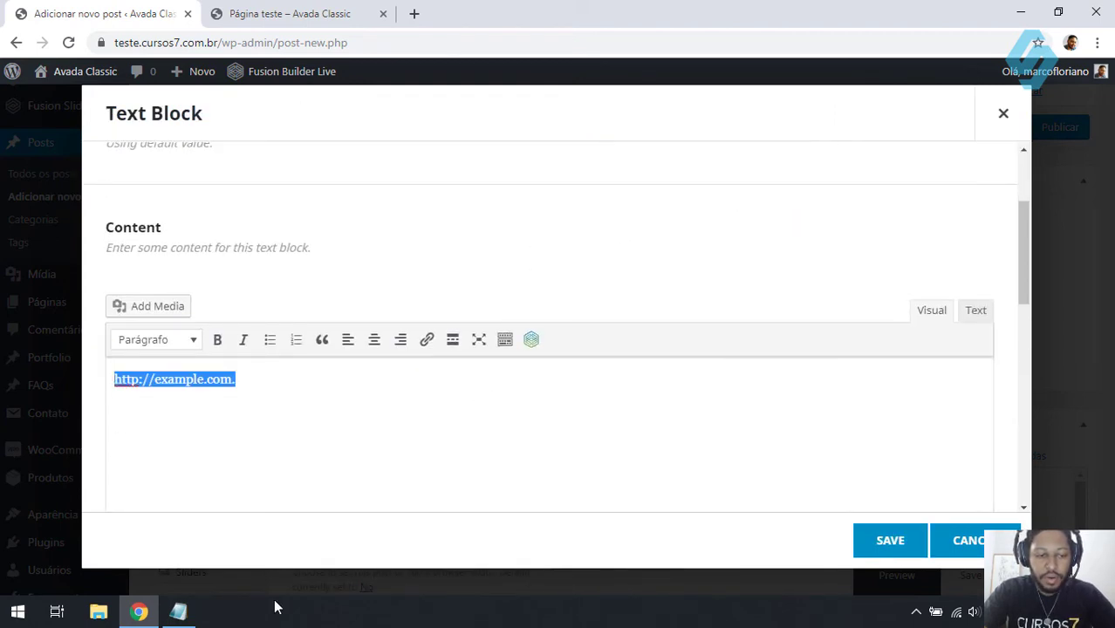
click(178, 612)
key(ctrl+c)
click(207, 424)
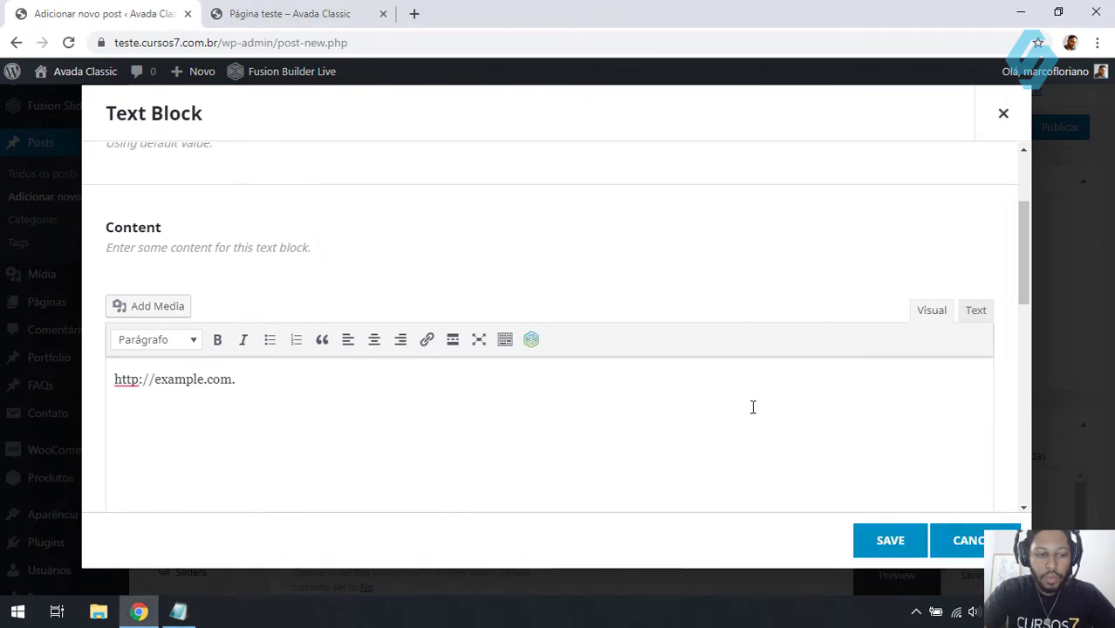
key(ctrl+a)
key(ctrl+v)
click(878, 548)
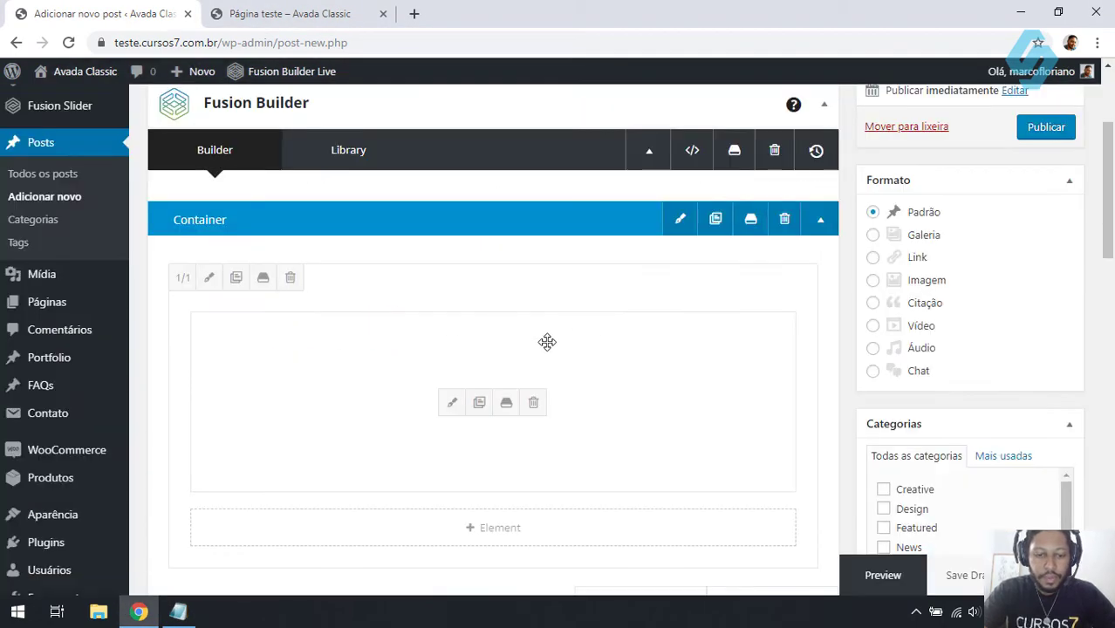
- Open a Blog element below the text block, examine its layout, posts-per-page and ordering options, and close it without saving
scroll(545, 342, down, 1)
click(495, 365)
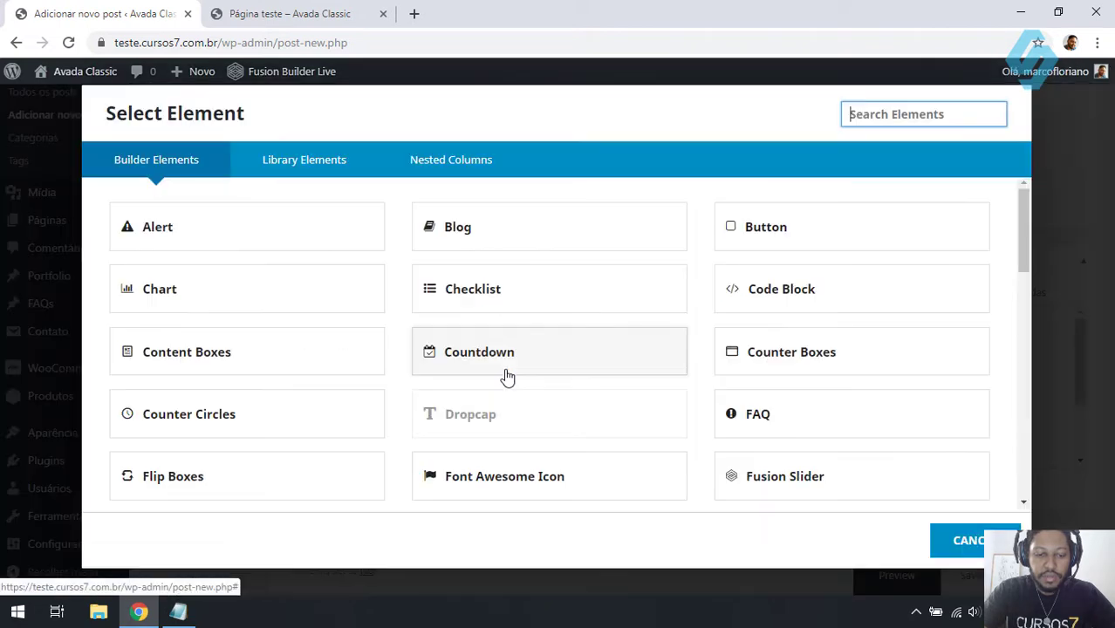
click(491, 232)
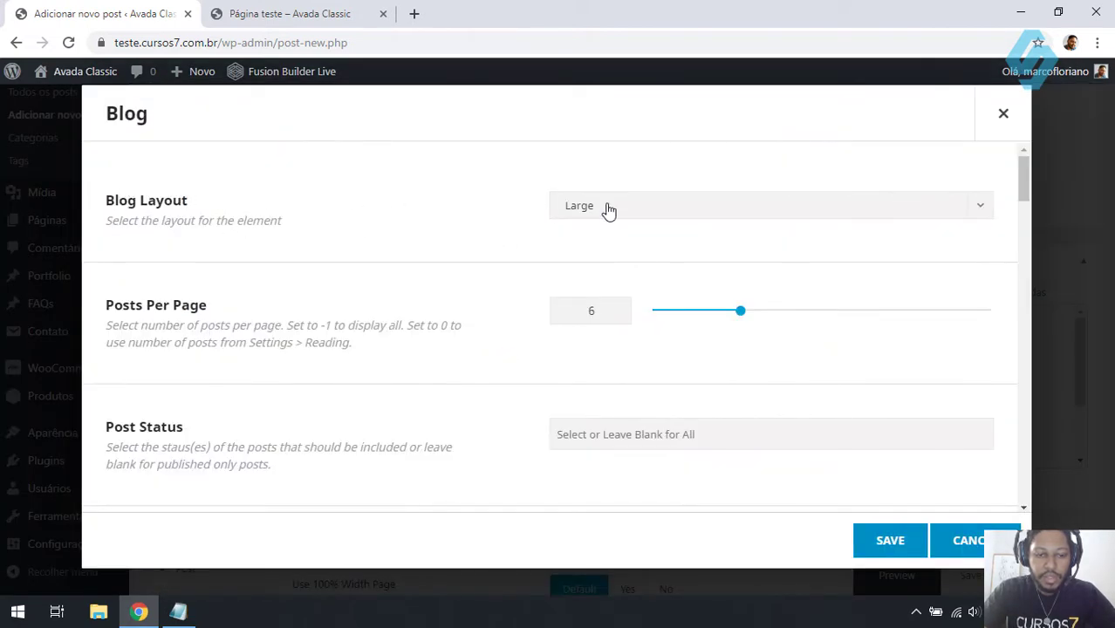
scroll(490, 353, down, 2)
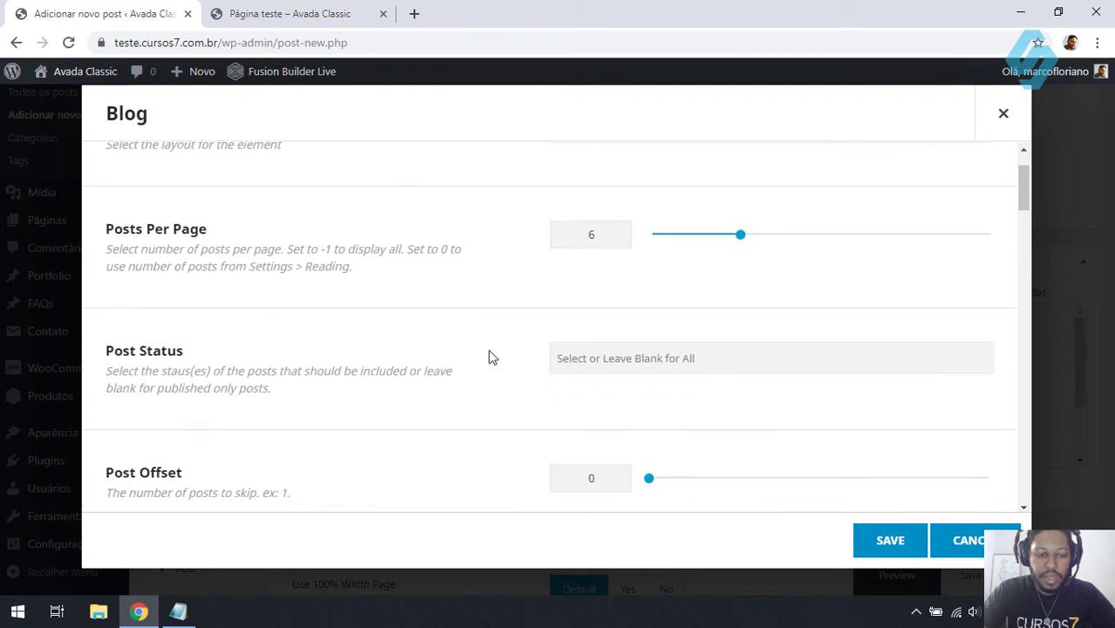
scroll(266, 209, up, 2)
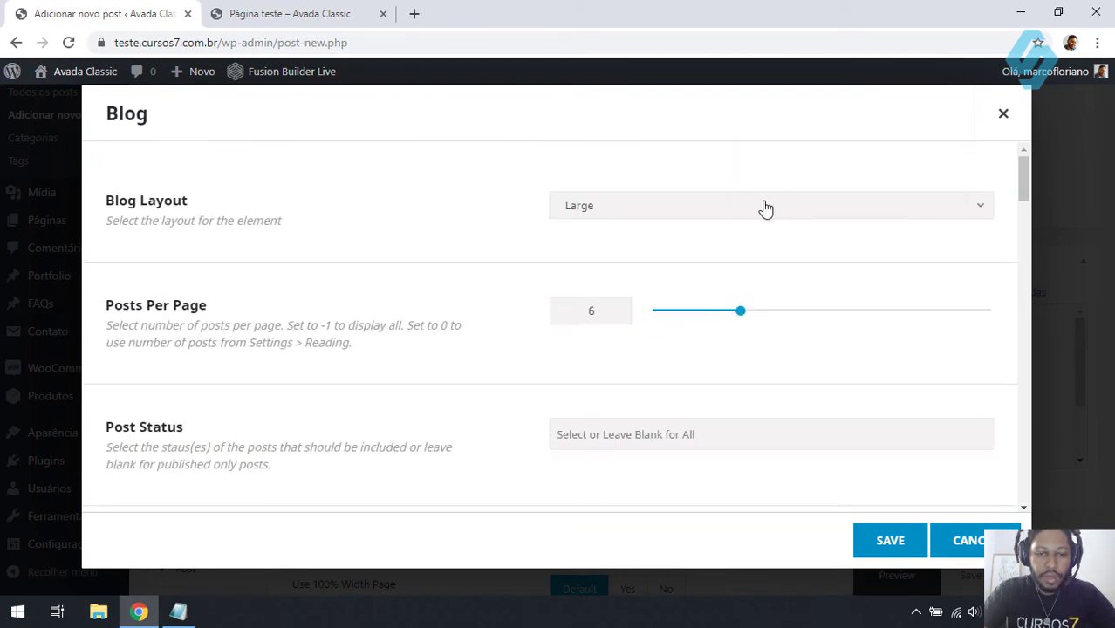
scroll(338, 246, down, 2)
scroll(281, 216, up, 1)
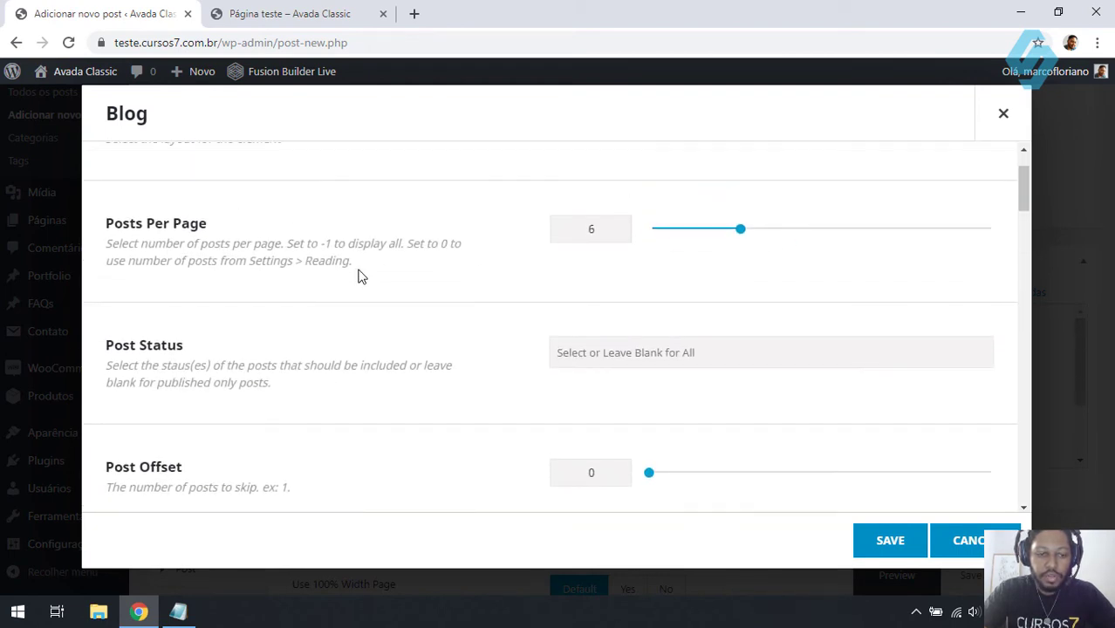
scroll(360, 276, down, 6)
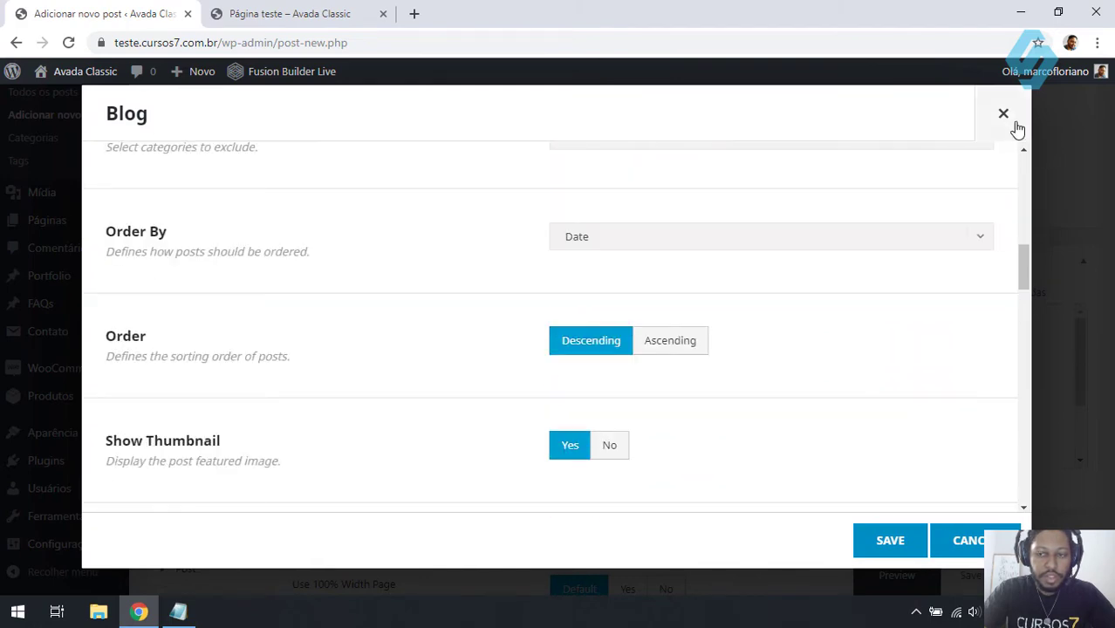
click(1003, 113)
- Search the builder elements for "post" and "blog", clear the search, and leave the element selection without adding anything
click(514, 372)
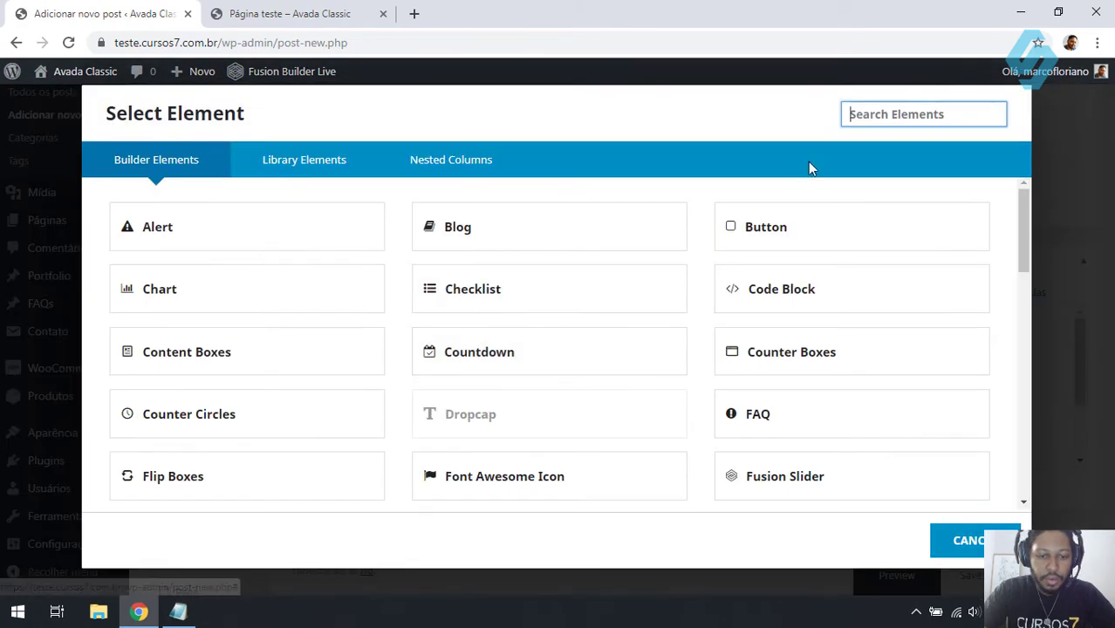
text(post)
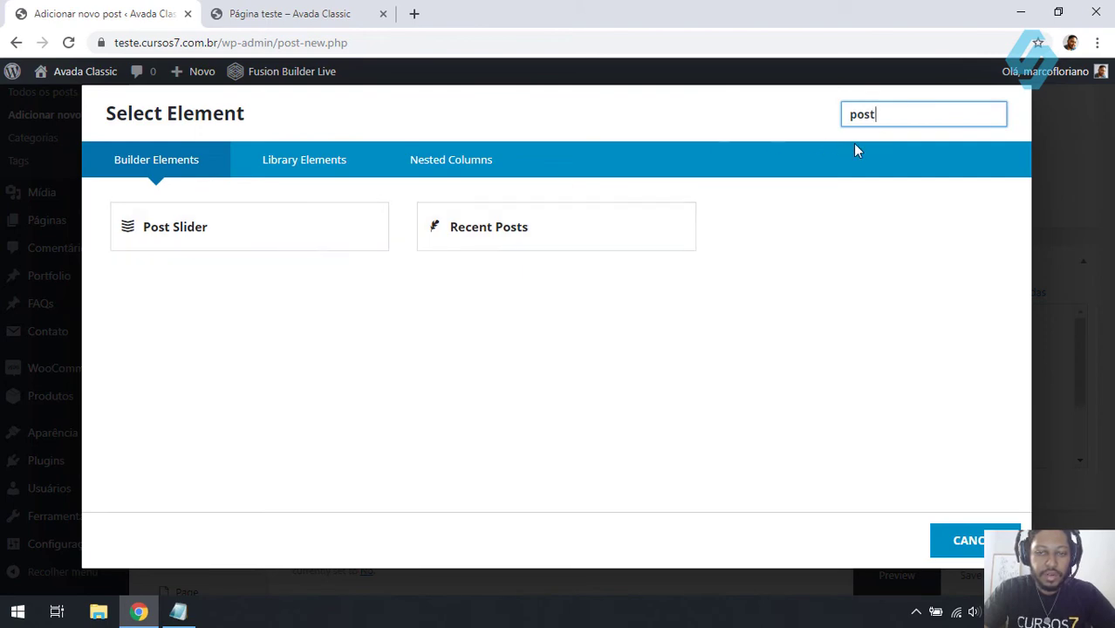
drag(894, 117, 830, 122)
text(blog)
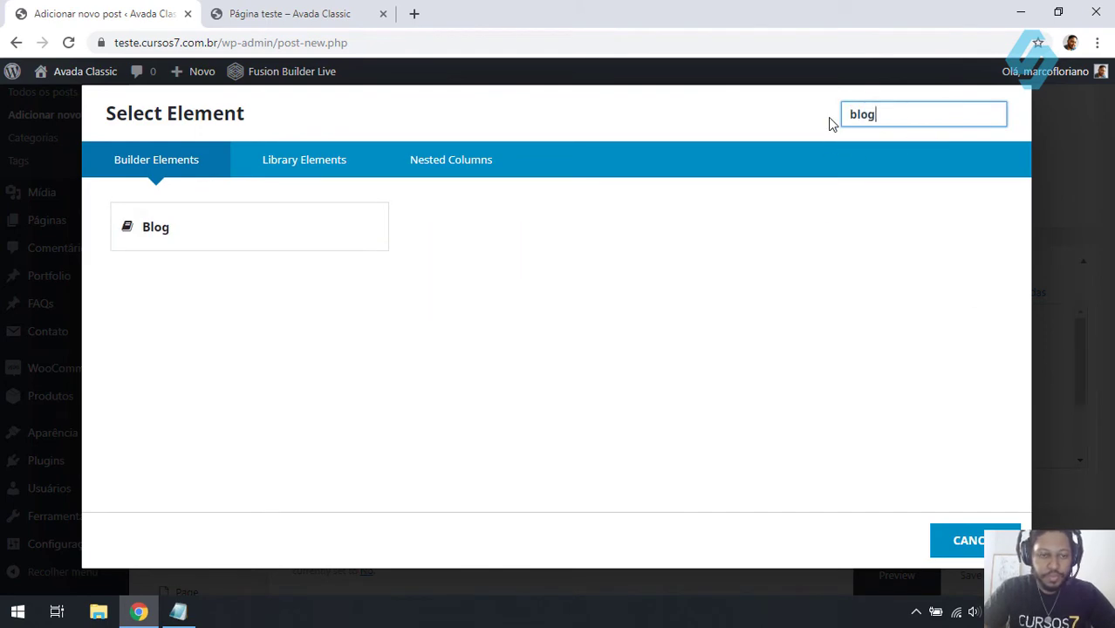
double_click(902, 121)
key(BackSpace)
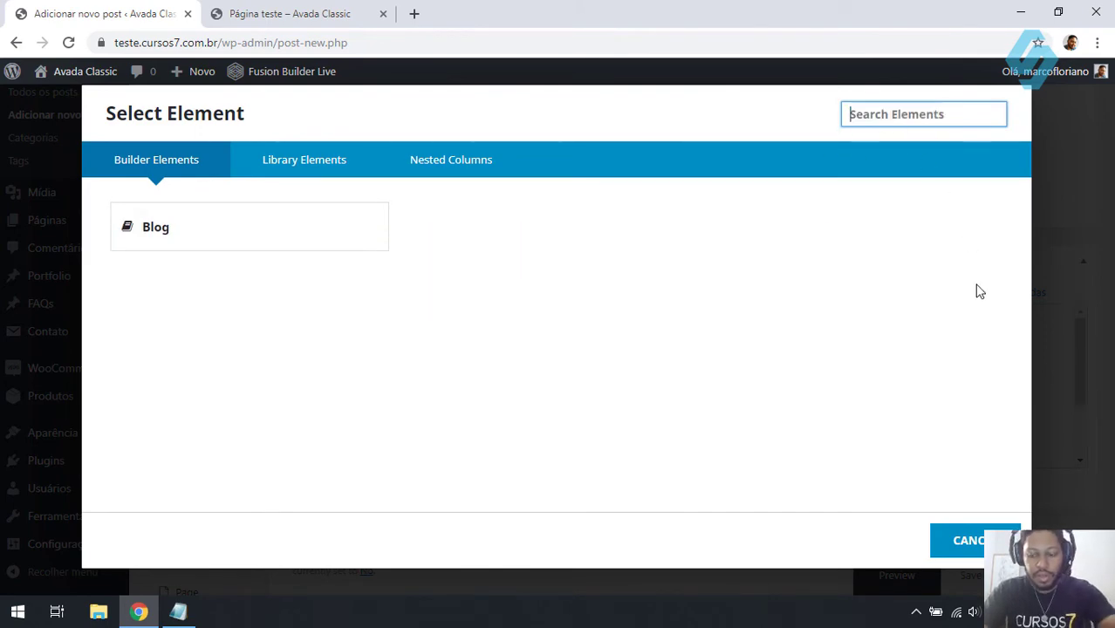
click(1067, 242)
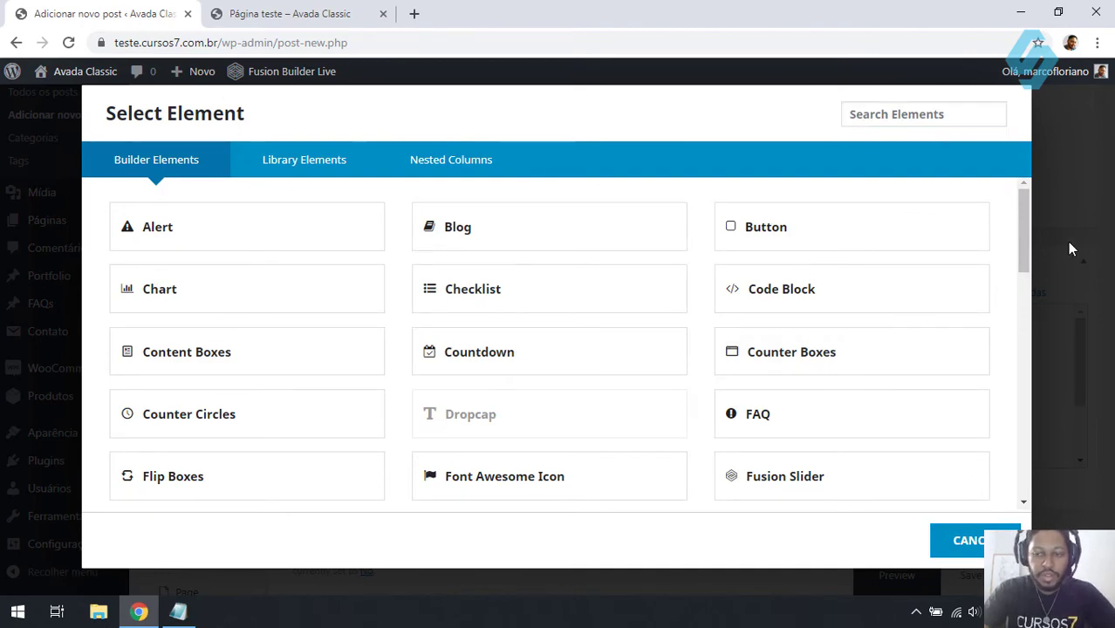
click(972, 543)
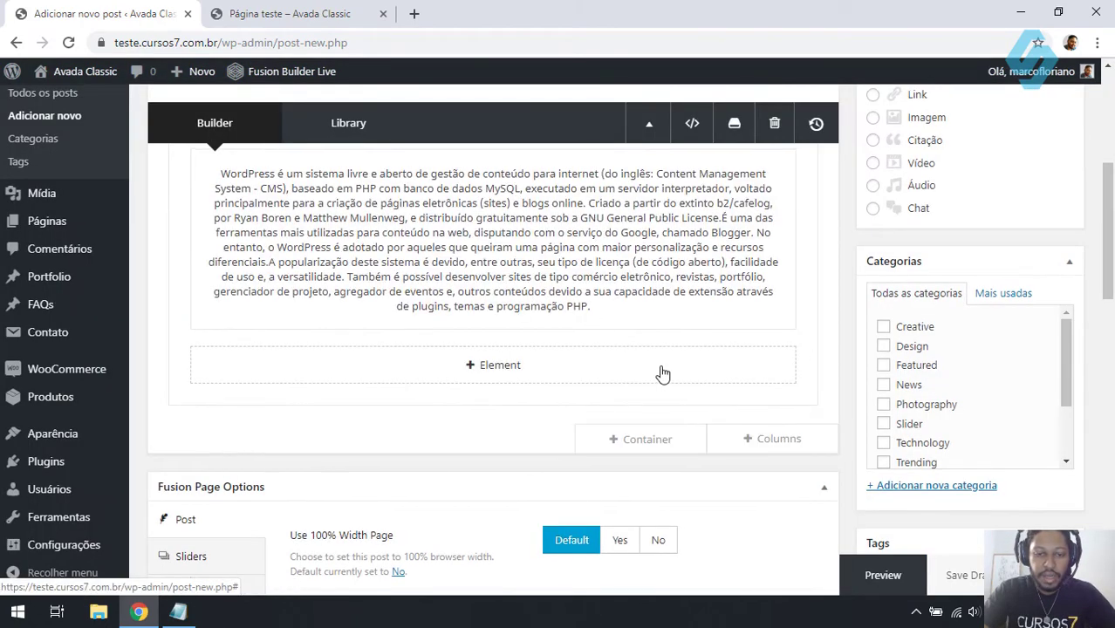
- Leave the unsaved post, start a new portfolio post and title it "Portfólio WordPress"
scroll(535, 369, up, 2)
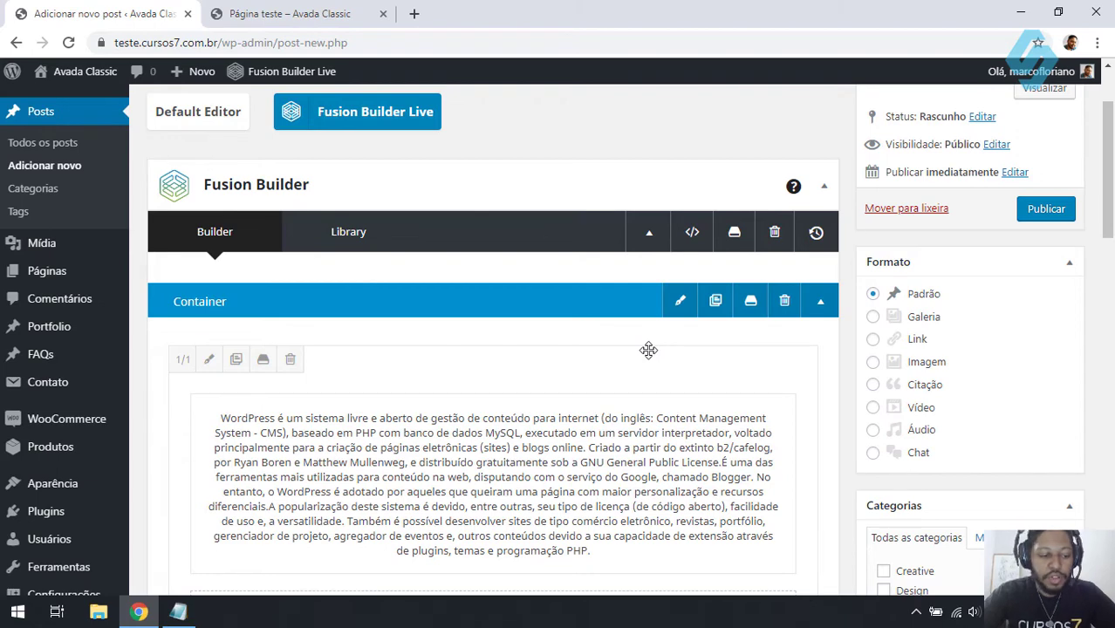
scroll(88, 282, down, 1)
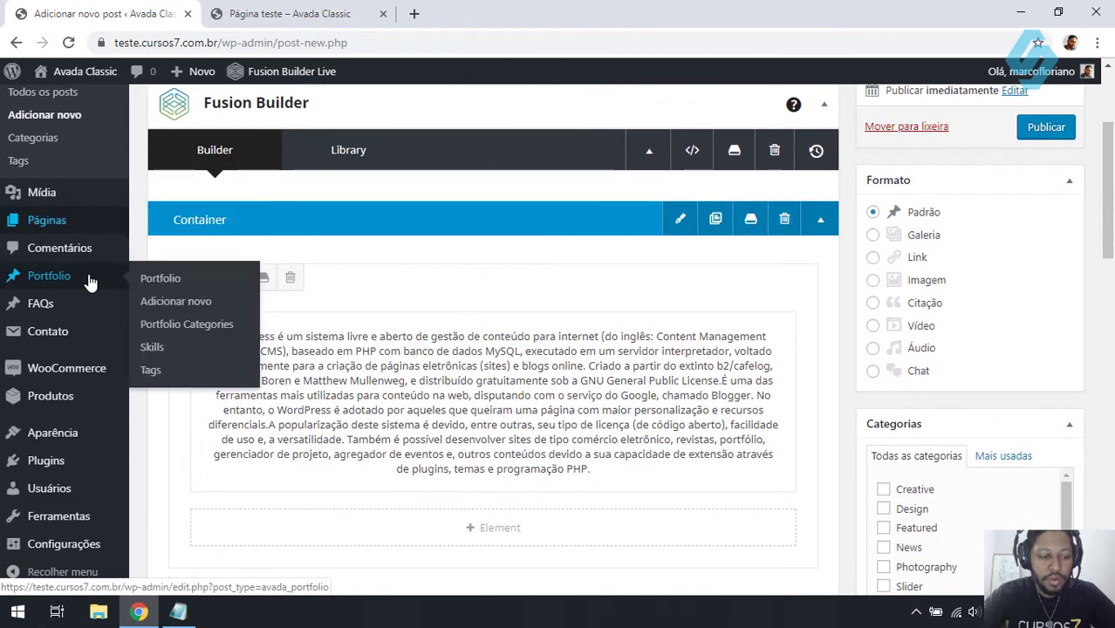
scroll(90, 281, down, 1)
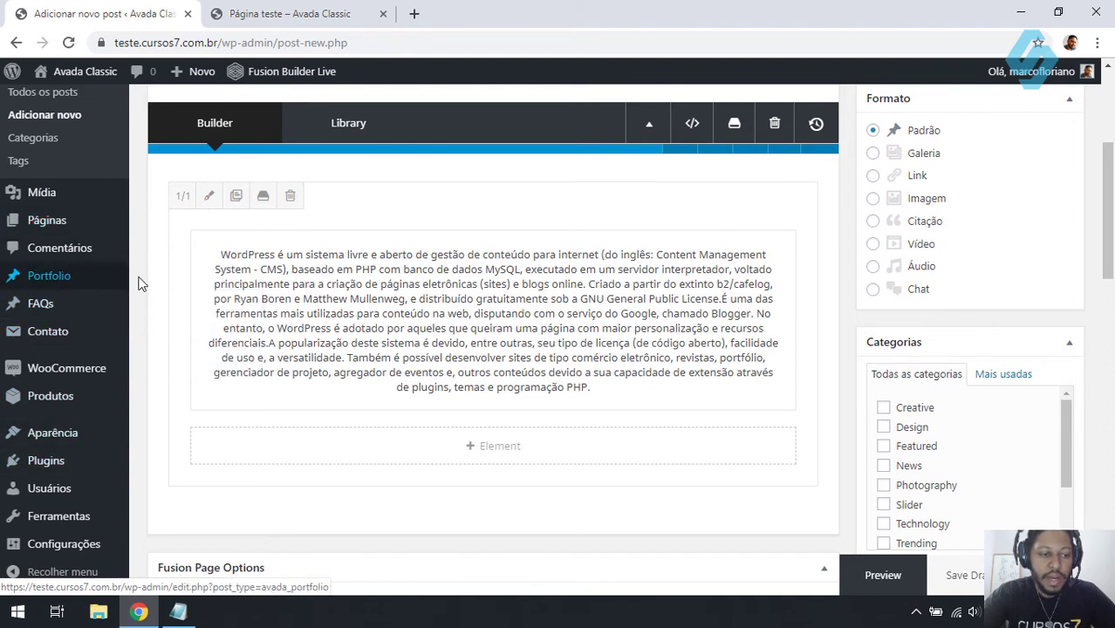
mouse_move(61, 286)
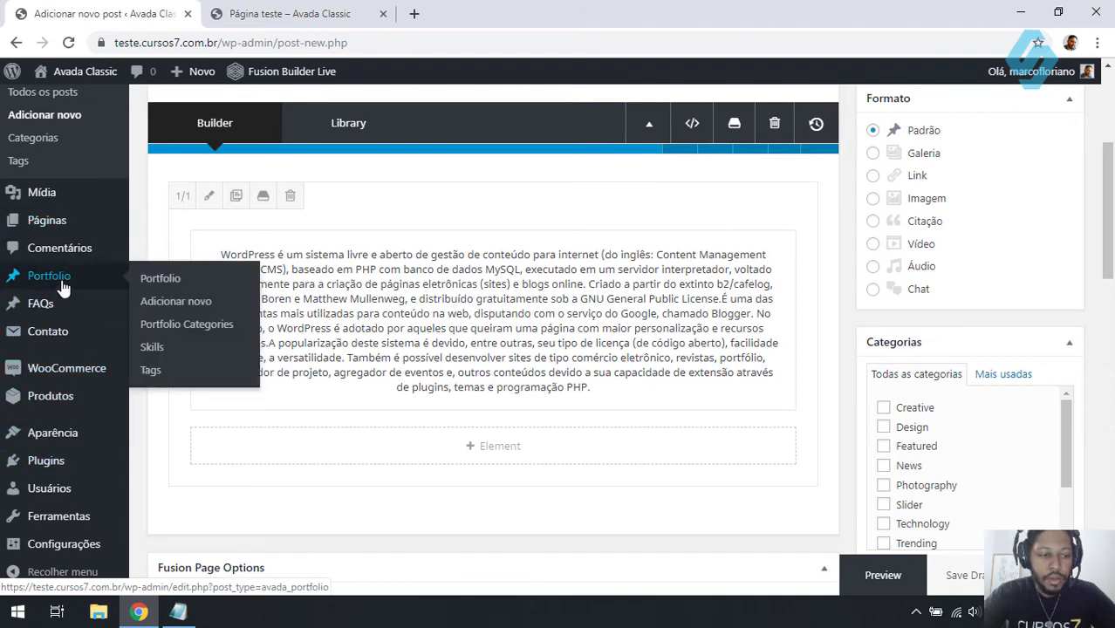
click(198, 305)
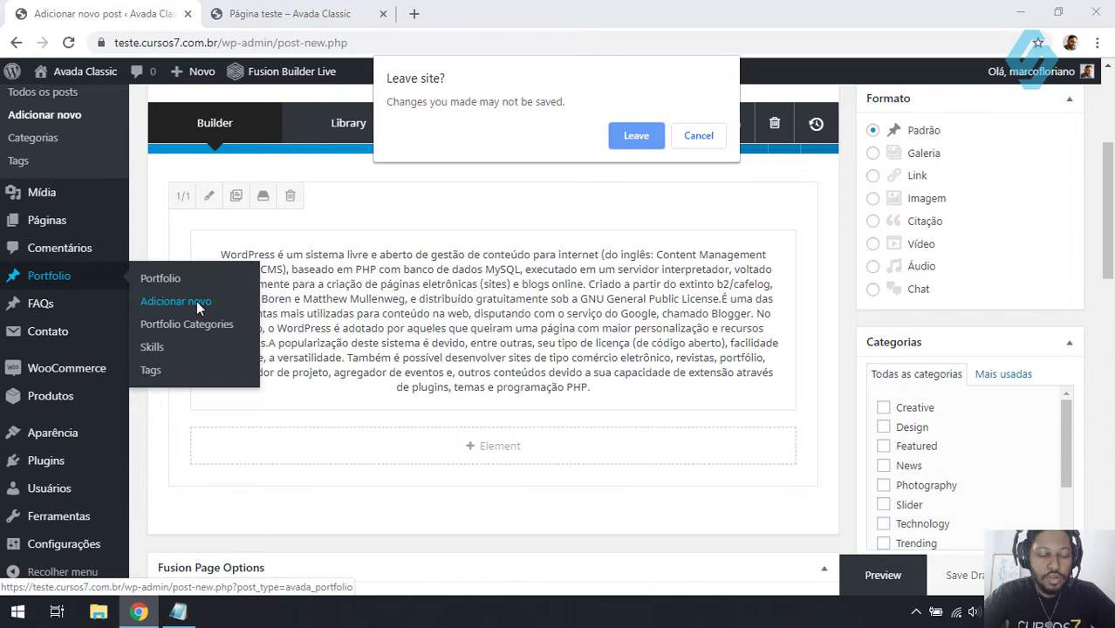
click(646, 137)
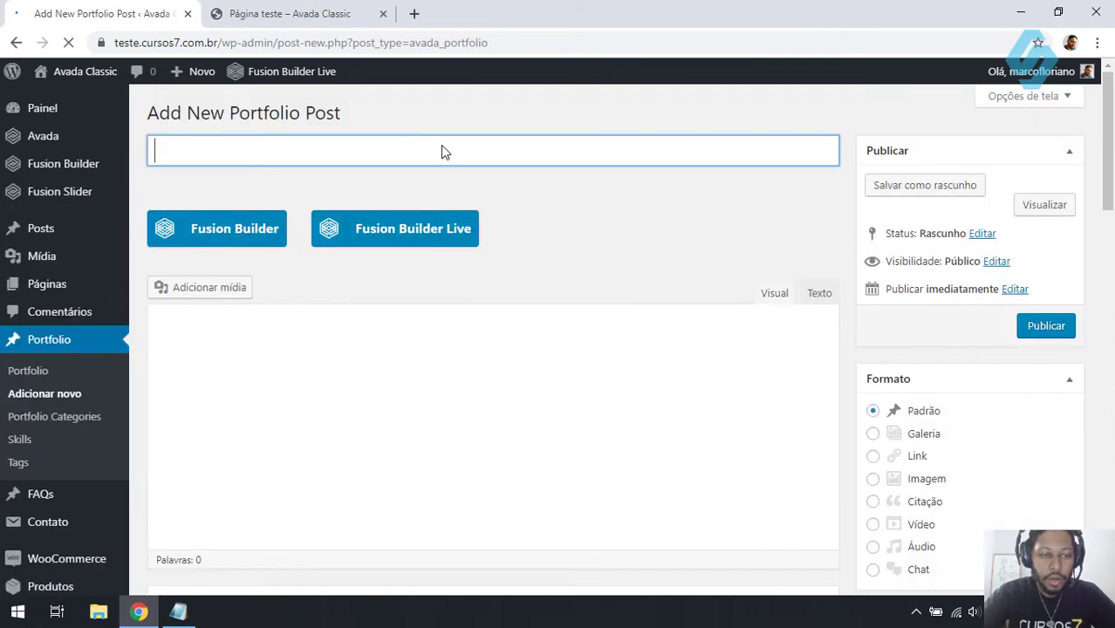
text(Port)
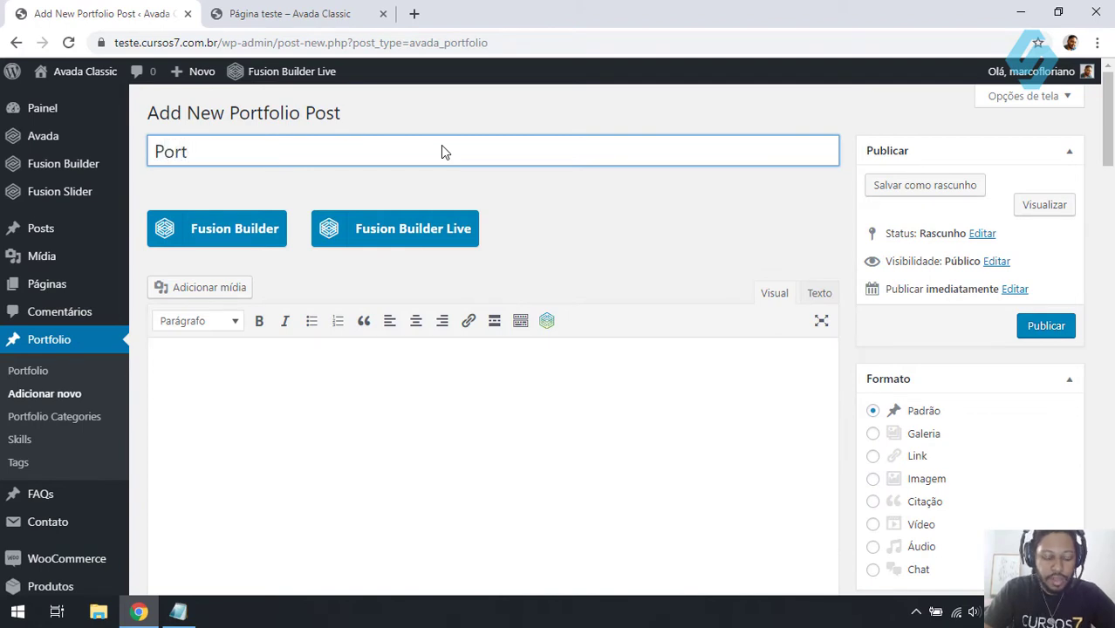
text(fólio WordPress)
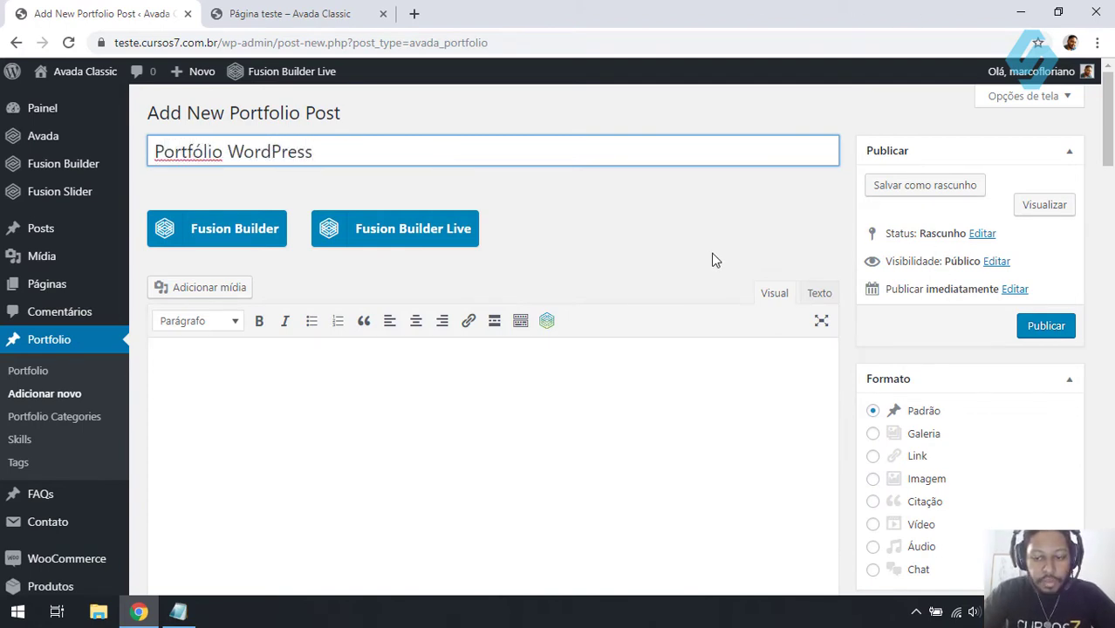
- Switch the portfolio post to Fusion Builder and insert a container with 2/3 and 1/3 columns
click(247, 244)
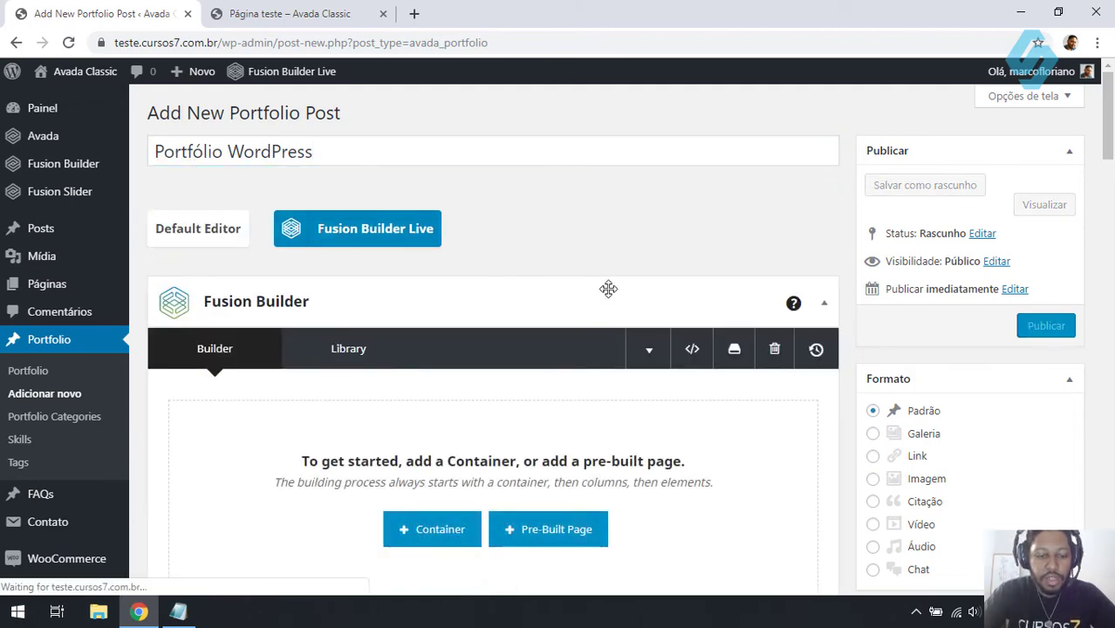
scroll(605, 288, down, 2)
click(419, 375)
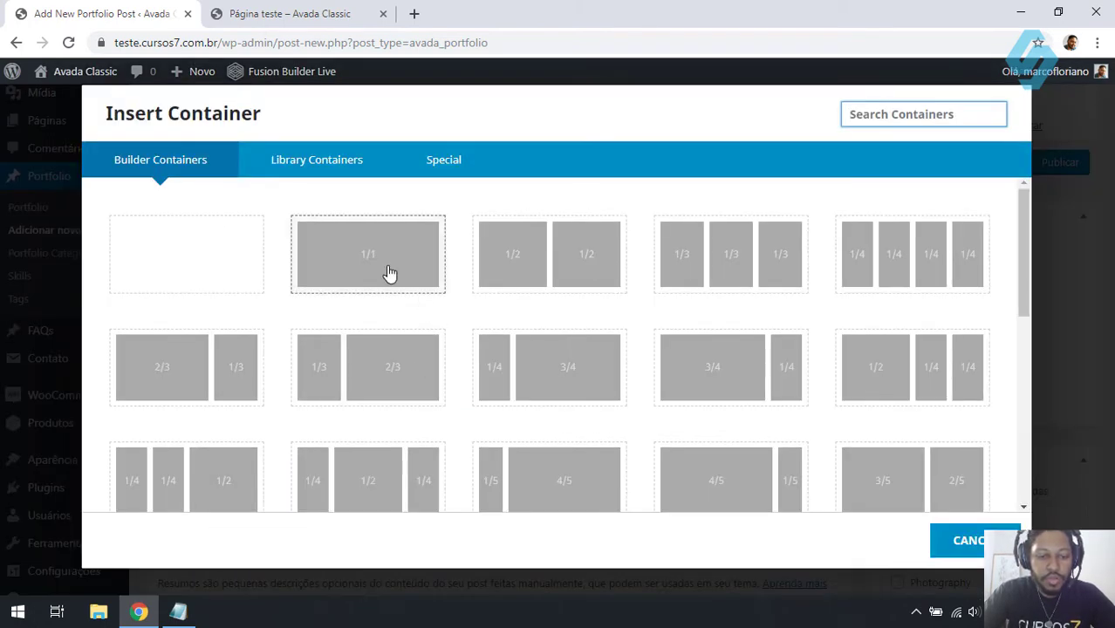
click(187, 376)
- Search the builder elements for "text" and add a Text Block to the 2/3 column, checking the open text file for the content
click(387, 371)
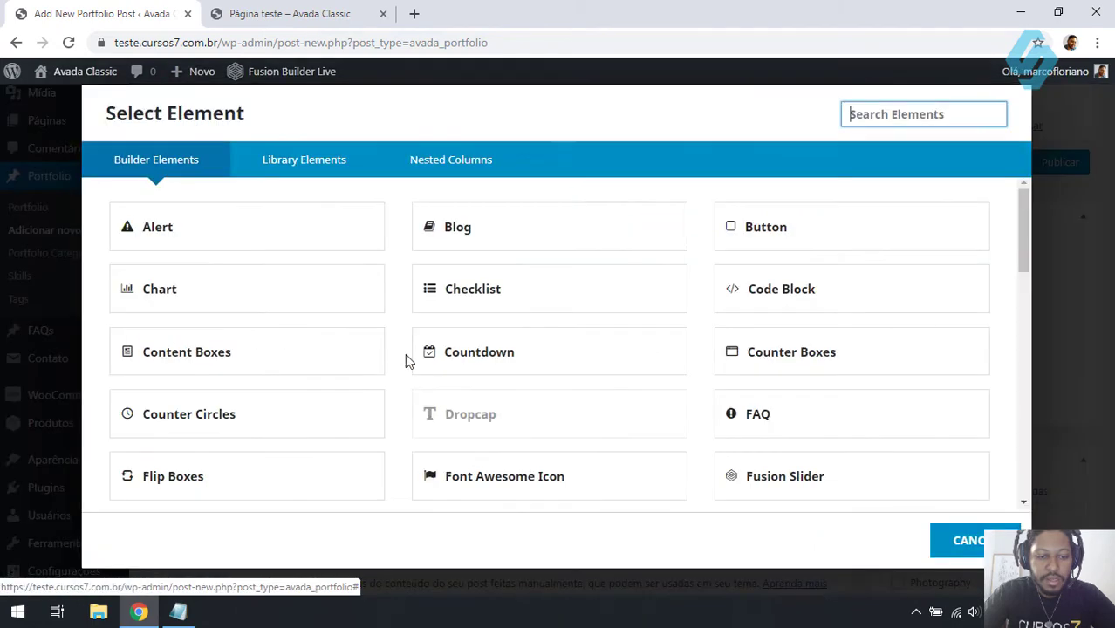
click(178, 611)
click(293, 122)
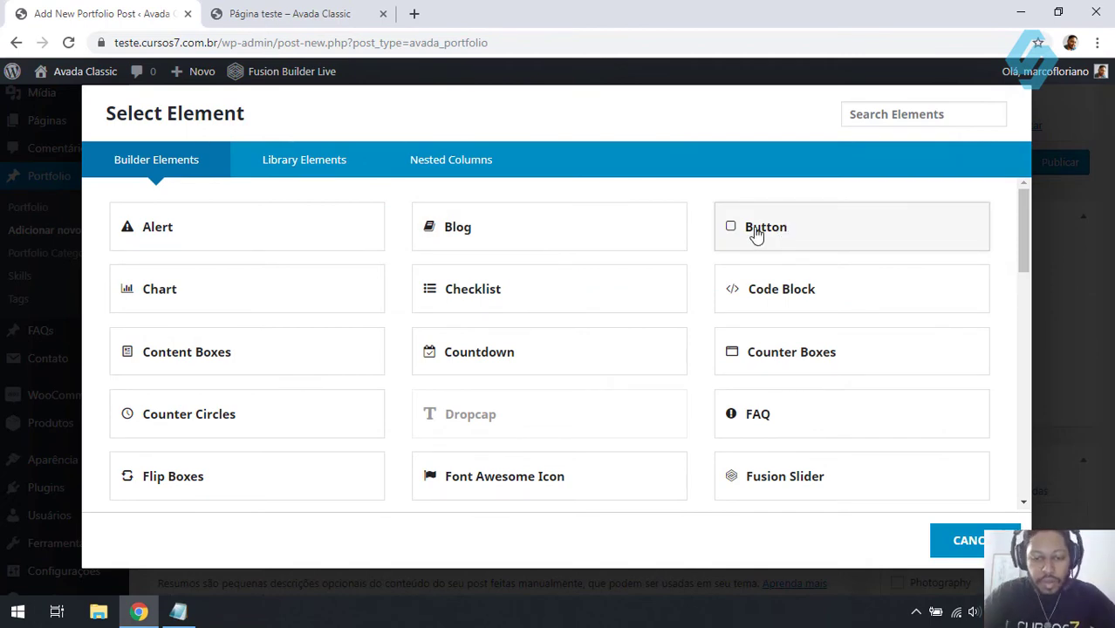
click(912, 114)
text(text)
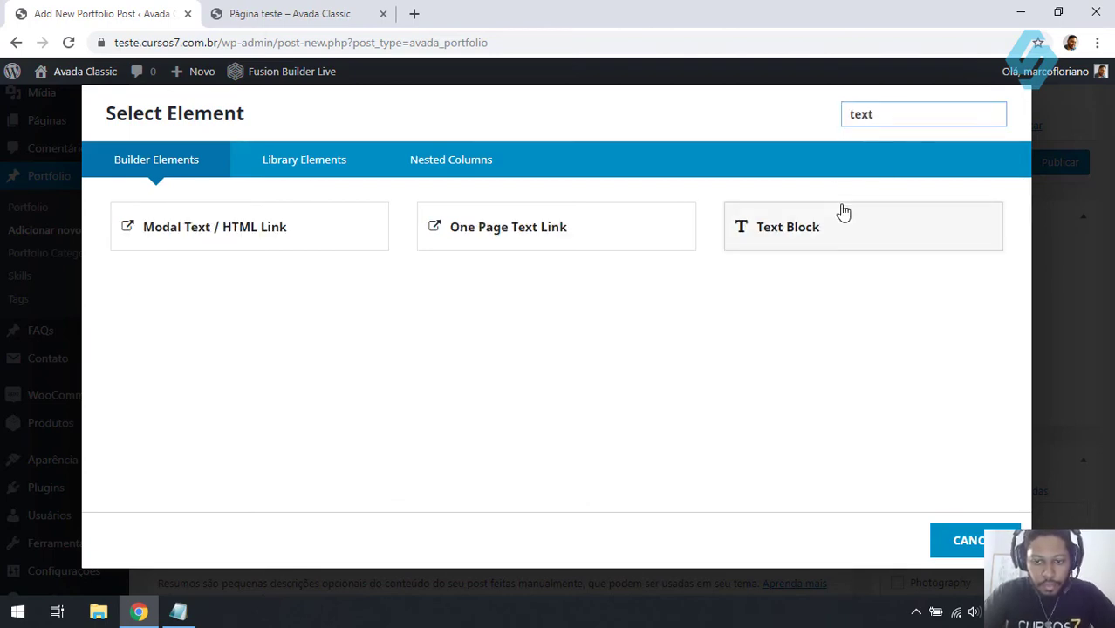
click(841, 212)
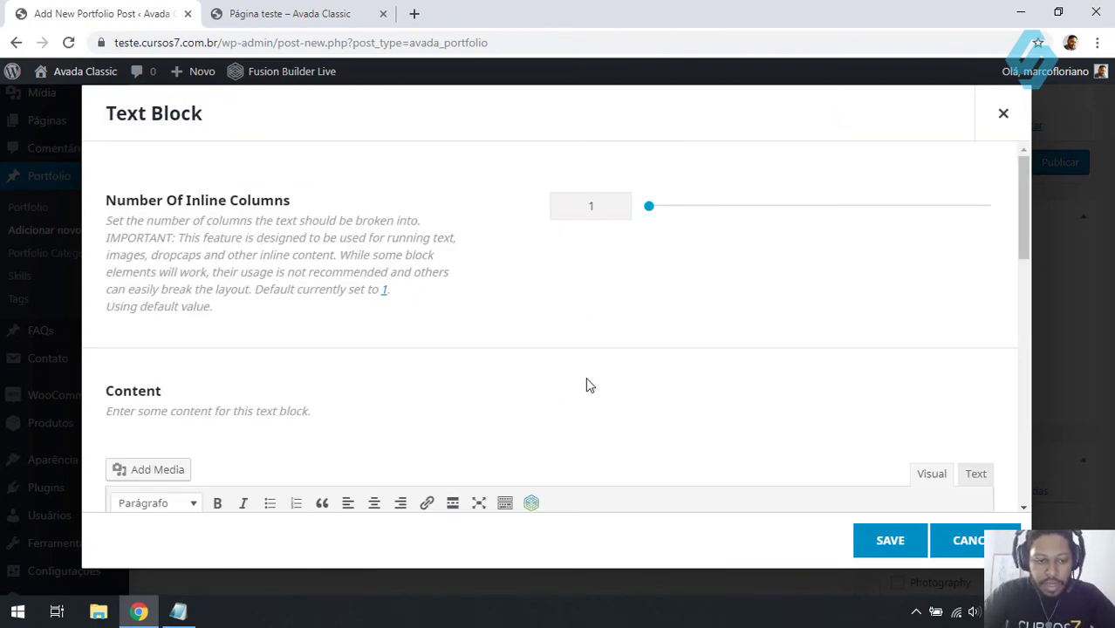
- Paste the WordPress description from the text file into the text block's content and save the element
scroll(515, 469, down, 2)
click(515, 468)
text(WordPress é um sistema livre e aberto de gestão de conteúdo para internet (do inglês: Content Management System - CMS), baseado em PHP com banco de dados MySQL, executado em um servidor interpretador, voltado principalmente para a criação de páginas eletrônicas (sites) e blogs online. Criado a partir do extinto b2/cafelog, por Ryan Boren e Matthew Mullenweg, e distribuído gratuitamente sob a GNU General Public License.)
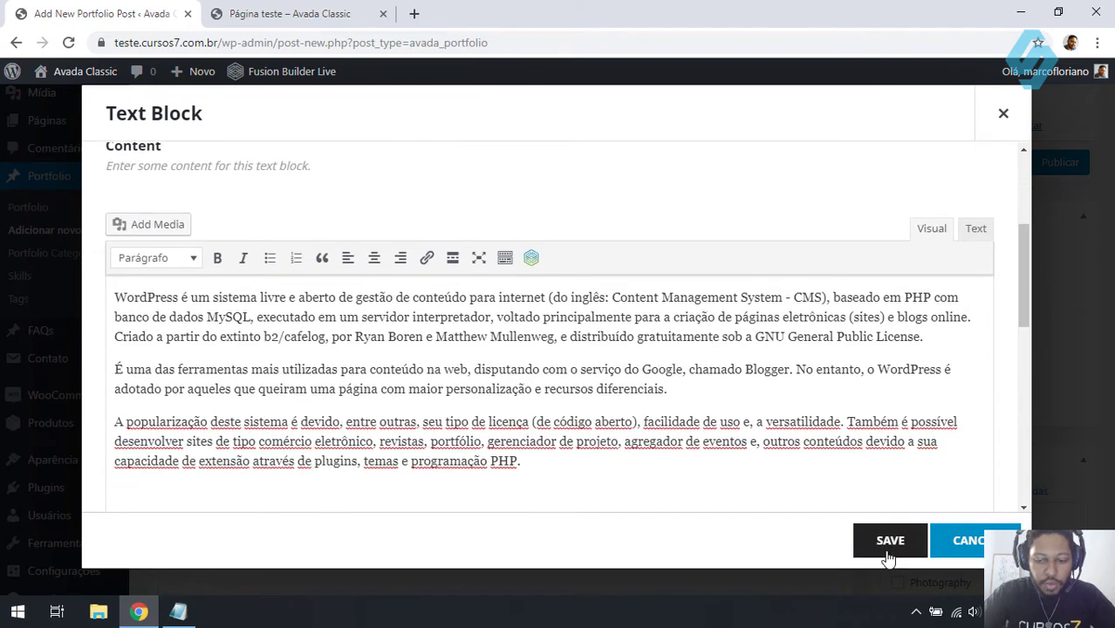
click(890, 548)
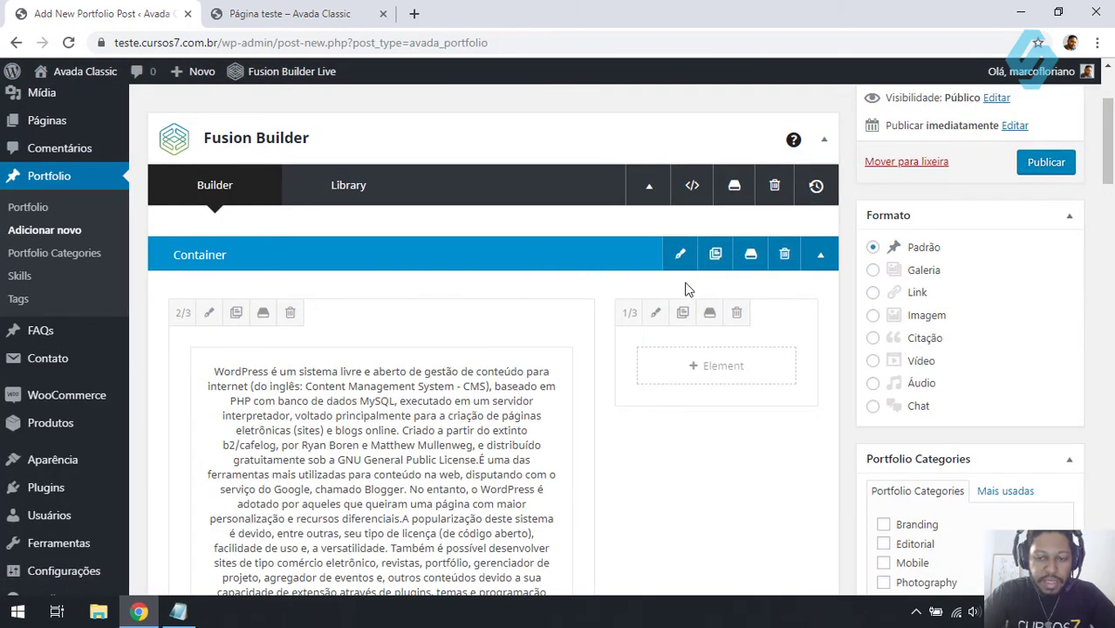
- Examine the portfolio post's column layout and its Fusion Page Options, from pagination and featured image settings through to comments
scroll(683, 227, down, 2)
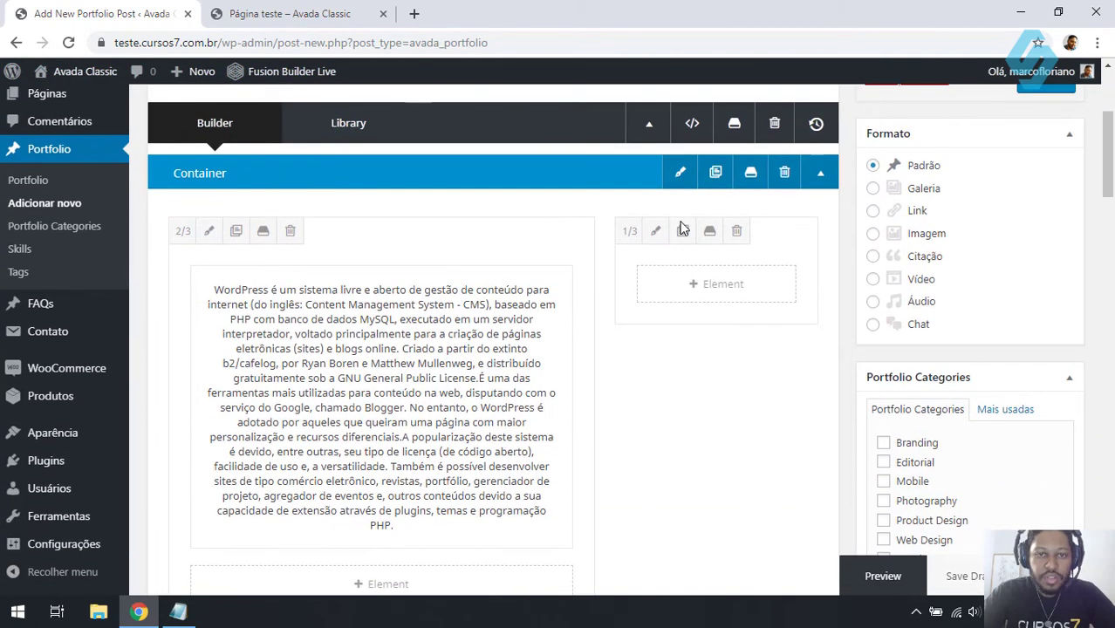
scroll(689, 221, down, 1)
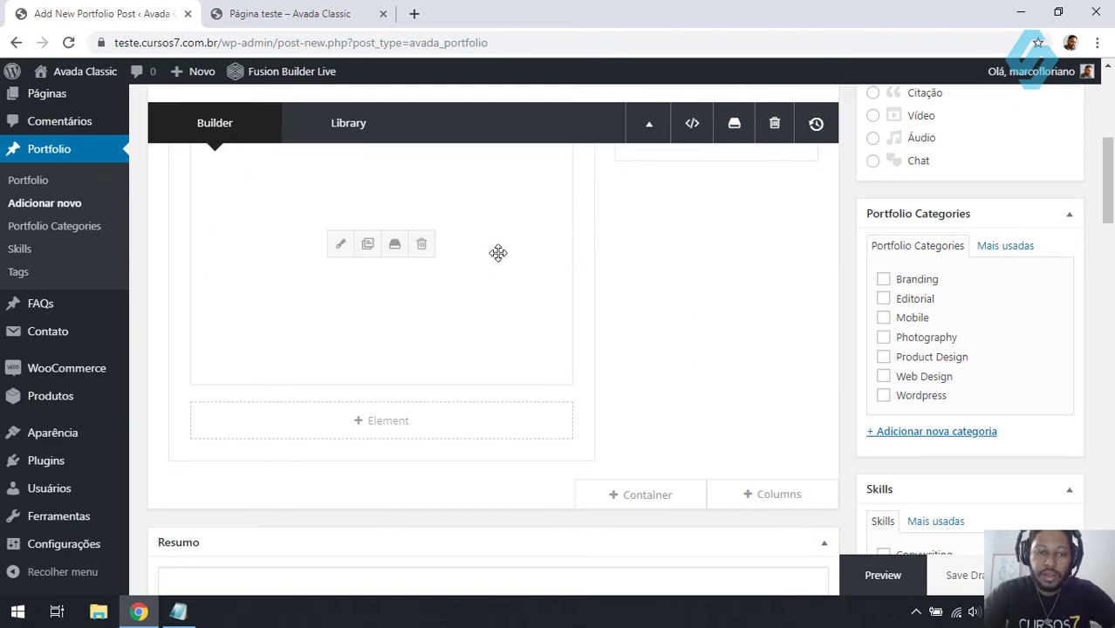
scroll(696, 238, down, 2)
scroll(696, 243, down, 10)
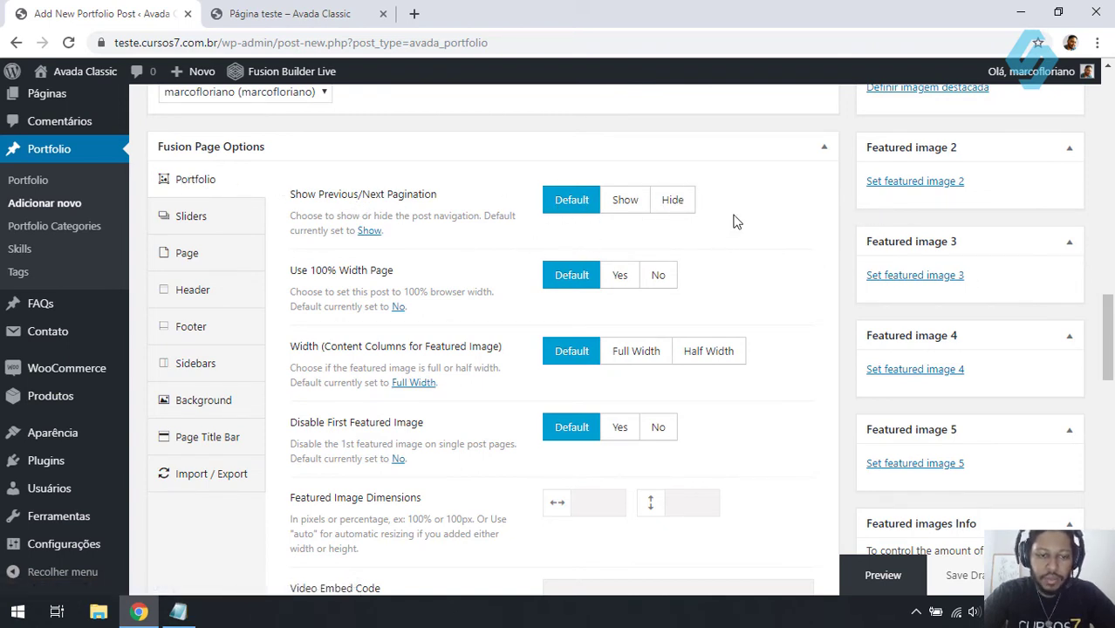
scroll(734, 220, down, 4)
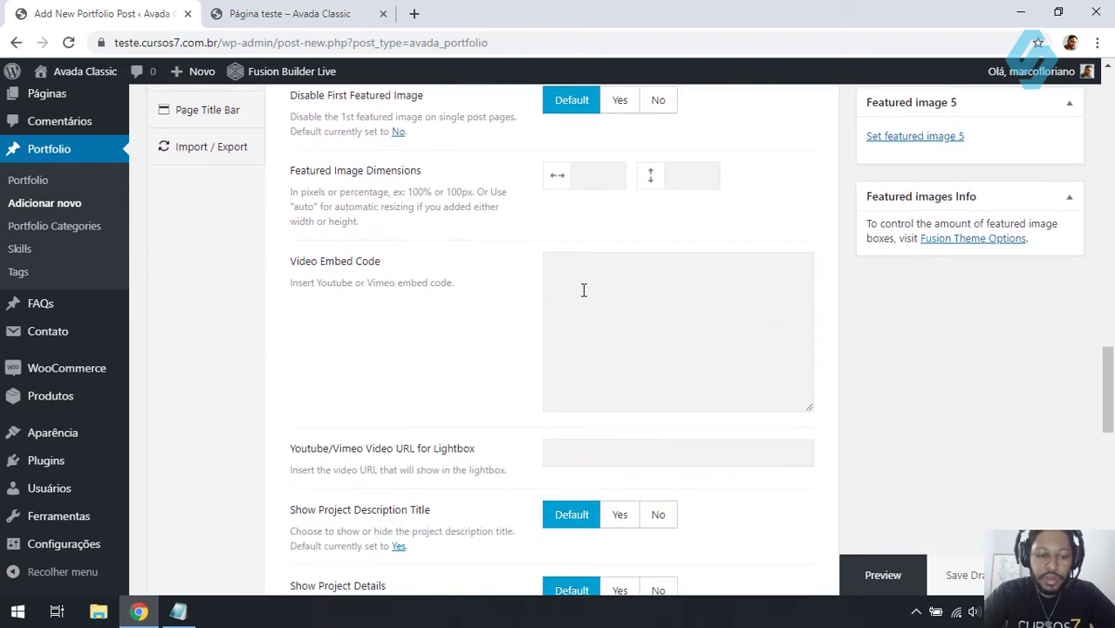
scroll(584, 290, down, 6)
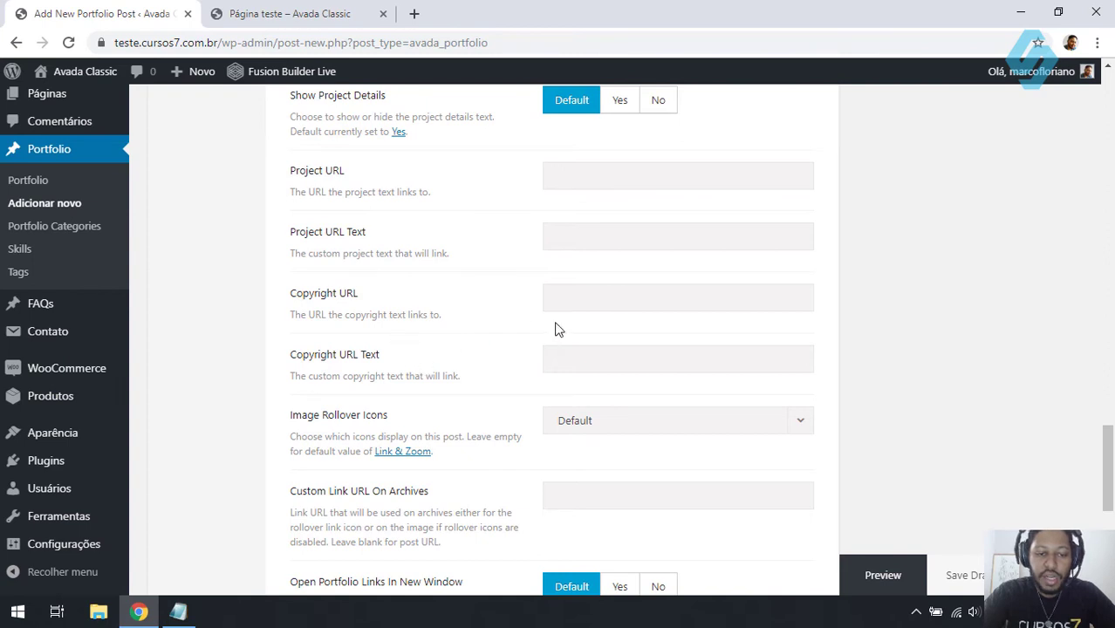
scroll(558, 329, down, 5)
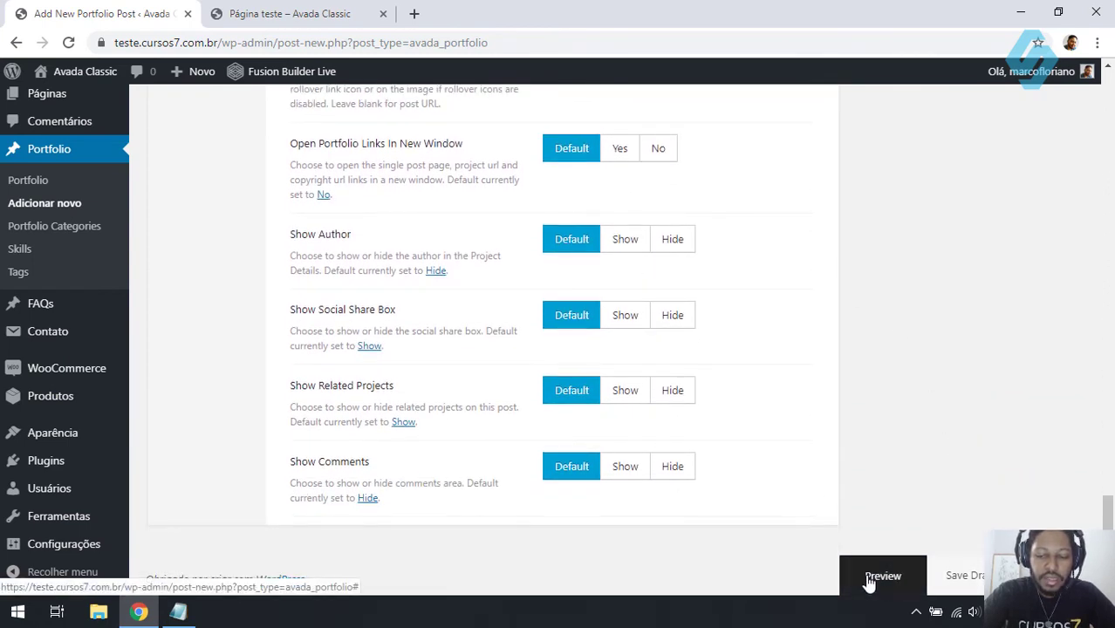
- Preview the portfolio post, close the old "Página teste" page, and examine the project description, project details and sharing area
click(912, 573)
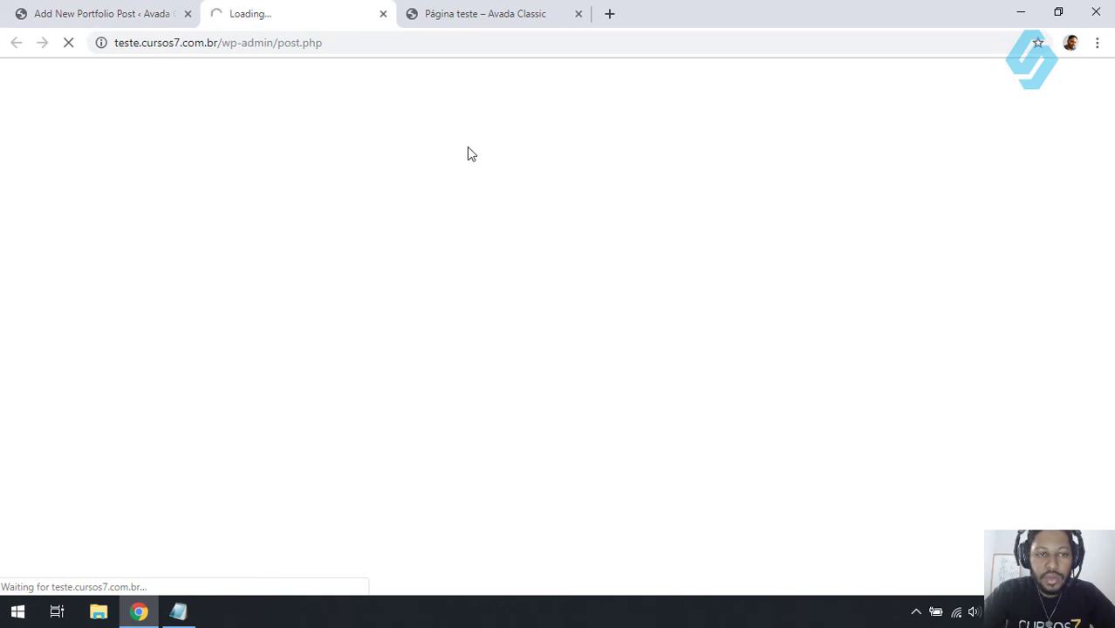
click(578, 14)
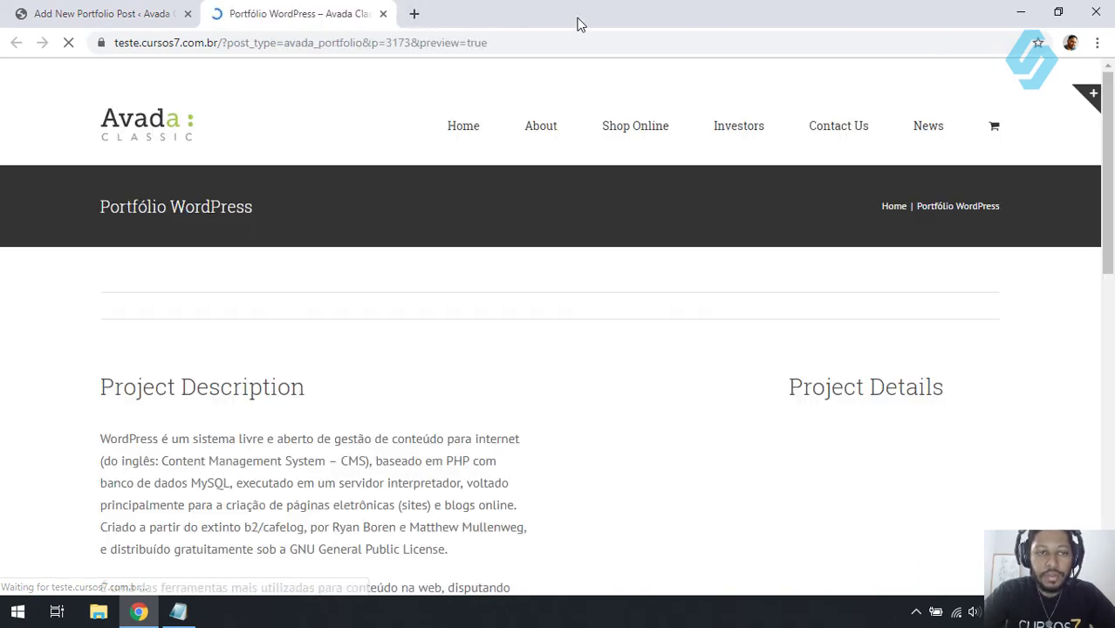
scroll(584, 412, down, 1)
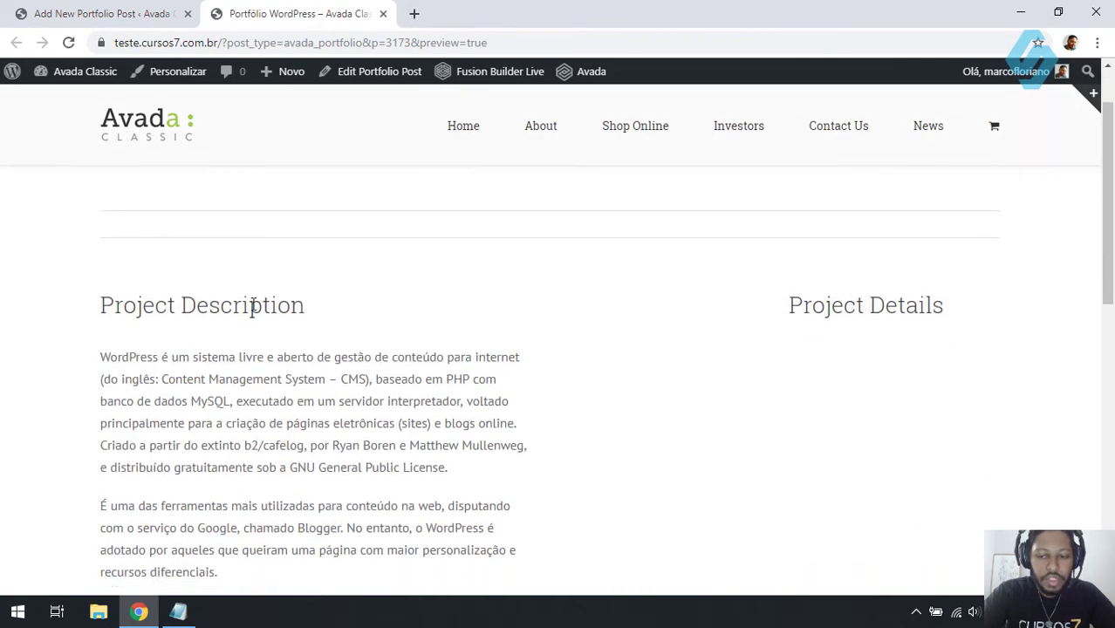
scroll(277, 302, down, 2)
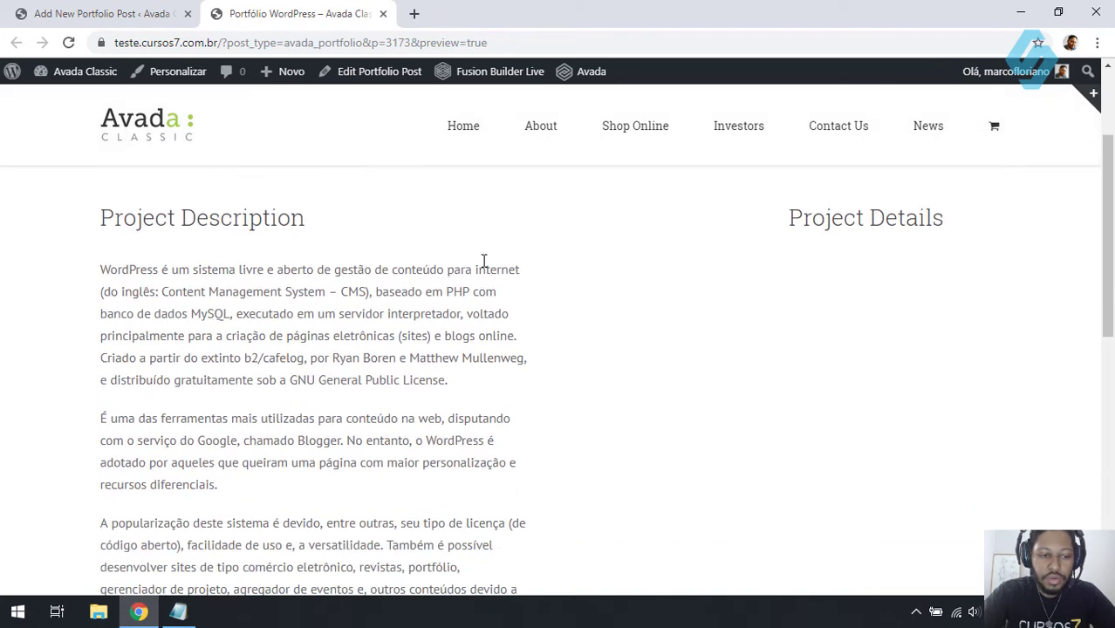
scroll(791, 254, up, 3)
scroll(422, 310, down, 8)
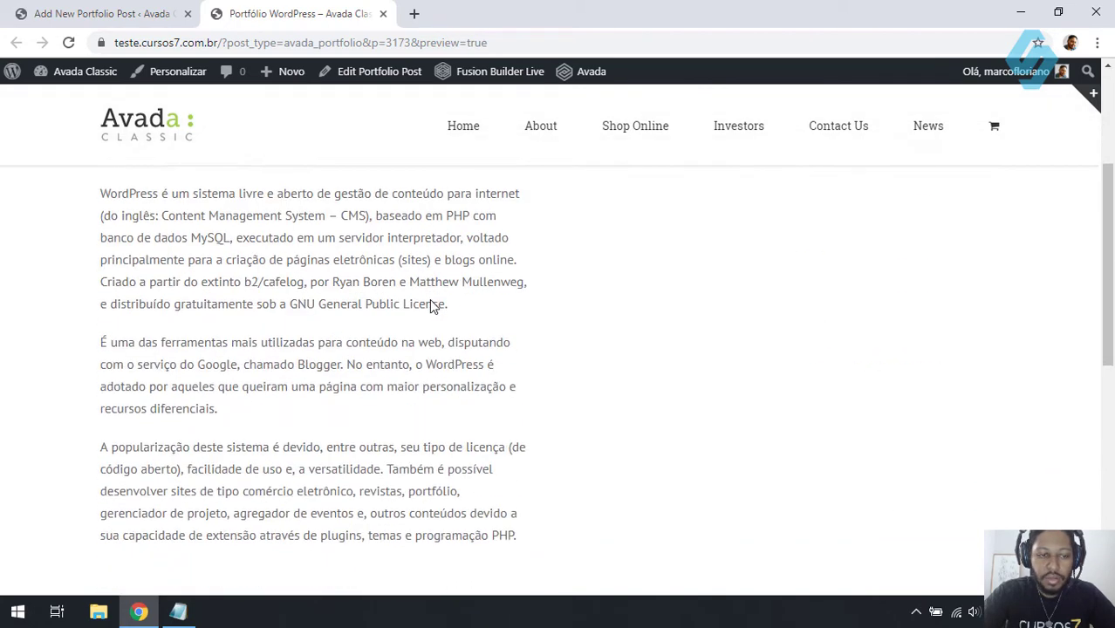
scroll(435, 304, up, 4)
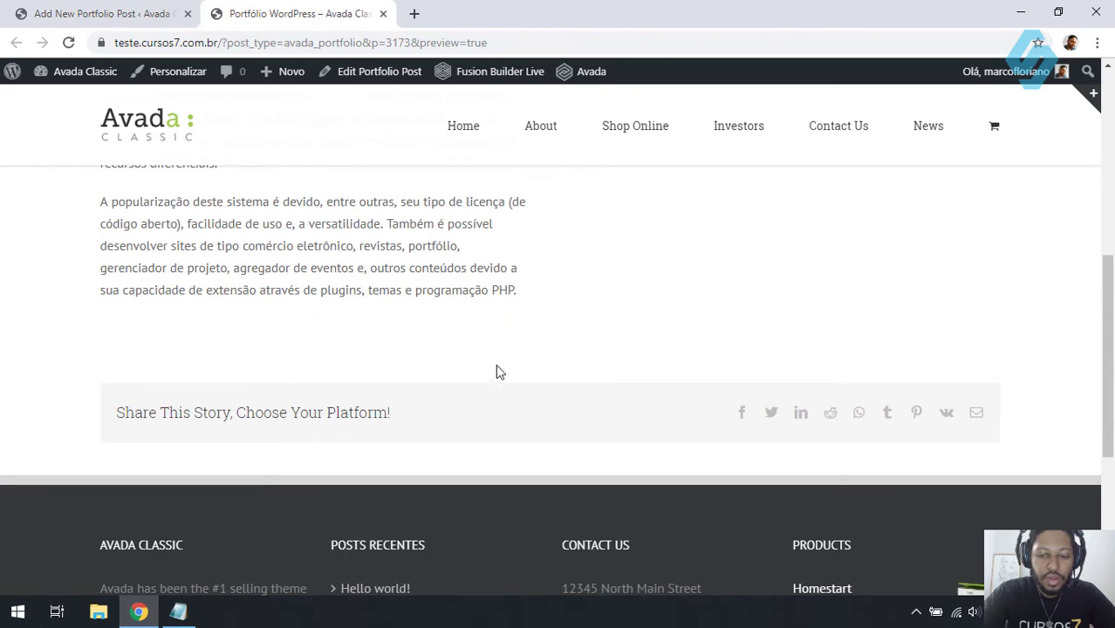
scroll(758, 271, up, 6)
- Return to the portfolio editor, leave it for the site's menu management, and look through the screen options there
click(148, 11)
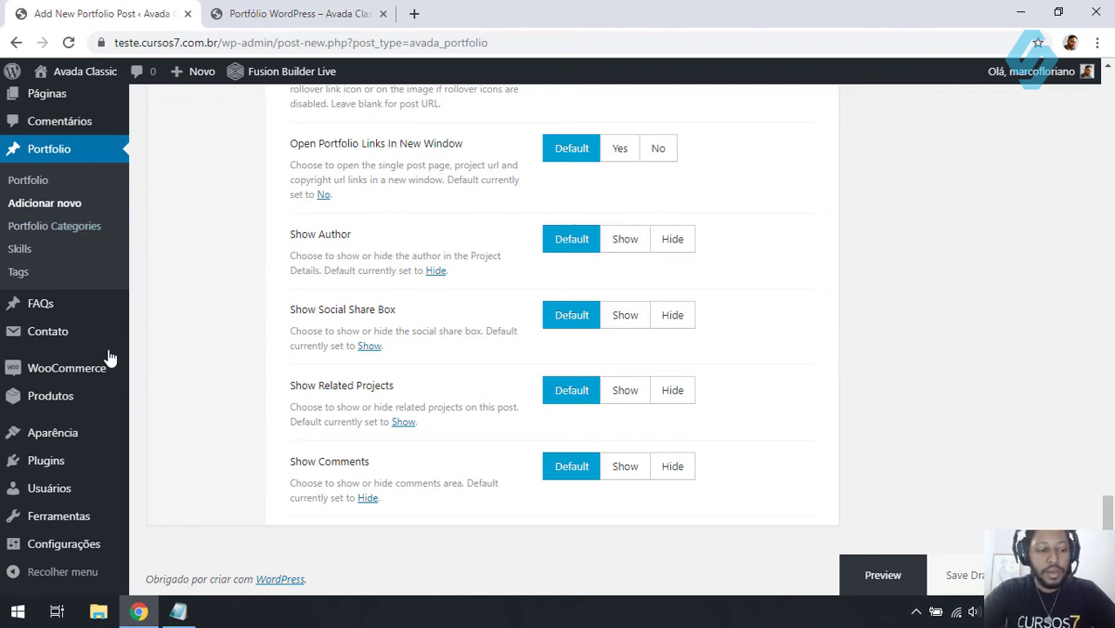
mouse_move(84, 436)
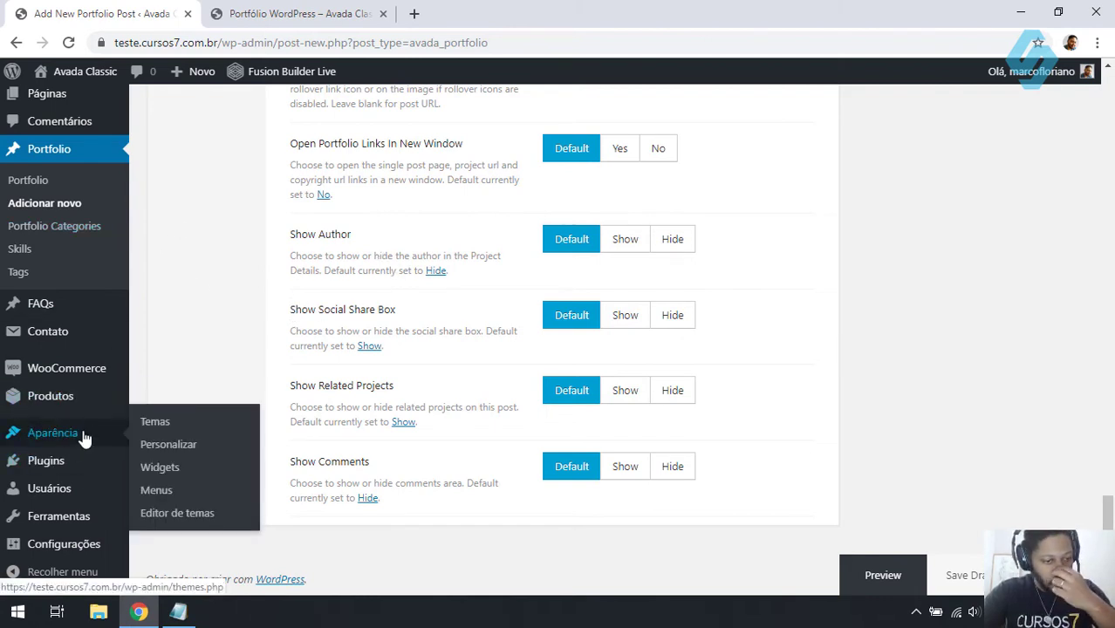
click(172, 492)
click(634, 137)
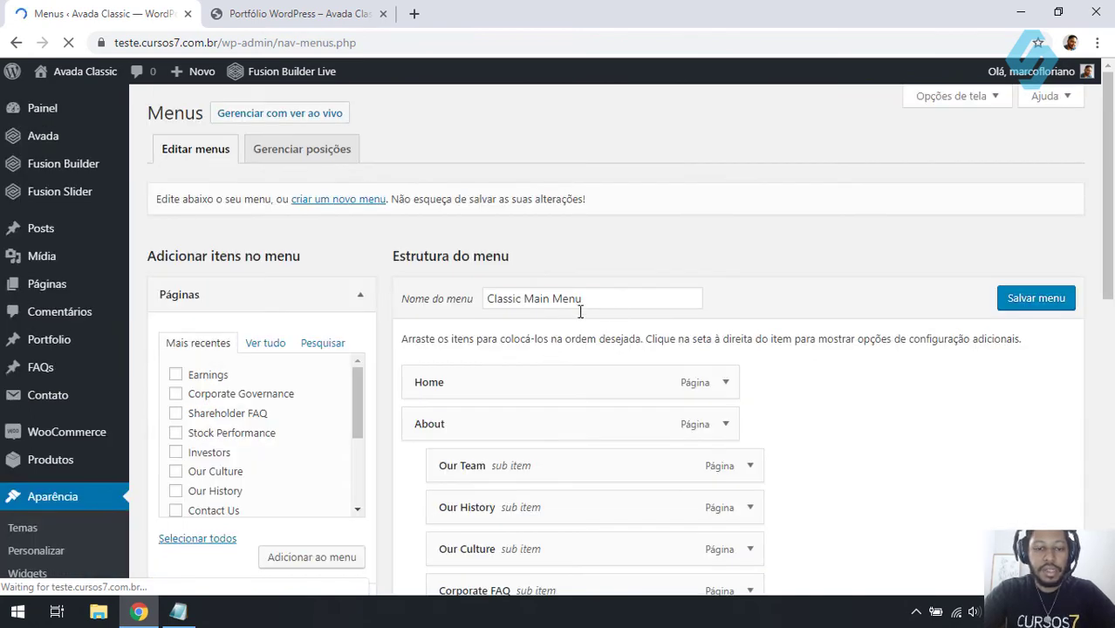
click(973, 104)
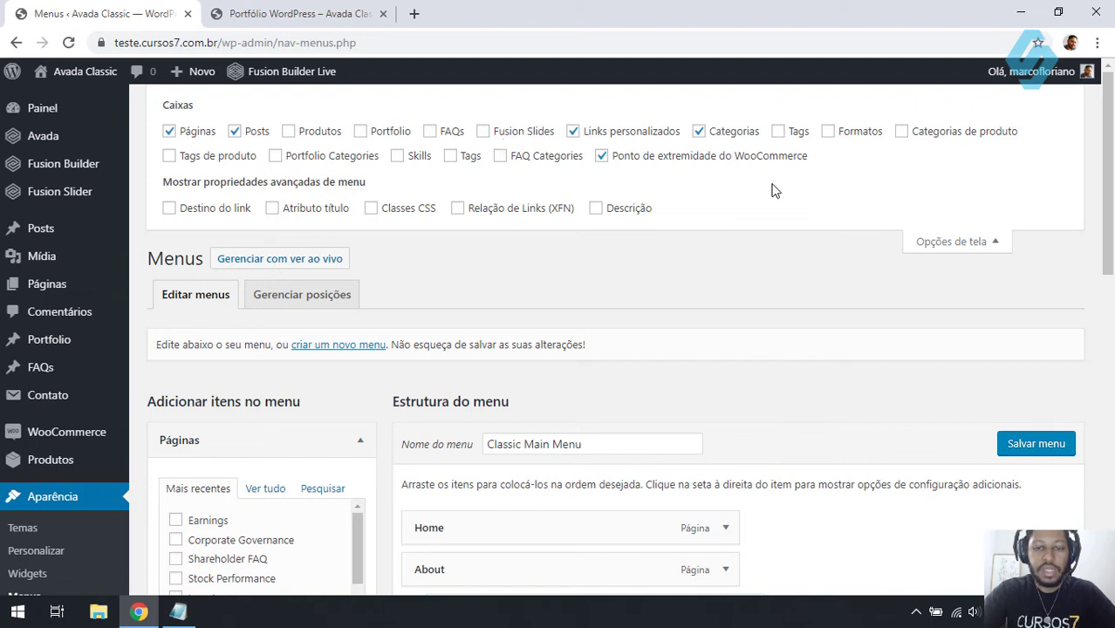
click(955, 242)
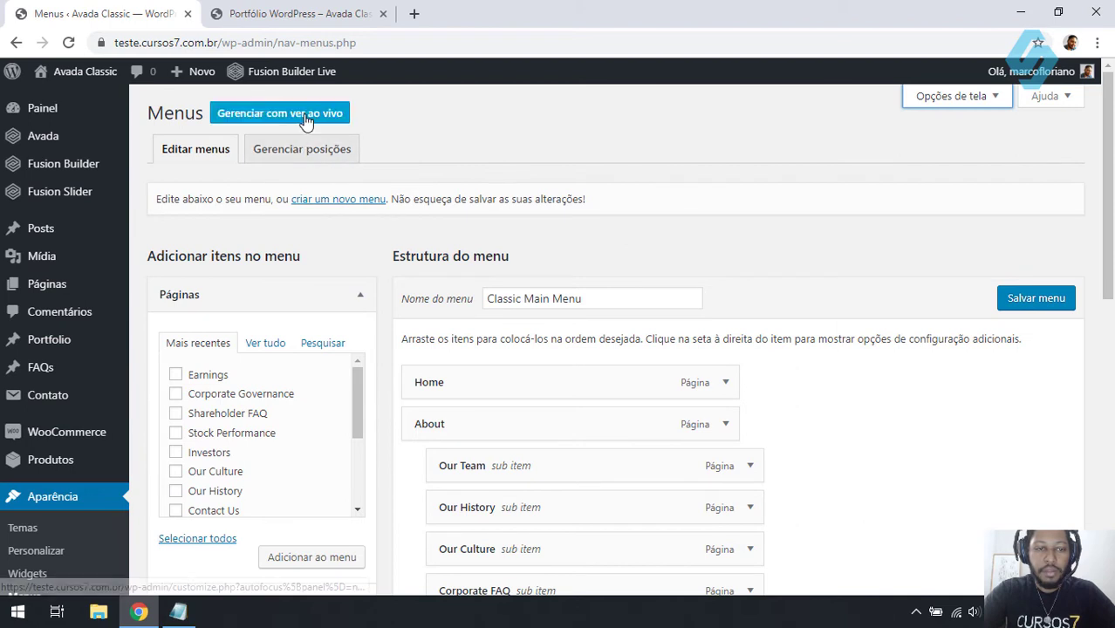
- Create a new navigation menu named "Menu Avada"
click(345, 198)
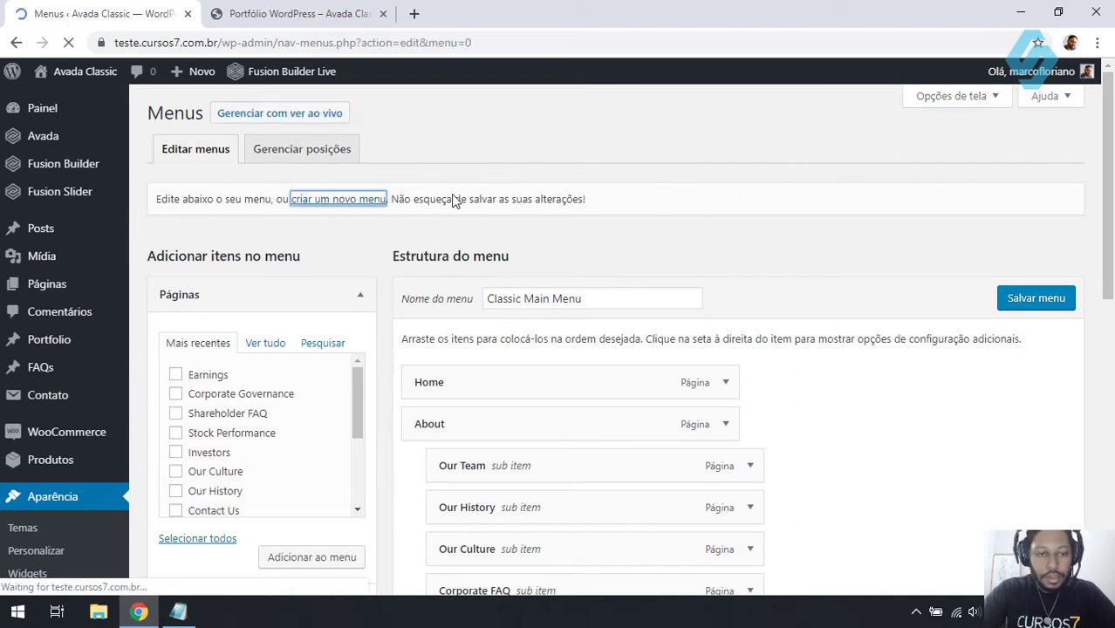
click(595, 298)
text(Me)
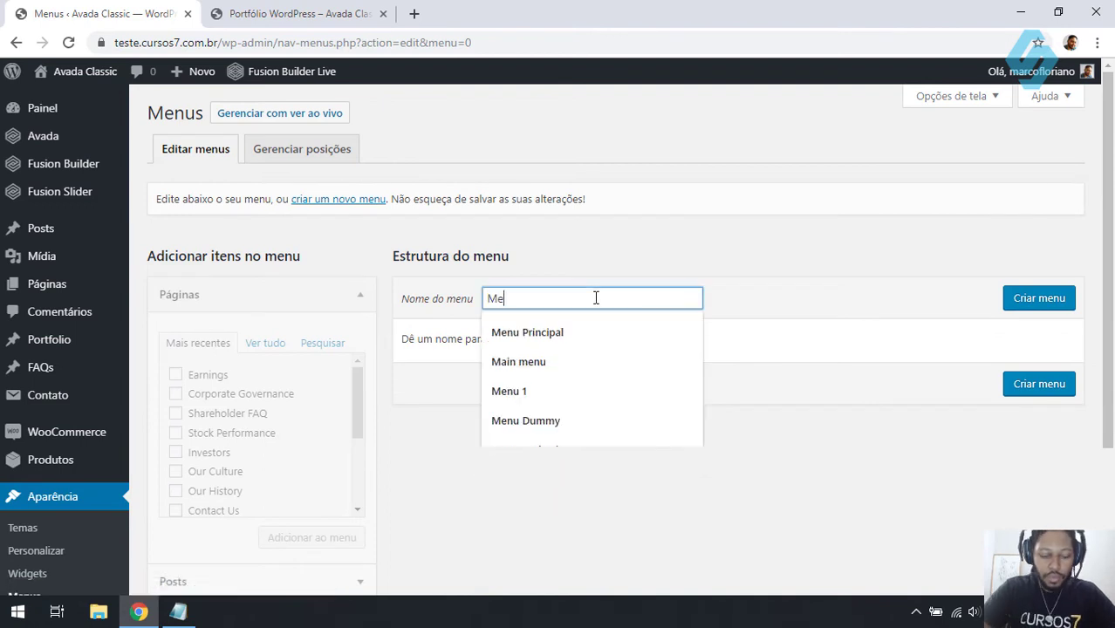
text(nu A)
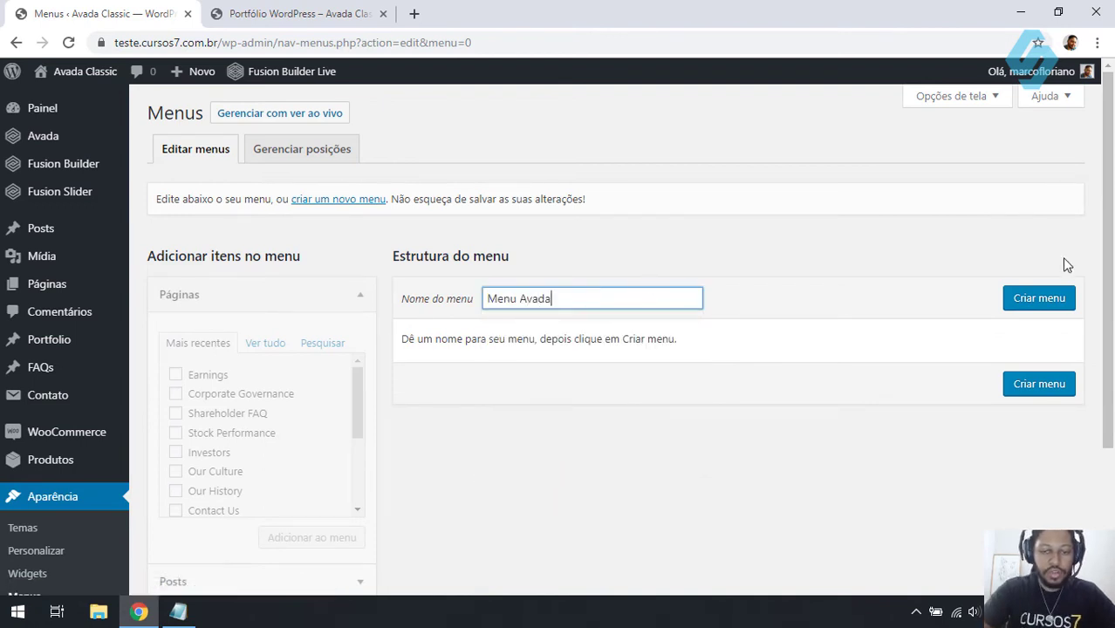
text(vada)
click(1052, 310)
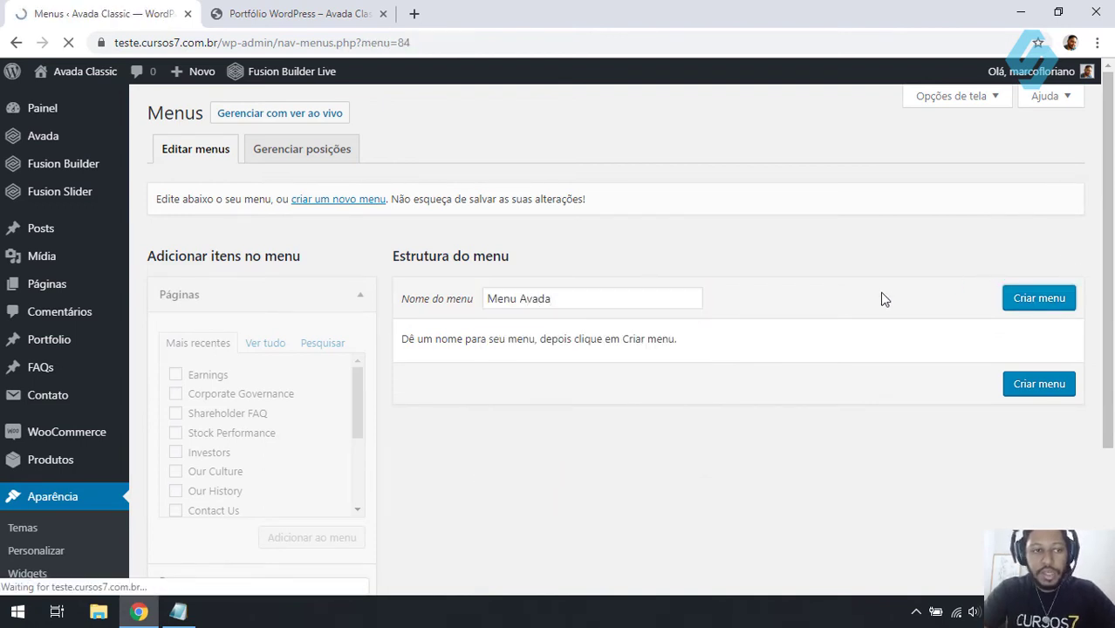
- In the screen options, enable the Portfolio, FAQs, Fusion Slides, Tags, Categorias de produto and Formatos boxes
scroll(332, 292, down, 1)
scroll(332, 292, down, 3)
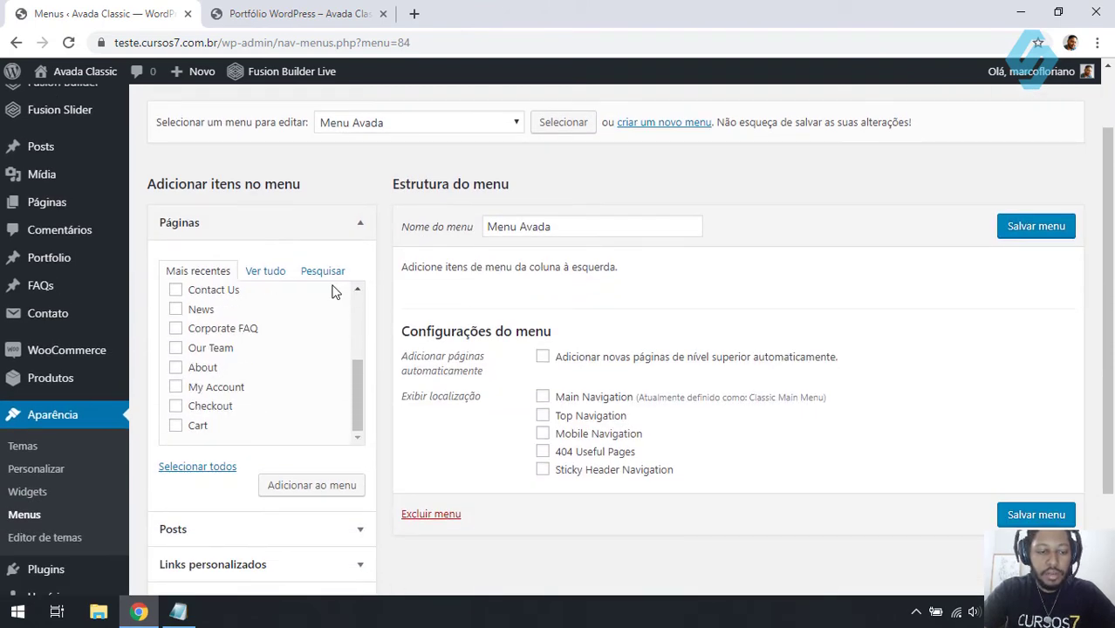
scroll(501, 301, down, 1)
scroll(509, 293, up, 2)
click(957, 96)
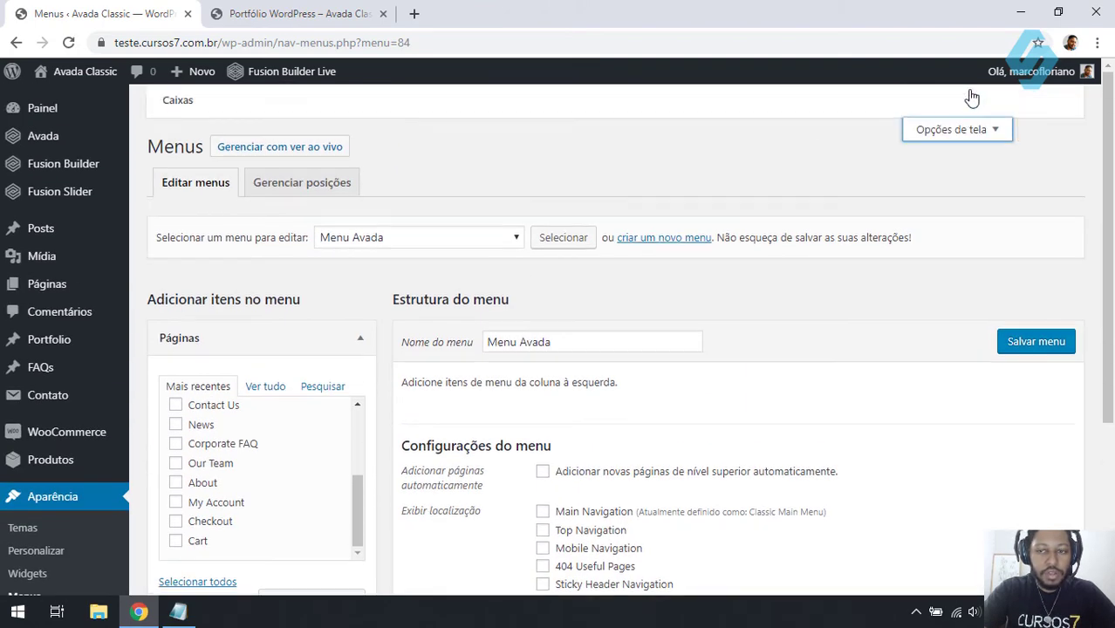
click(360, 131)
click(446, 136)
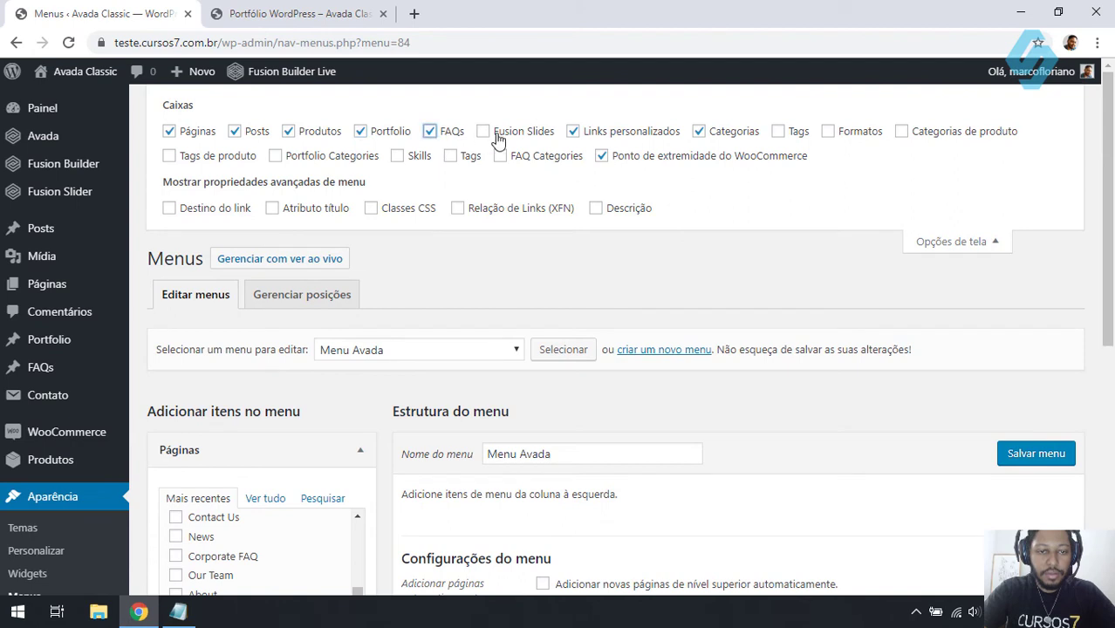
click(516, 135)
click(810, 135)
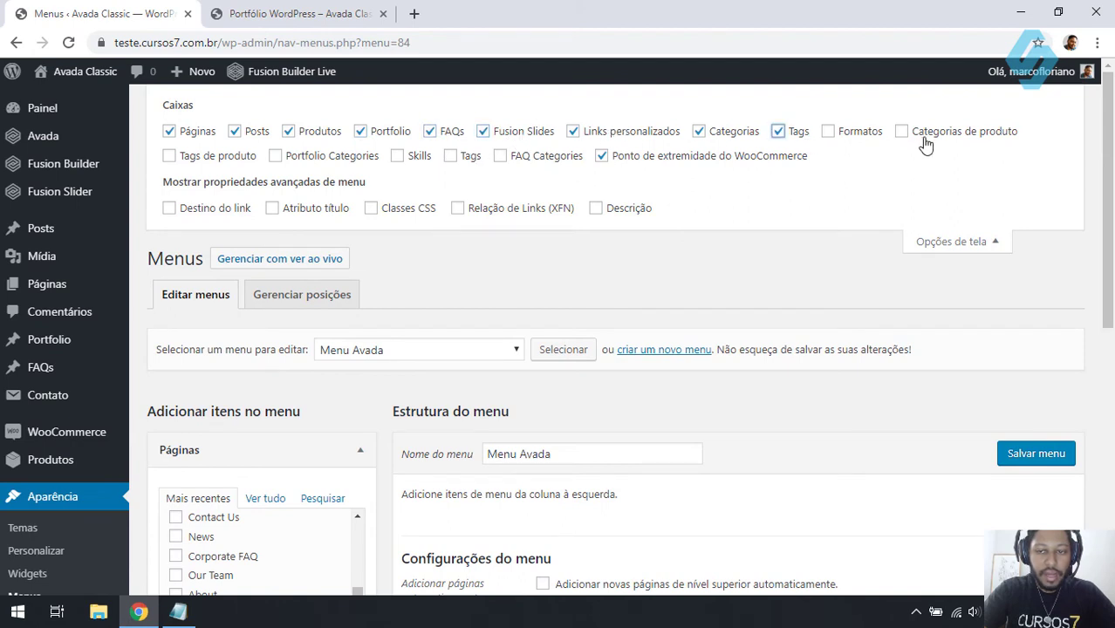
click(923, 141)
click(833, 137)
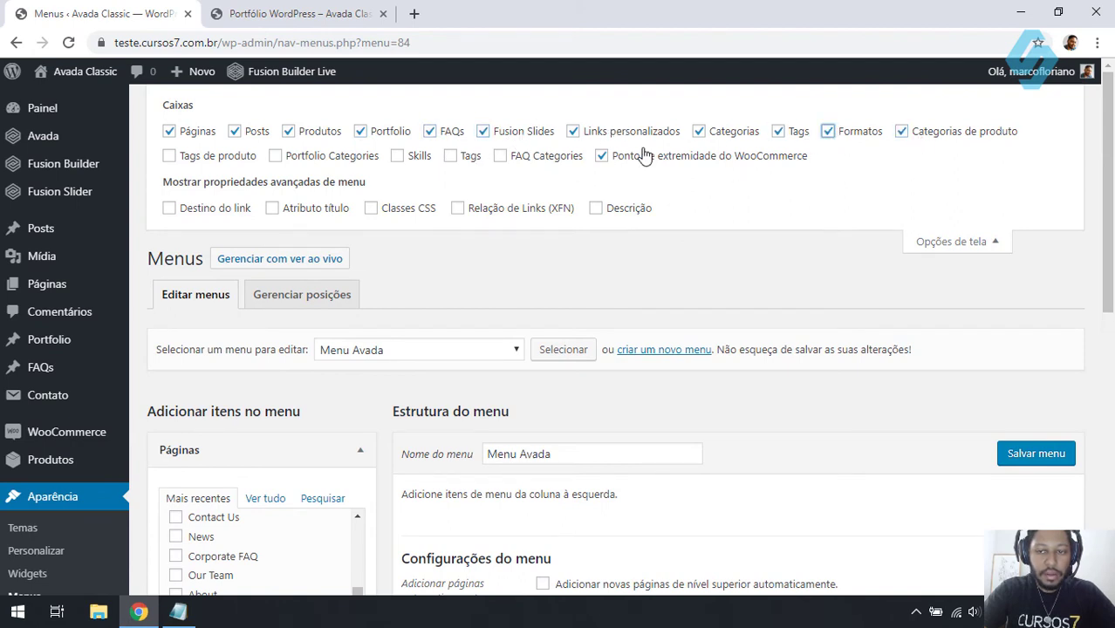
- Enable the Tags de produto, Portfolio Categories, Skills, portfolio Tags and FAQ Categories boxes, and close the screen options
click(213, 156)
click(342, 158)
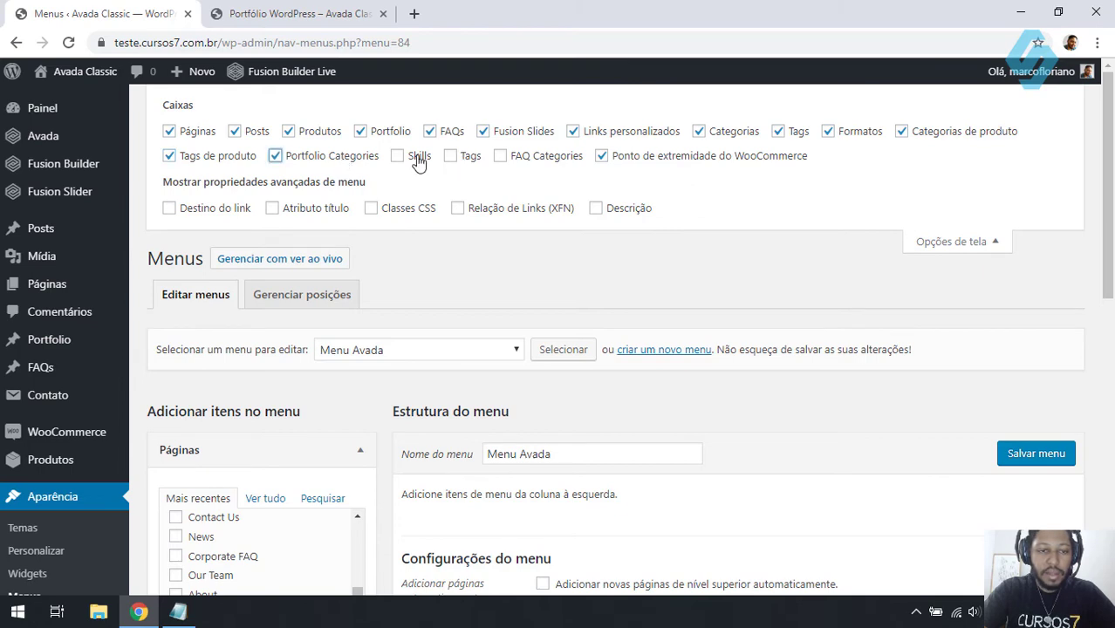
click(419, 159)
click(466, 159)
click(524, 159)
click(957, 242)
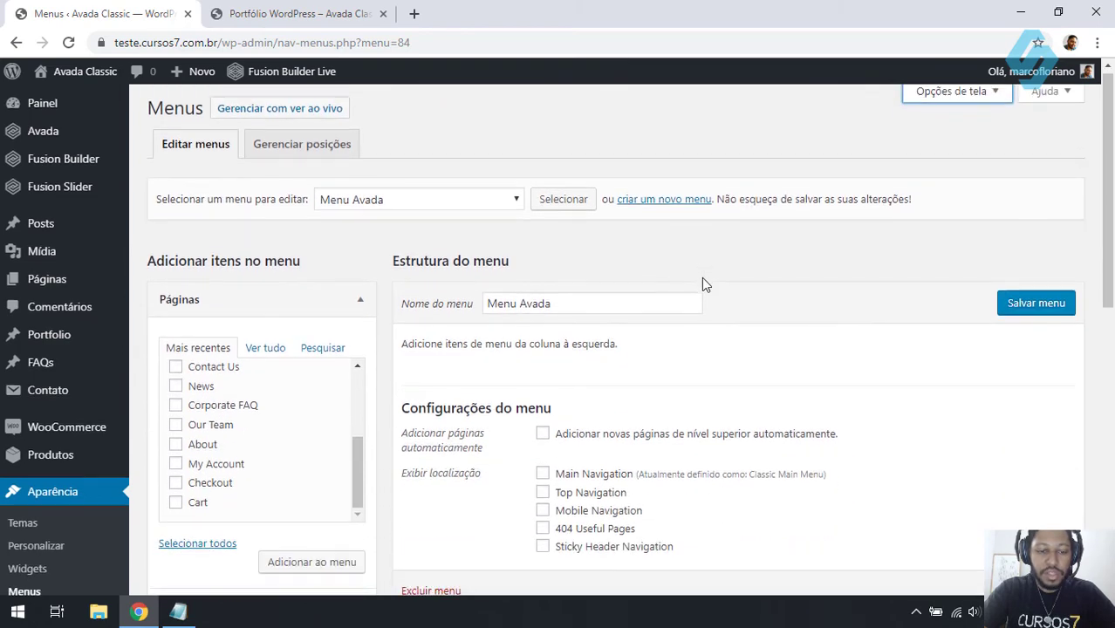
- Examine the menu's display locations and the available item boxes, including the items under Portfolio
scroll(262, 280, down, 7)
scroll(249, 397, up, 3)
scroll(249, 397, up, 4)
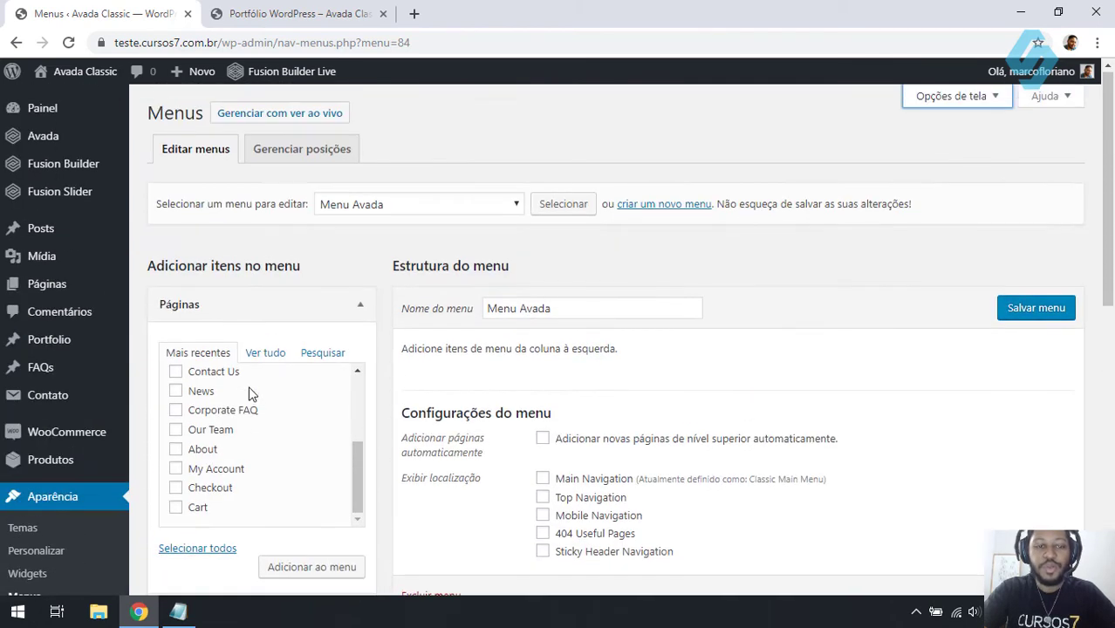
scroll(628, 275, down, 2)
scroll(686, 273, up, 2)
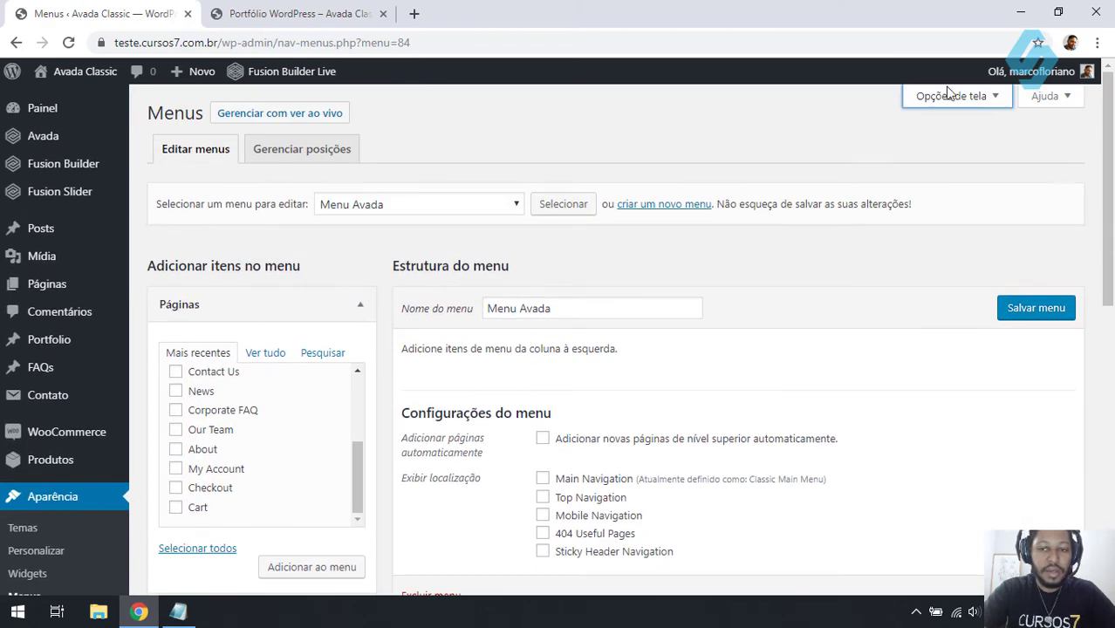
scroll(724, 199, down, 2)
scroll(589, 271, down, 1)
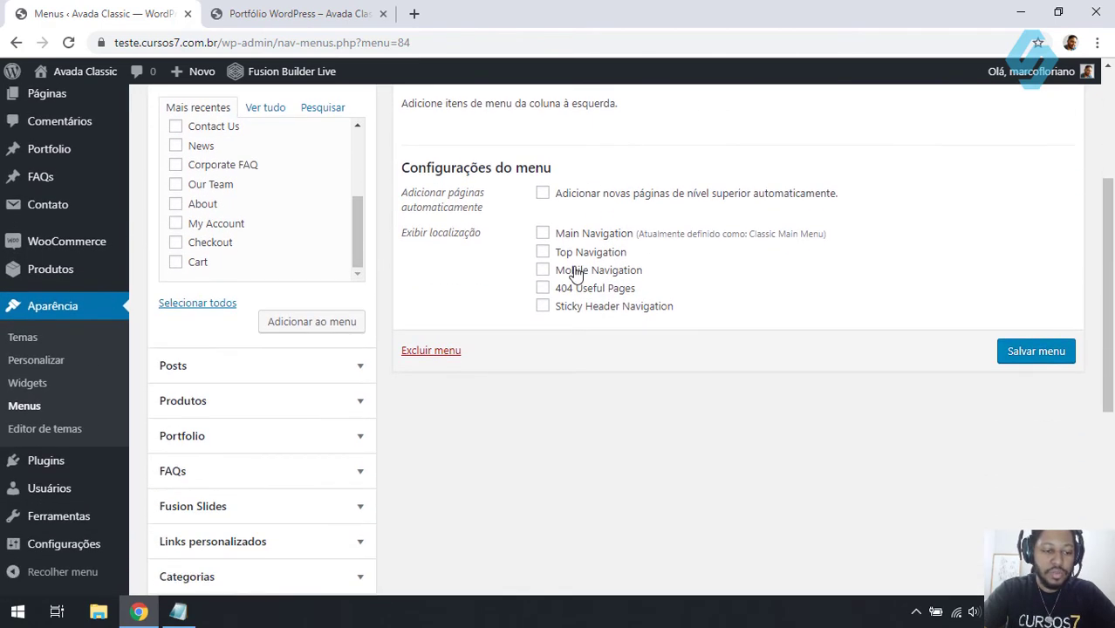
scroll(576, 274, down, 2)
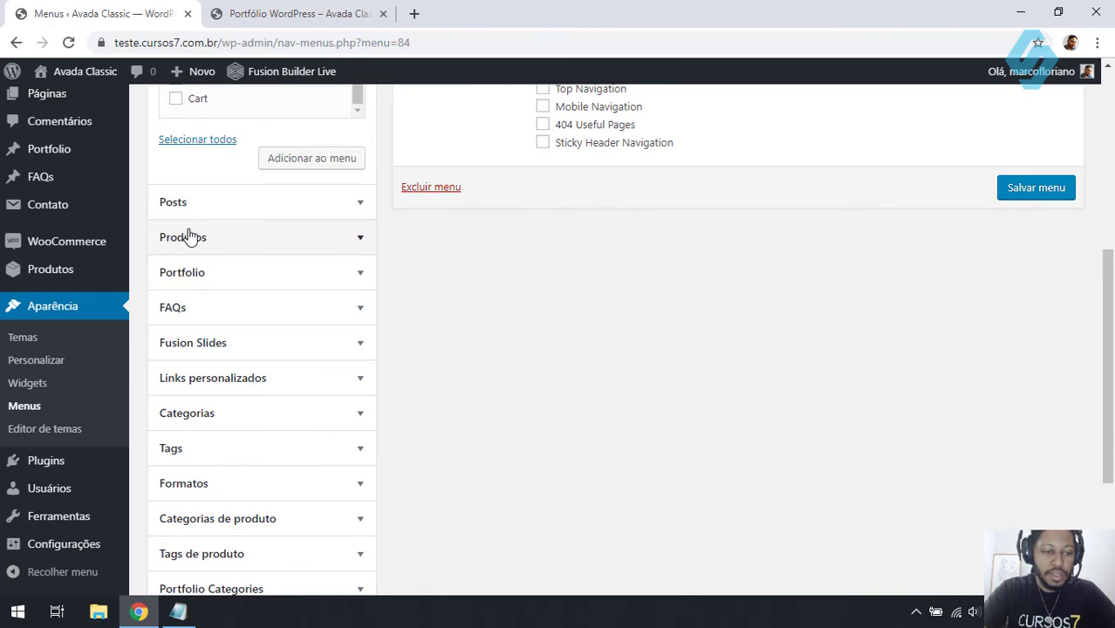
click(258, 279)
scroll(349, 245, up, 4)
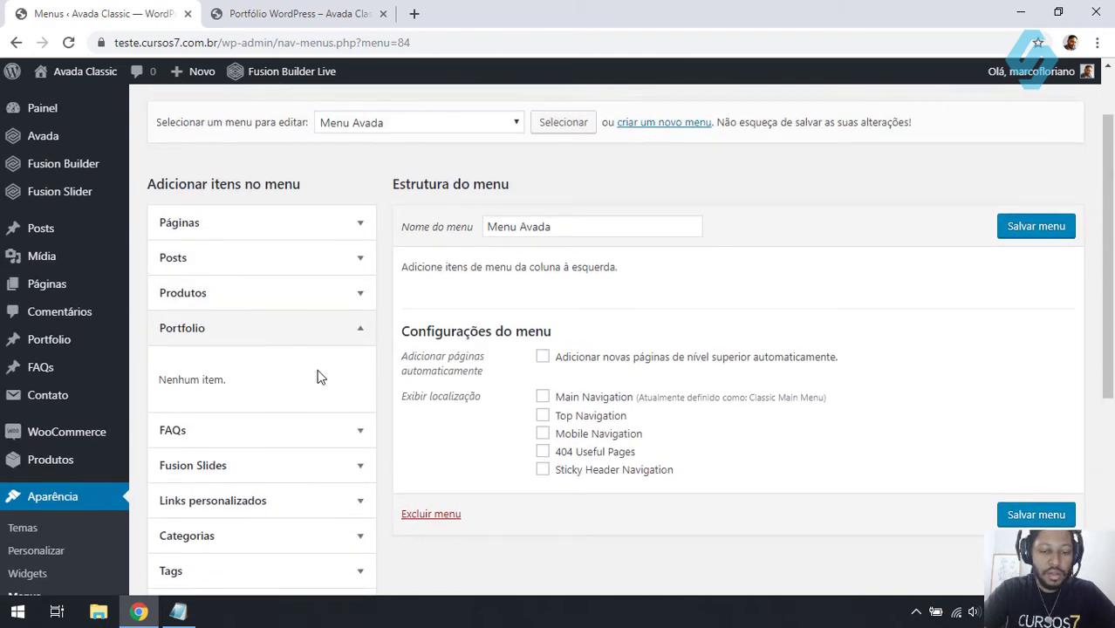
- Add the Homestart and MedX products to Menu Avada
click(273, 301)
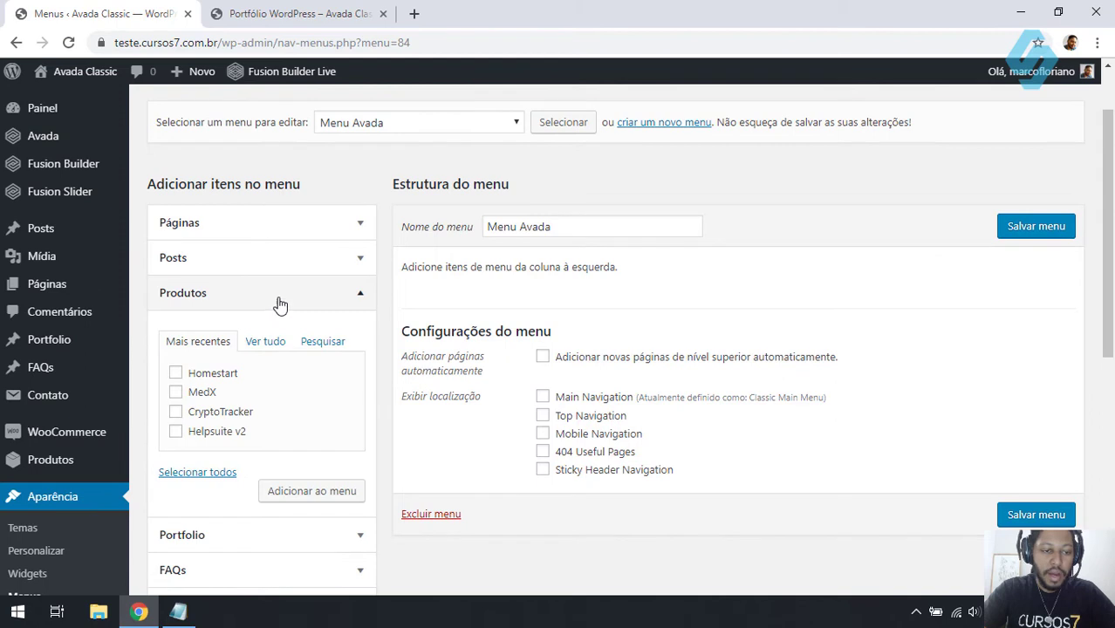
click(205, 375)
click(206, 392)
click(344, 494)
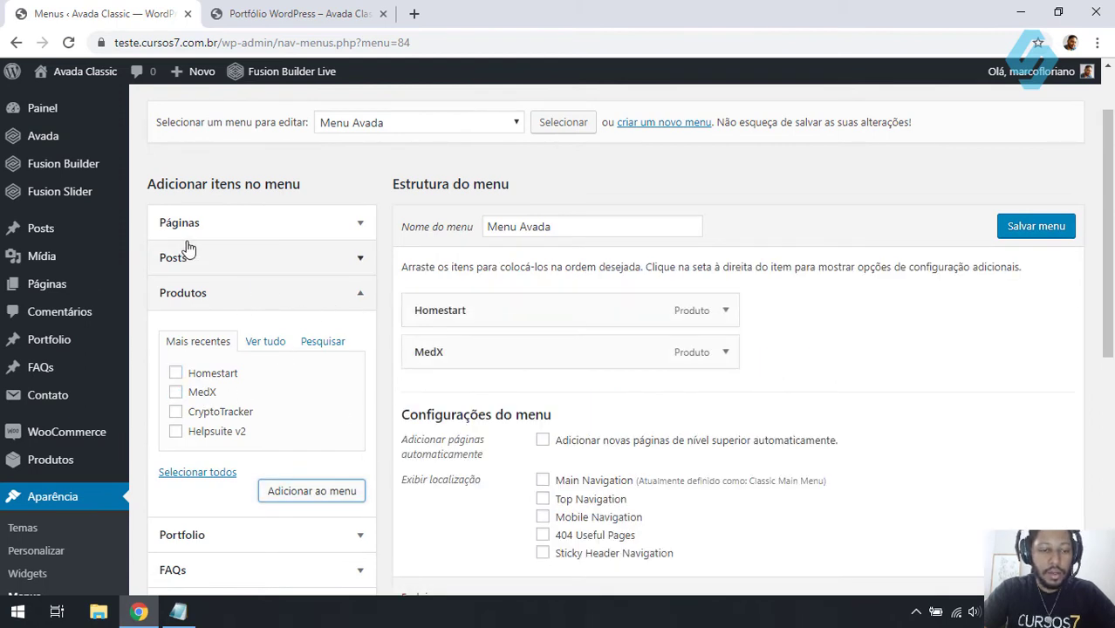
- Add the News and Corporate FAQ pages to Menu Avada
click(214, 229)
click(199, 313)
click(202, 332)
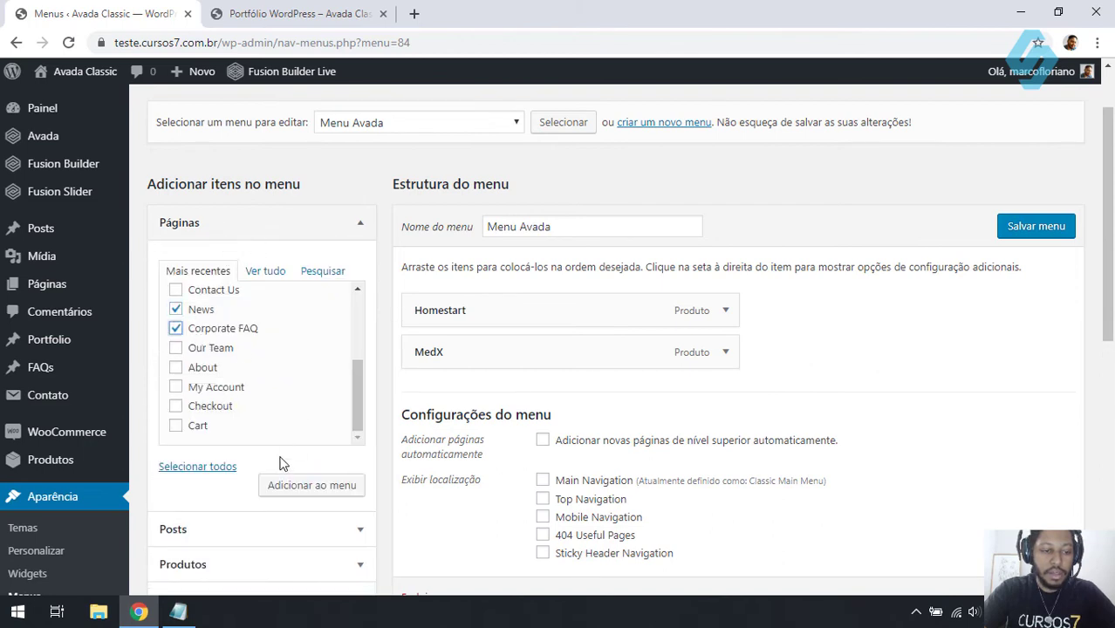
click(325, 491)
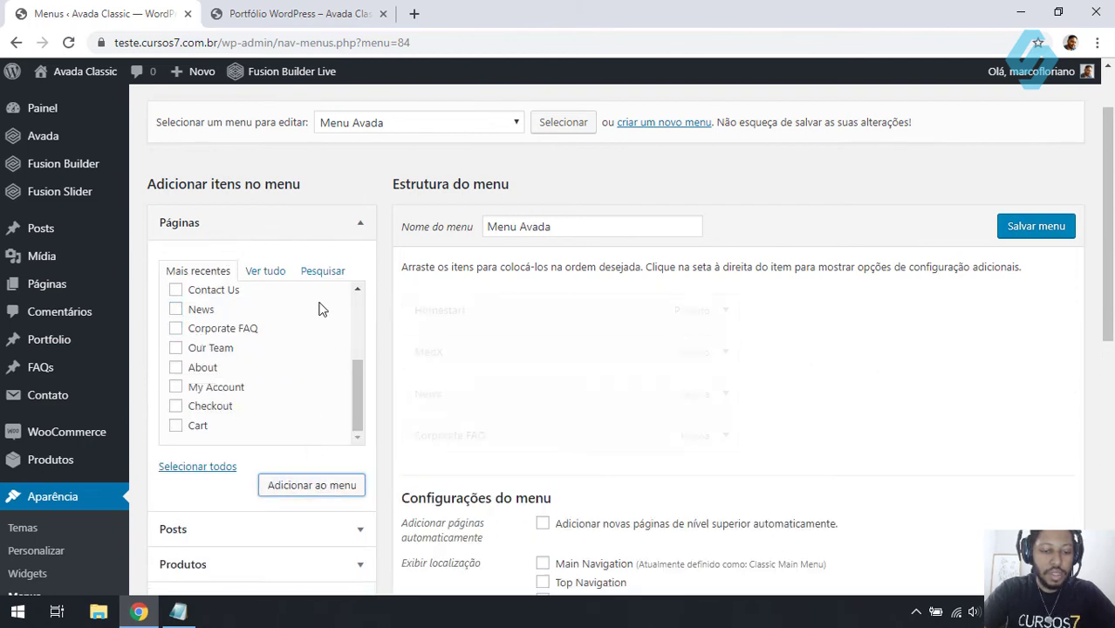
- Review the menu structure and location settings, collapse the pages box, and examine the full list of item types
scroll(875, 265, down, 4)
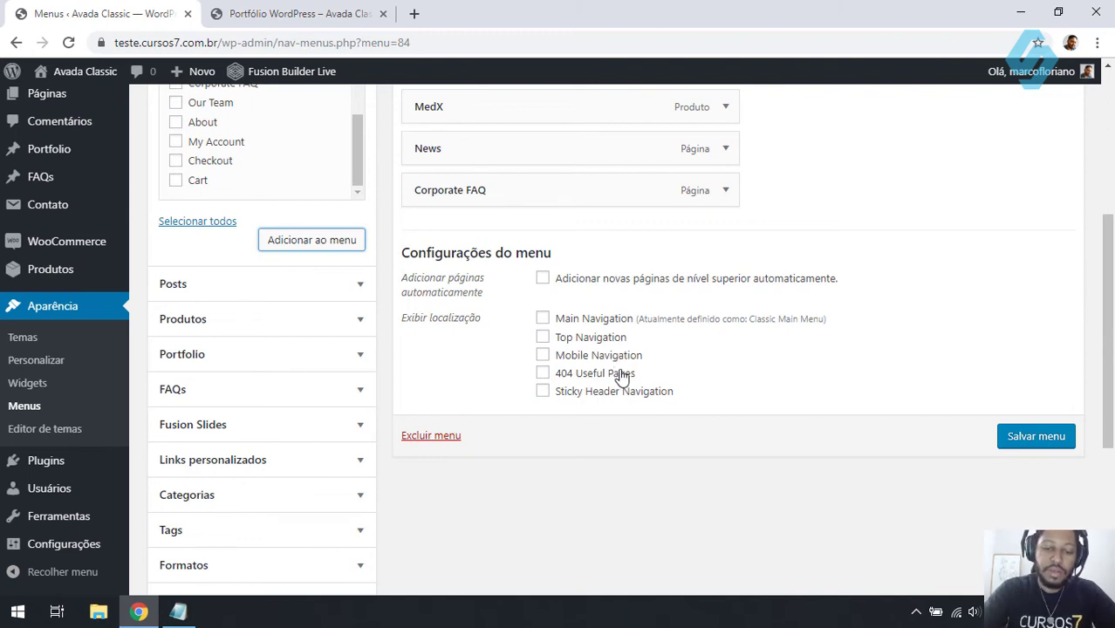
scroll(864, 362, up, 5)
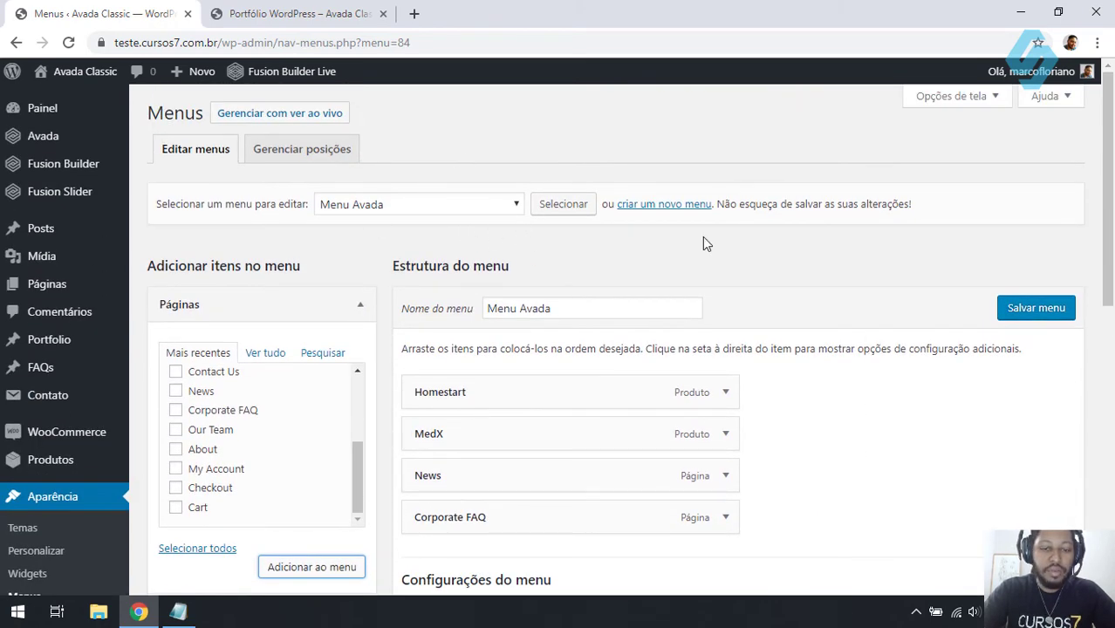
click(247, 301)
scroll(288, 394, down, 4)
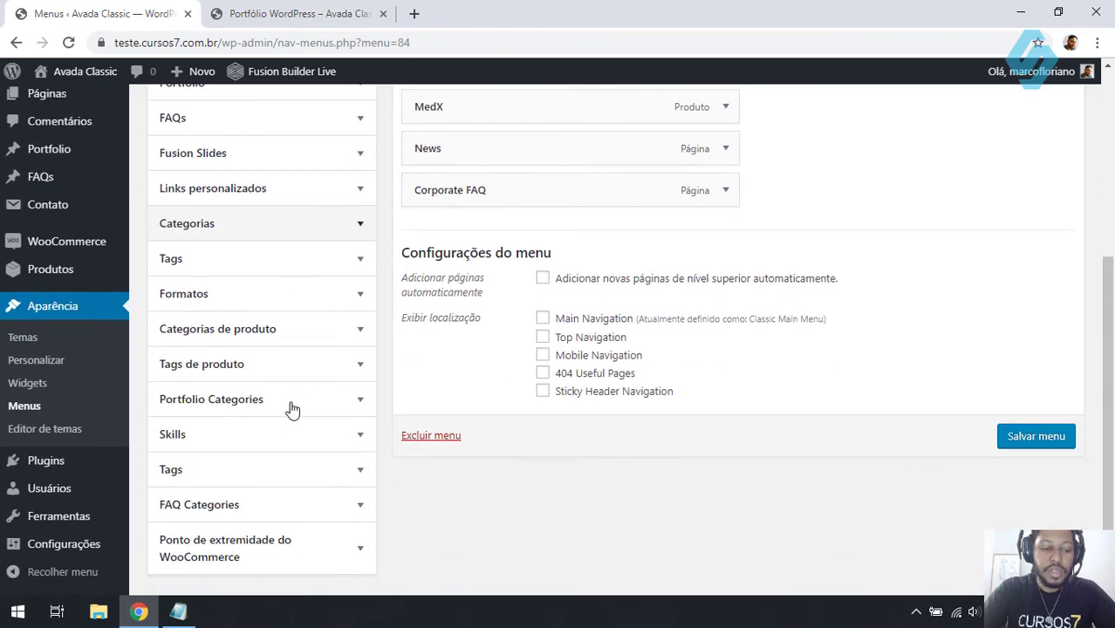
scroll(199, 515, up, 2)
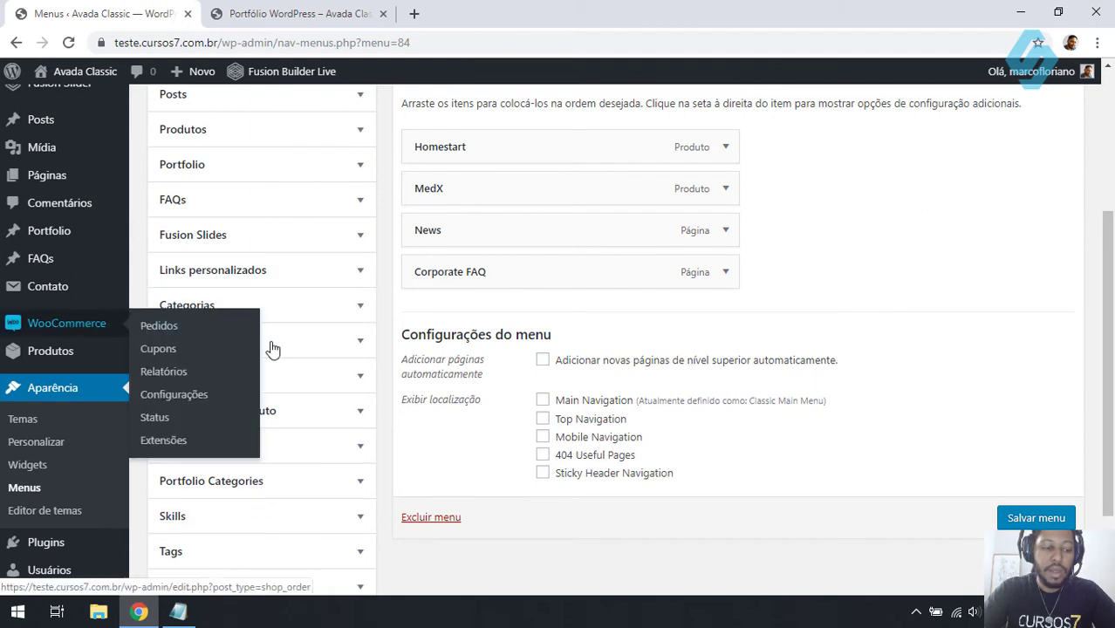
scroll(342, 324, down, 3)
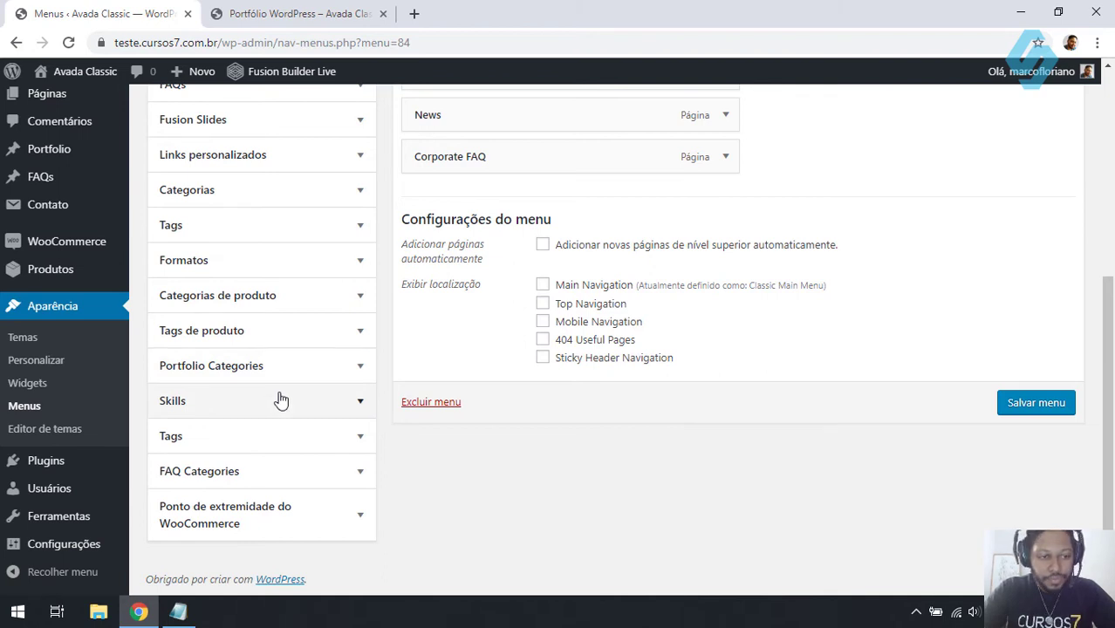
scroll(291, 387, up, 5)
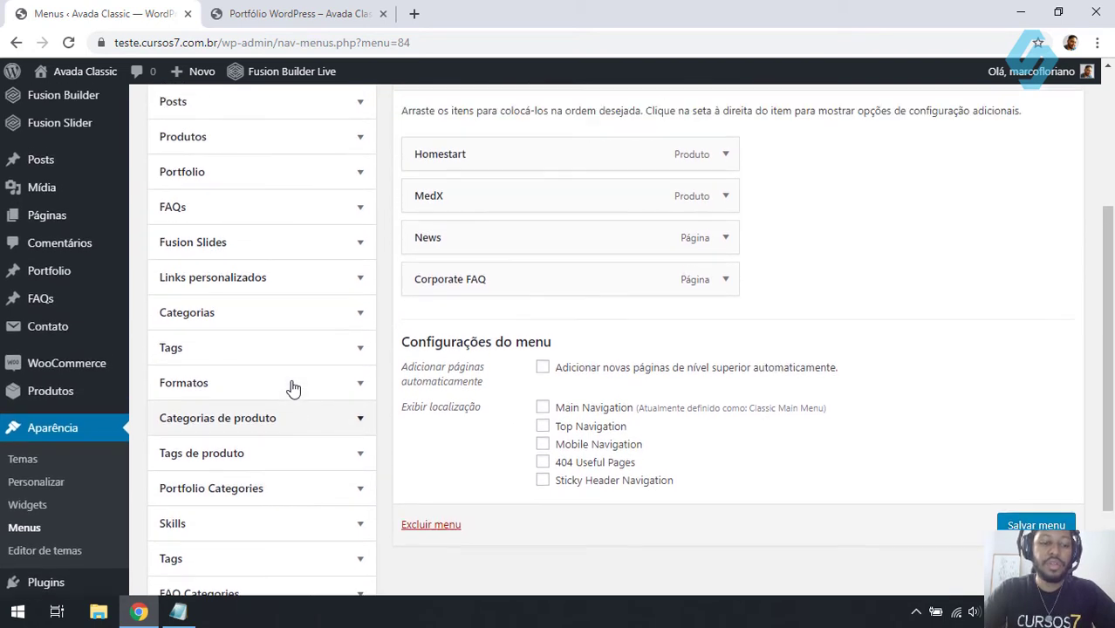
scroll(291, 388, up, 2)
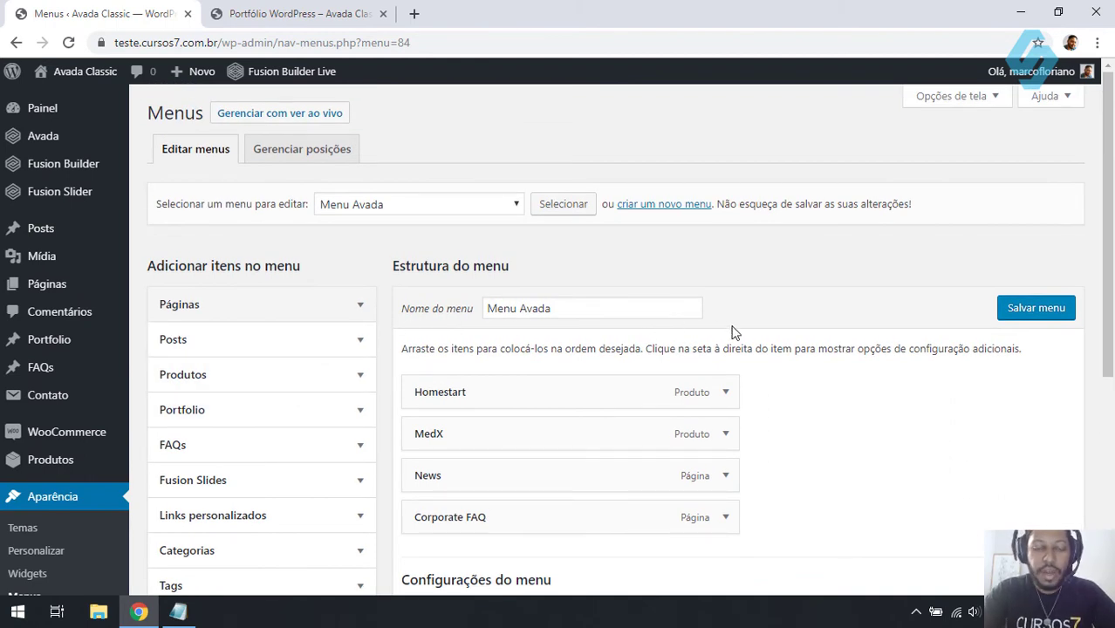
key(F10)
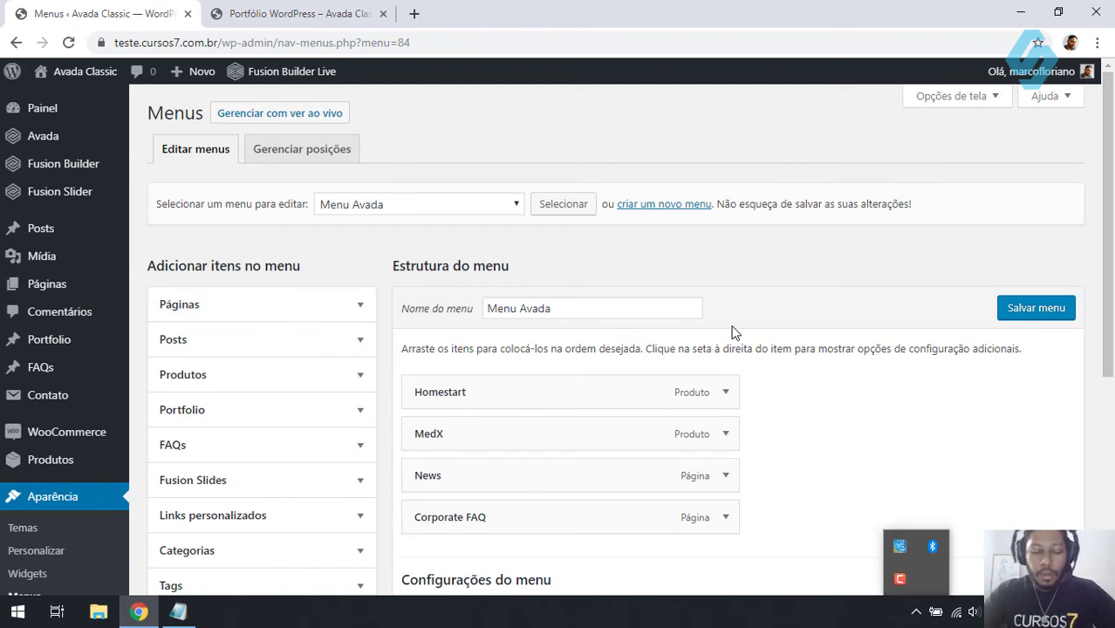
click(735, 334)
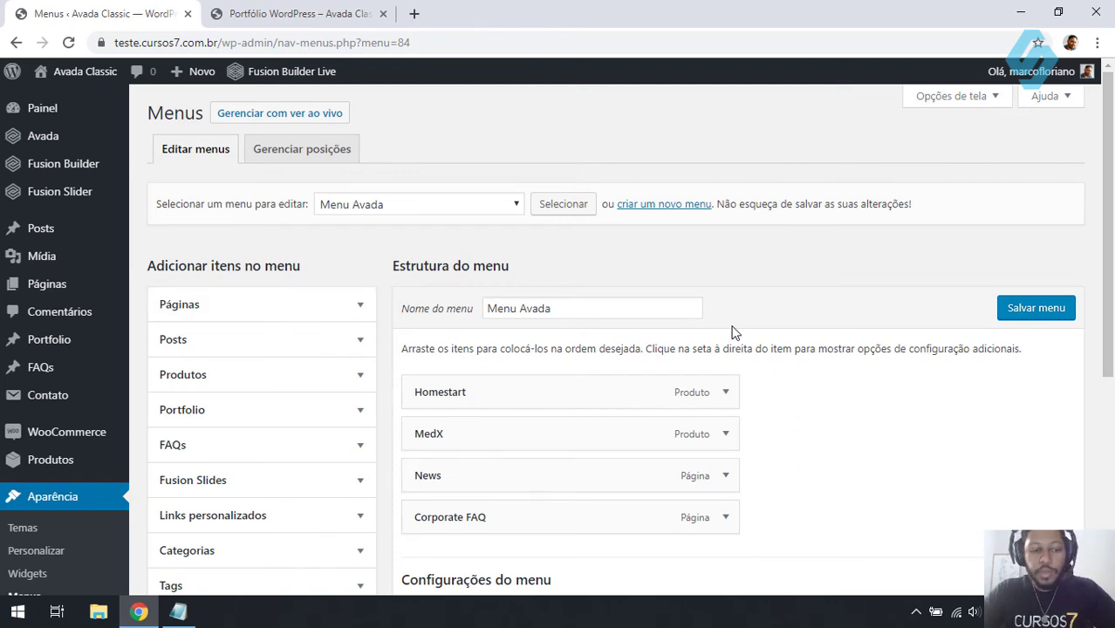
- Leave the menu without saving for the Widgets screen, and examine the widget areas, available widgets and sidebars
scroll(237, 295, down, 3)
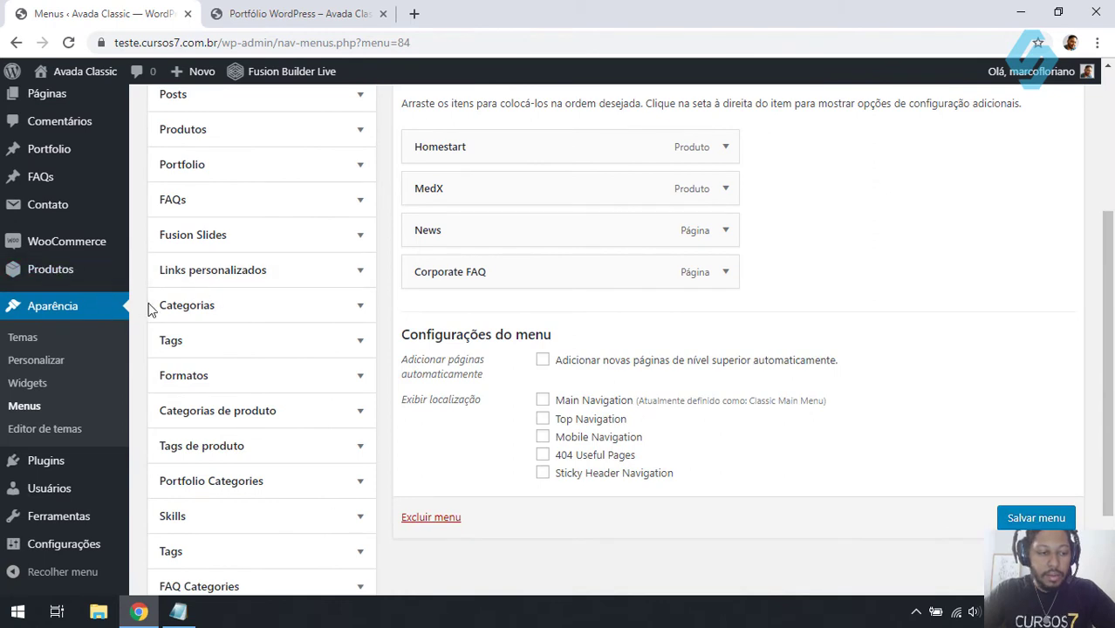
click(35, 382)
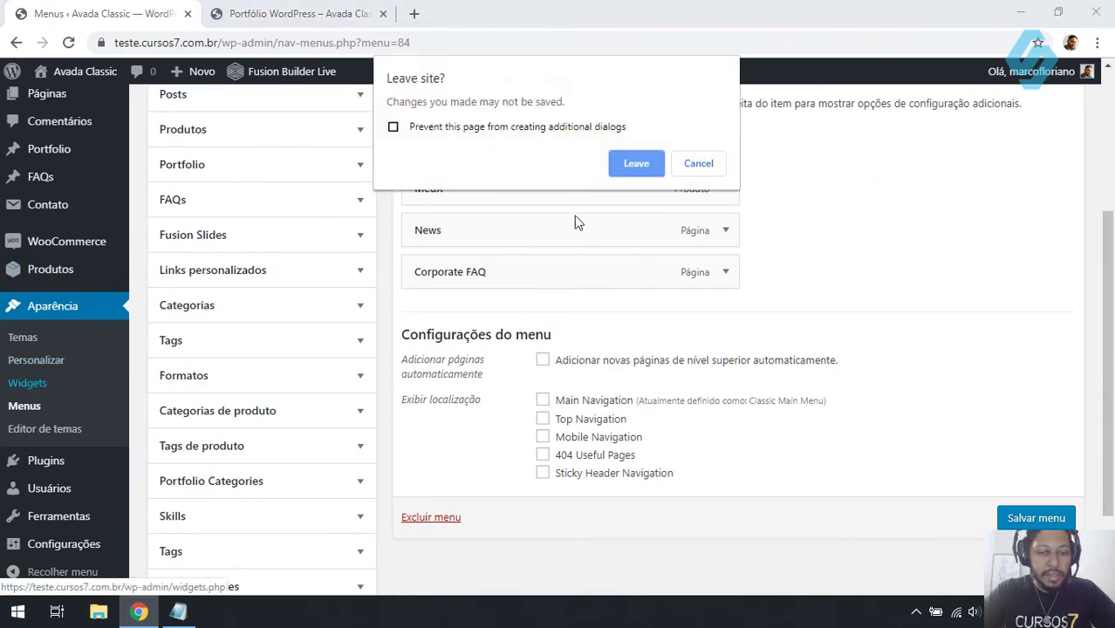
click(626, 171)
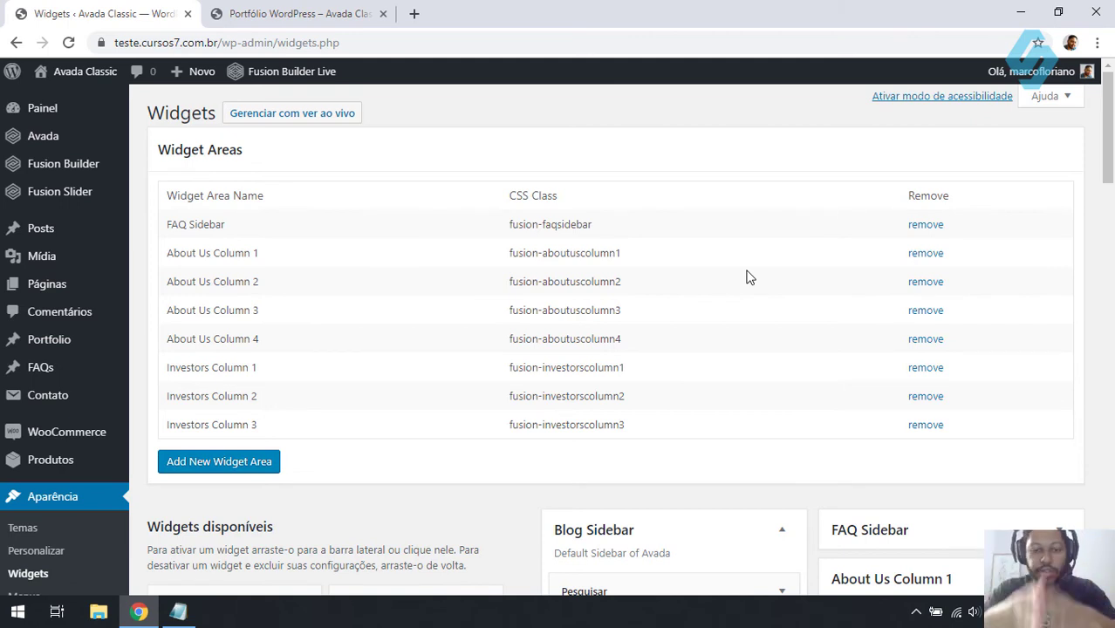
scroll(750, 270, down, 4)
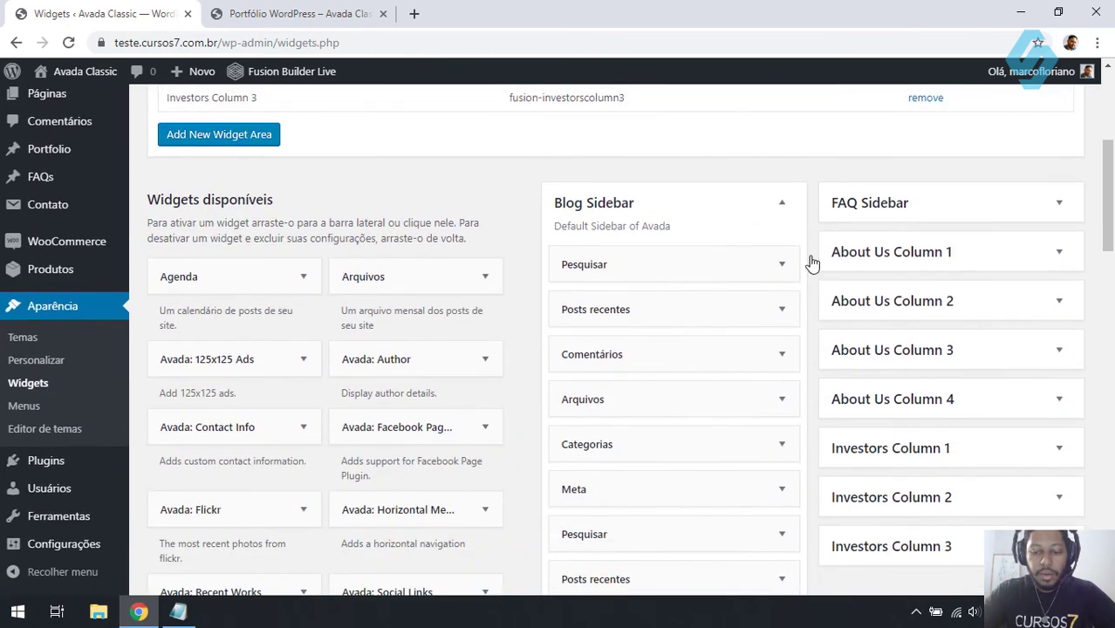
scroll(61, 157, up, 3)
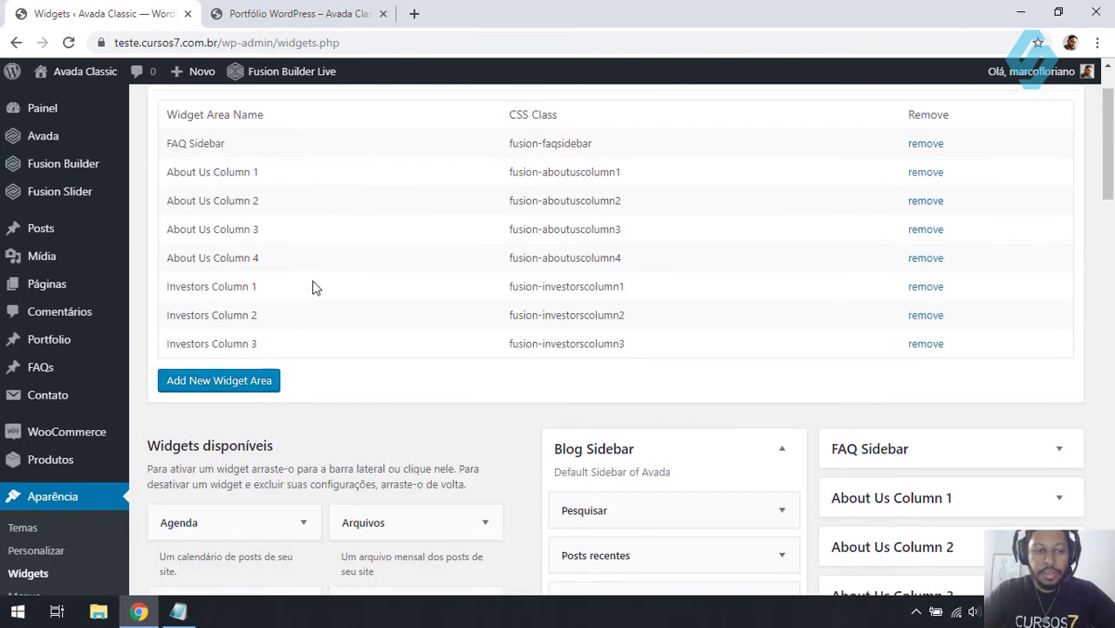
scroll(225, 241, up, 1)
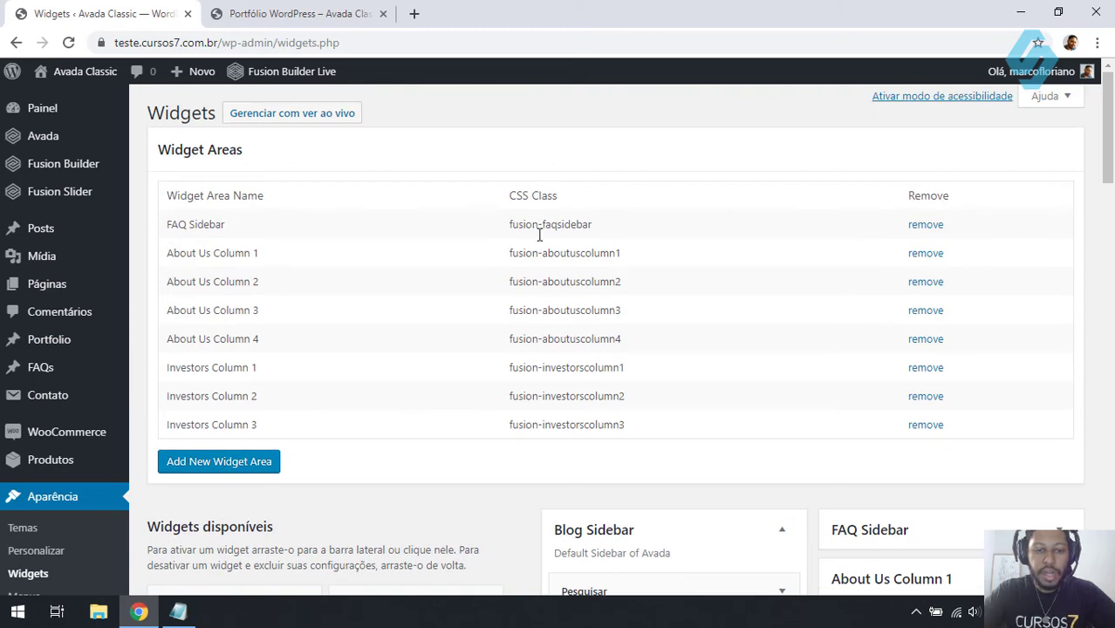
- Collapse the Blog Sidebar area and add a new widget area named Blog Sidebar 2
scroll(663, 253, down, 3)
click(782, 284)
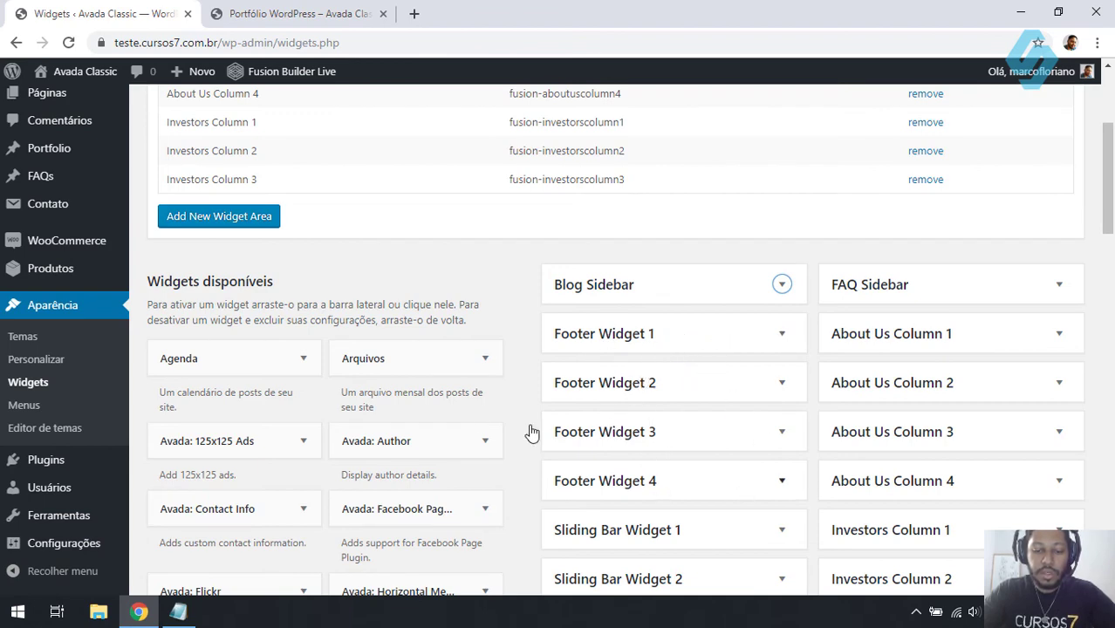
scroll(632, 386, down, 3)
scroll(667, 360, up, 3)
scroll(672, 343, up, 3)
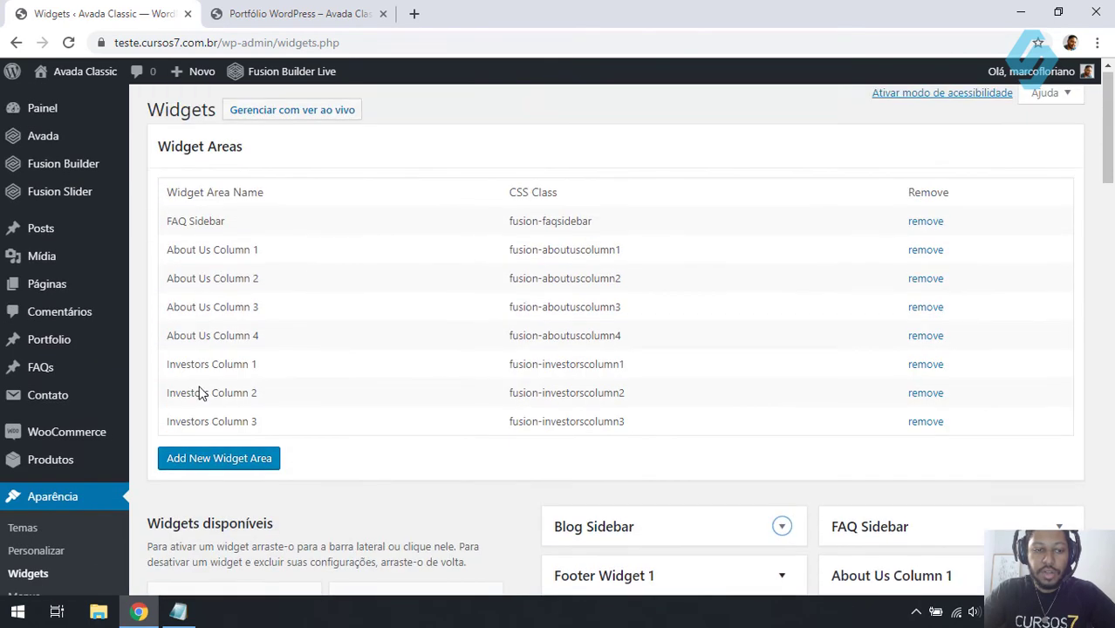
click(231, 465)
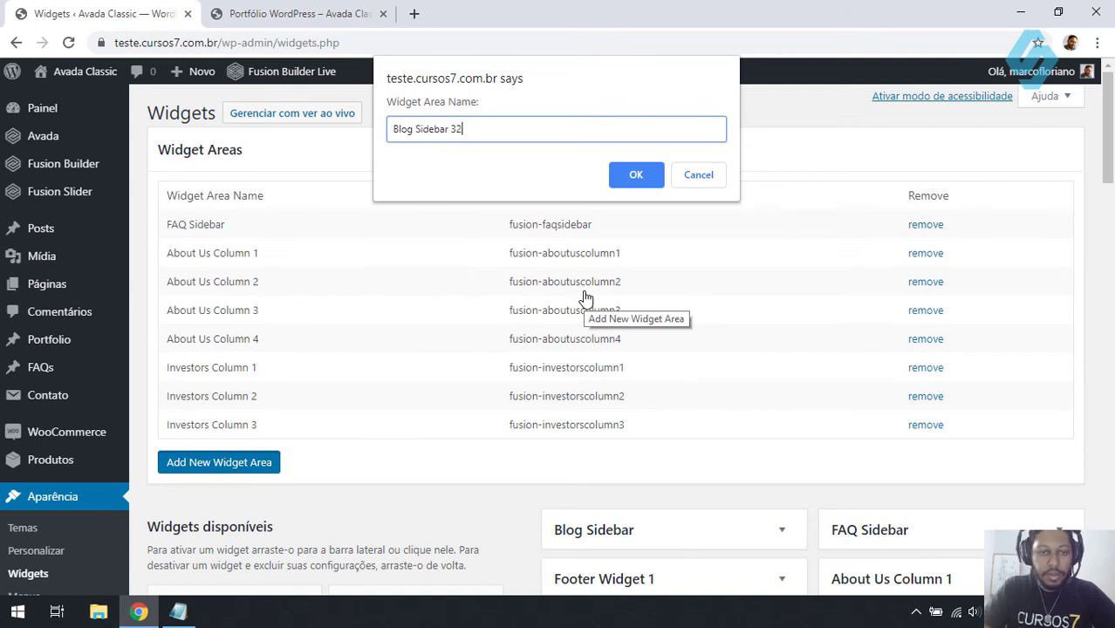
click(632, 180)
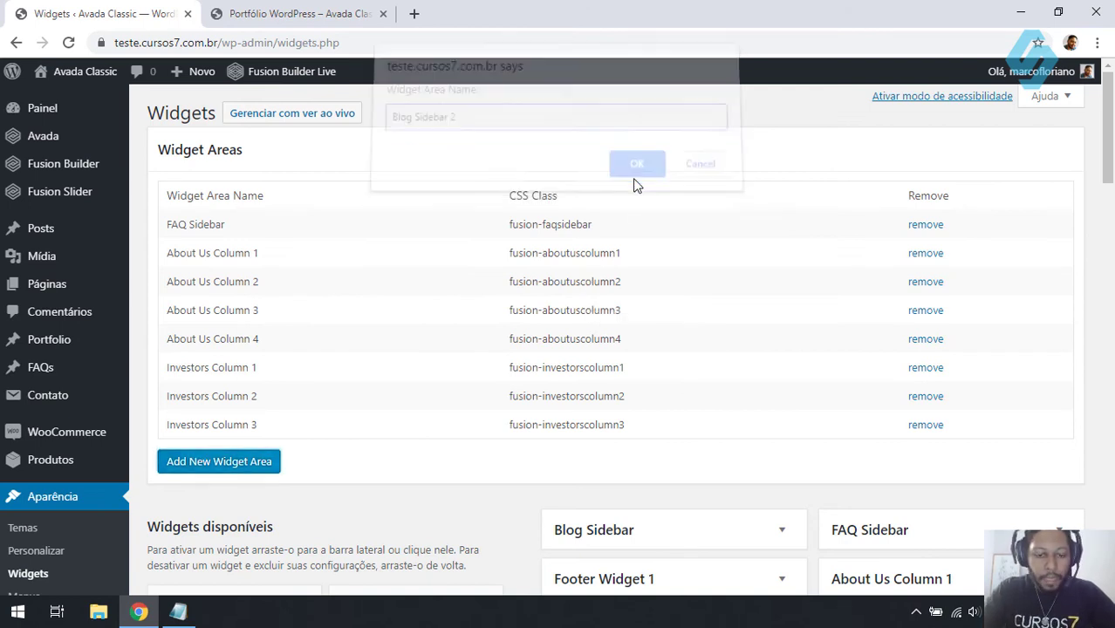
- Collapse the default Blog Sidebar and expand the new Blog Sidebar 2 area to receive widgets
scroll(771, 403, down, 2)
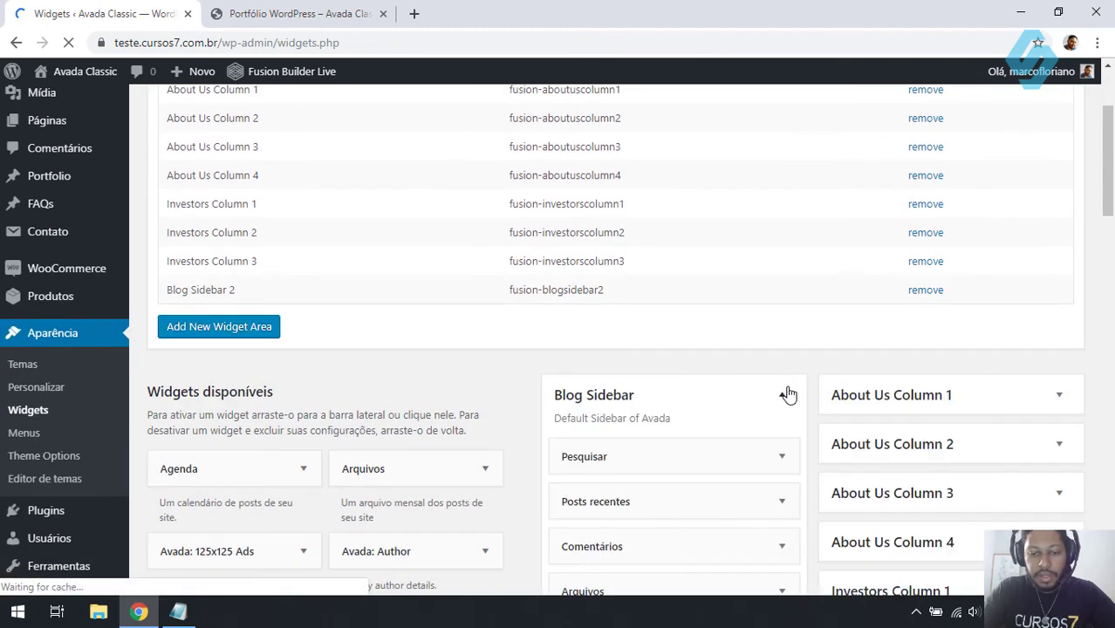
click(782, 395)
scroll(881, 367, down, 5)
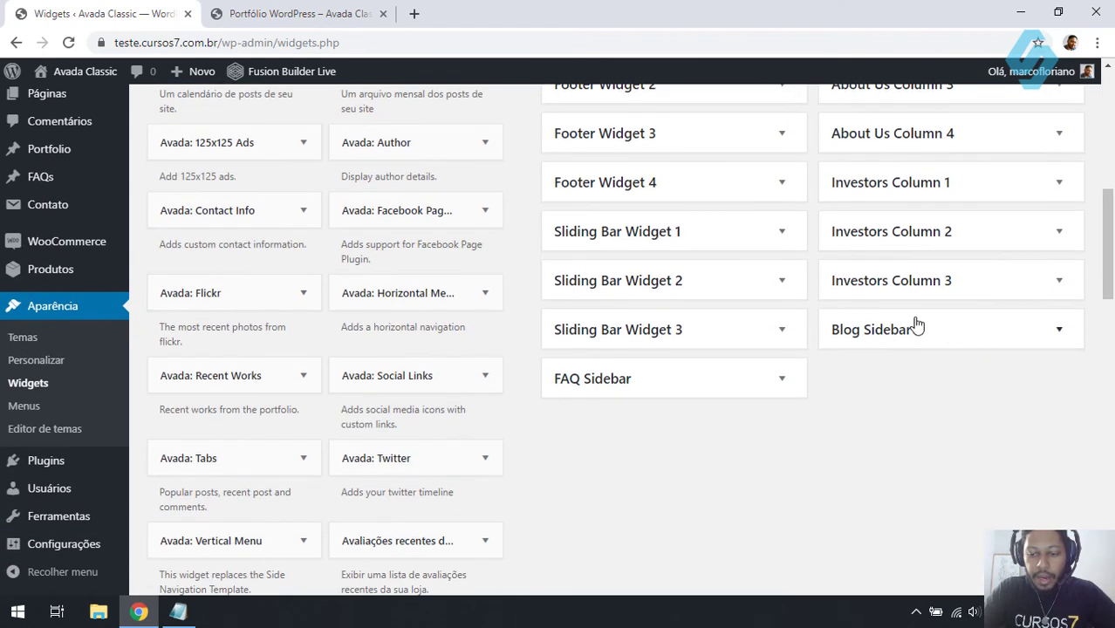
click(1016, 331)
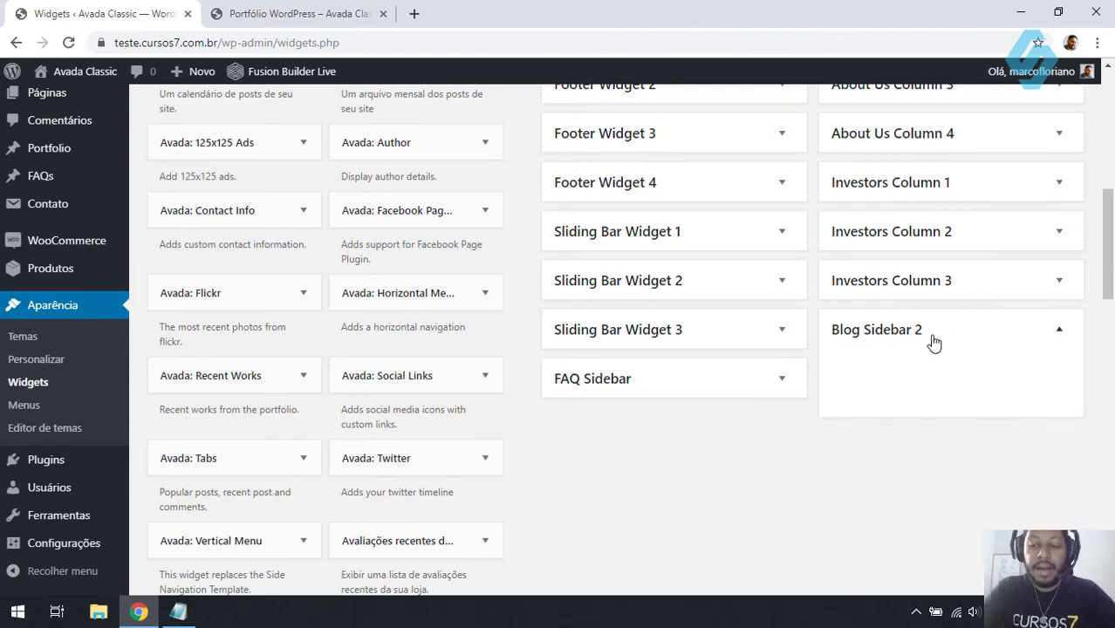
scroll(934, 344, up, 7)
scroll(836, 314, down, 4)
scroll(835, 314, down, 2)
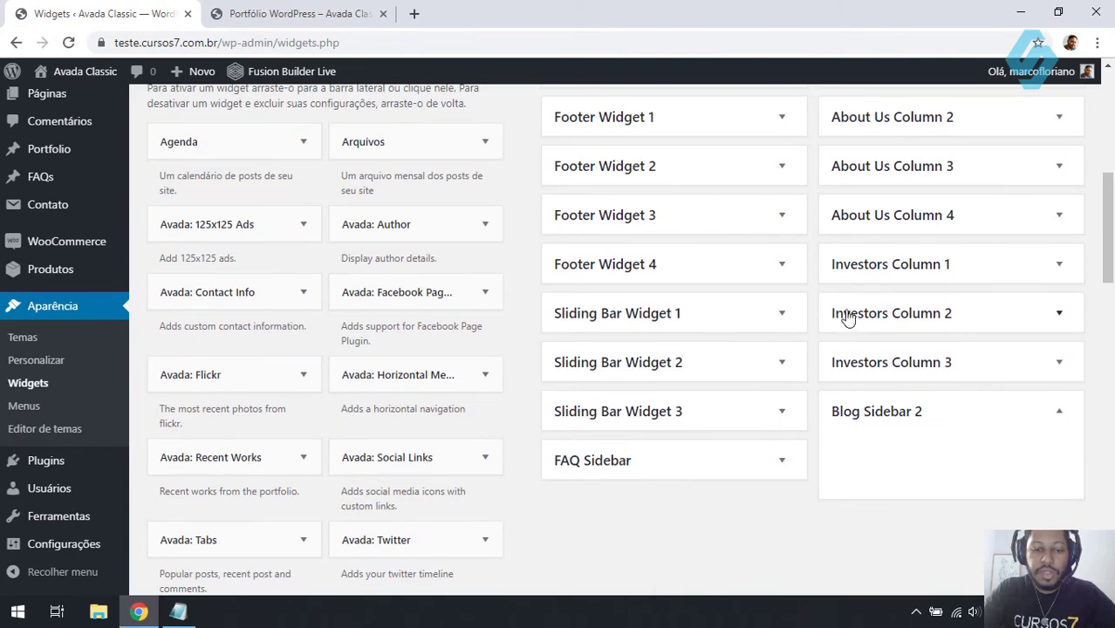
scroll(921, 386, down, 1)
click(926, 349)
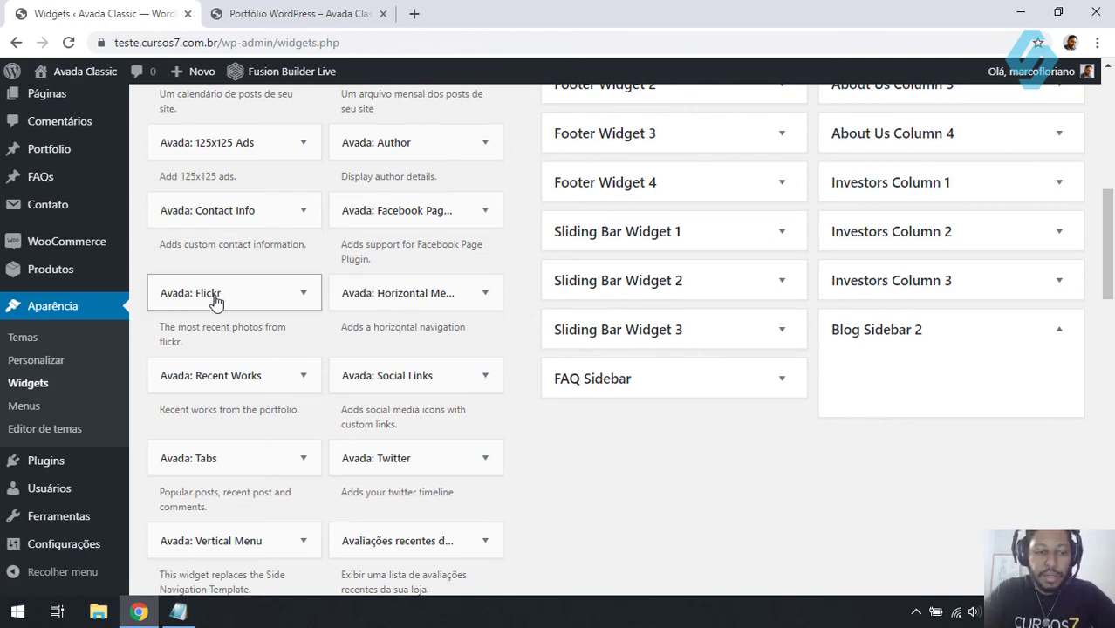
- Add the Avada: Flickr widget to Blog Sidebar 2 and place Avada: Recent Works above it
drag(219, 297, 904, 378)
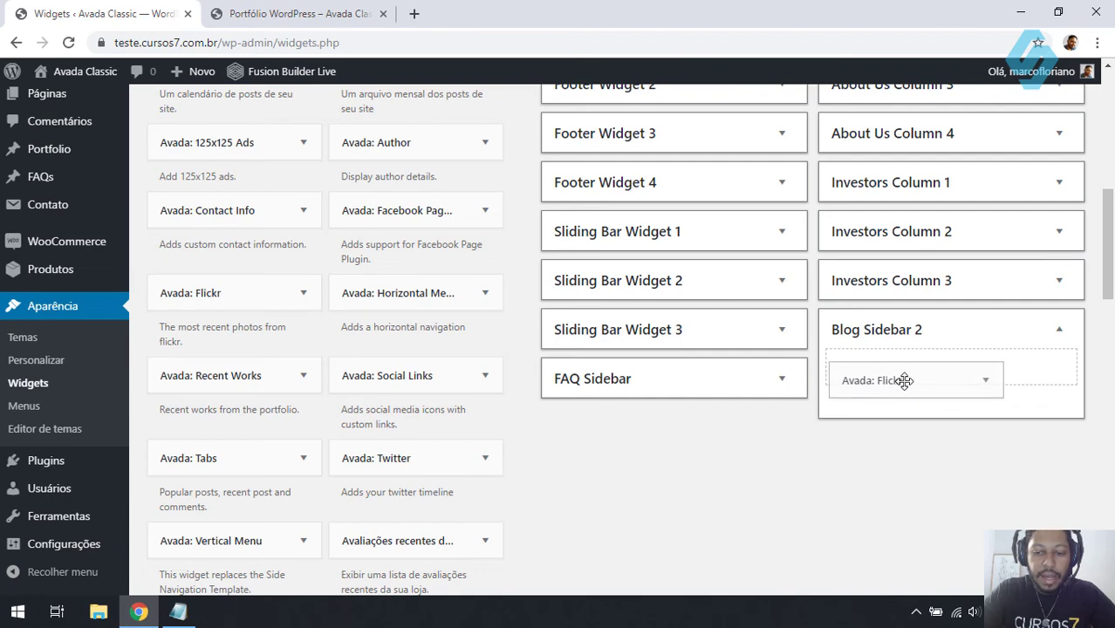
click(1060, 369)
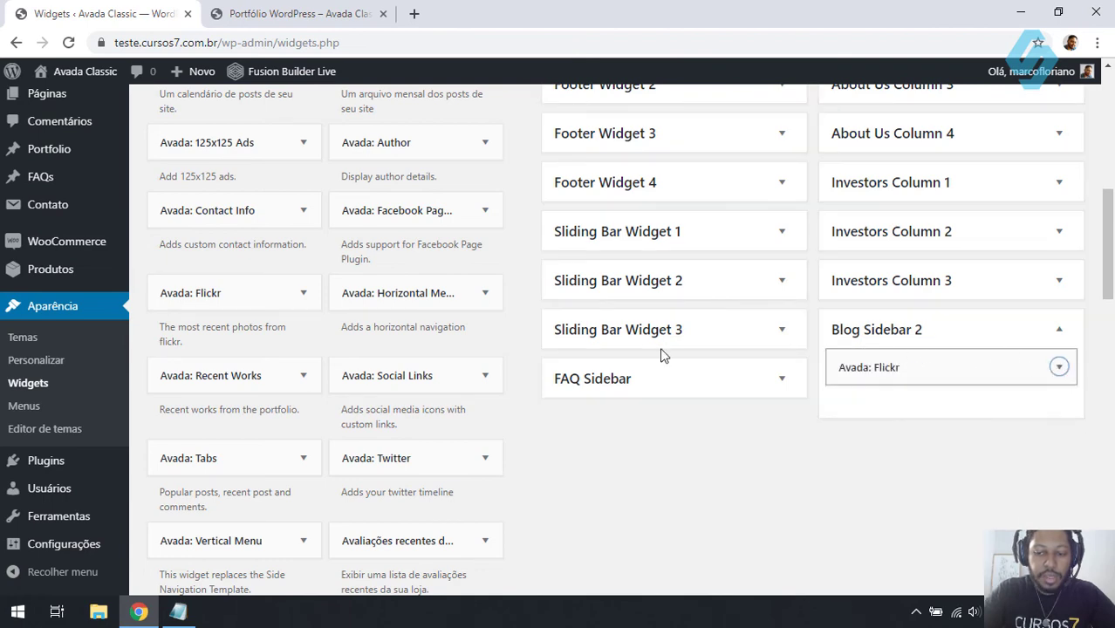
drag(930, 379, 1003, 386)
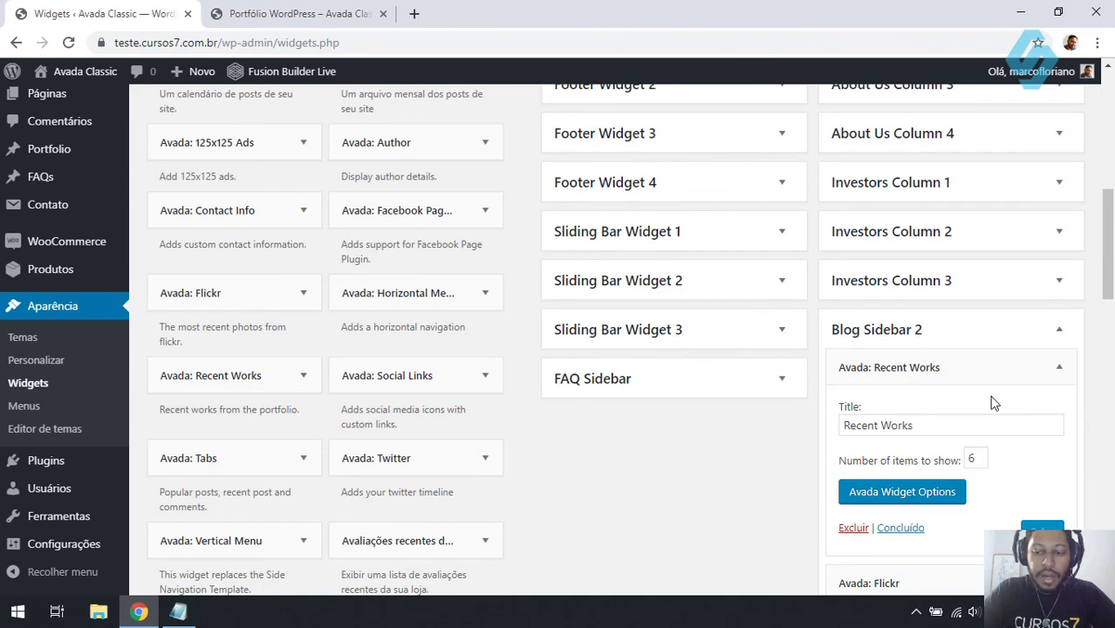
scroll(991, 401, down, 2)
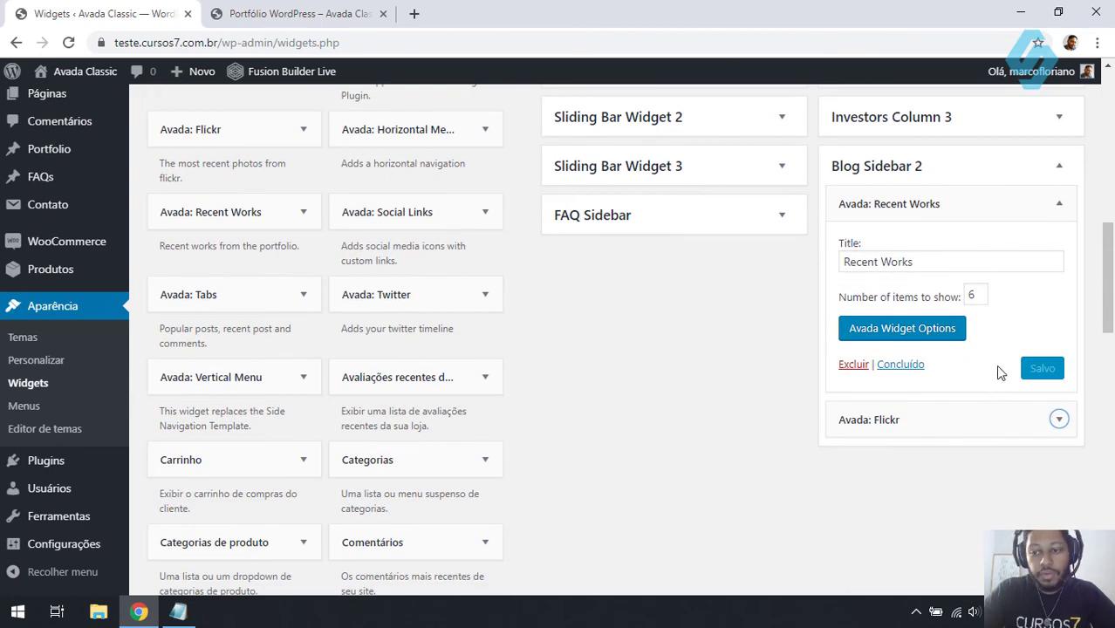
scroll(882, 312, up, 1)
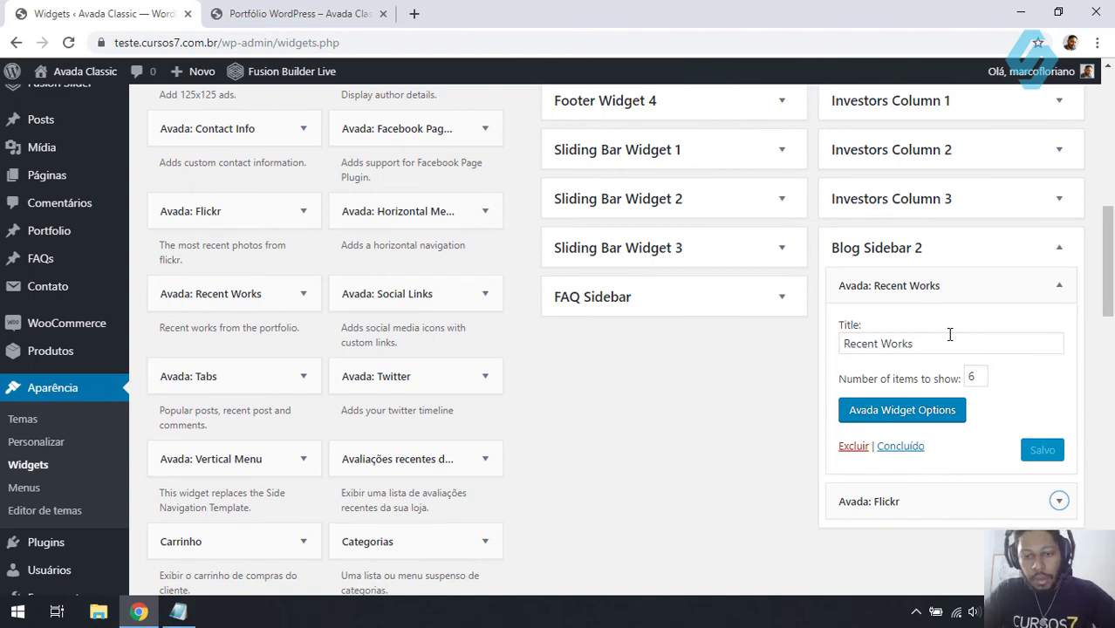
scroll(505, 313, down, 2)
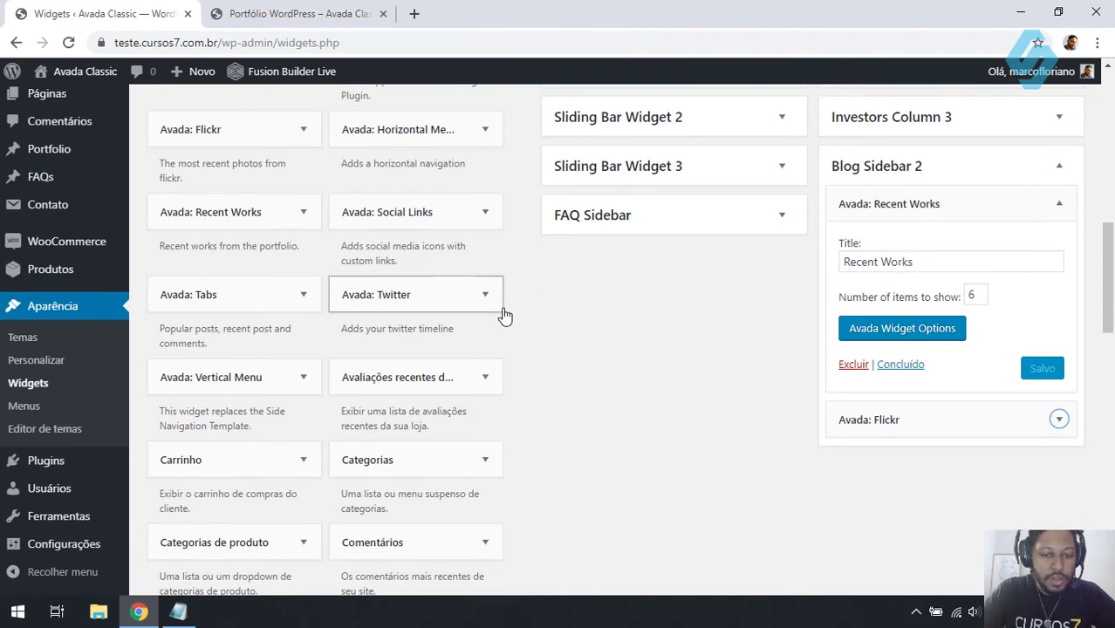
- Leave the Widgets screen for the Avada welcome page
scroll(244, 290, up, 4)
scroll(244, 290, up, 6)
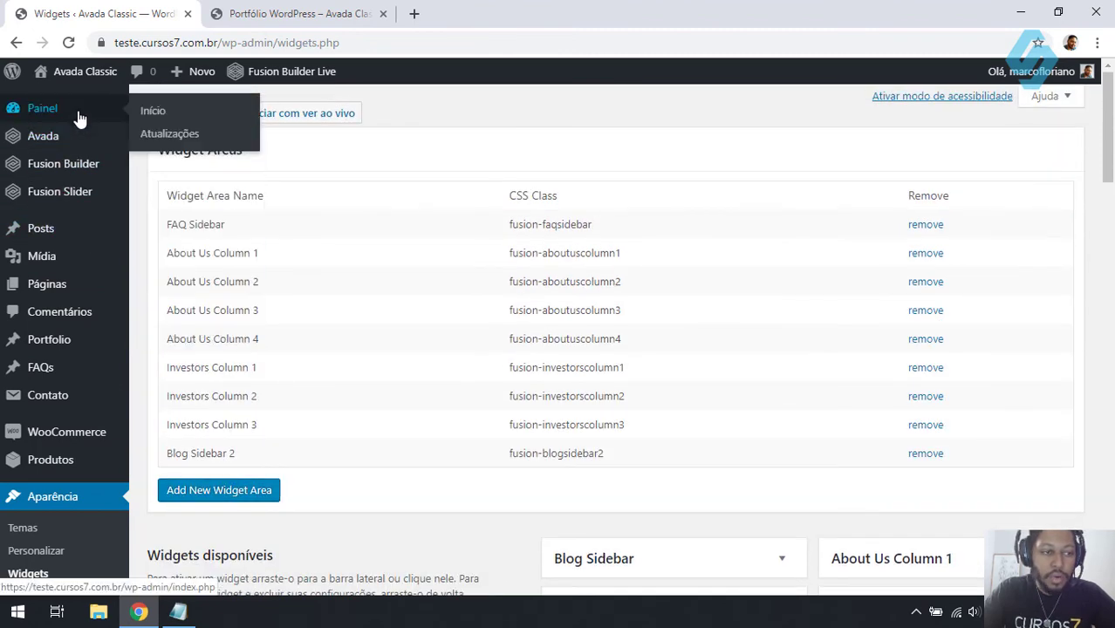
click(75, 140)
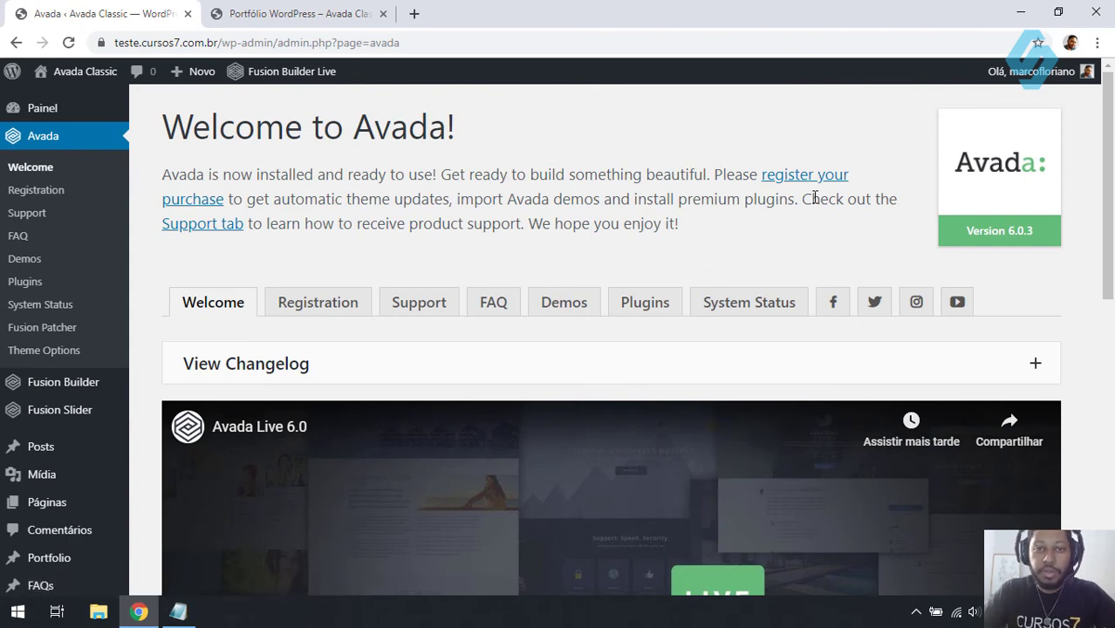
- Open cursos7.com.br in a new browser tab and look through its Cursos Grátis page
key(ctrl+t)
text(cursos)
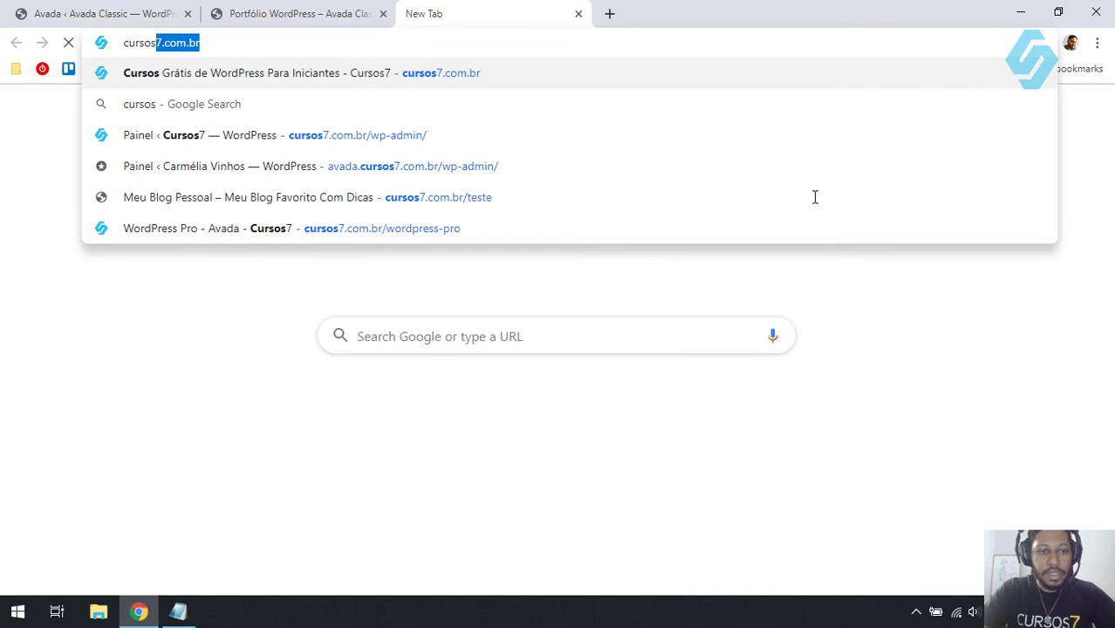
key(Return)
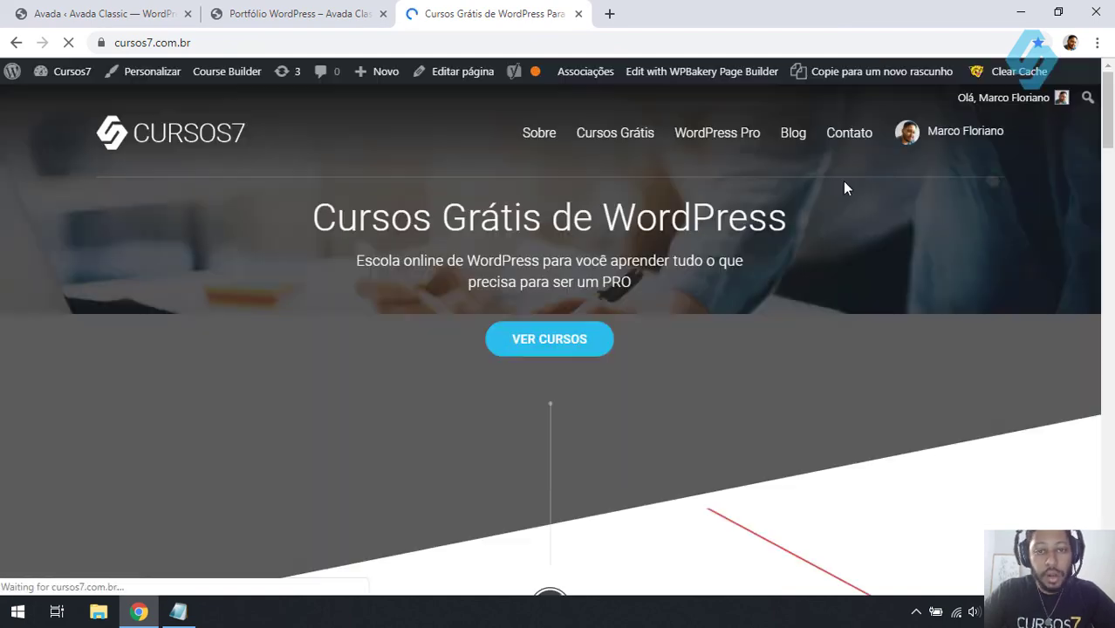
click(611, 141)
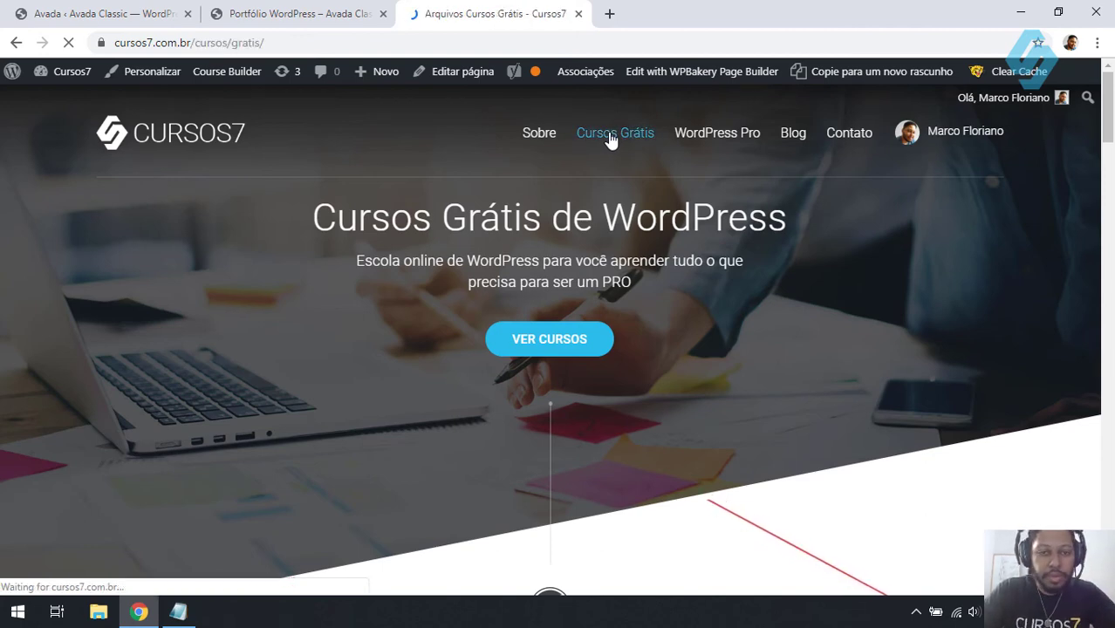
scroll(644, 291, down, 2)
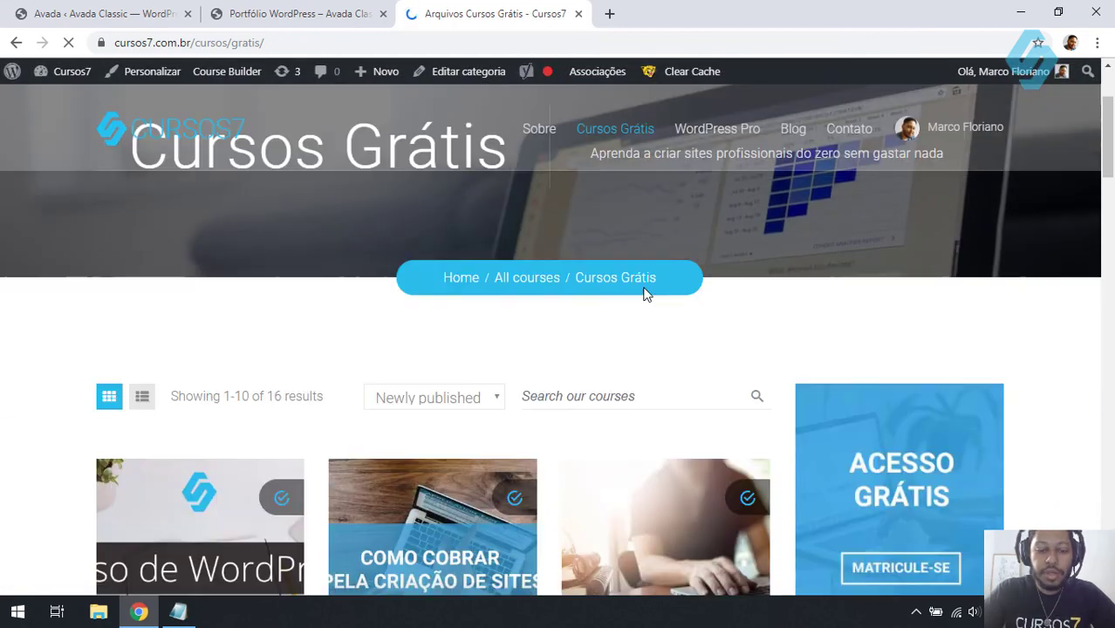
scroll(643, 293, down, 5)
scroll(643, 293, up, 7)
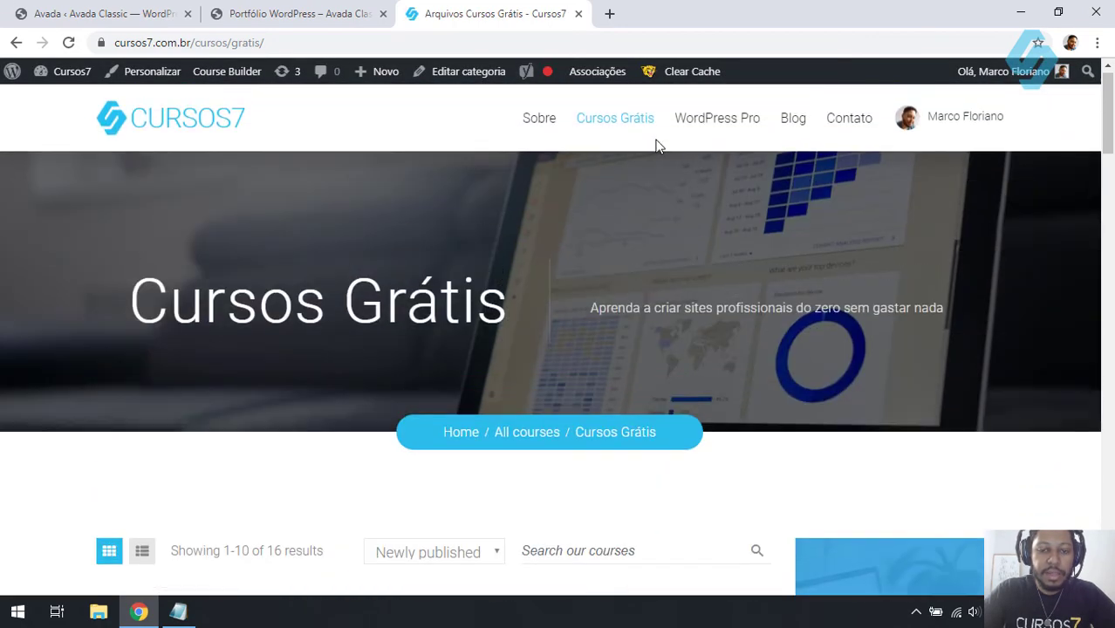
- Open the Avada course from the WordPress Pro category and examine its description and topics
click(718, 127)
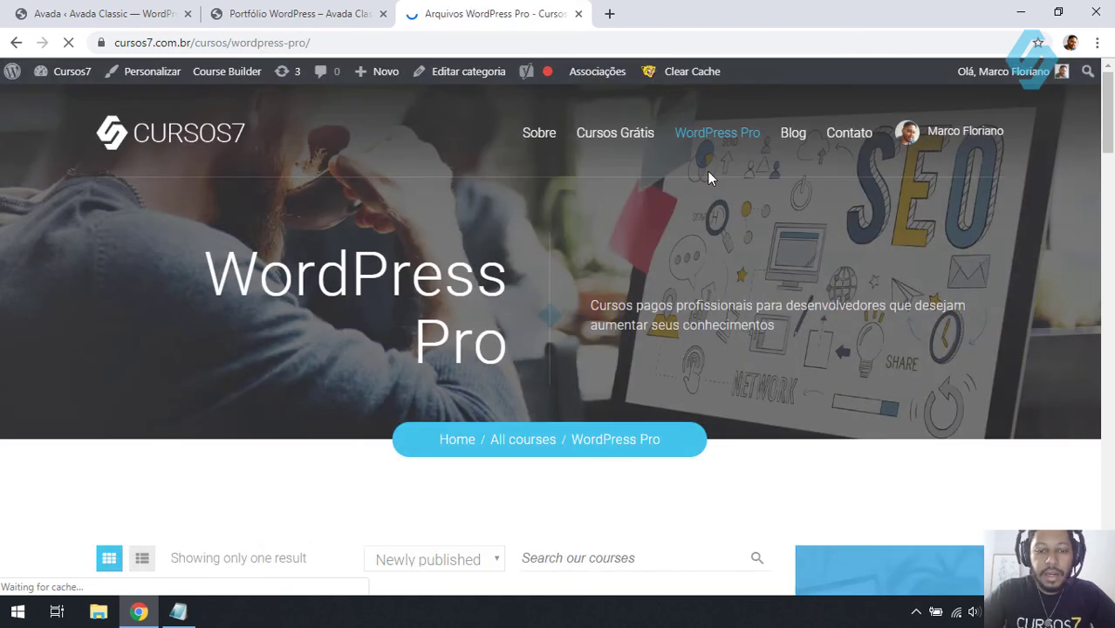
scroll(655, 352, down, 2)
scroll(637, 333, down, 4)
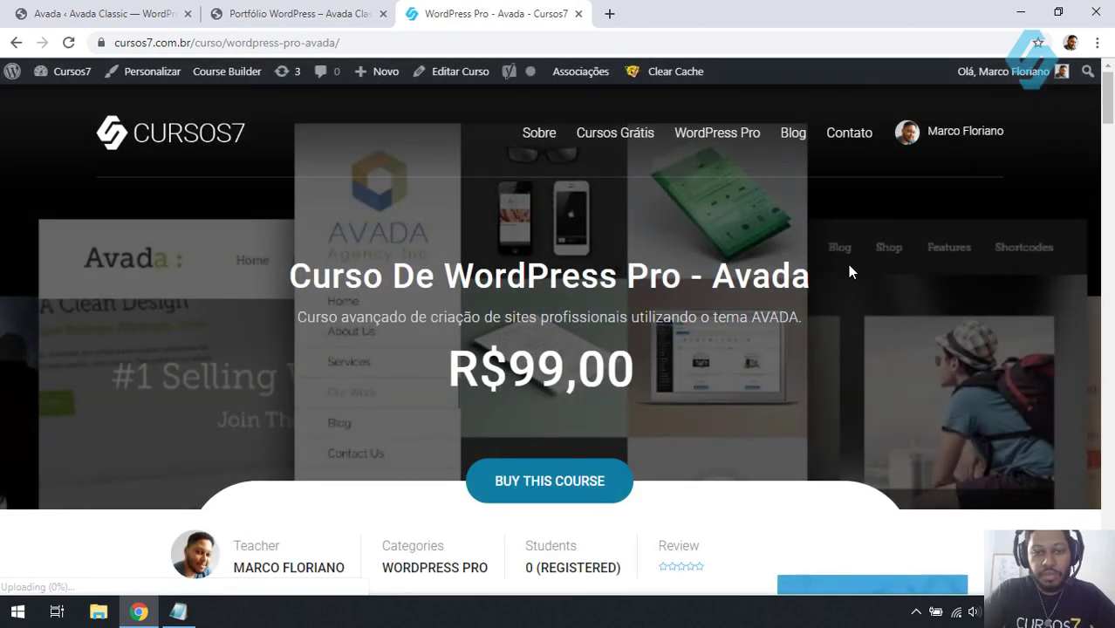
scroll(847, 265, down, 4)
scroll(847, 264, down, 8)
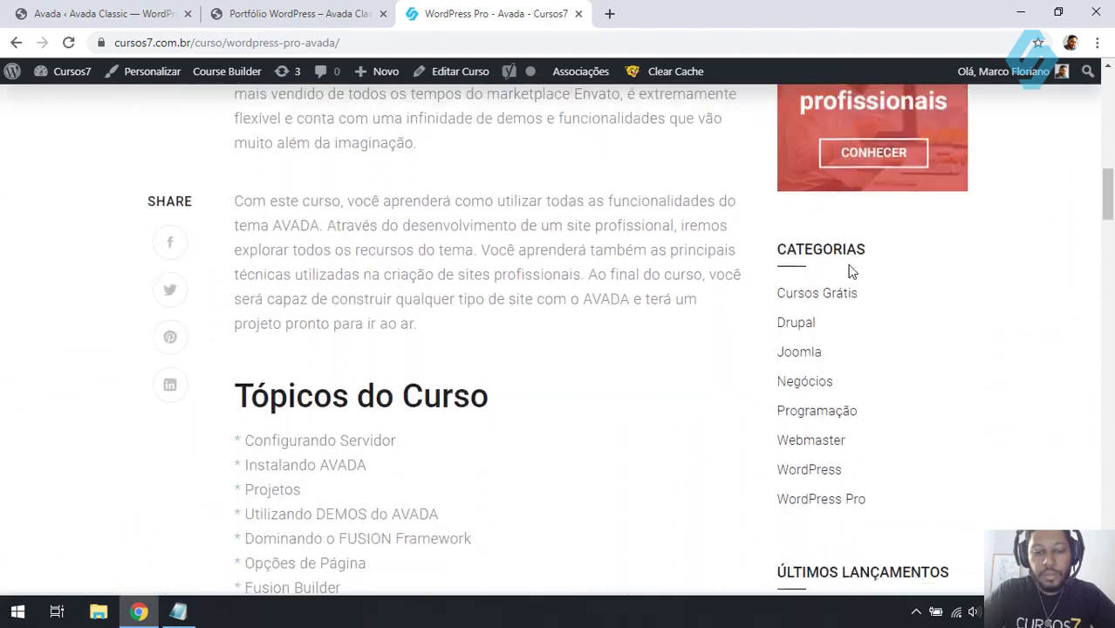
drag(1109, 209, 1112, 188)
scroll(1111, 188, up, 10)
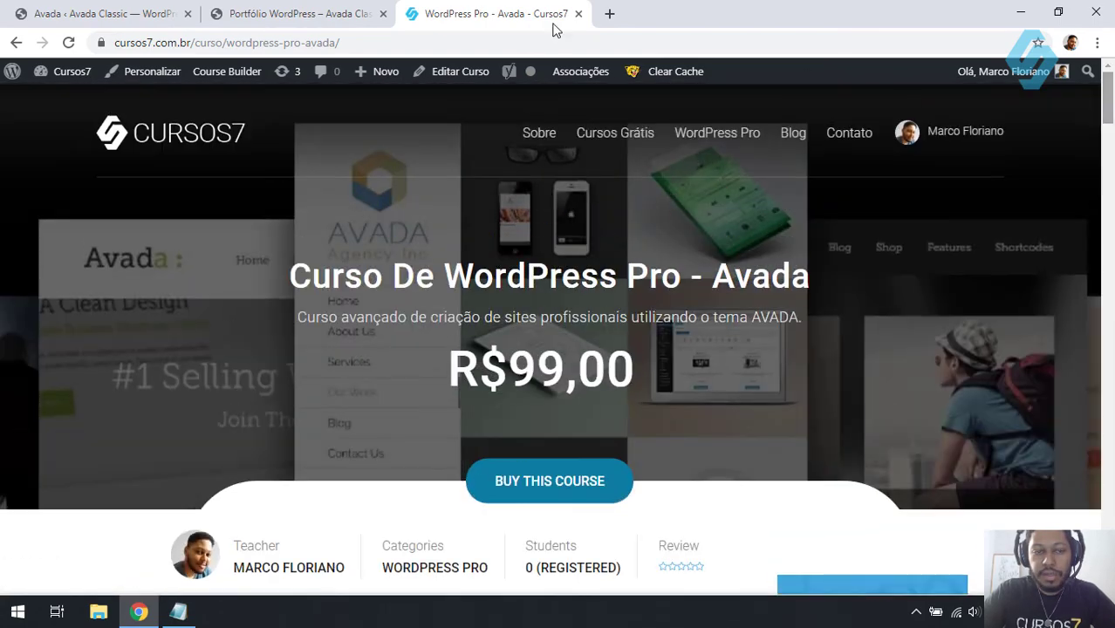
- Return to the Avada admin tab, open the Support page and review the support resources
click(281, 10)
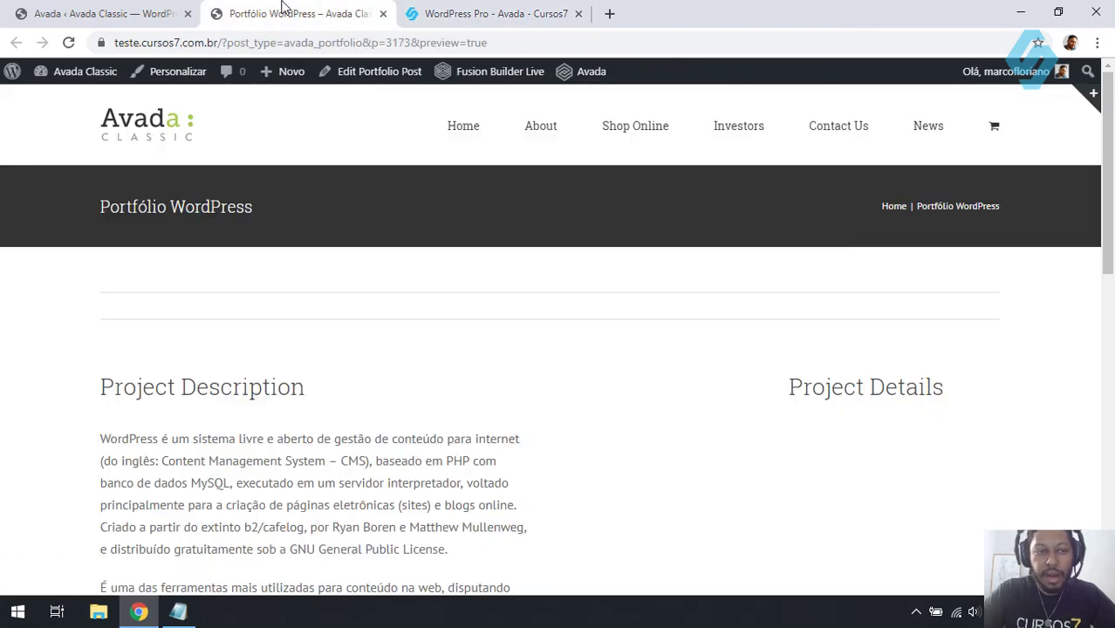
click(166, 9)
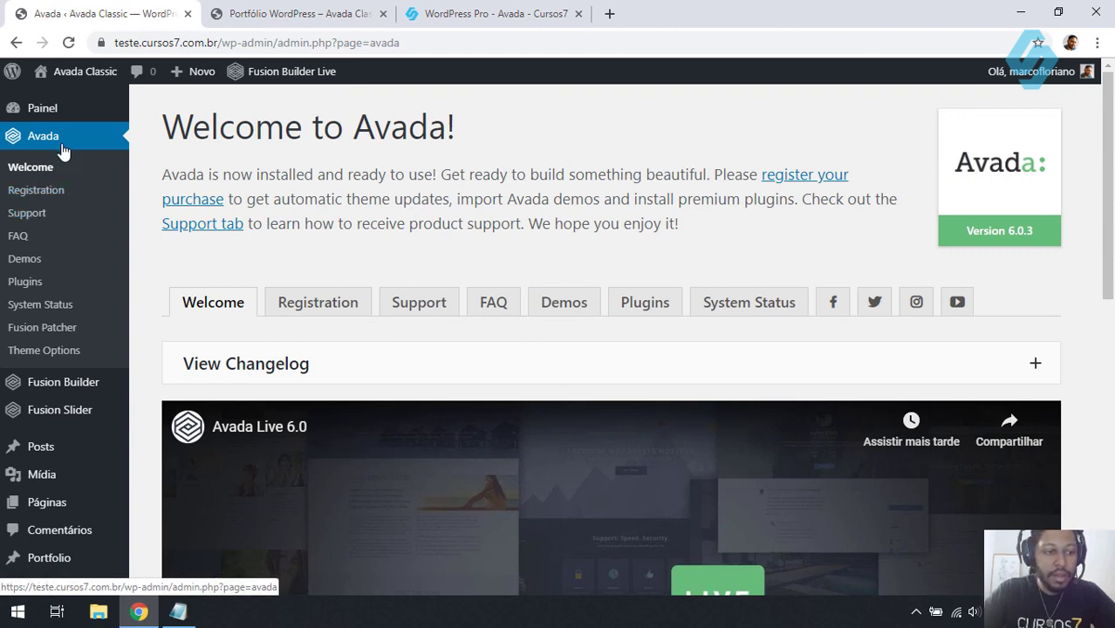
click(26, 215)
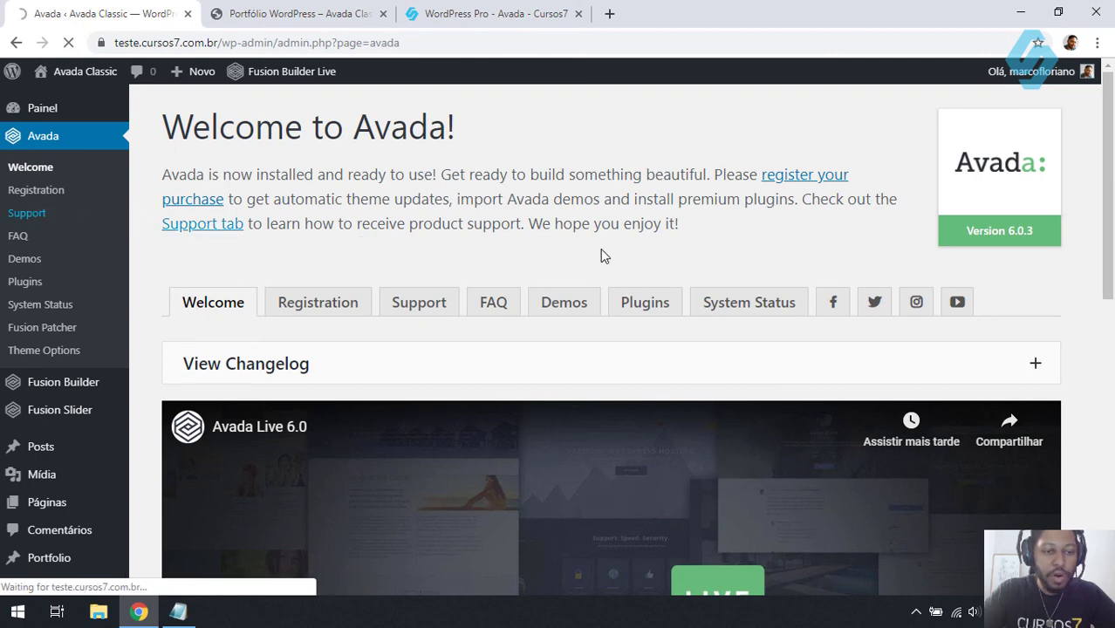
scroll(429, 315, down, 2)
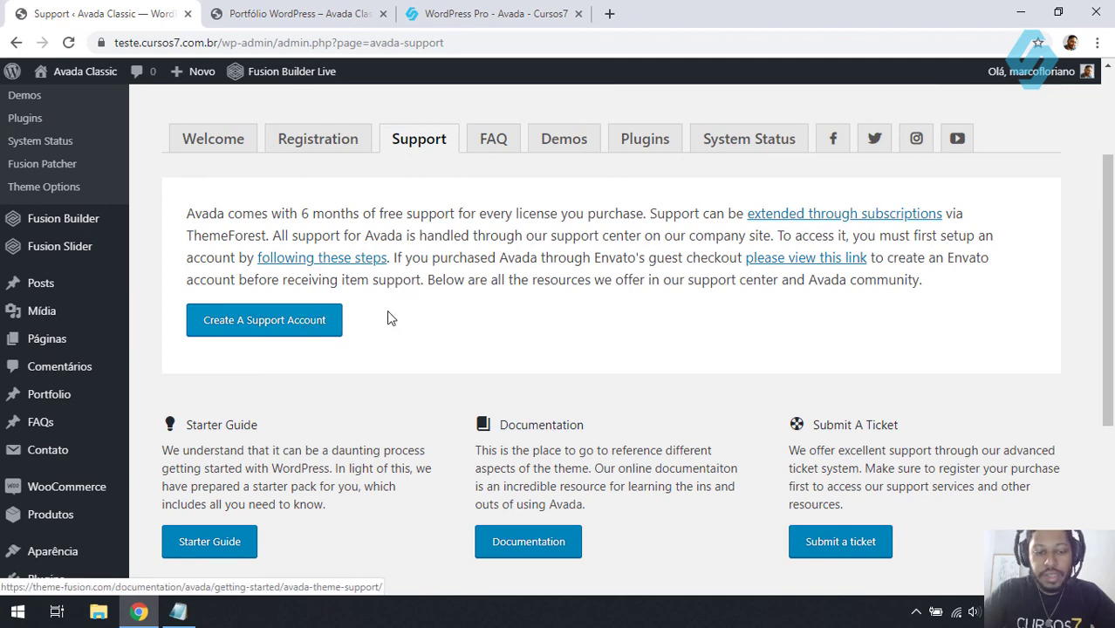
drag(1110, 271, 1113, 353)
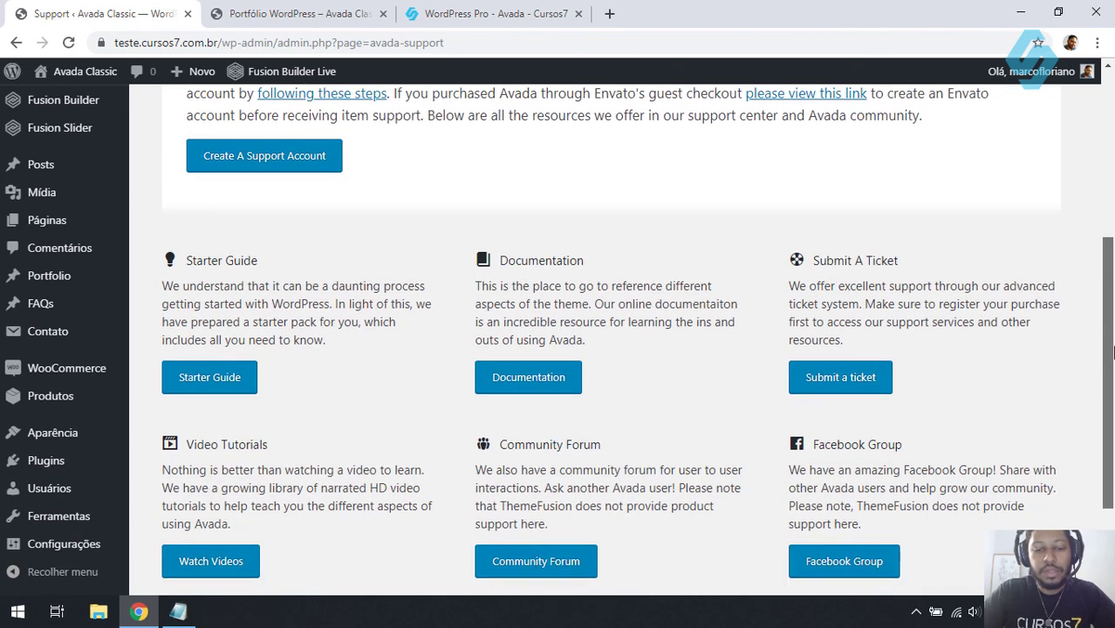
- Open the Avada documentation from the support resources and examine the Avada and Fusion Builder help categories
click(514, 385)
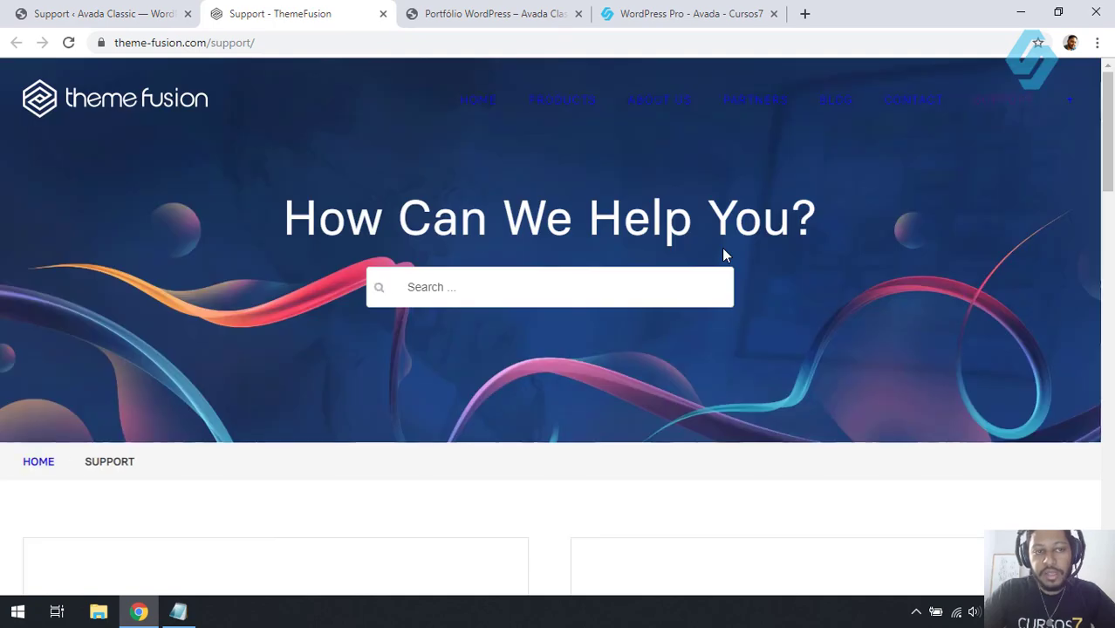
click(1112, 231)
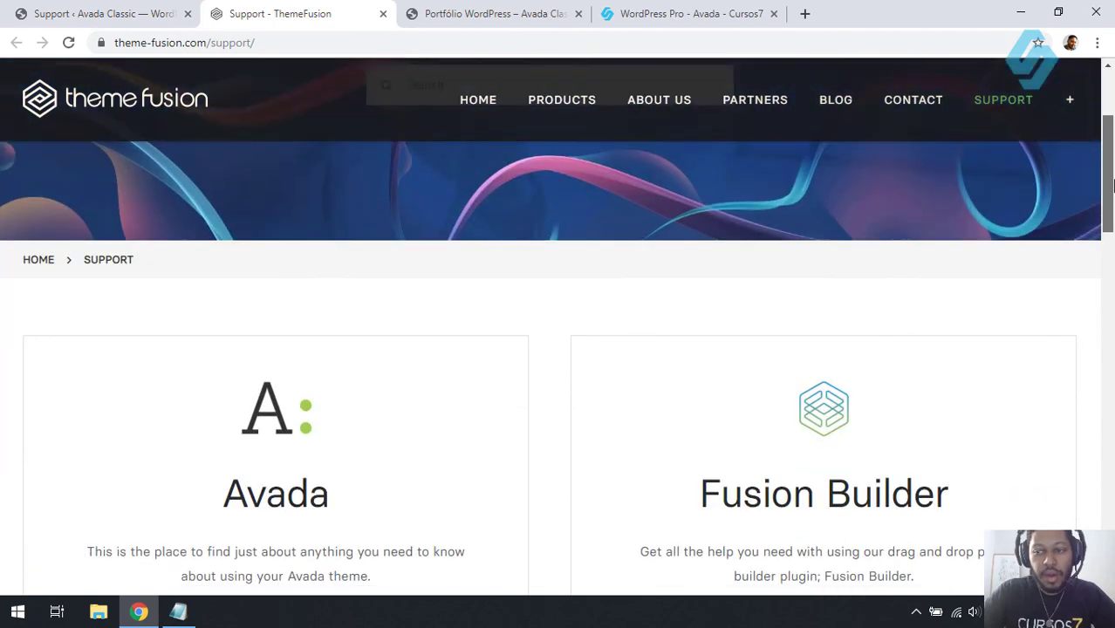
drag(1112, 231, 1110, 218)
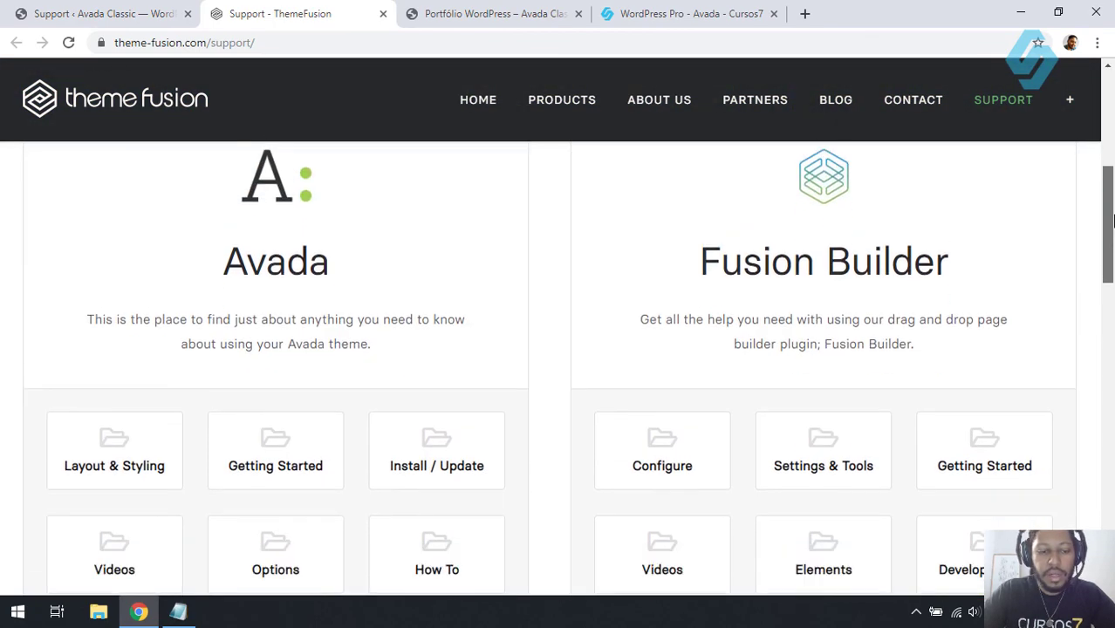
scroll(332, 349, down, 1)
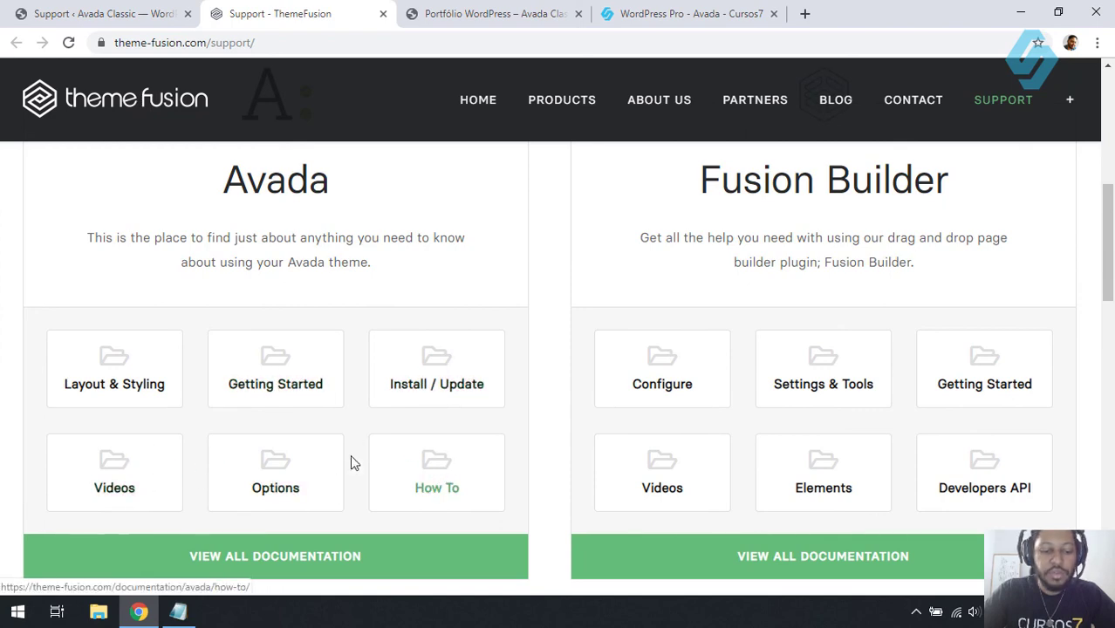
scroll(470, 428, down, 3)
scroll(331, 361, up, 6)
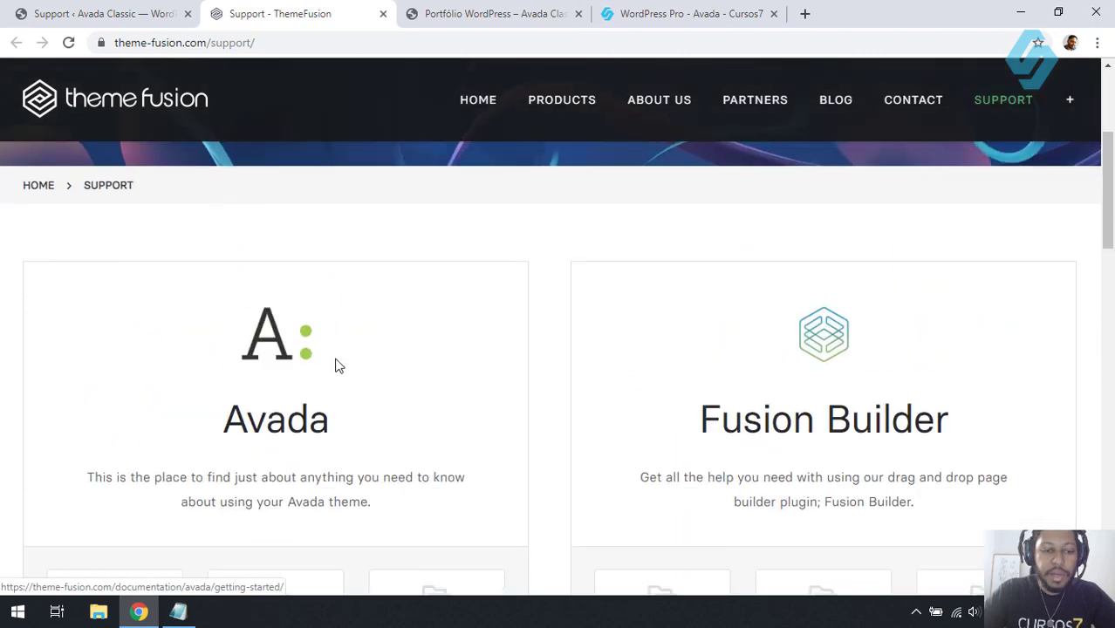
- Check the open course and portfolio tabs, and return to the introduction of the Avada Support page in WordPress
click(642, 11)
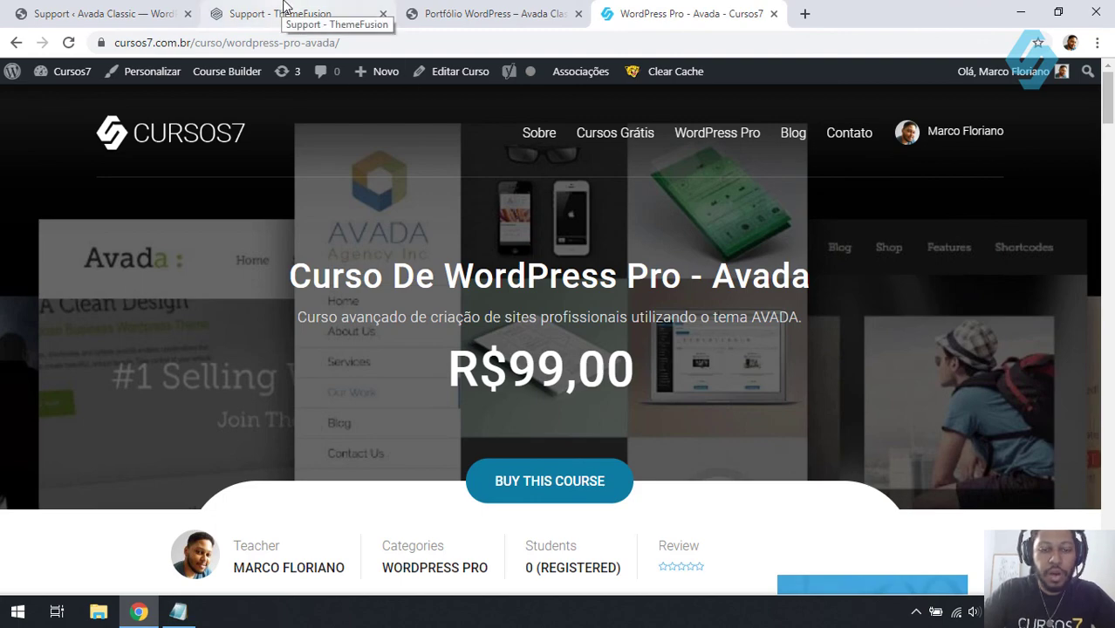
click(423, 10)
click(119, 12)
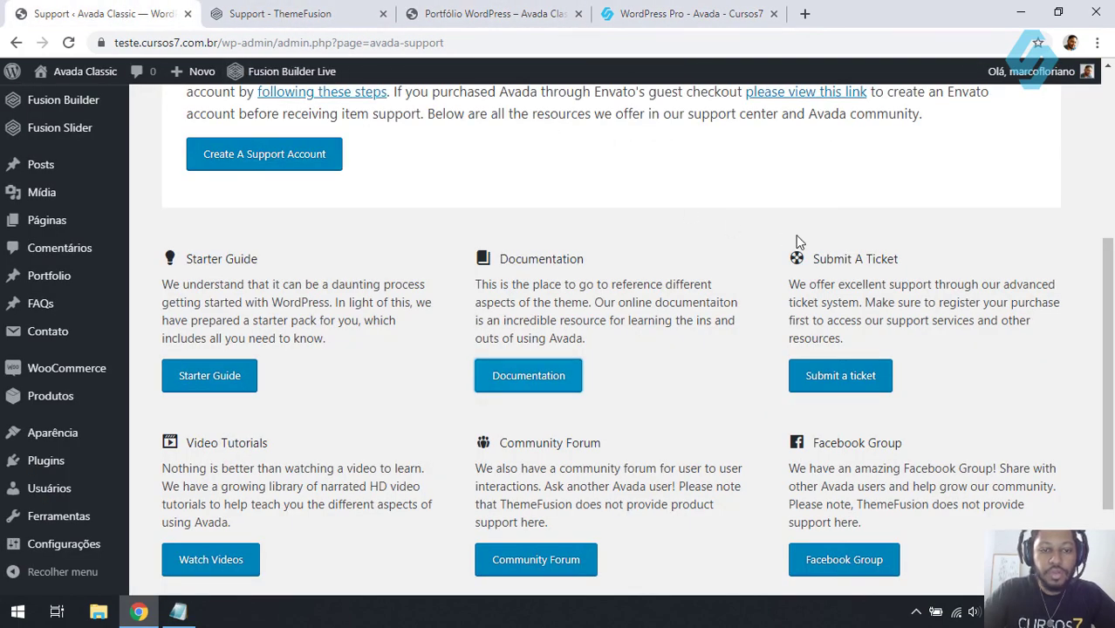
scroll(1111, 288, up, 5)
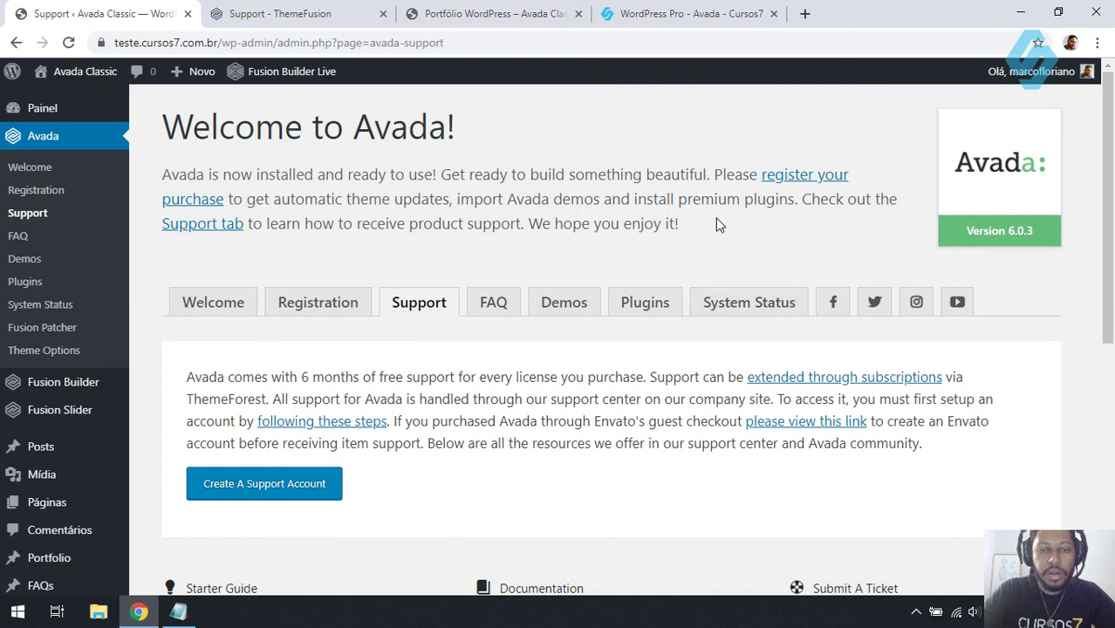